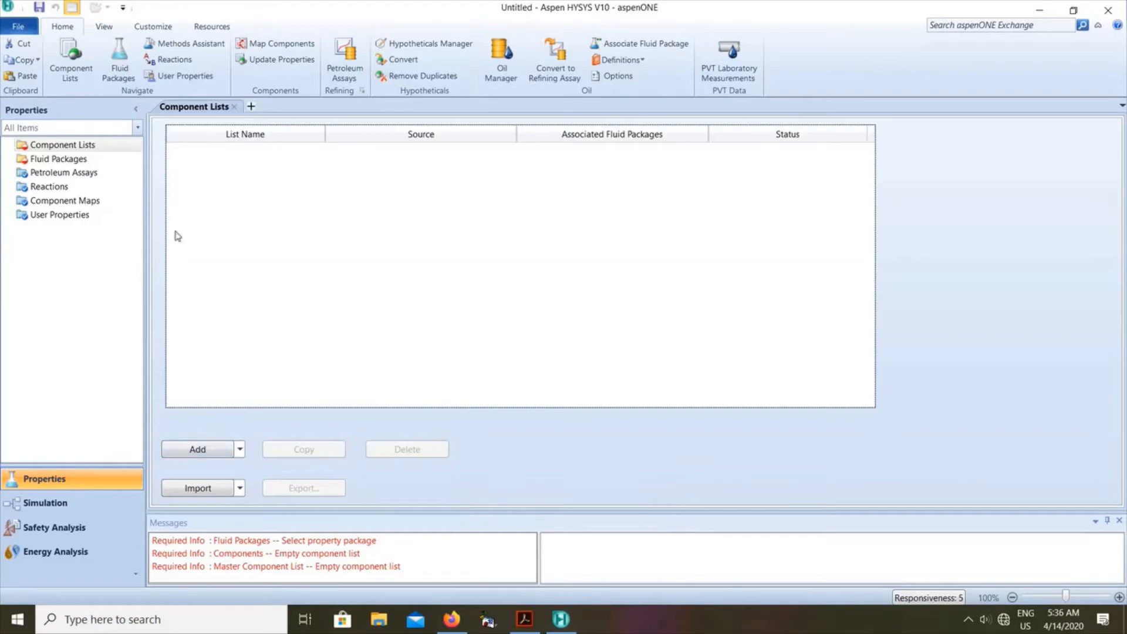
Create a new component list and add Propane to it as a pure component, checking the refrigeration cycle diagram in Propane Refrigration.pdf
click(196, 453)
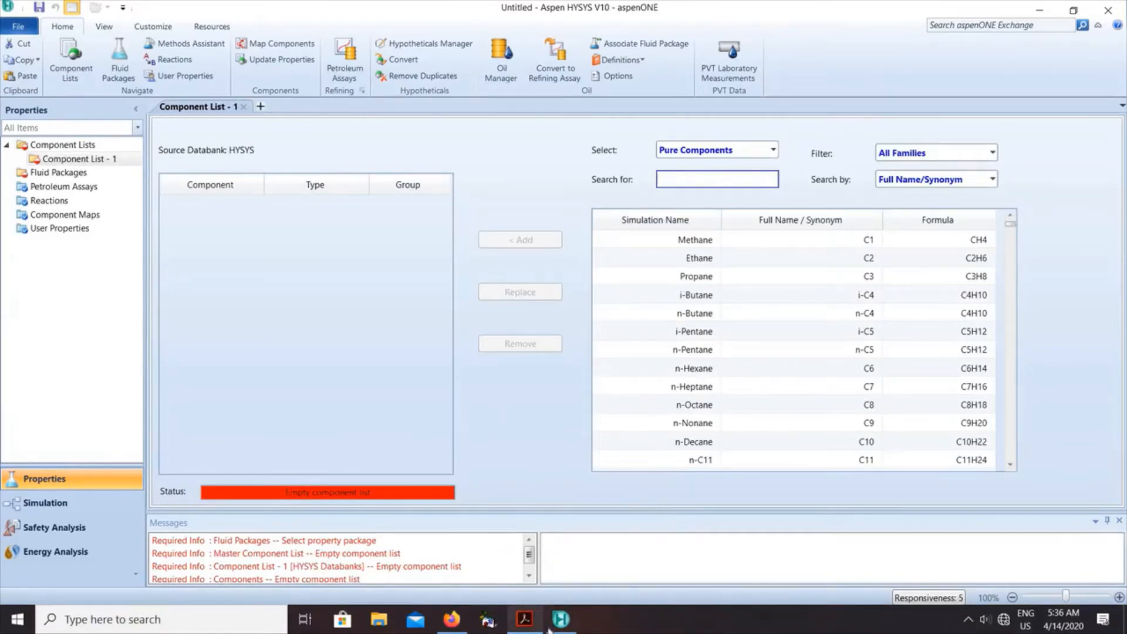
click(524, 619)
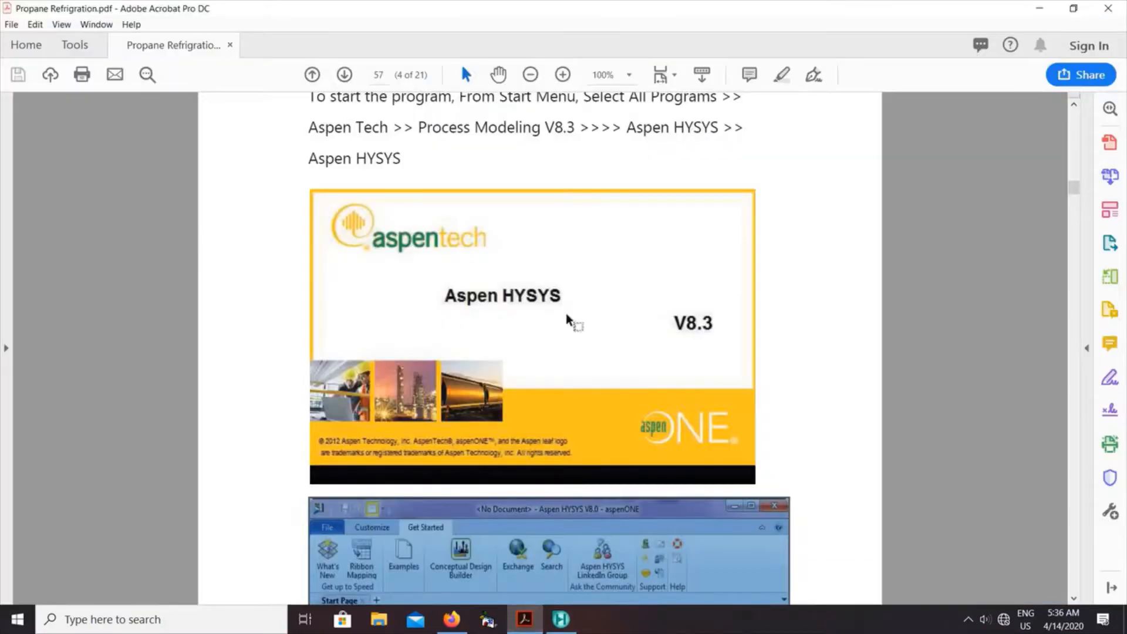
scroll(567, 320, up, 20)
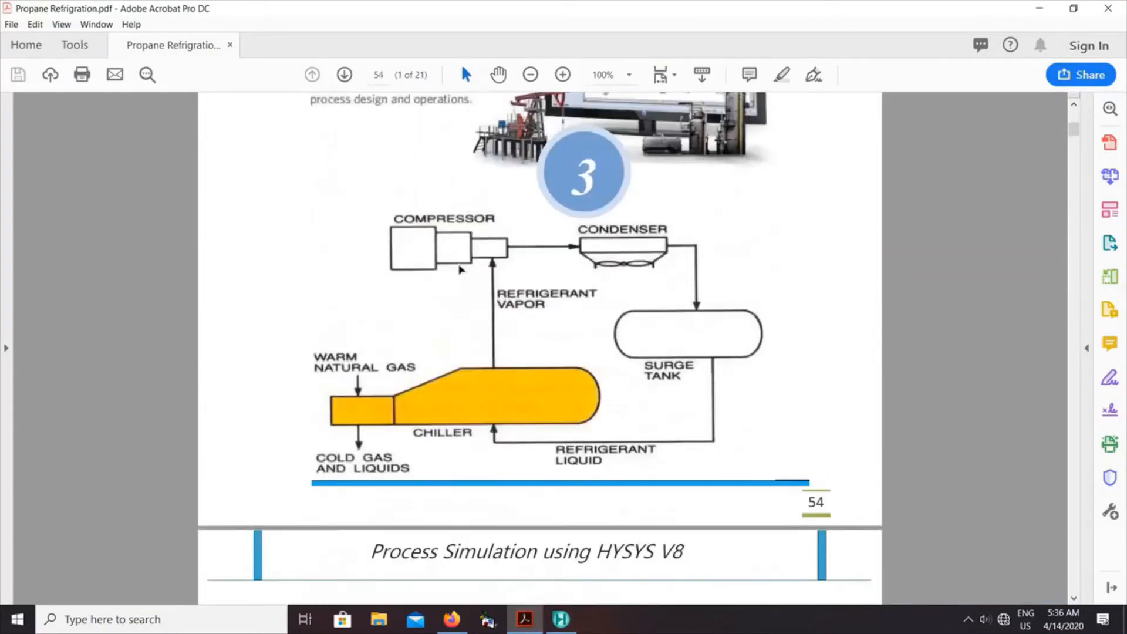
click(460, 269)
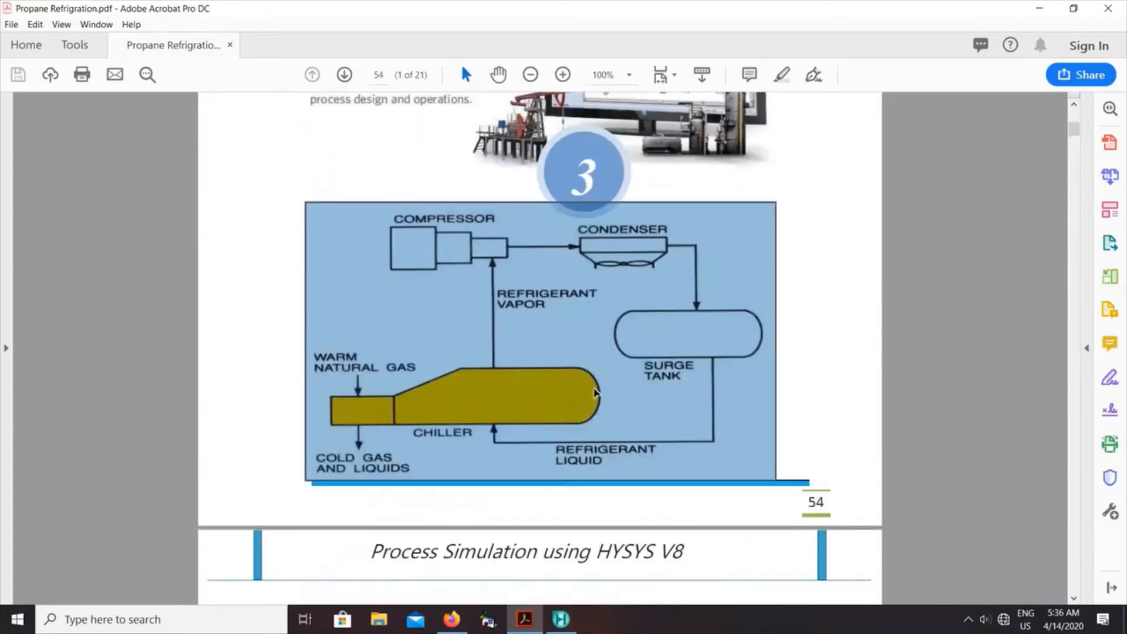
click(1040, 7)
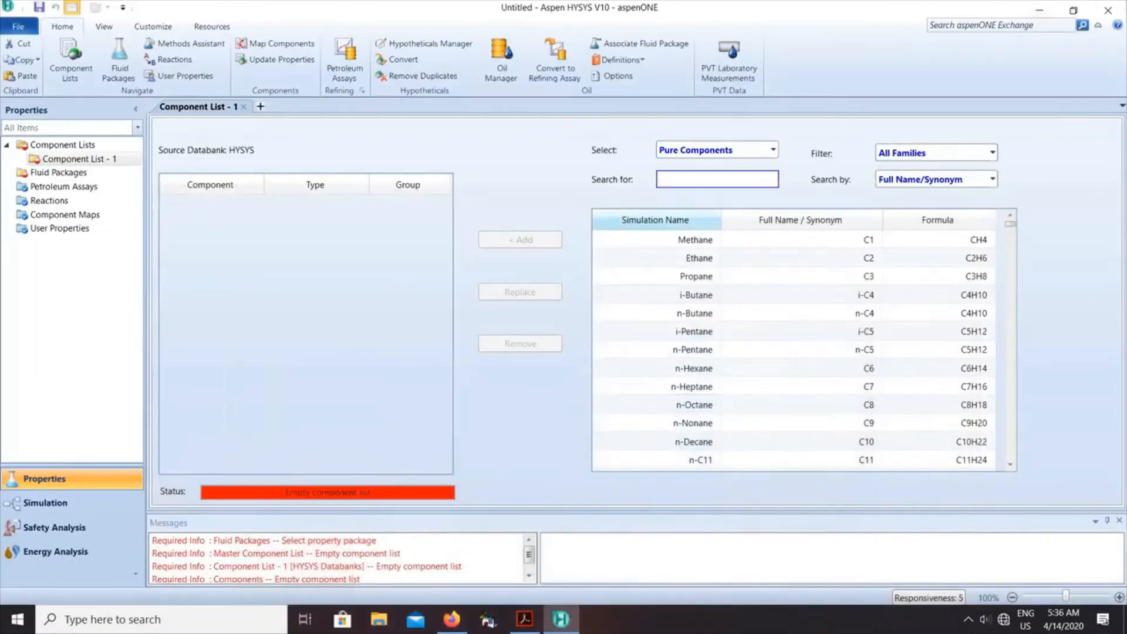
click(524, 619)
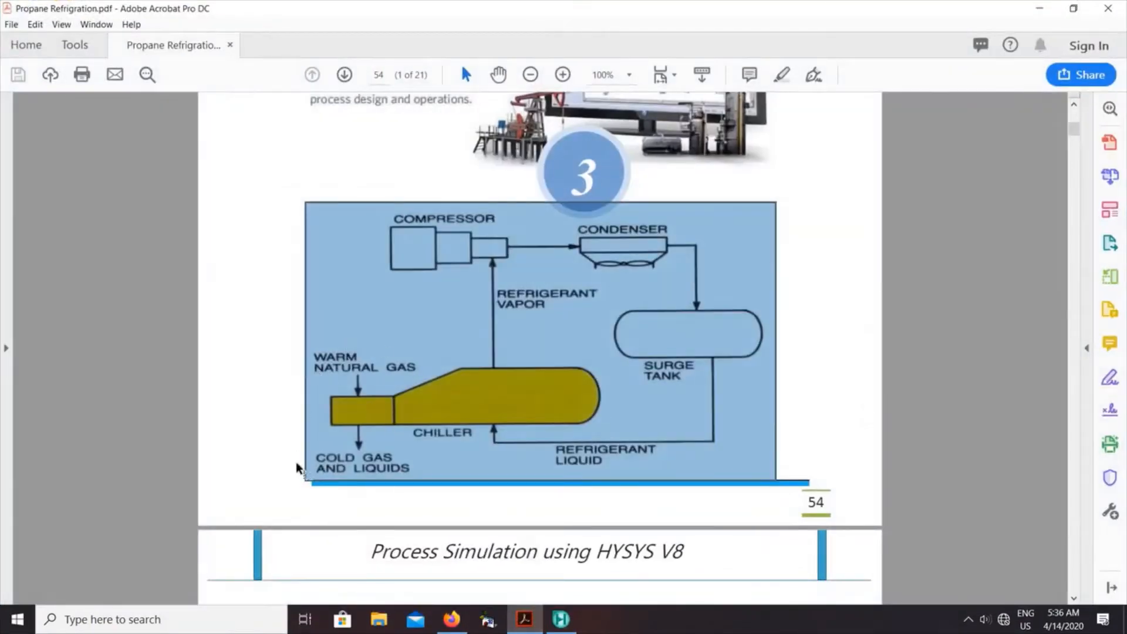
click(239, 410)
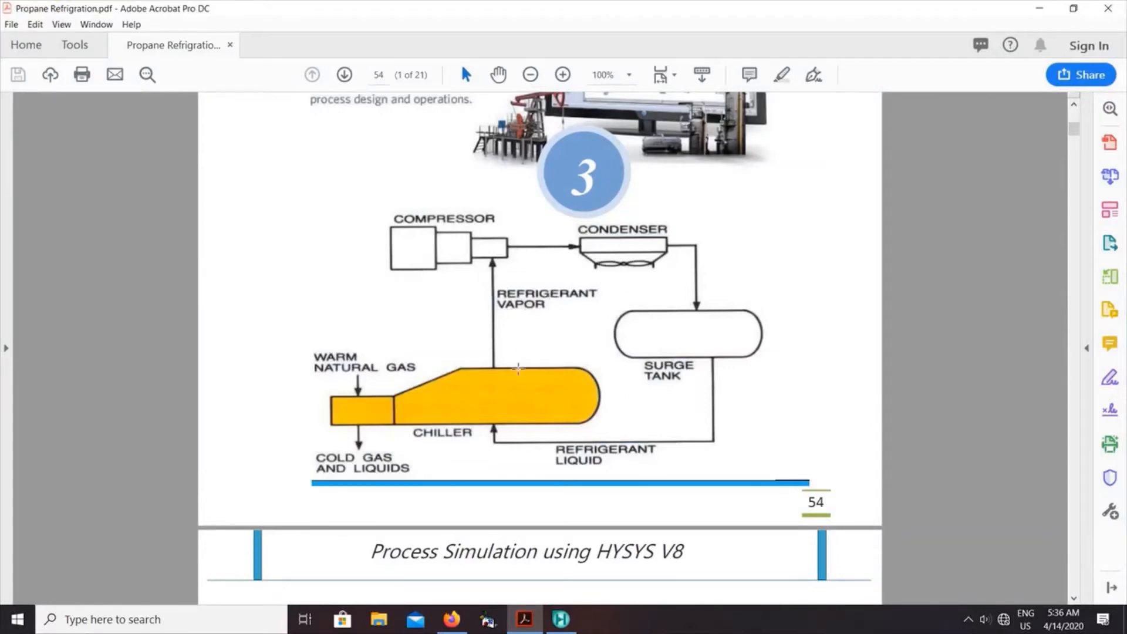
click(1034, 8)
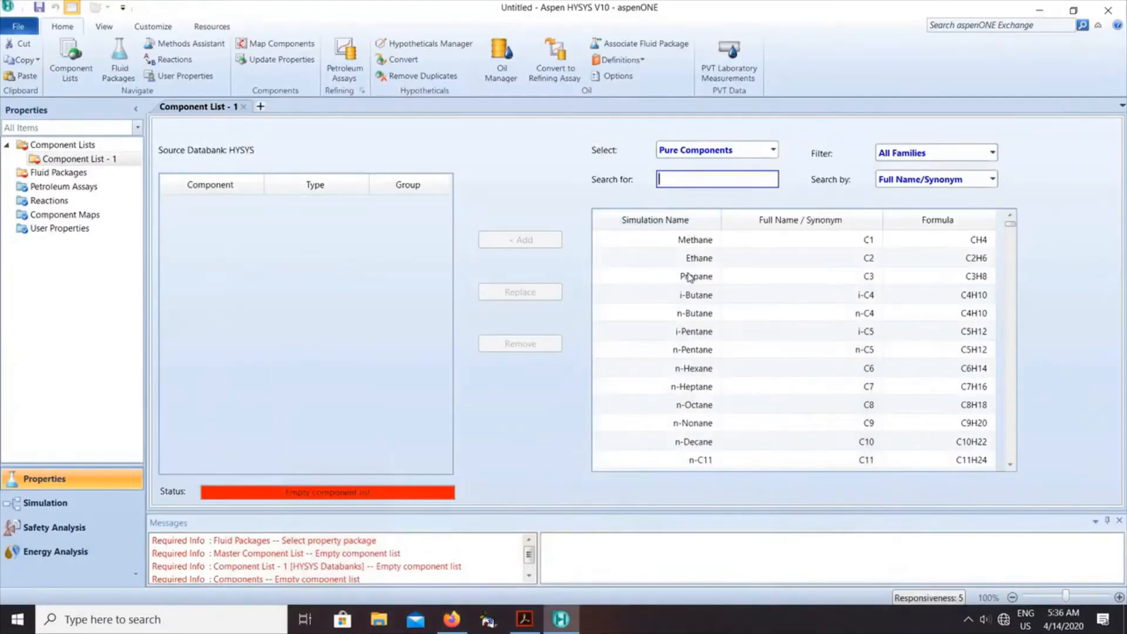
click(689, 277)
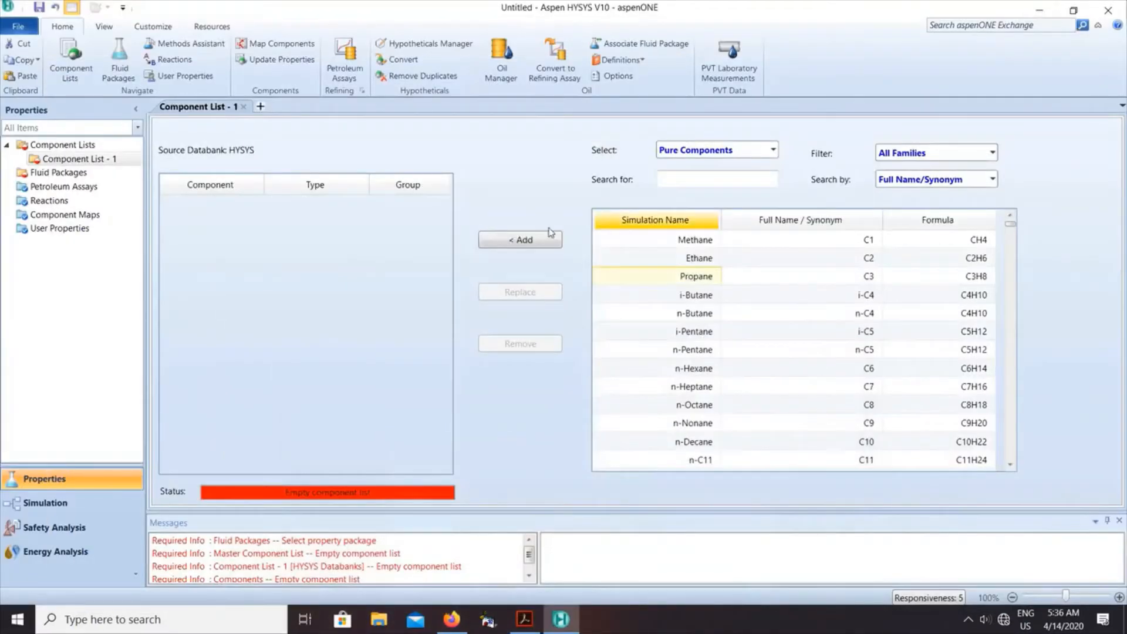
click(520, 239)
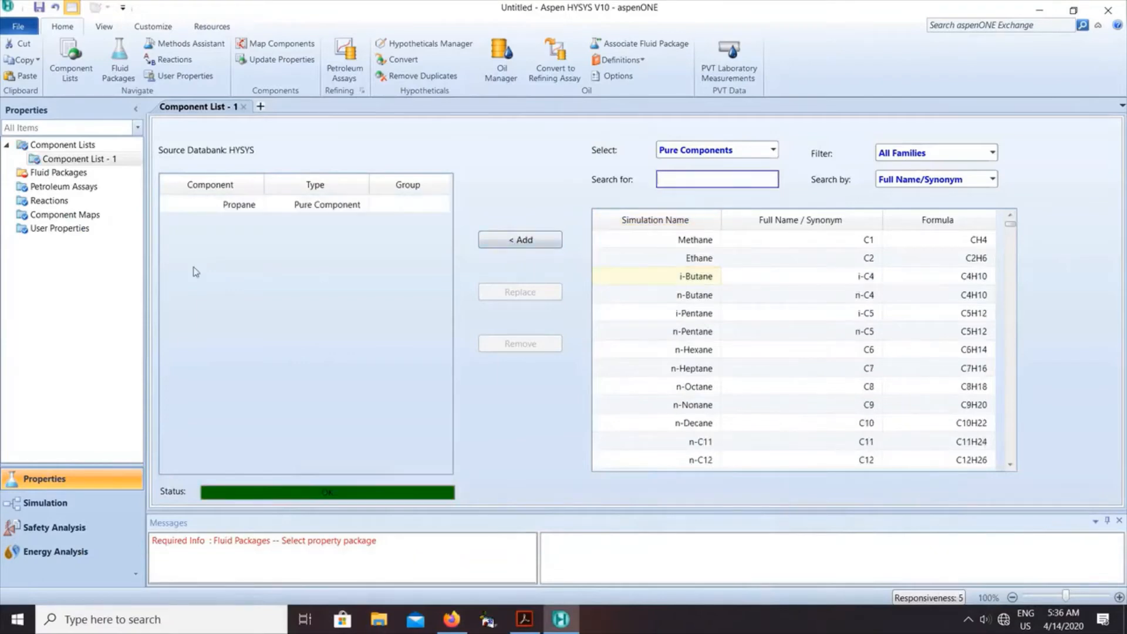
Add a fluid package for the component list using the Peng-Robinson property package
click(59, 173)
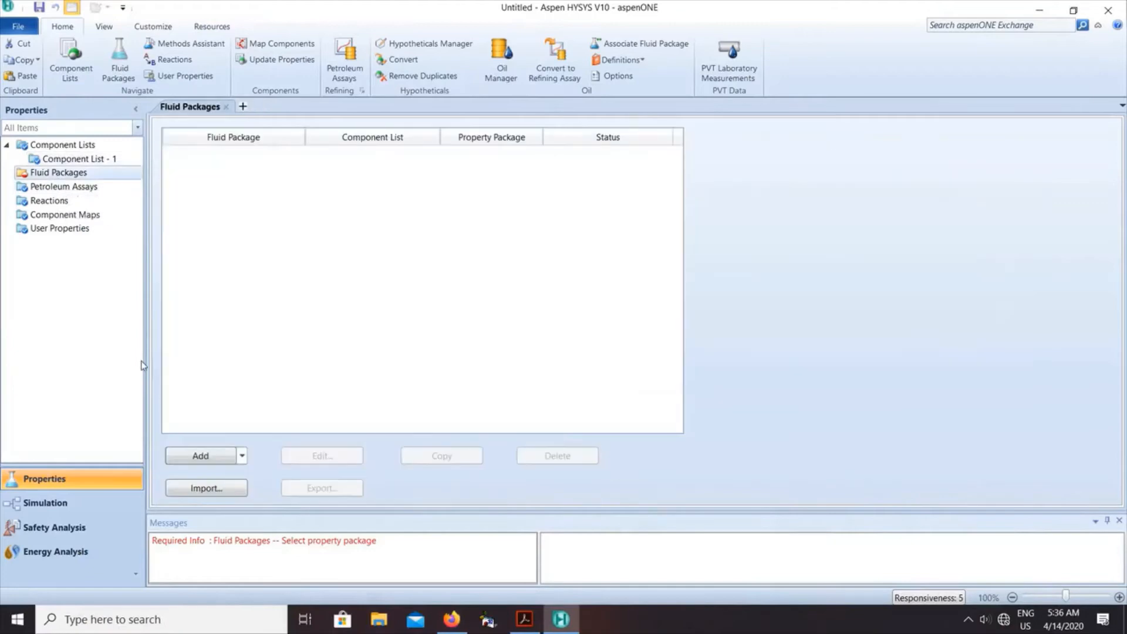
click(200, 455)
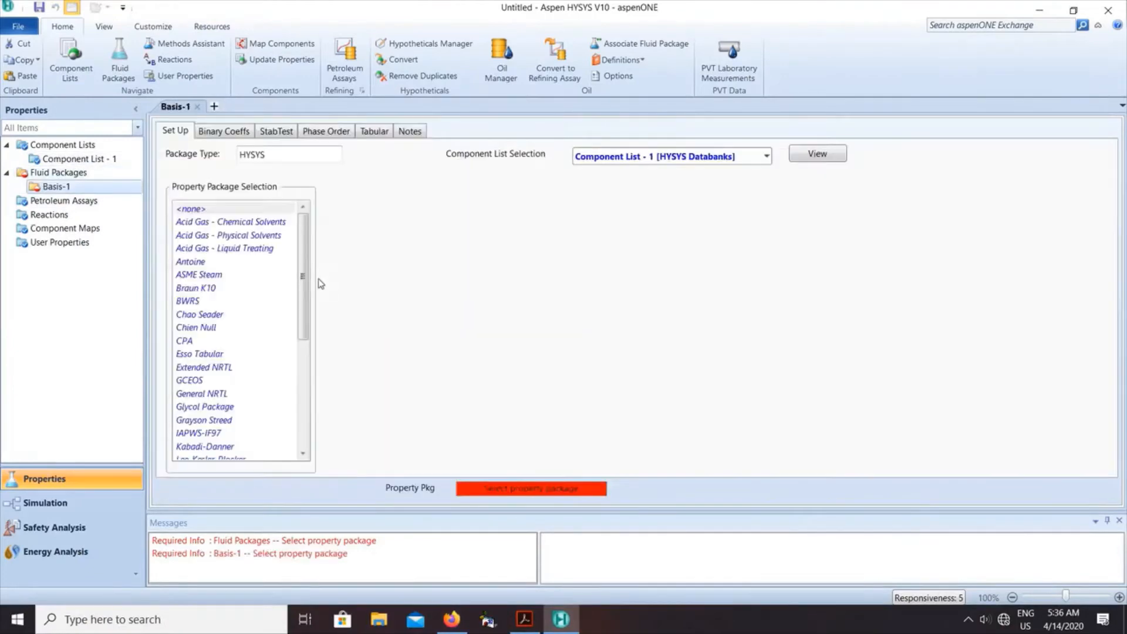
drag(304, 263, 304, 364)
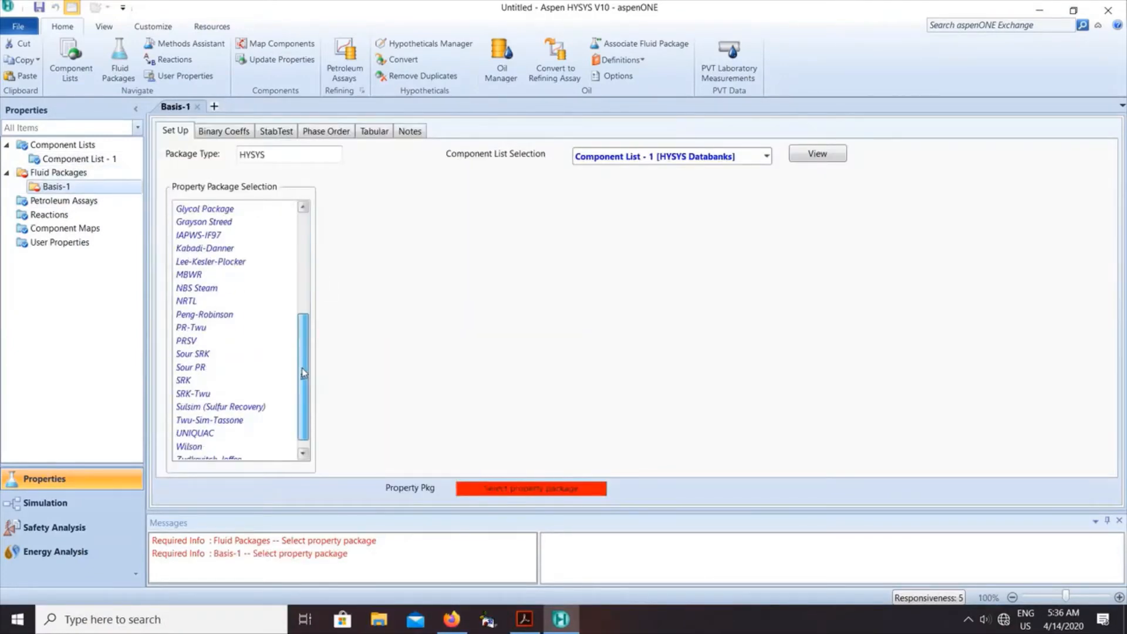
click(190, 317)
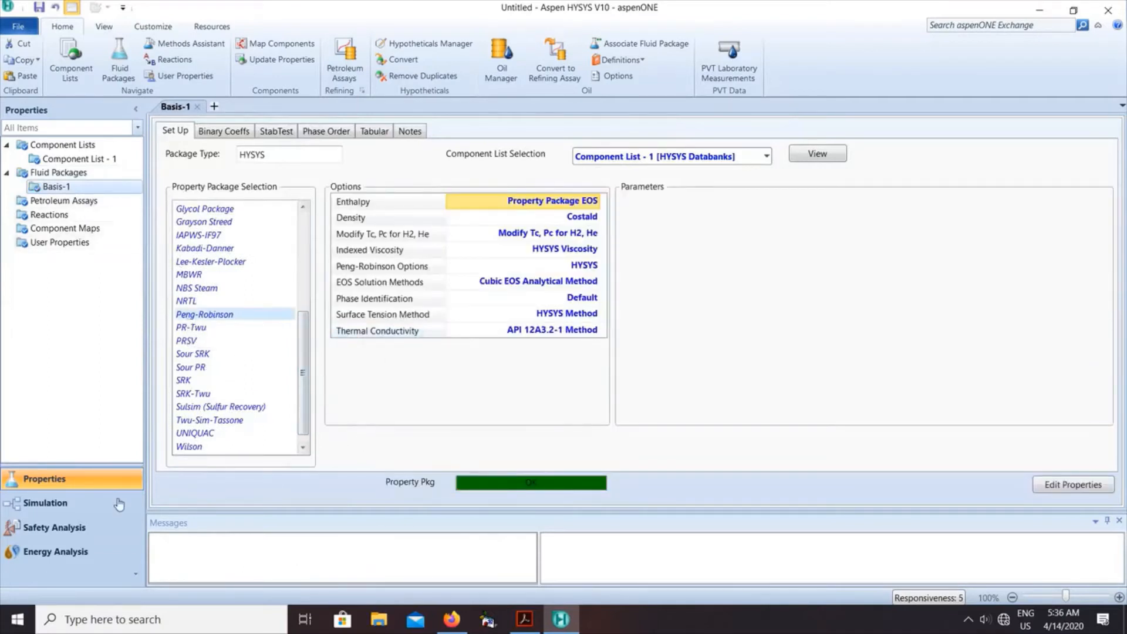
Enter the simulation environment, narrow the Model Palette, and place a material stream on the empty flowsheet
click(52, 508)
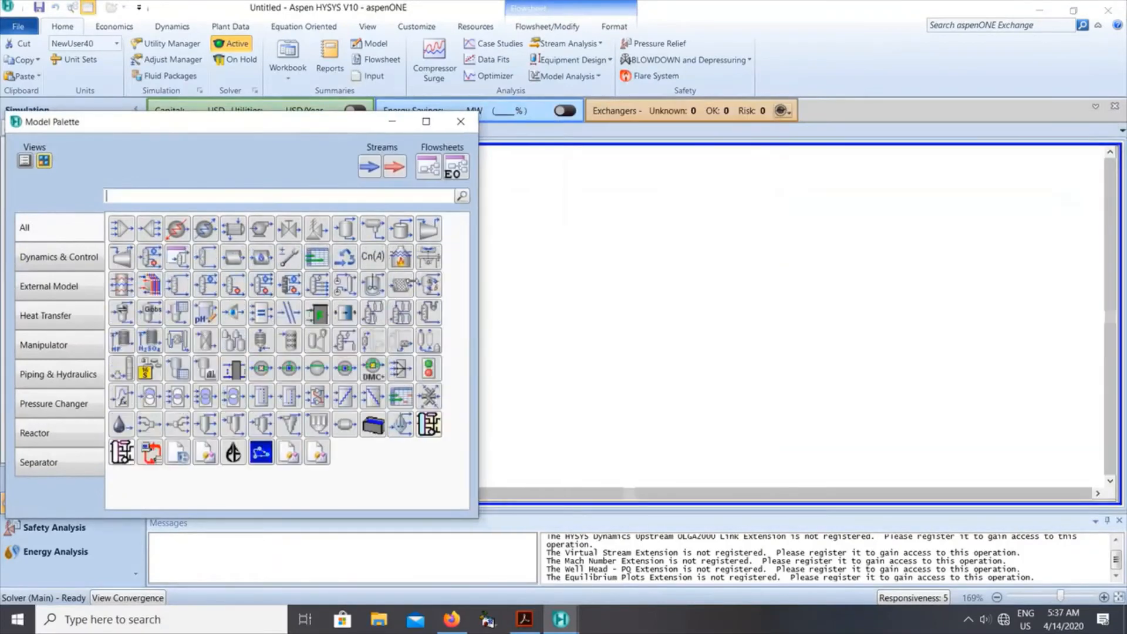
drag(355, 276, 224, 271)
click(117, 168)
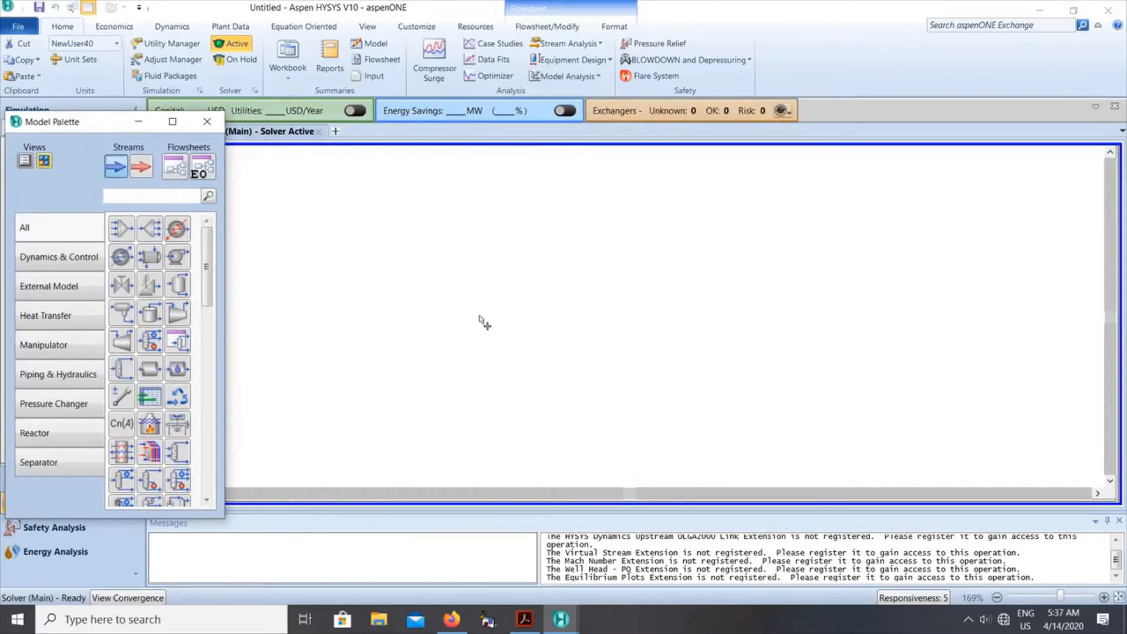
click(490, 324)
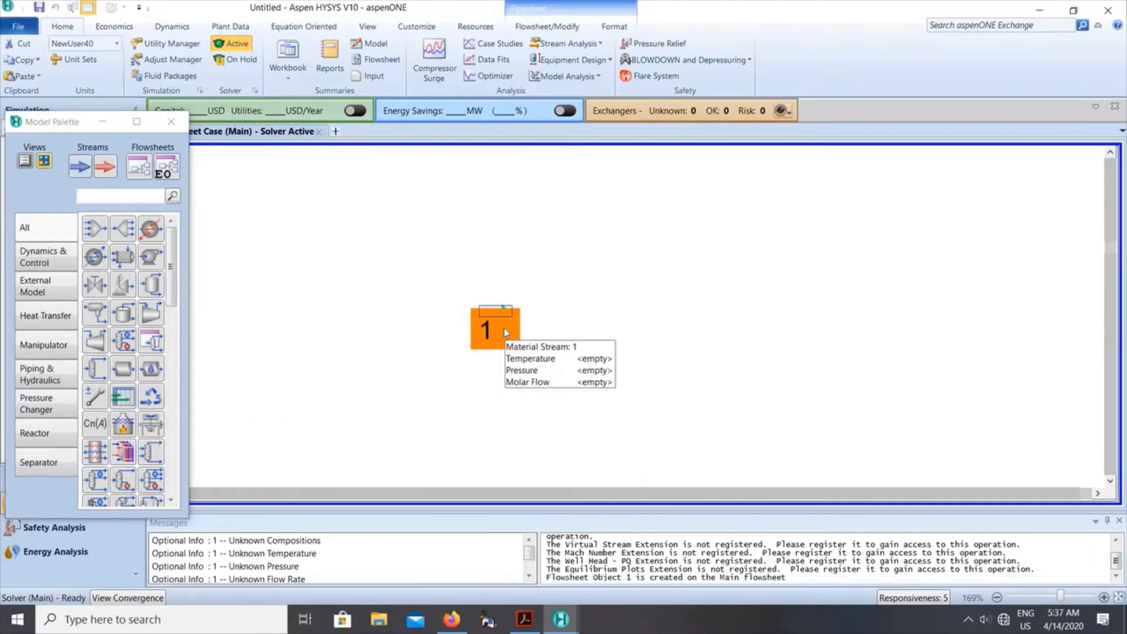
Open material stream 1 and consult Propane Refrigration.pdf for the inlet stream's composition before returning to the stream's worksheet
double_click(503, 327)
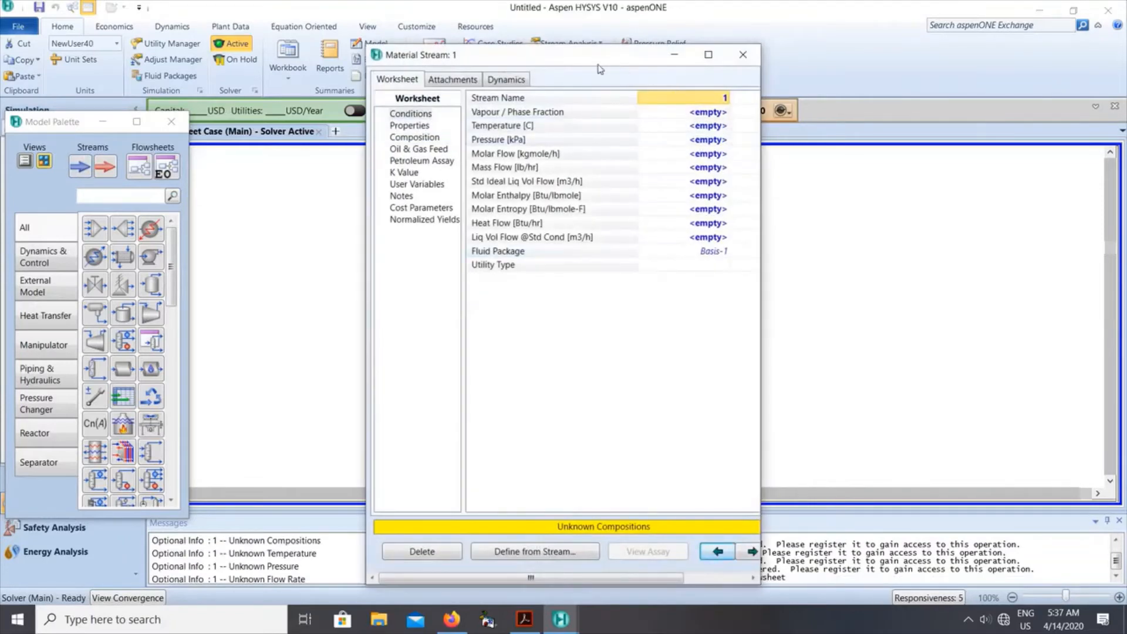
drag(599, 69, 534, 79)
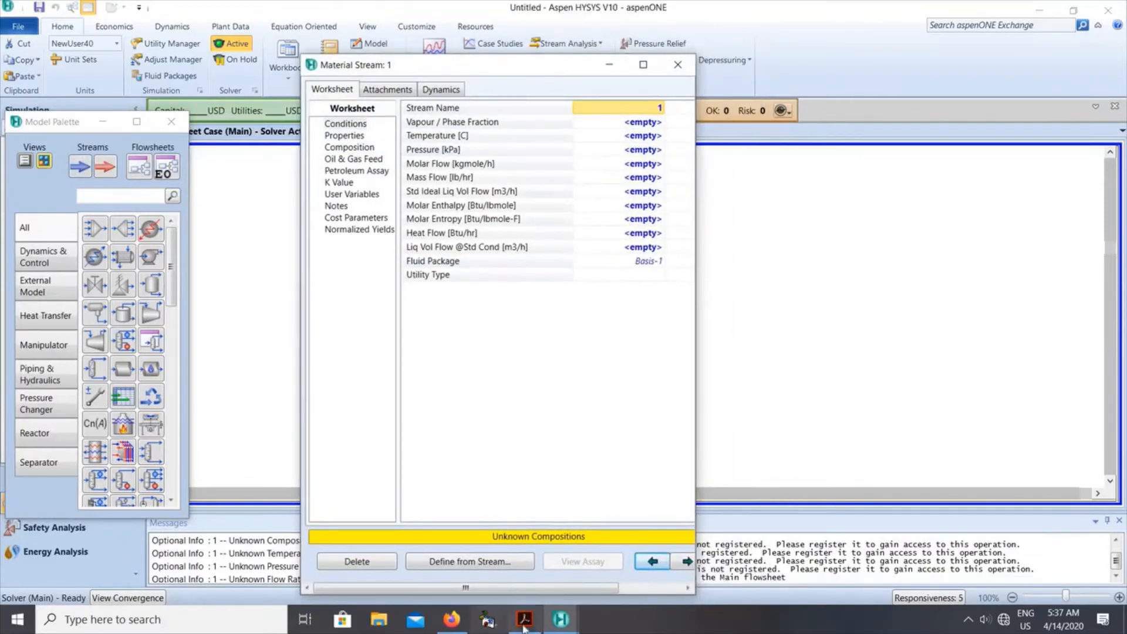
click(523, 619)
scroll(632, 499, down, 20)
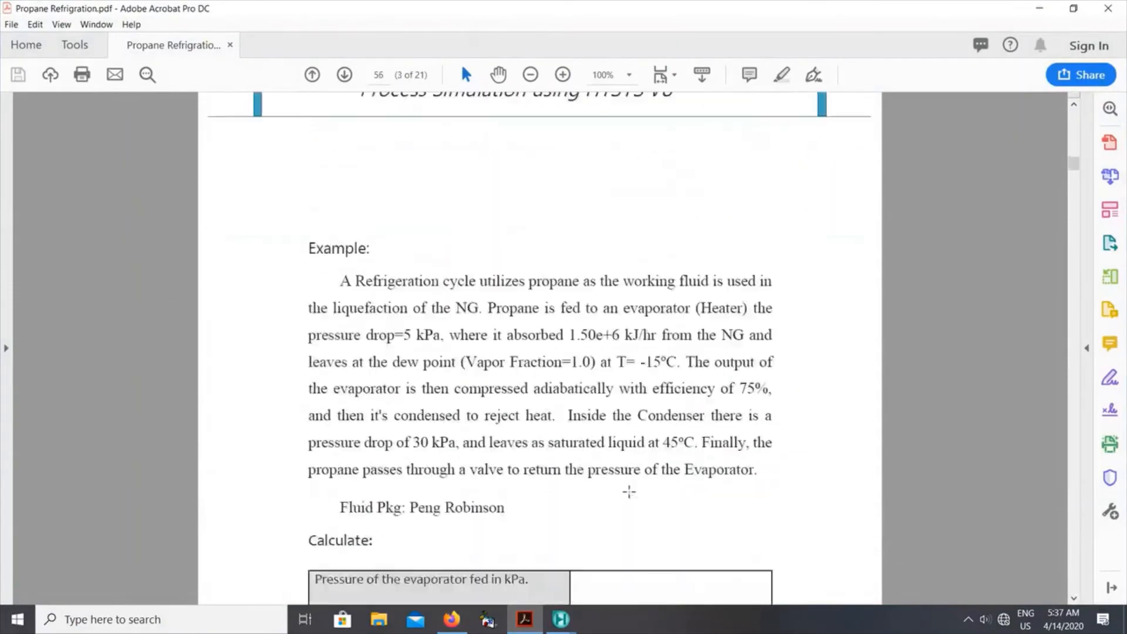
scroll(629, 494, down, 18)
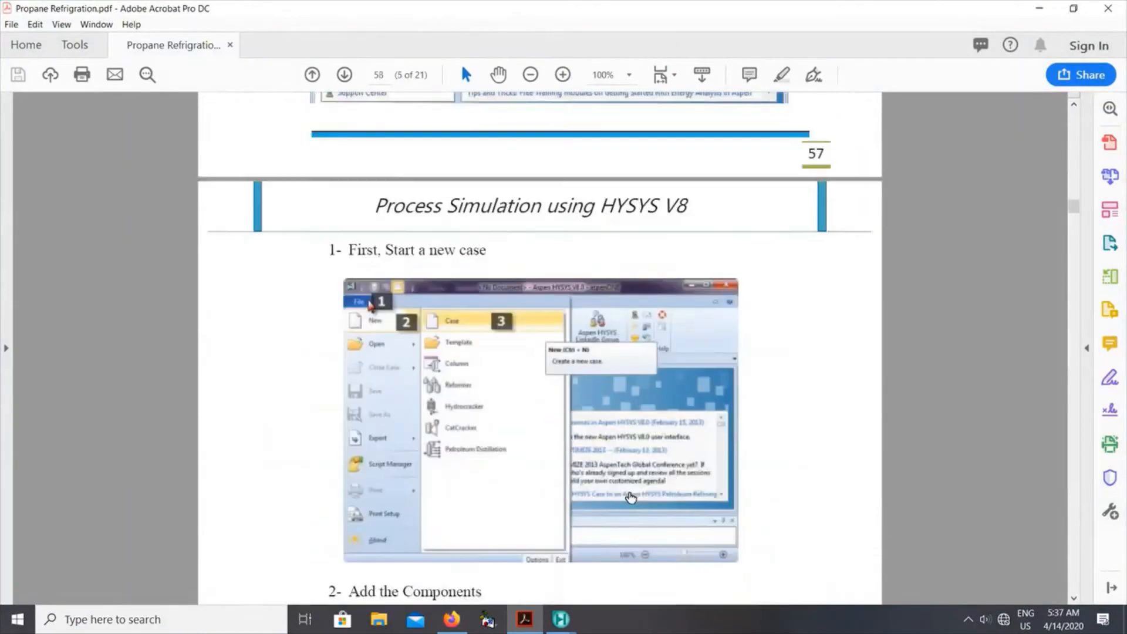
scroll(629, 495, down, 15)
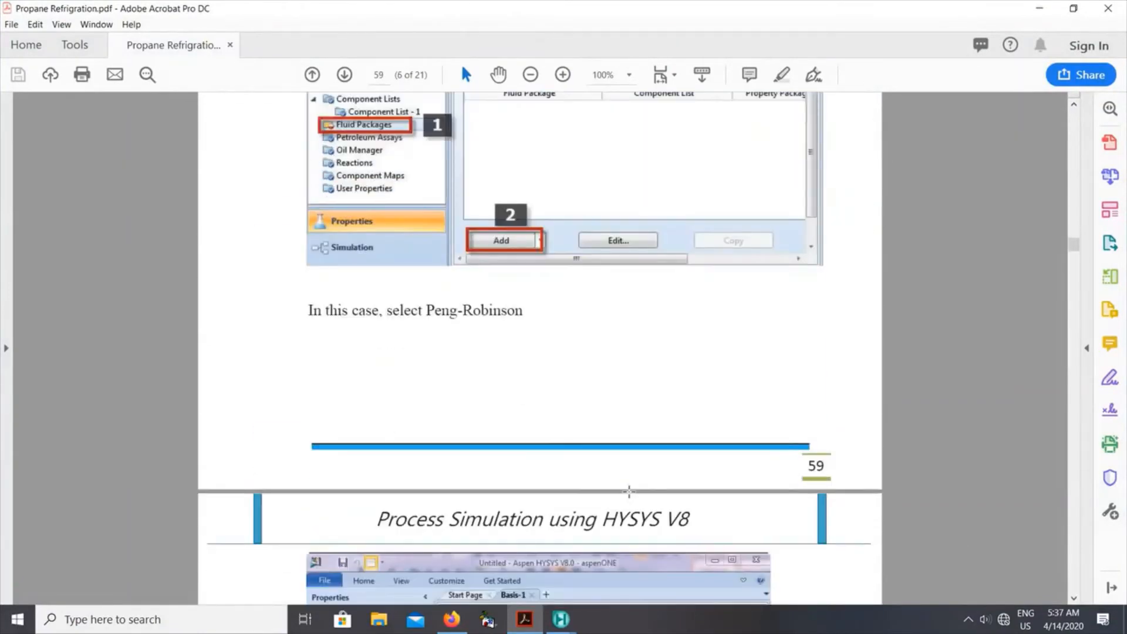
scroll(629, 496, down, 15)
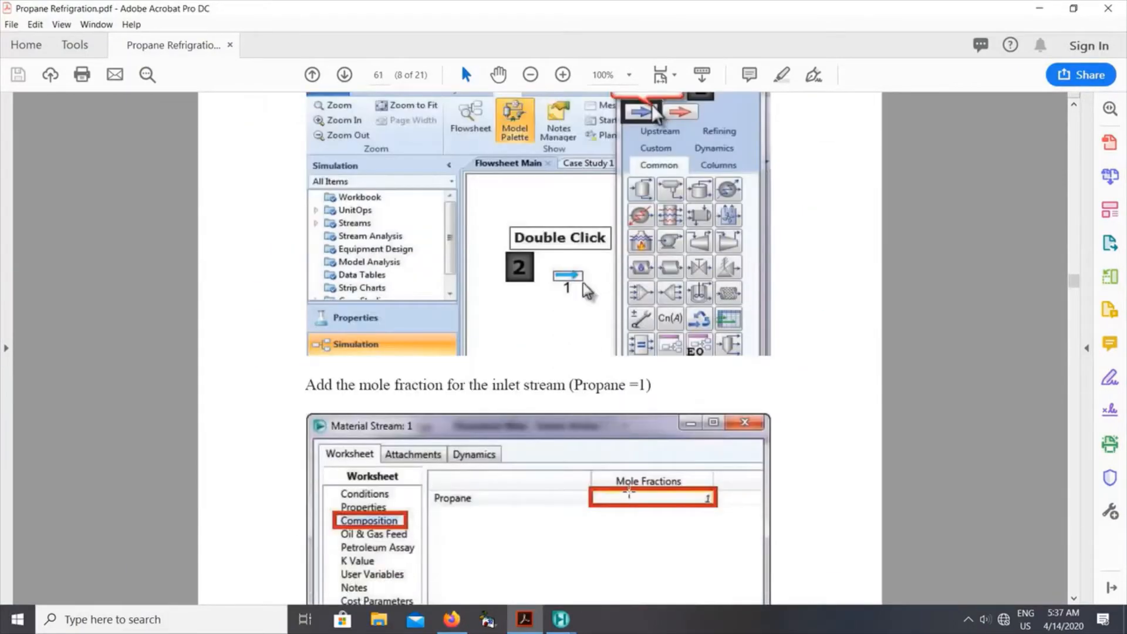
scroll(629, 493, down, 11)
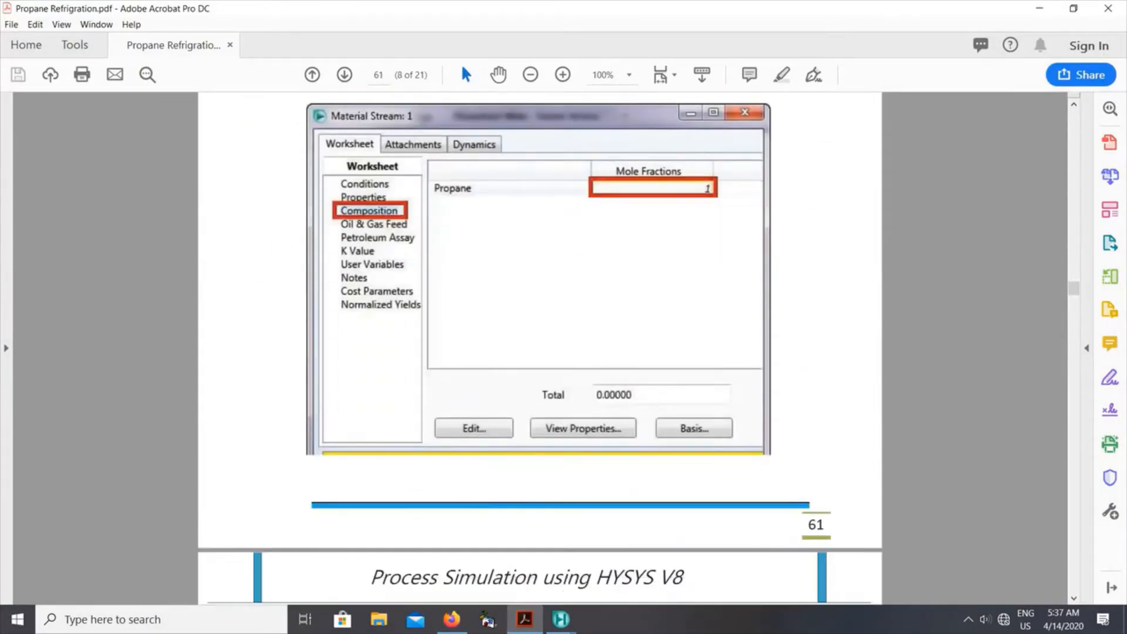
click(560, 619)
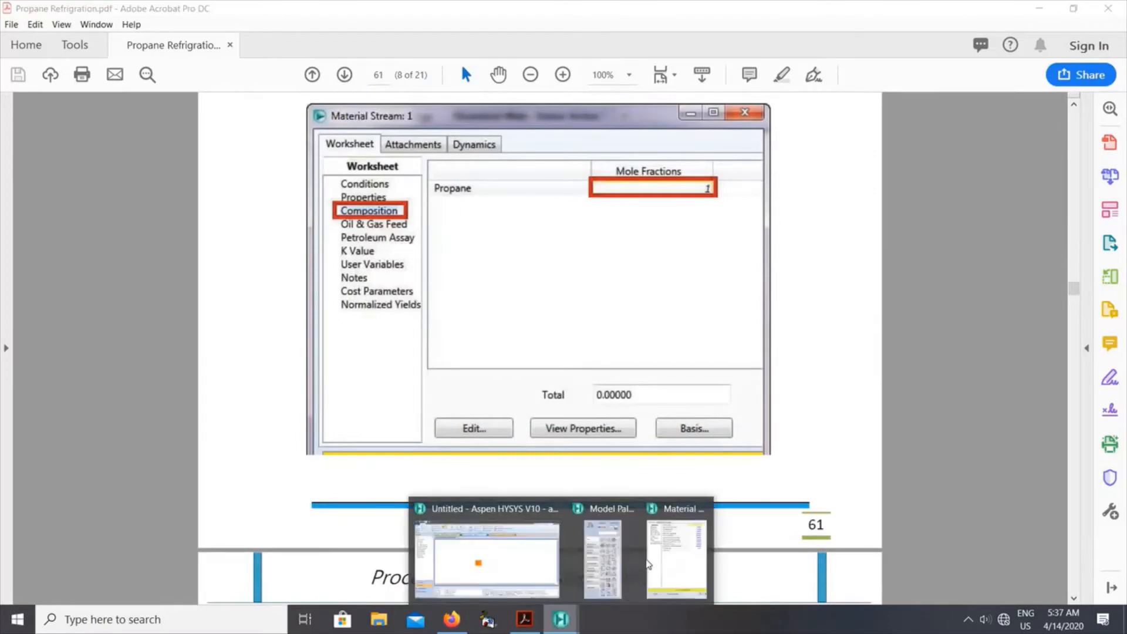
click(648, 563)
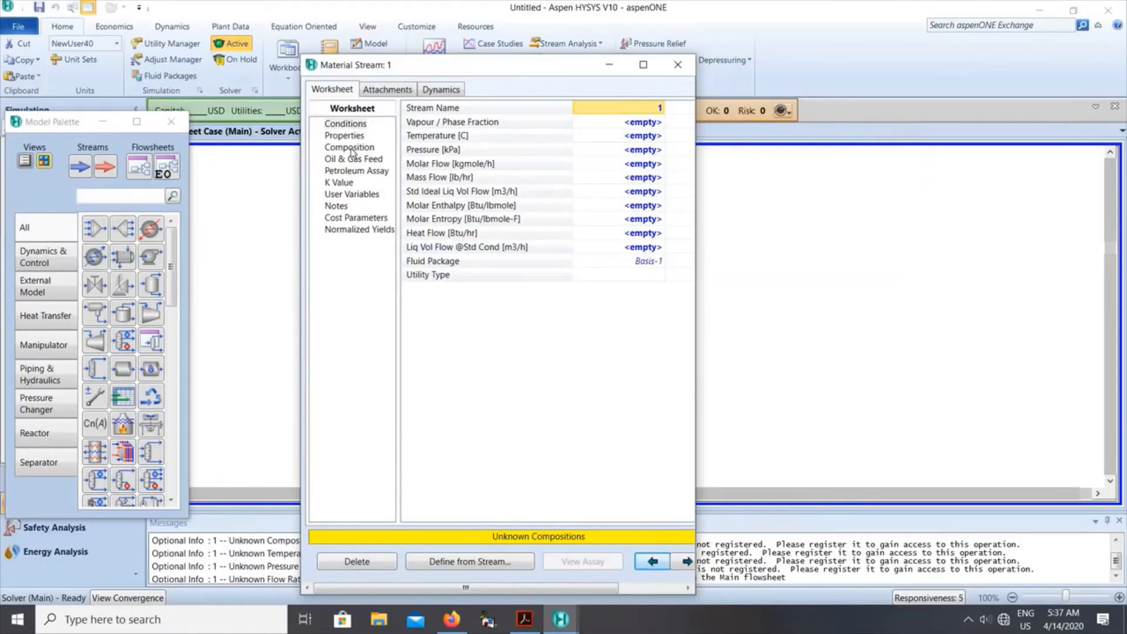
Set the Propane mole fraction of stream 1 to 1, then shift the stream slightly left on the flowsheet
click(349, 147)
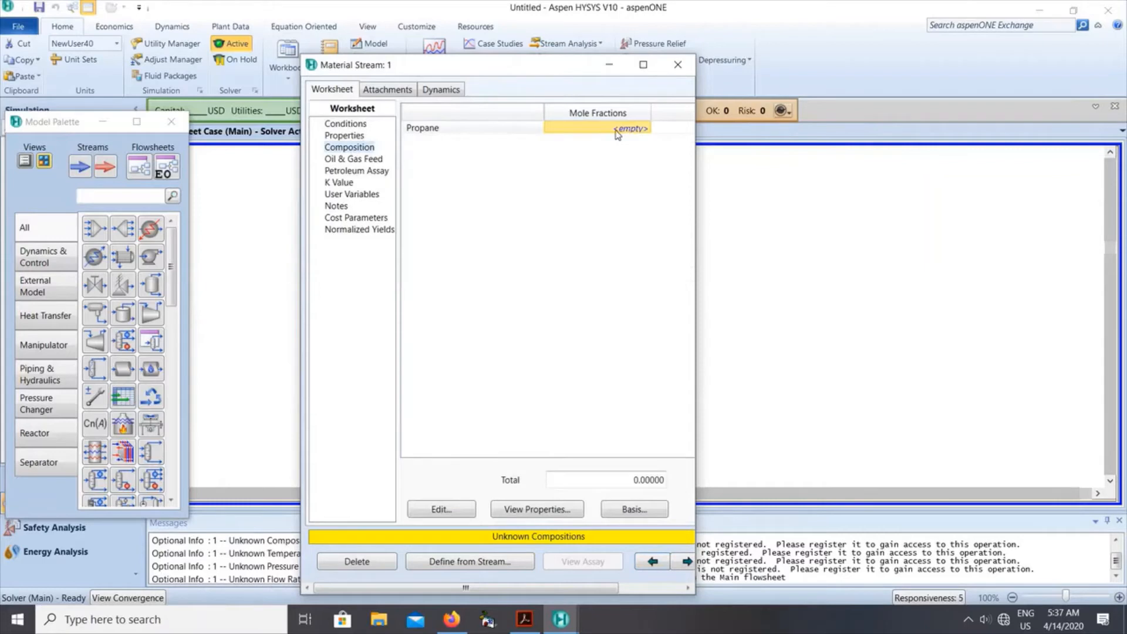
click(441, 509)
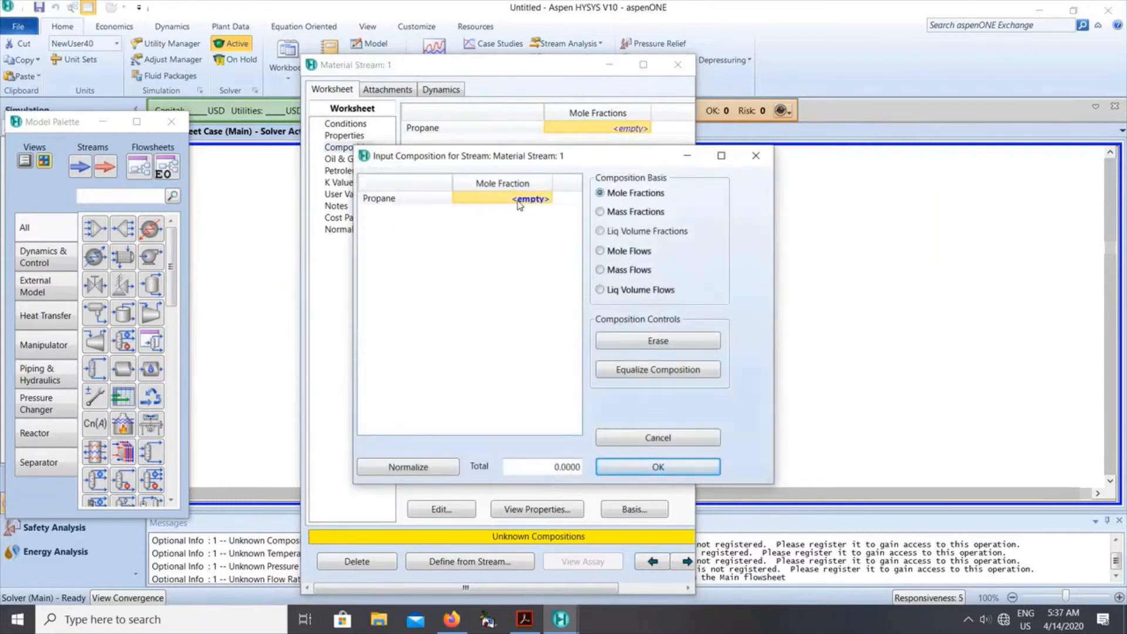
click(519, 202)
text(1)
key(Return)
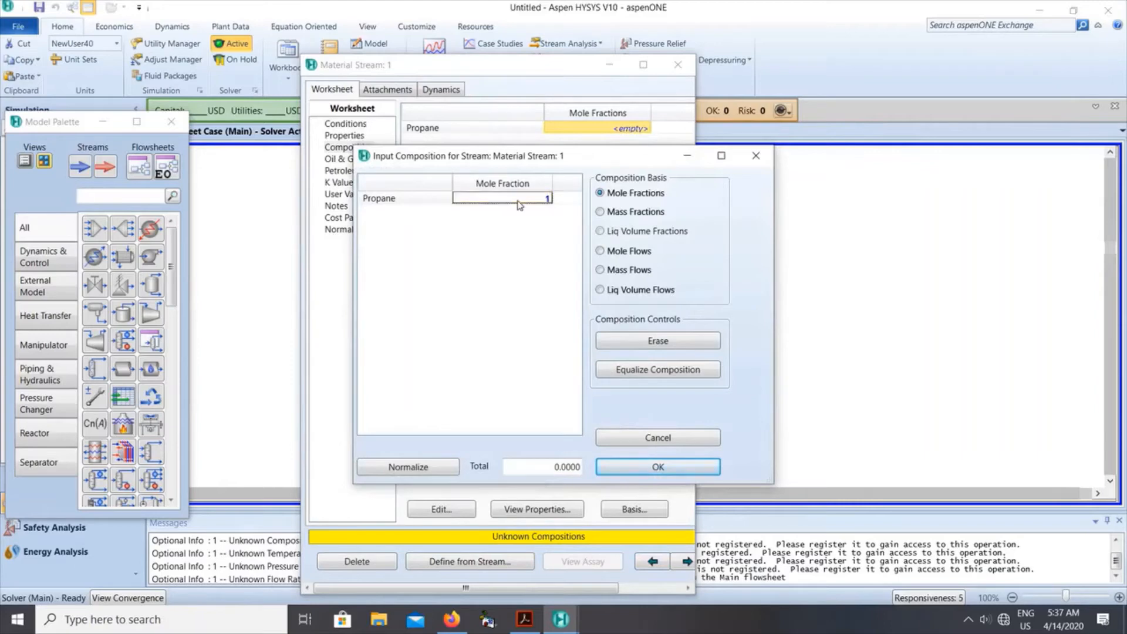
click(673, 471)
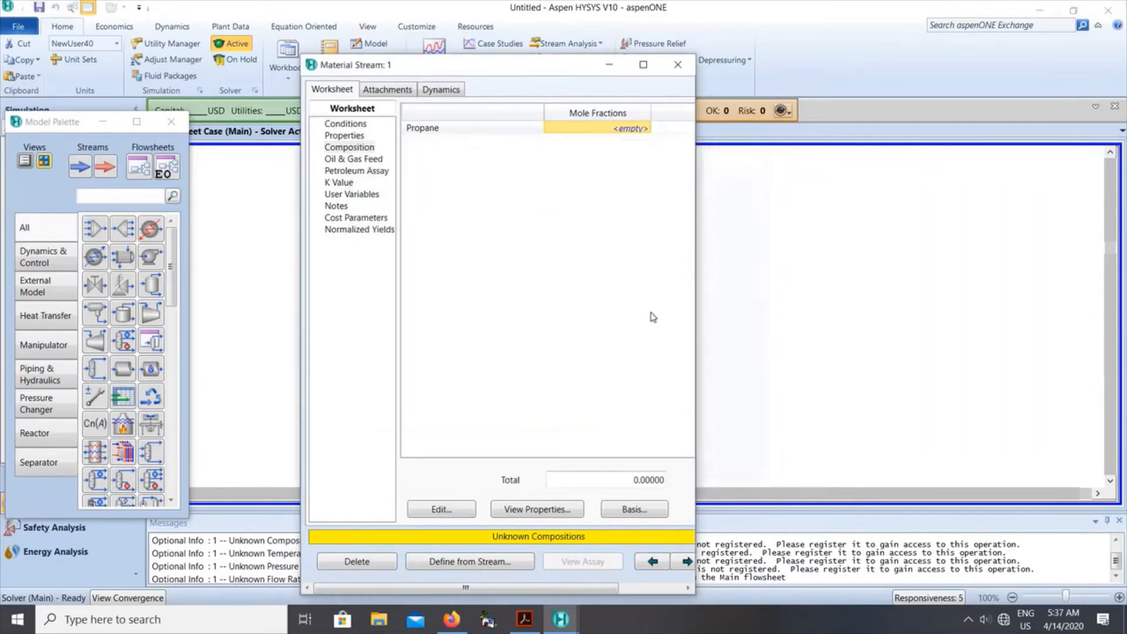
click(674, 66)
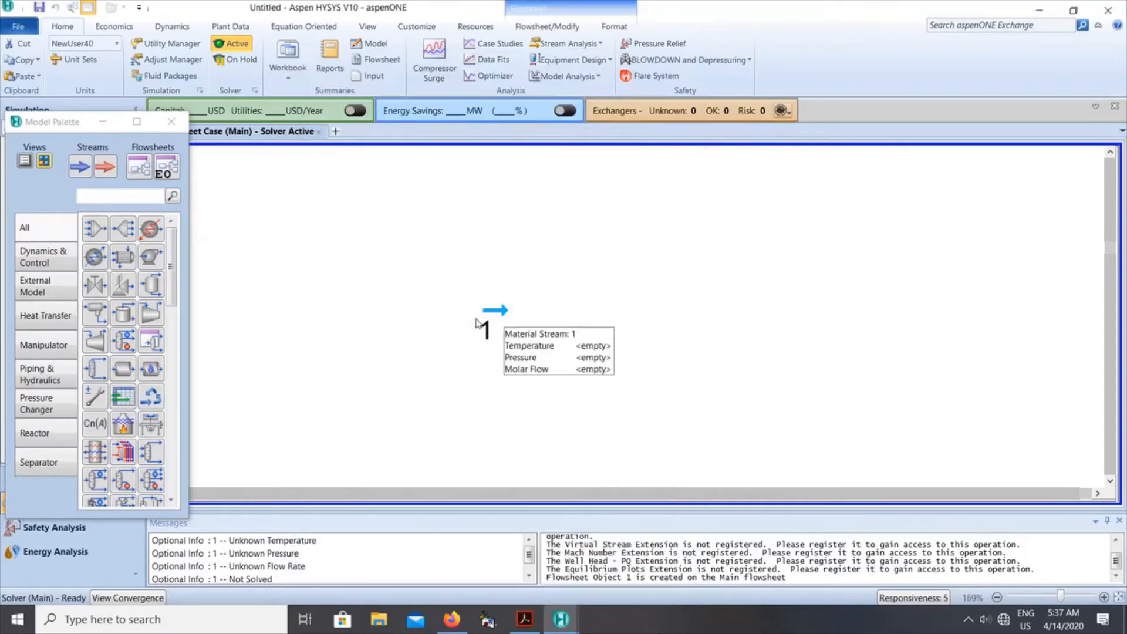
drag(501, 320, 438, 324)
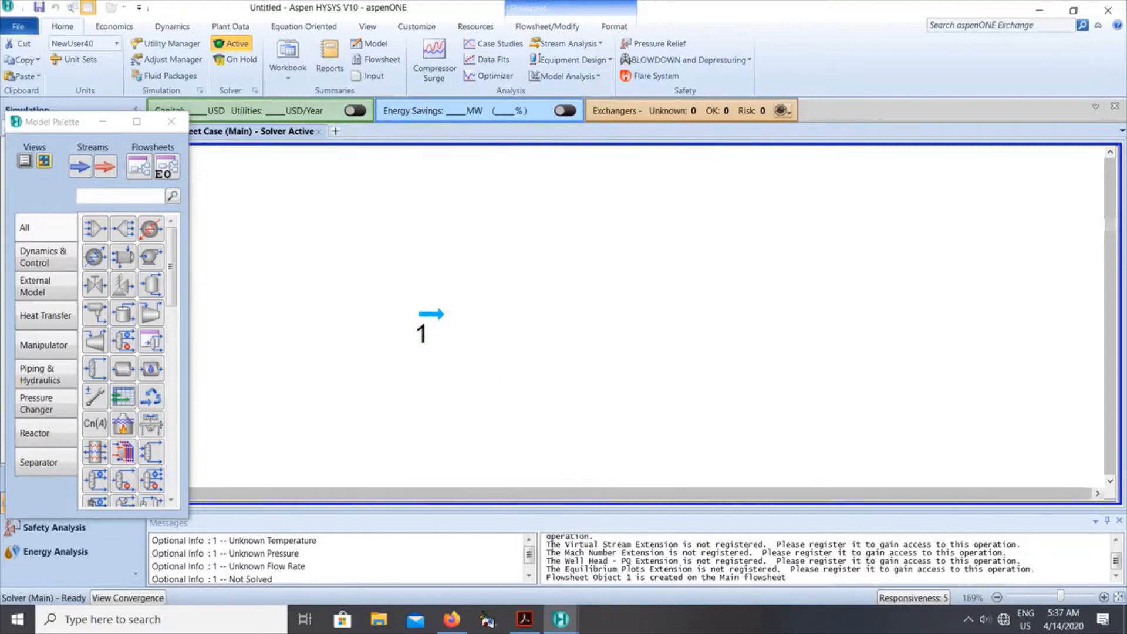
Check Propane Refrigration.pdf for the unit operation that follows the inlet stream and its required connections, then return to Aspen HYSYS
click(528, 617)
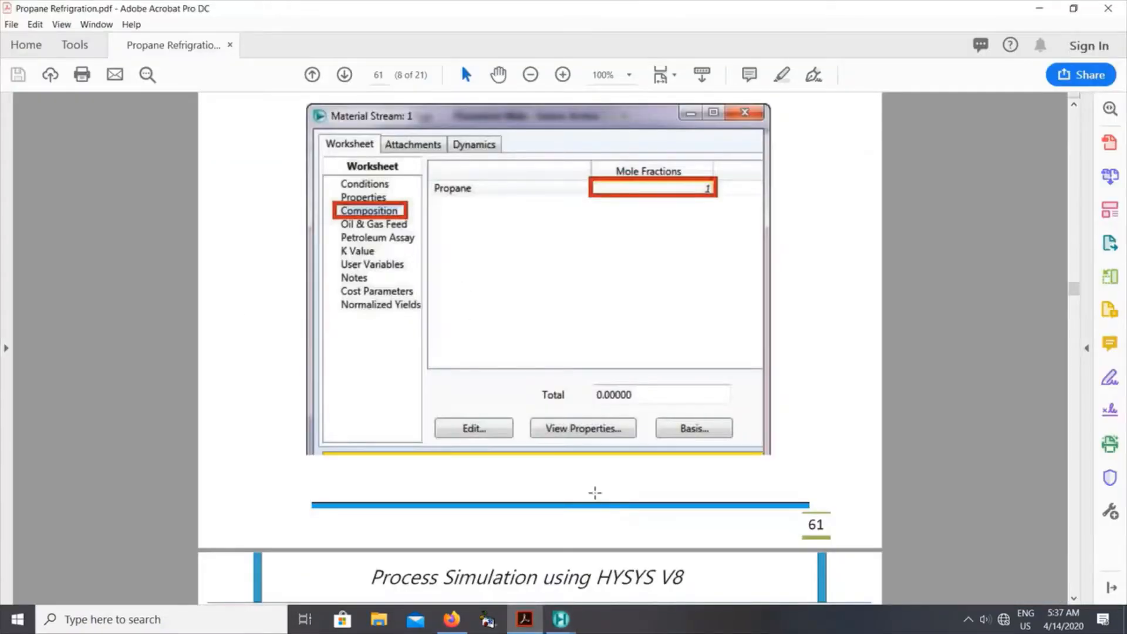
scroll(595, 498, down, 12)
scroll(595, 492, down, 3)
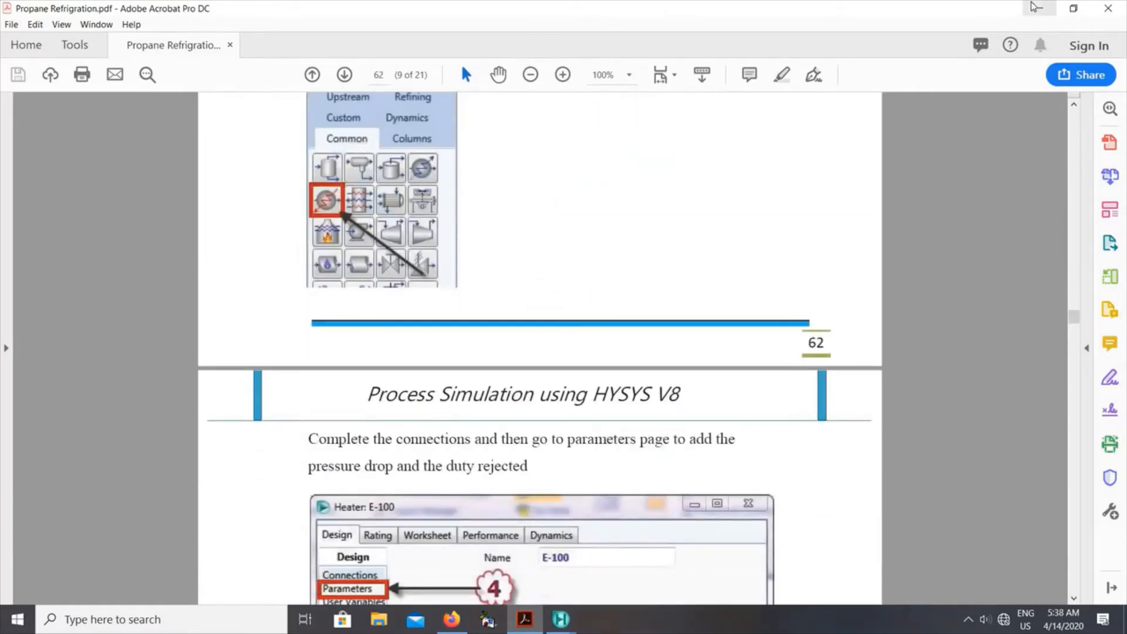
click(1035, 7)
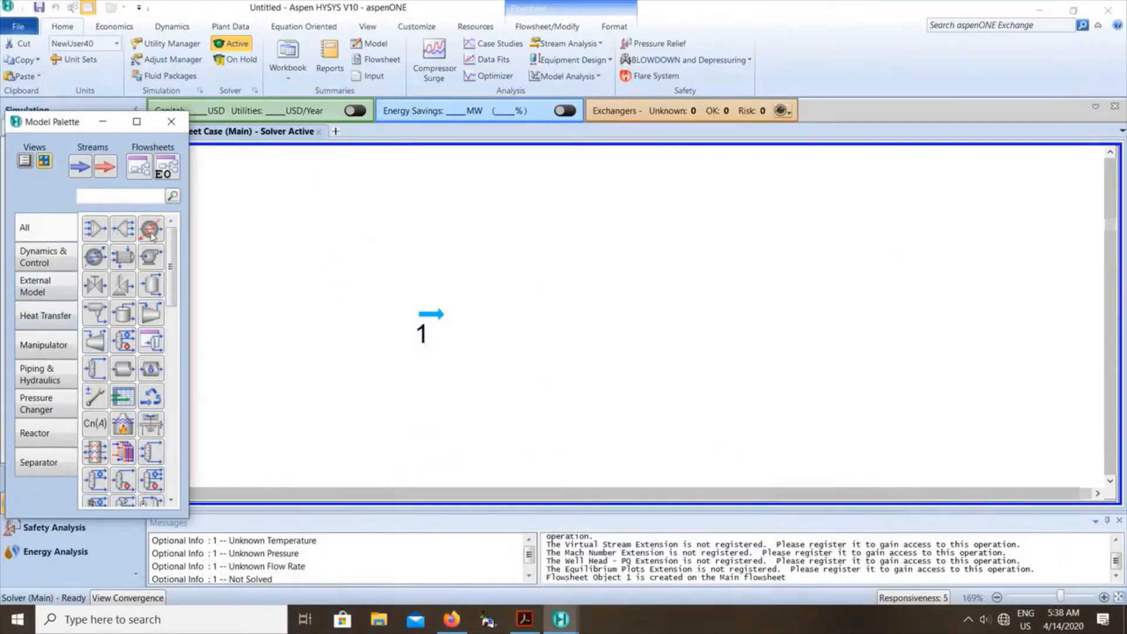
Place a heater to the right of stream 1 and connect inlet 1, energy stream q1 and outlet 2
click(152, 229)
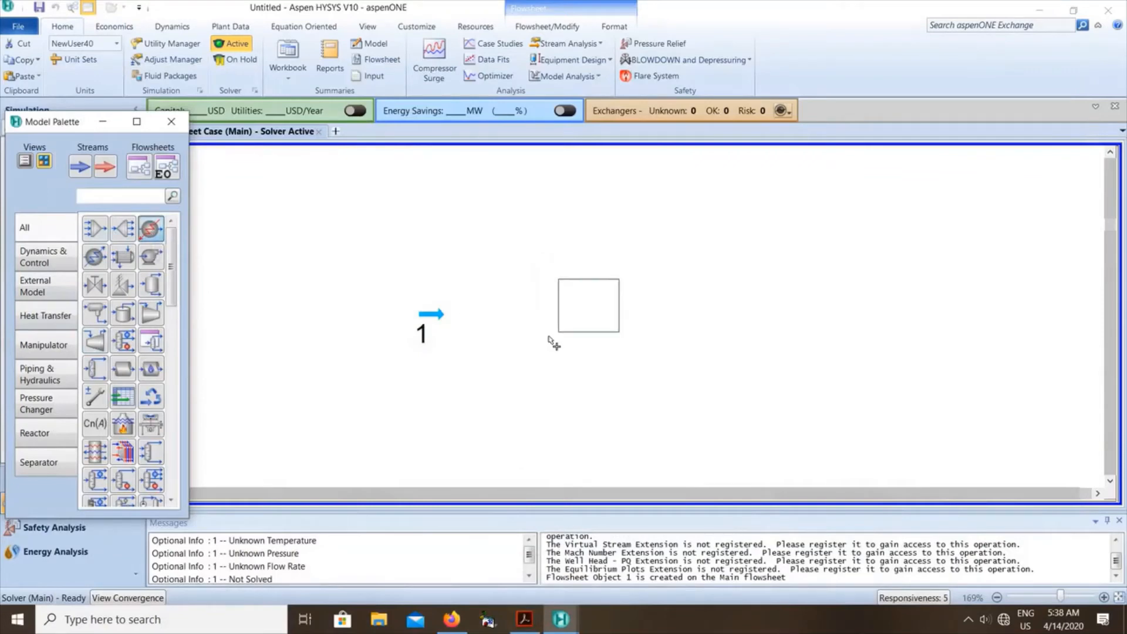
click(589, 347)
click(589, 347)
double_click(589, 346)
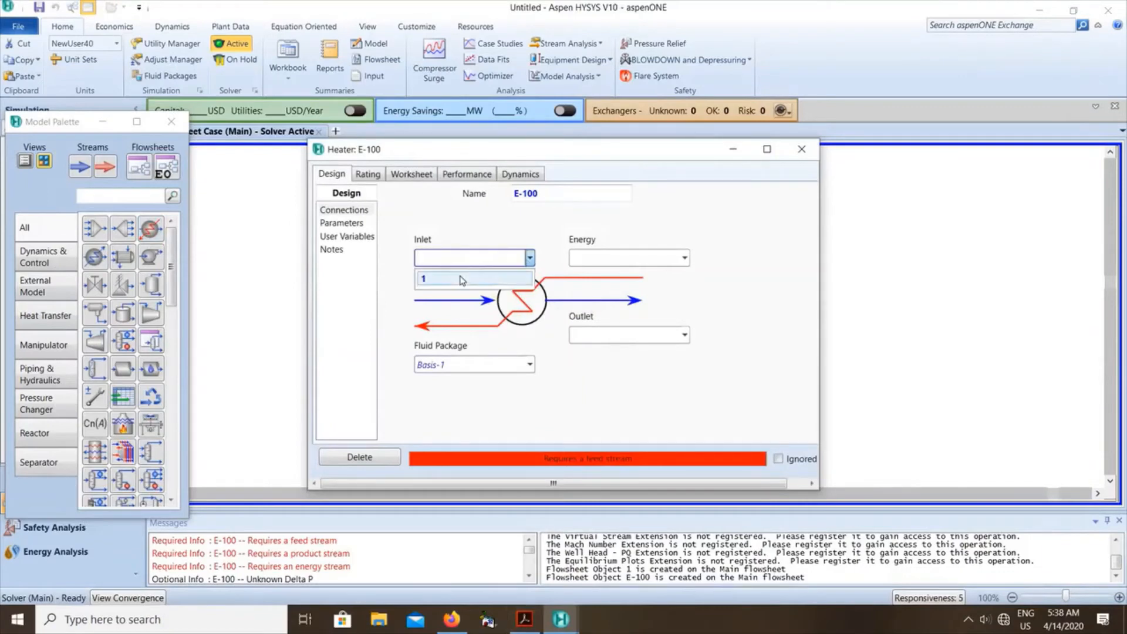
click(461, 278)
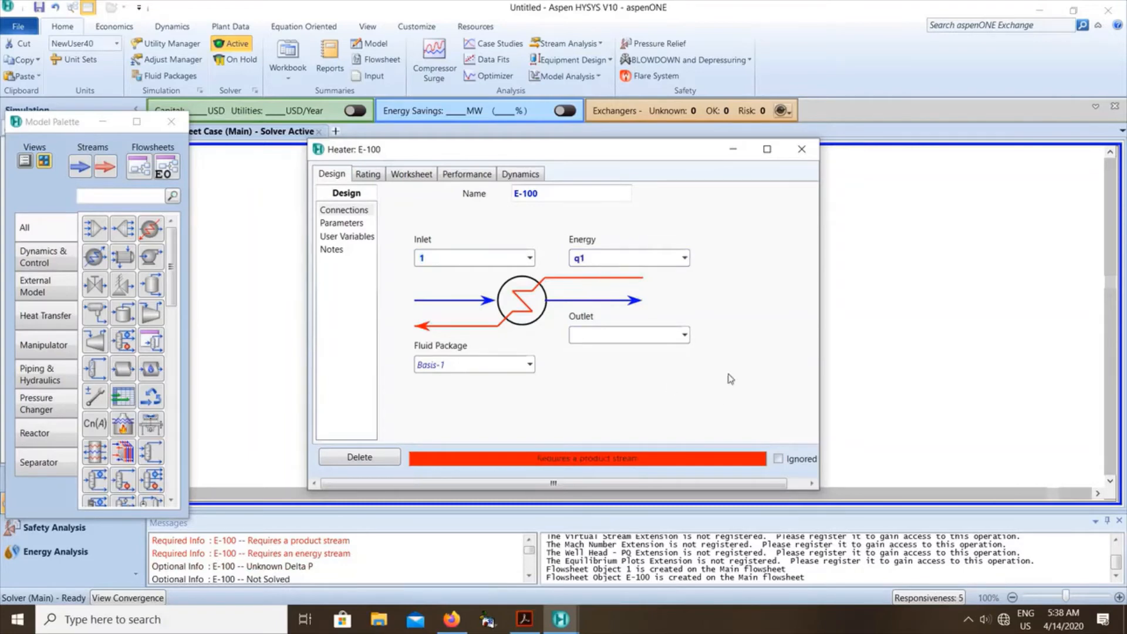
click(616, 334)
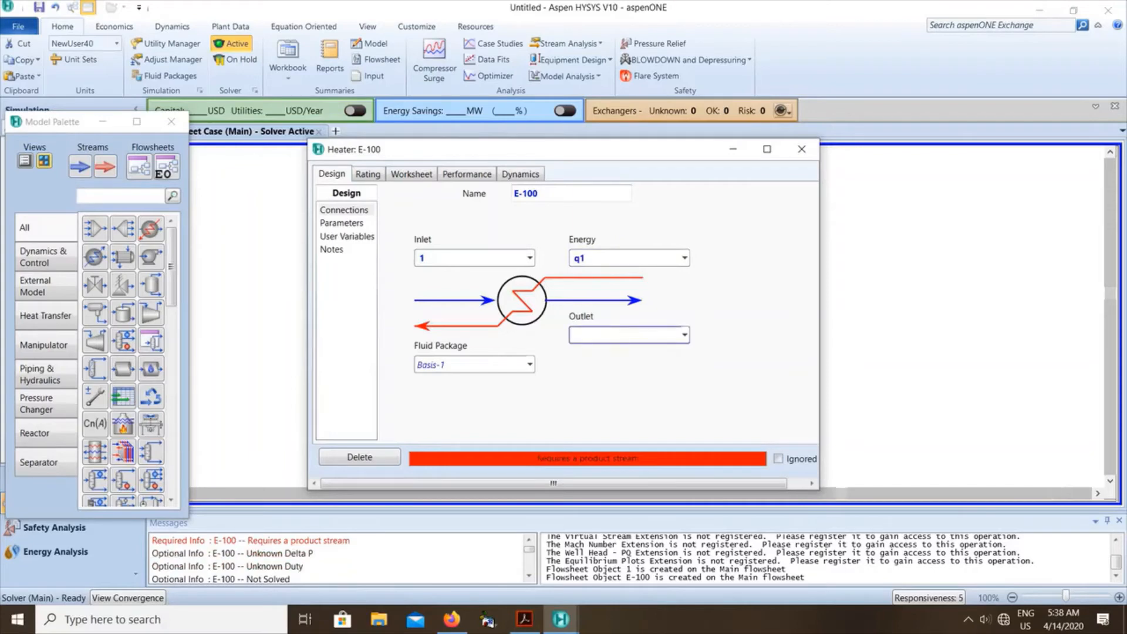
key(Return)
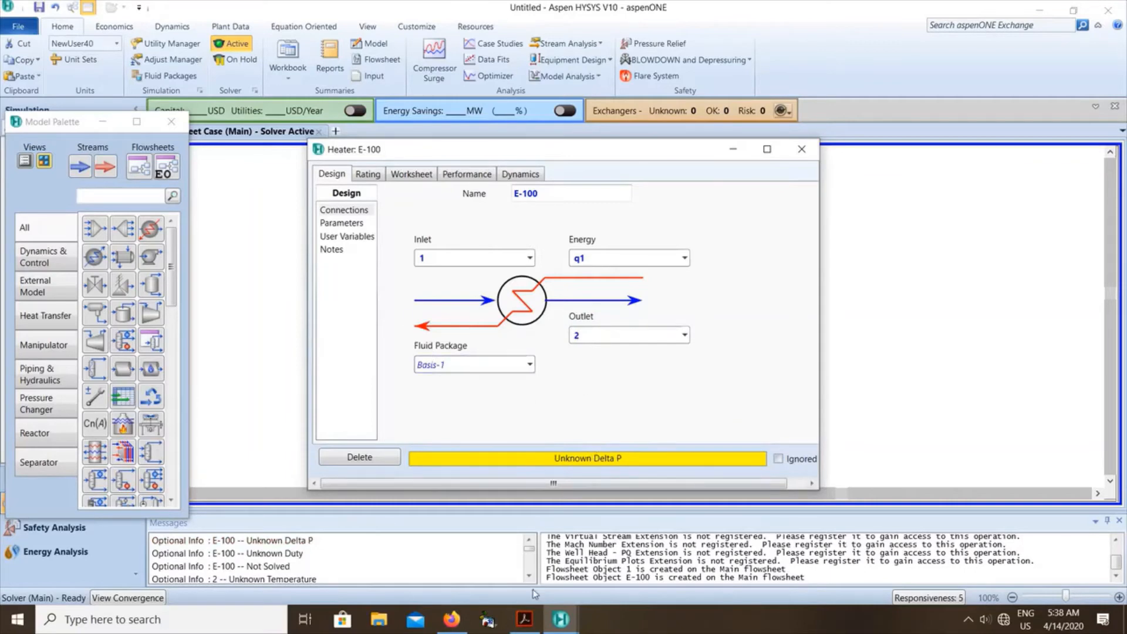
Consult Propane Refrigration.pdf for the heater's pressure drop and duty, then return to Aspen HYSYS
click(525, 619)
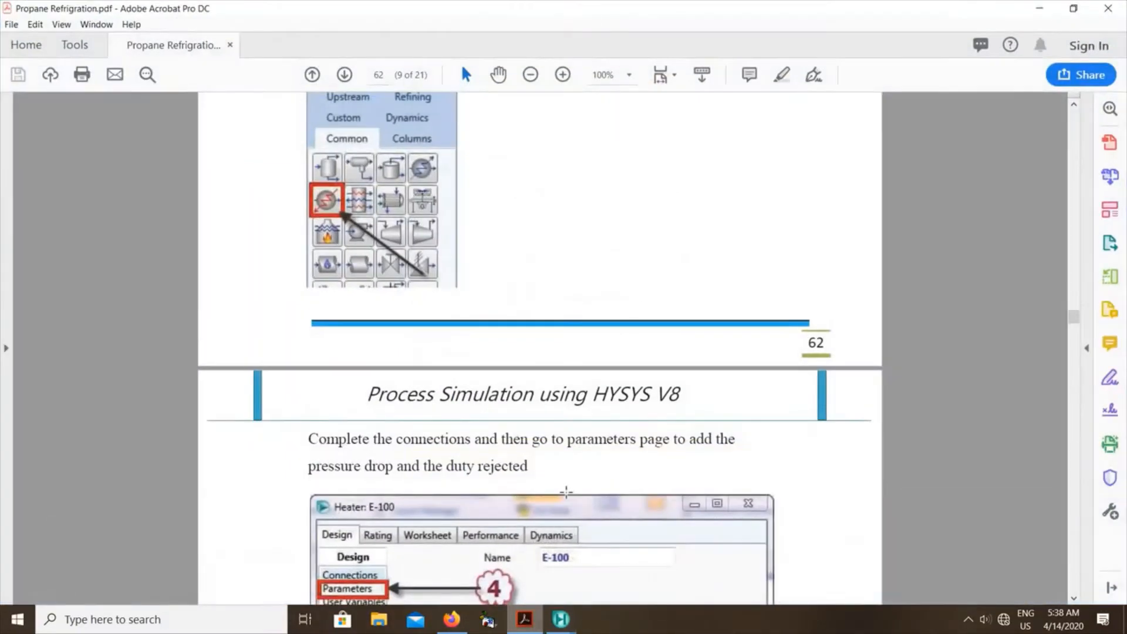
scroll(566, 492, down, 8)
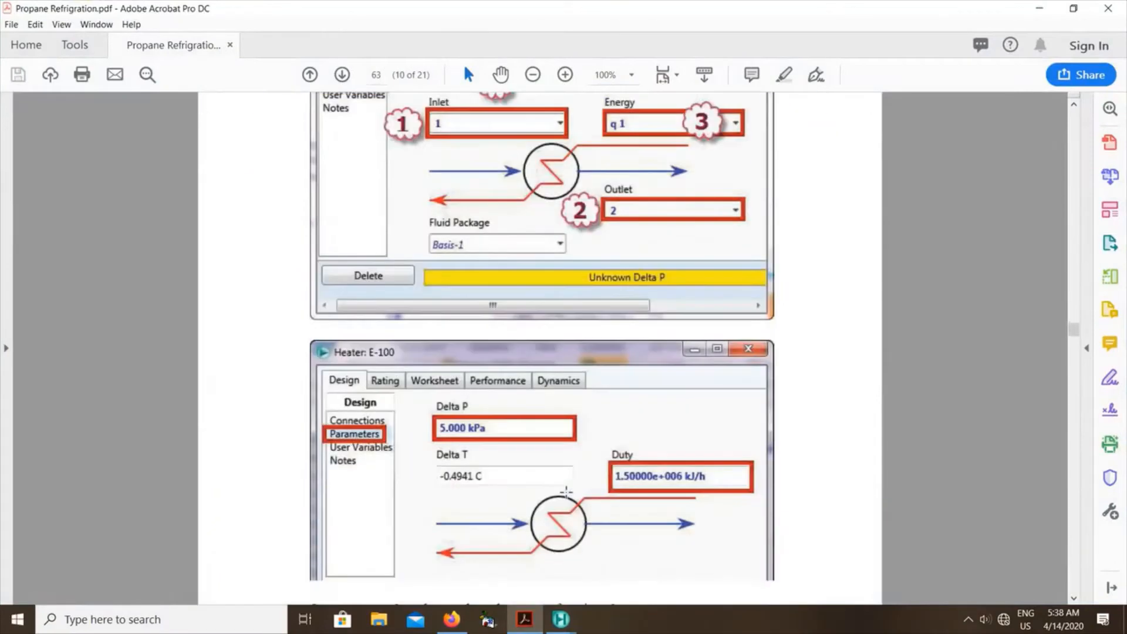
scroll(564, 464, down, 4)
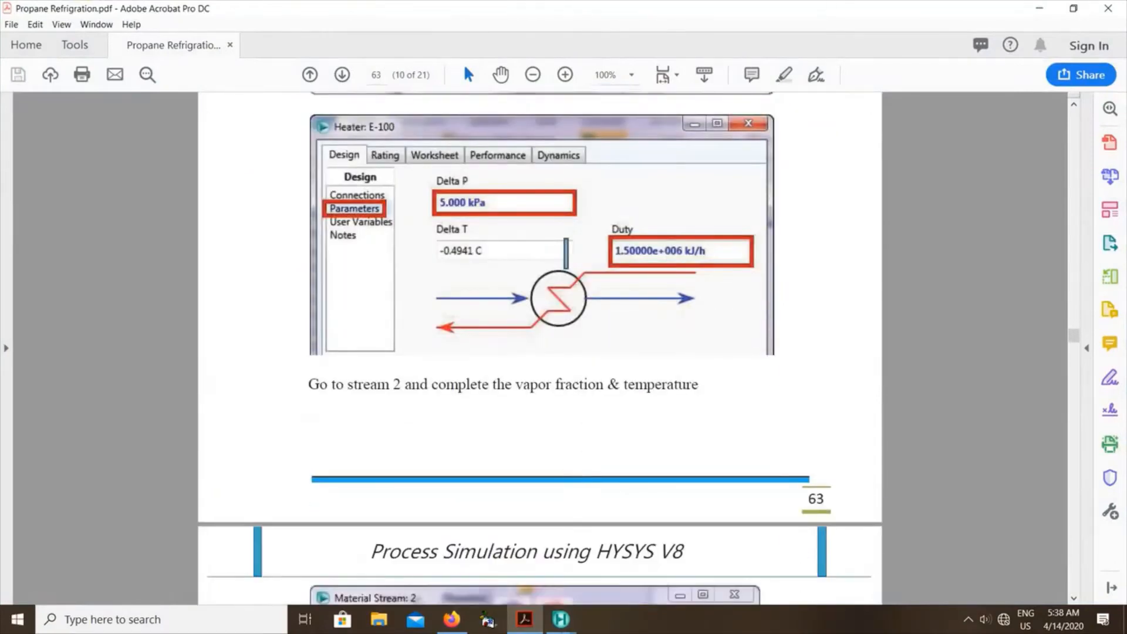
mouse_move(556, 625)
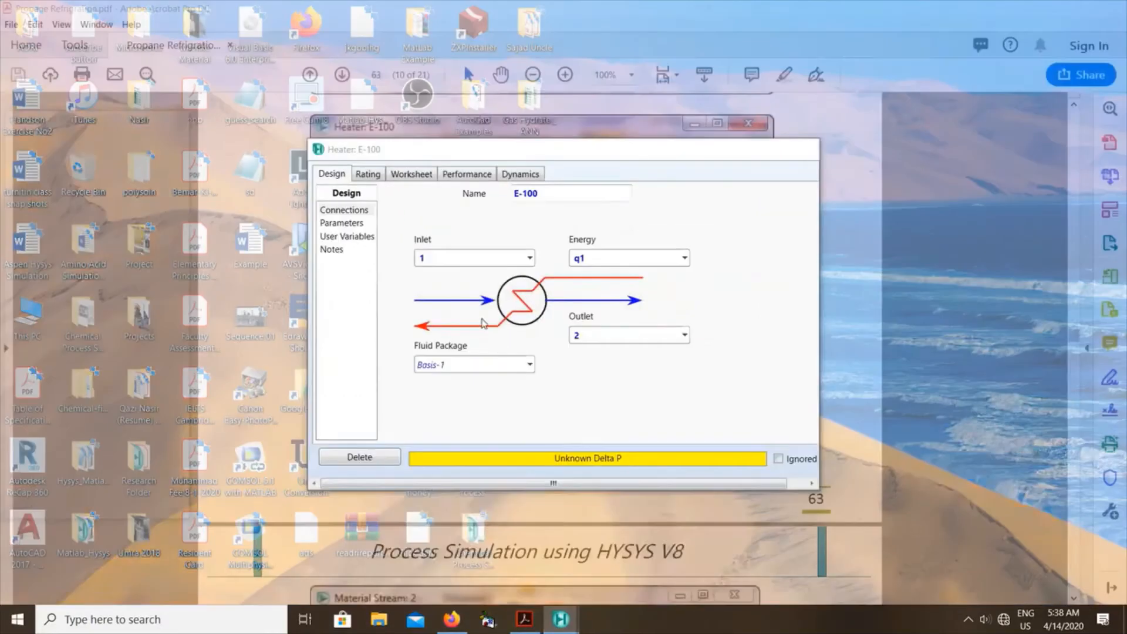
click(677, 557)
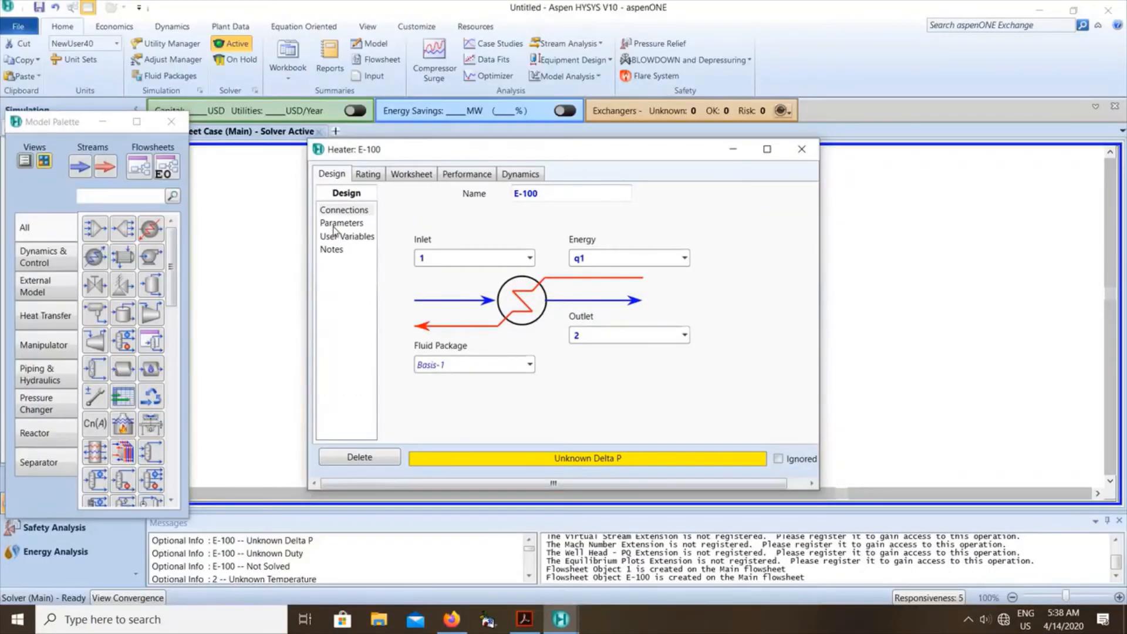
Set heater E-100's Delta P parameter to 5 kPa
click(340, 223)
click(471, 216)
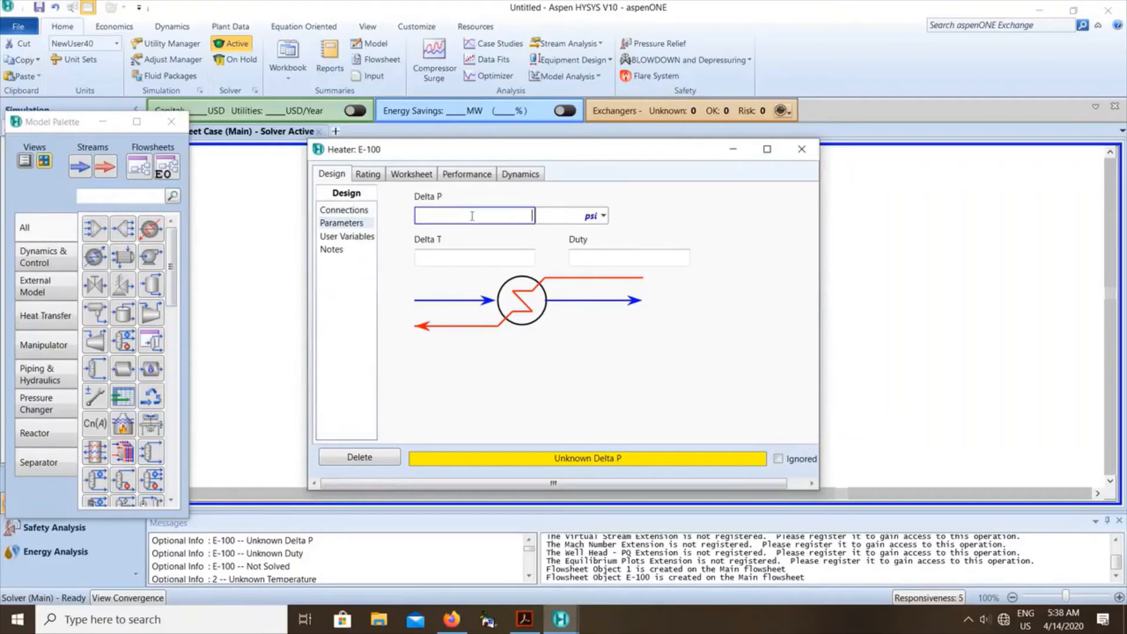
click(603, 216)
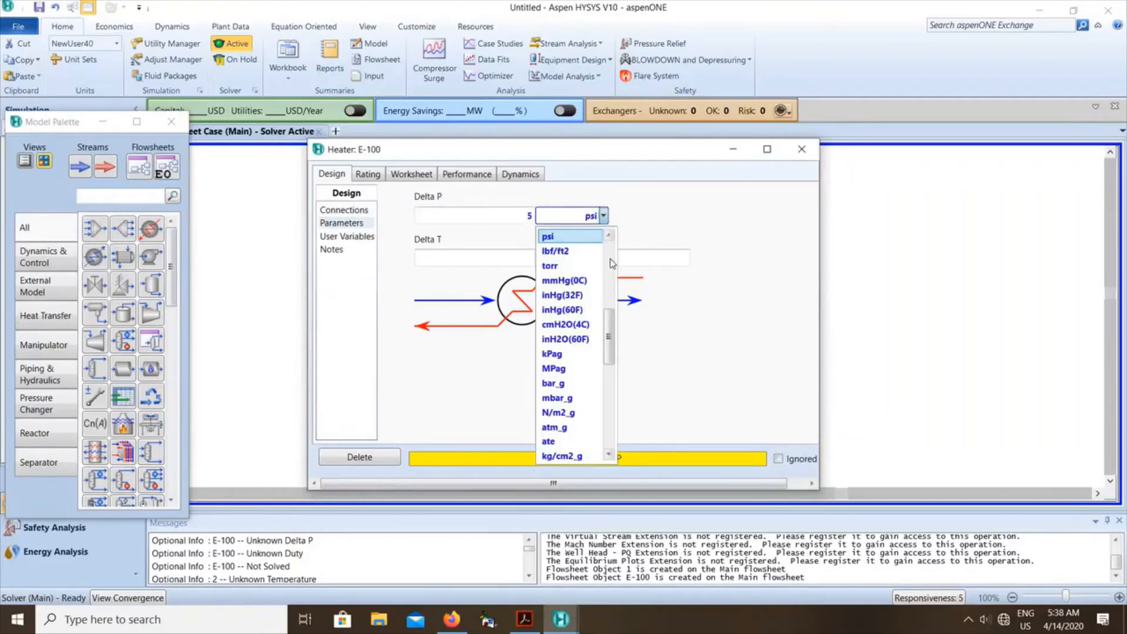
click(612, 263)
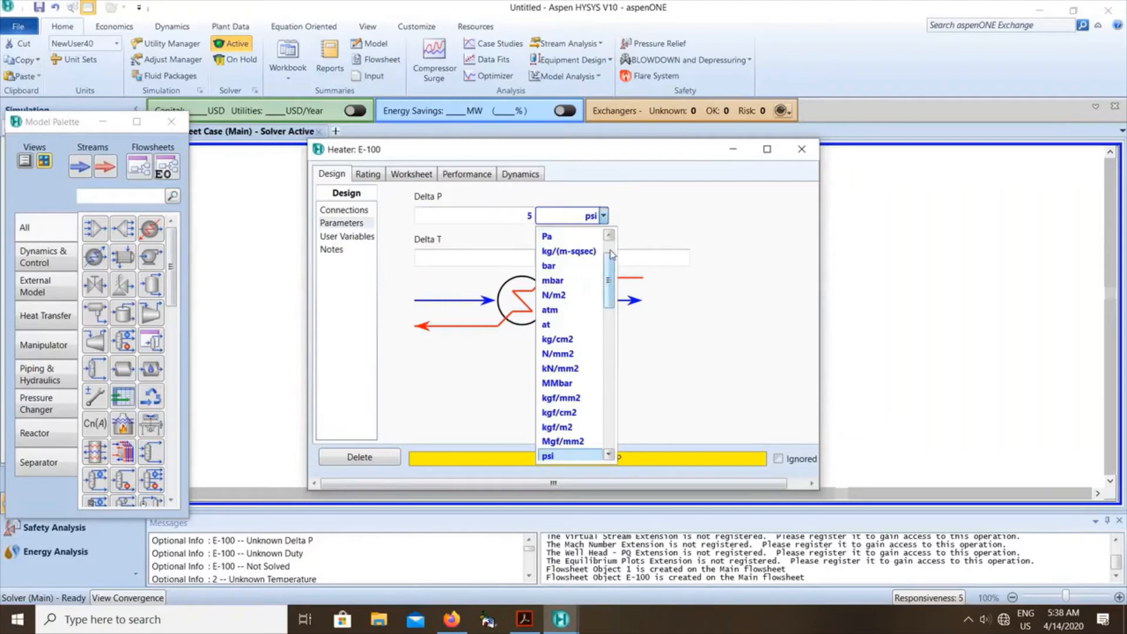
click(612, 254)
click(551, 236)
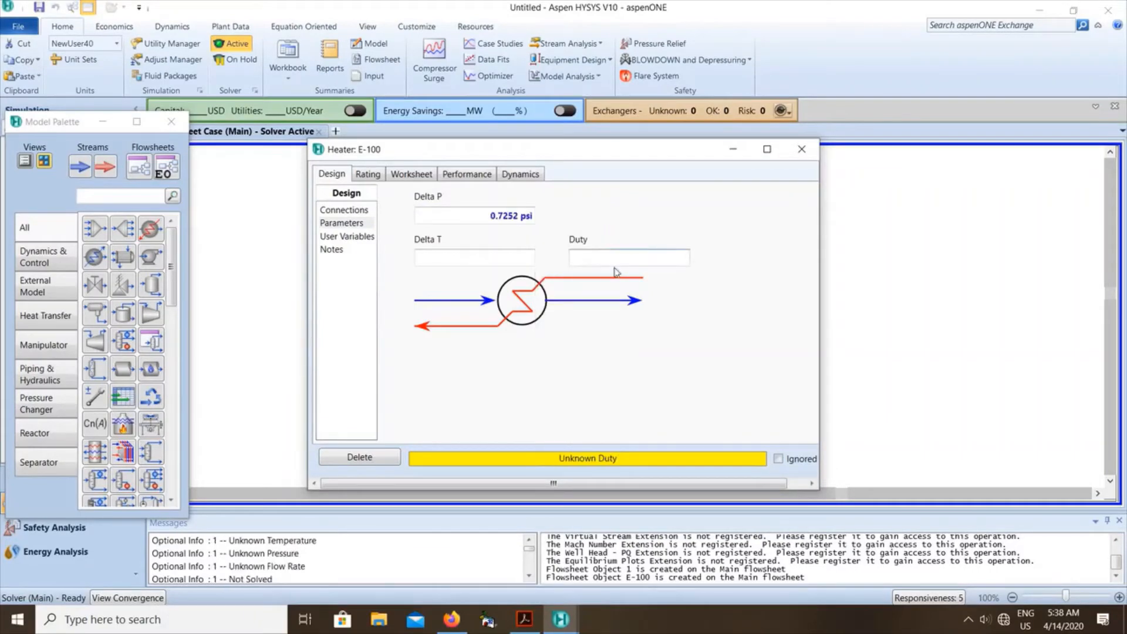
Recheck the duty in Propane Refrigration.pdf, set heater E-100's duty to 1.5e6 kJ/h, and close the heater window
click(524, 619)
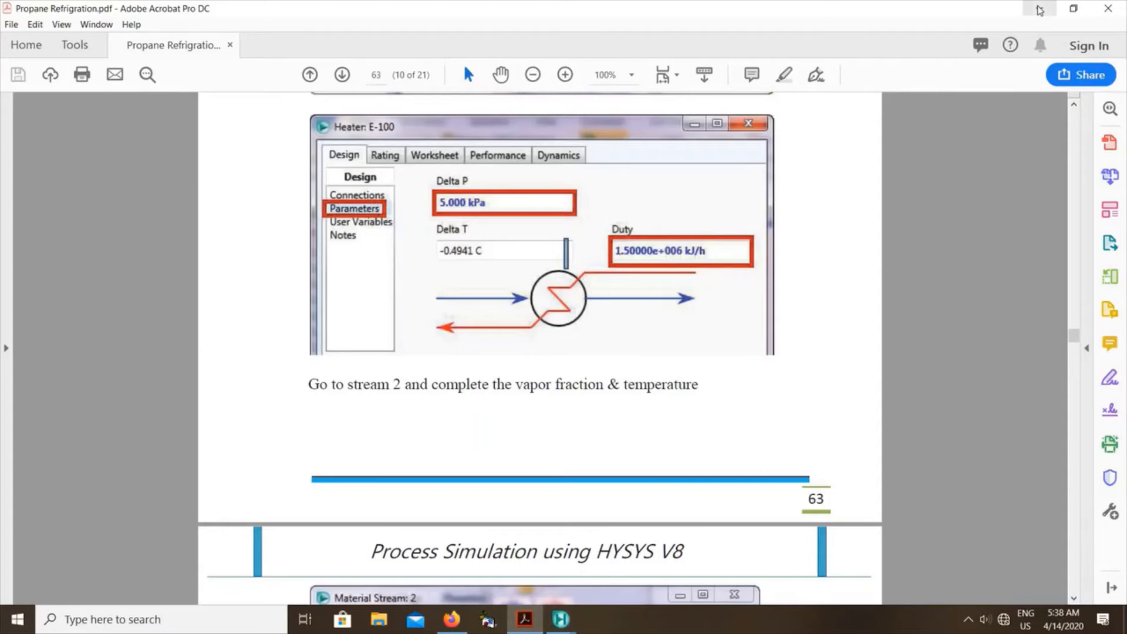
click(1039, 10)
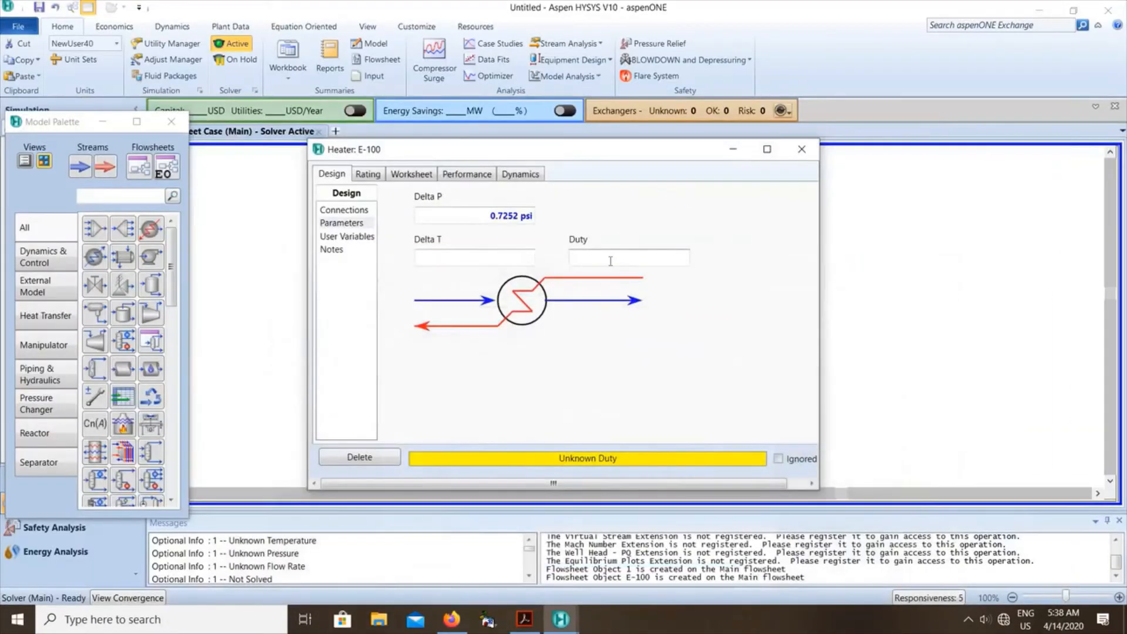
click(610, 261)
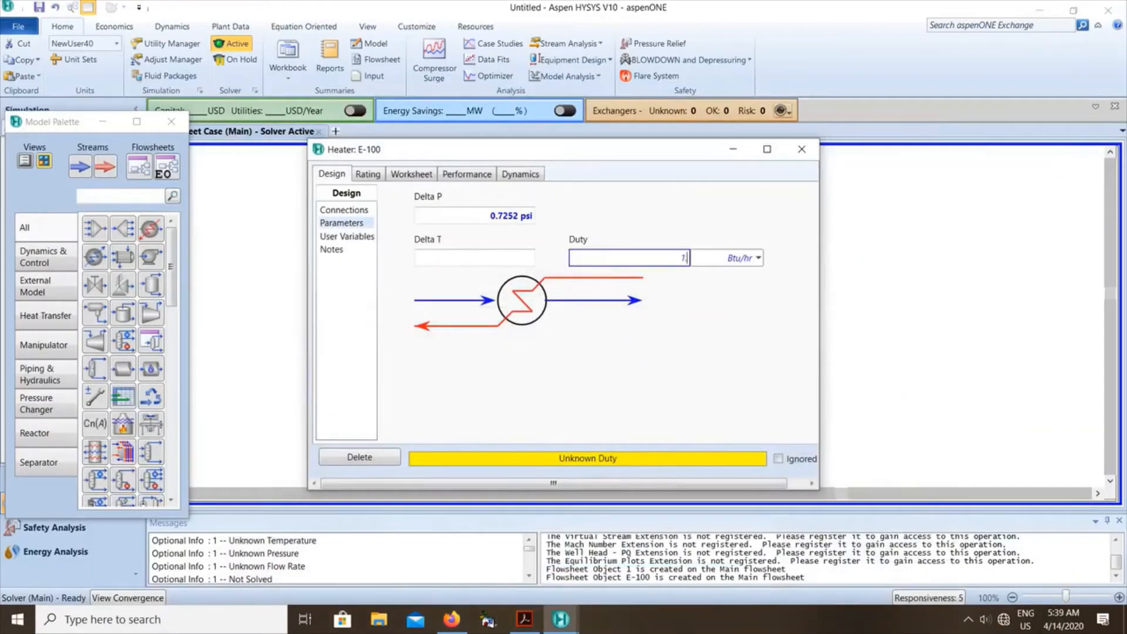
click(759, 258)
click(758, 258)
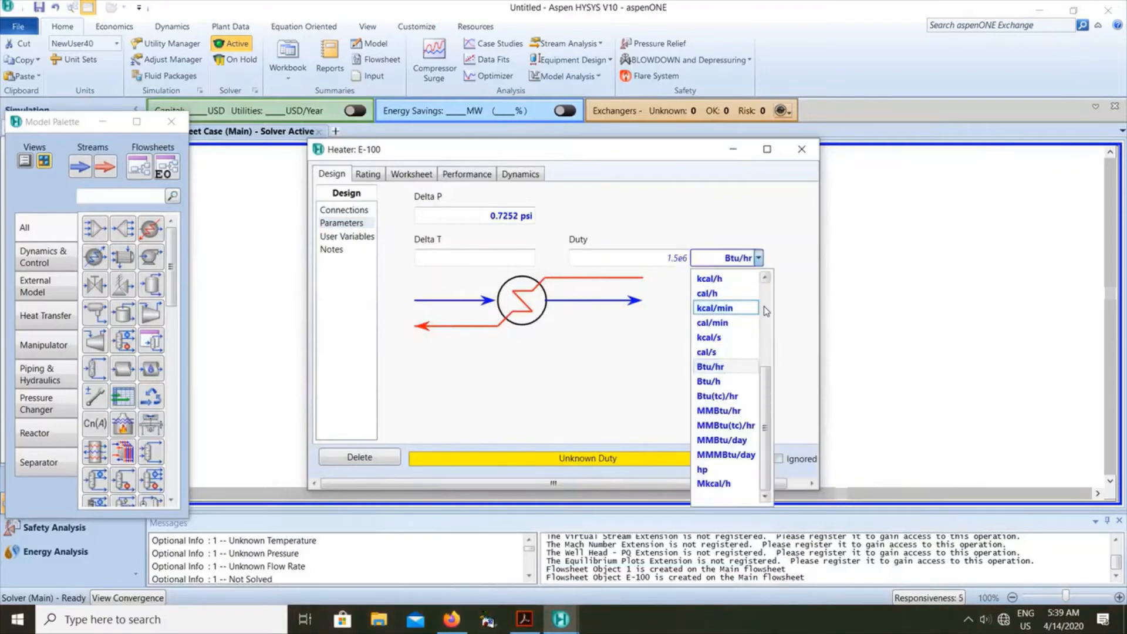
scroll(728, 382, down, 2)
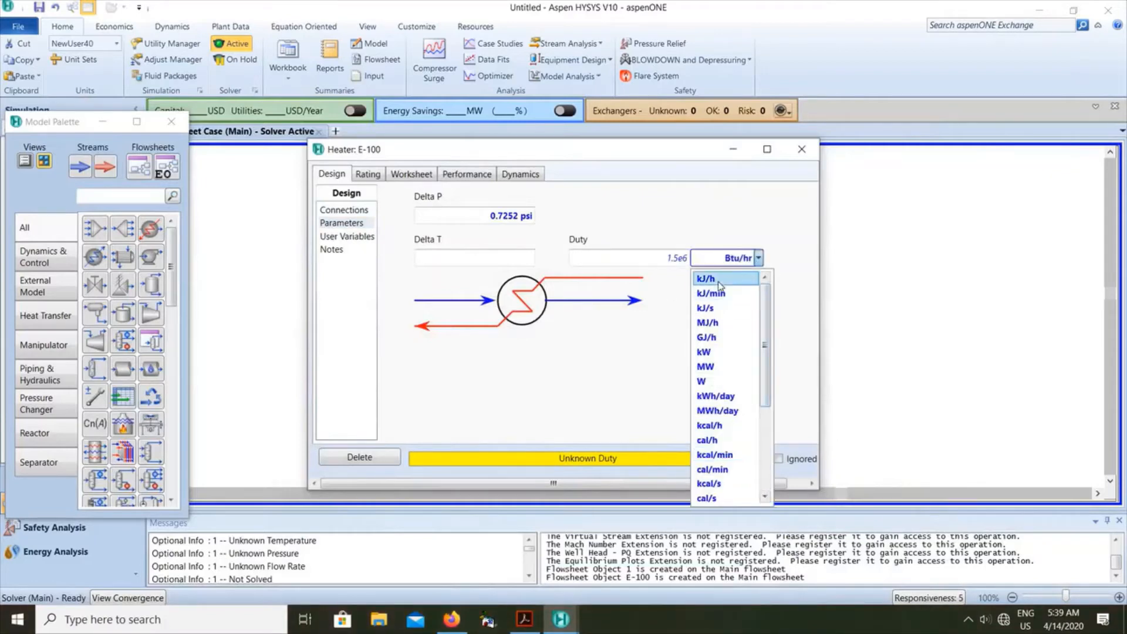
key(Escape)
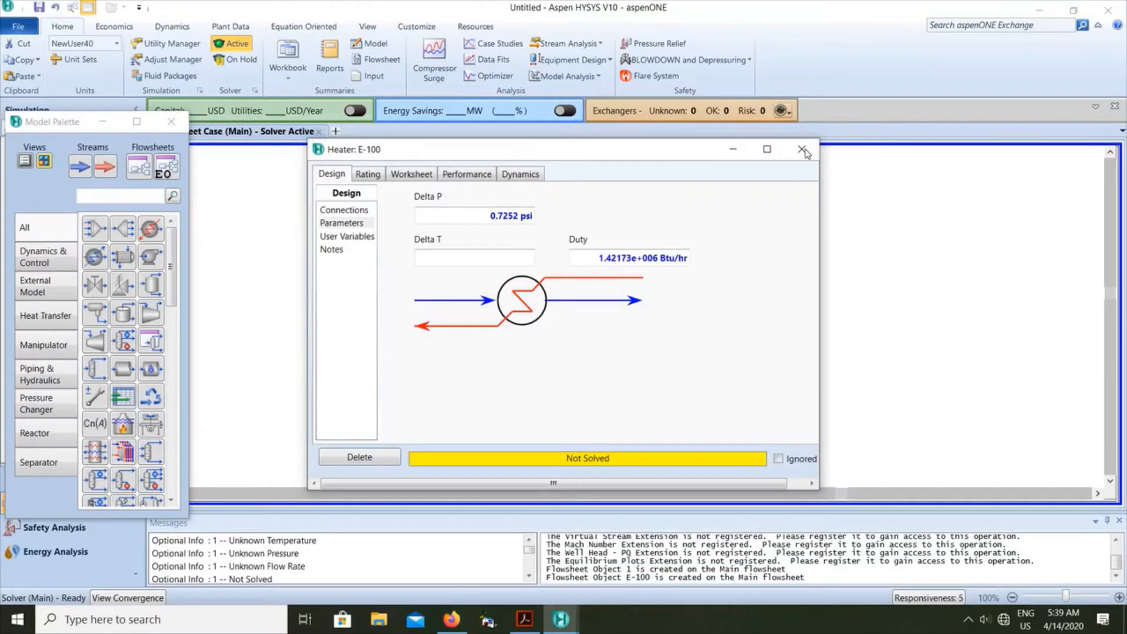
click(801, 149)
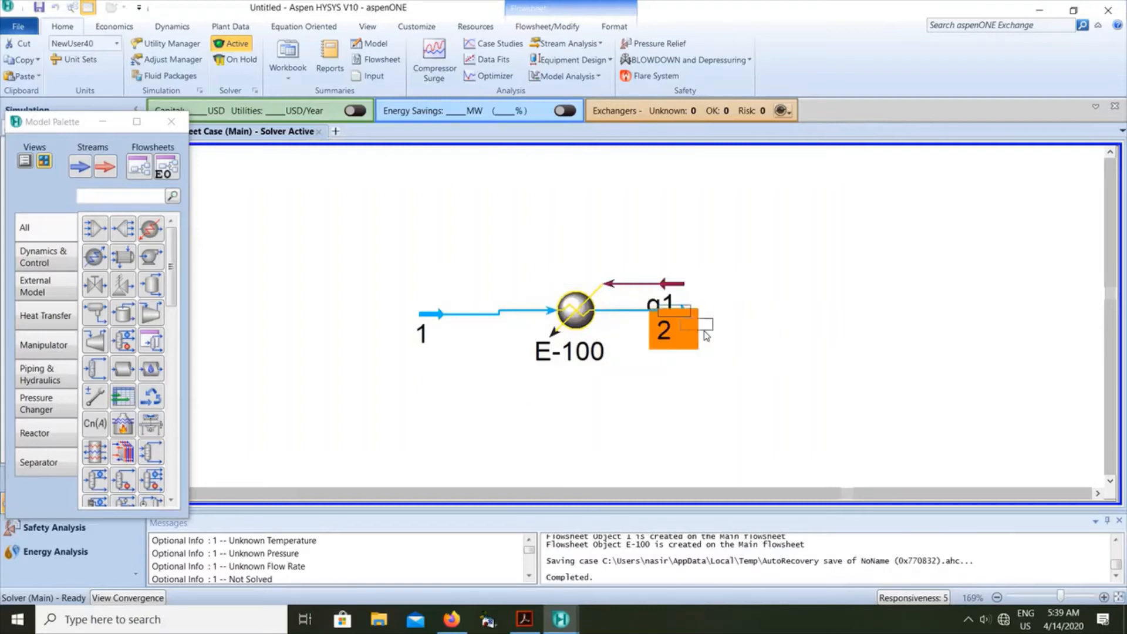
Shift stream 2 slightly right, then look up its conditions in Propane Refrigration.pdf and open the stream in Aspen HYSYS
drag(682, 320, 704, 320)
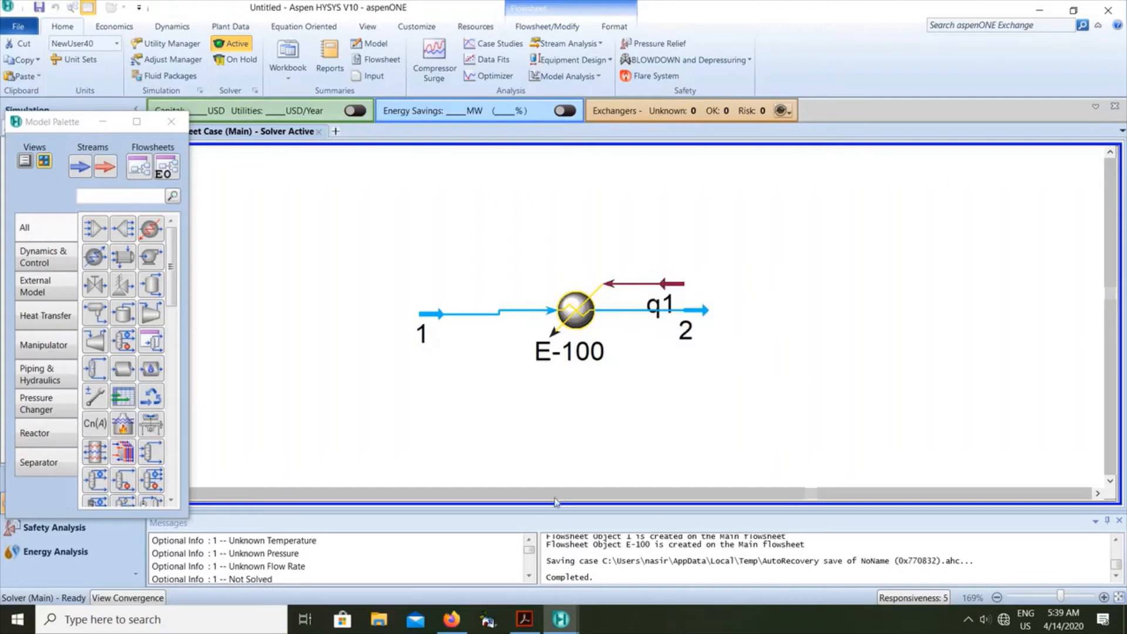
click(517, 626)
scroll(572, 447, down, 4)
scroll(572, 447, down, 3)
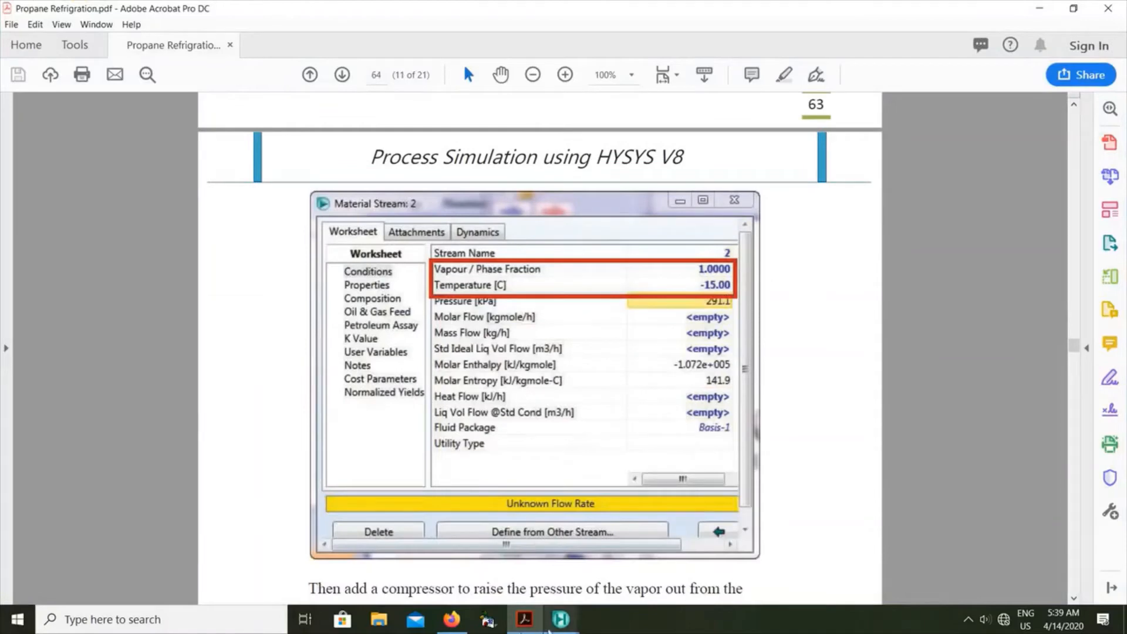
click(560, 619)
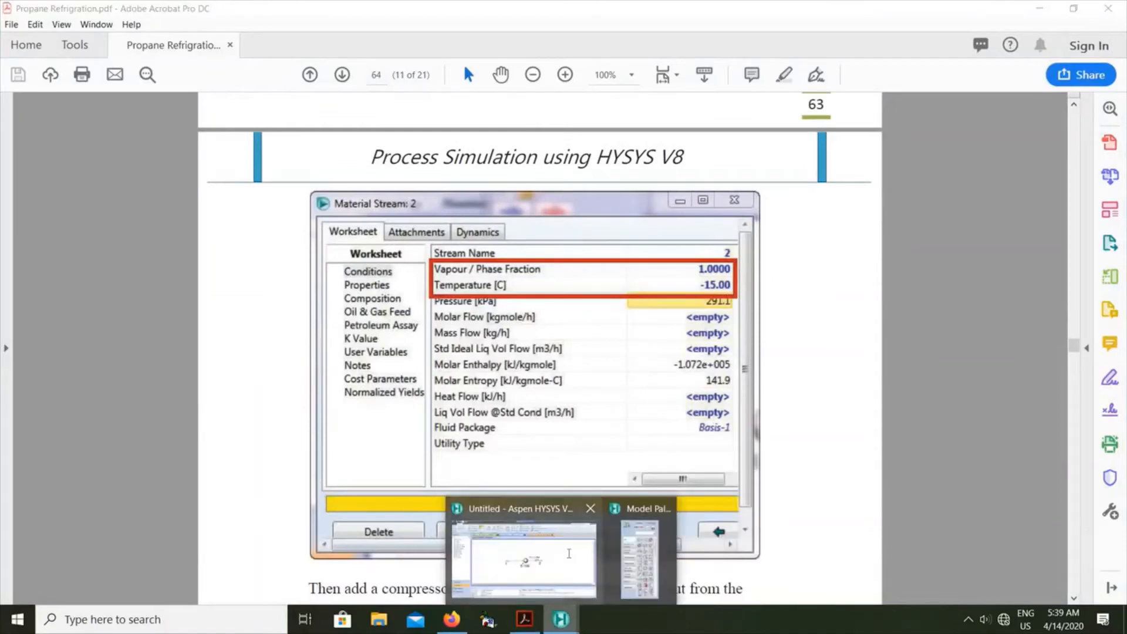
click(570, 558)
double_click(694, 333)
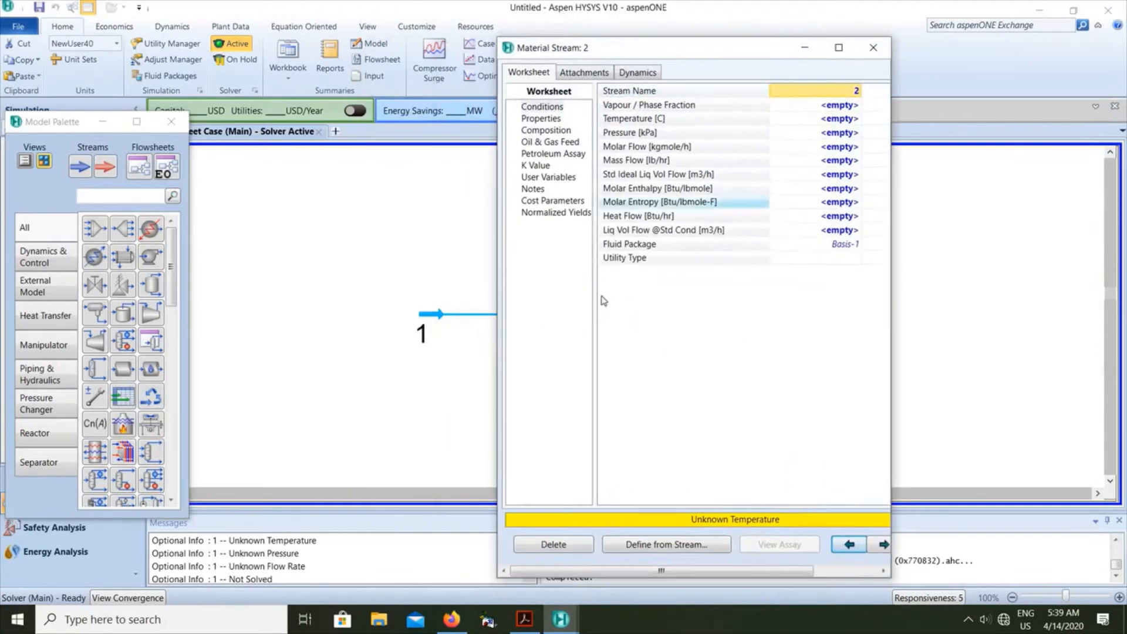
click(847, 108)
text(0)
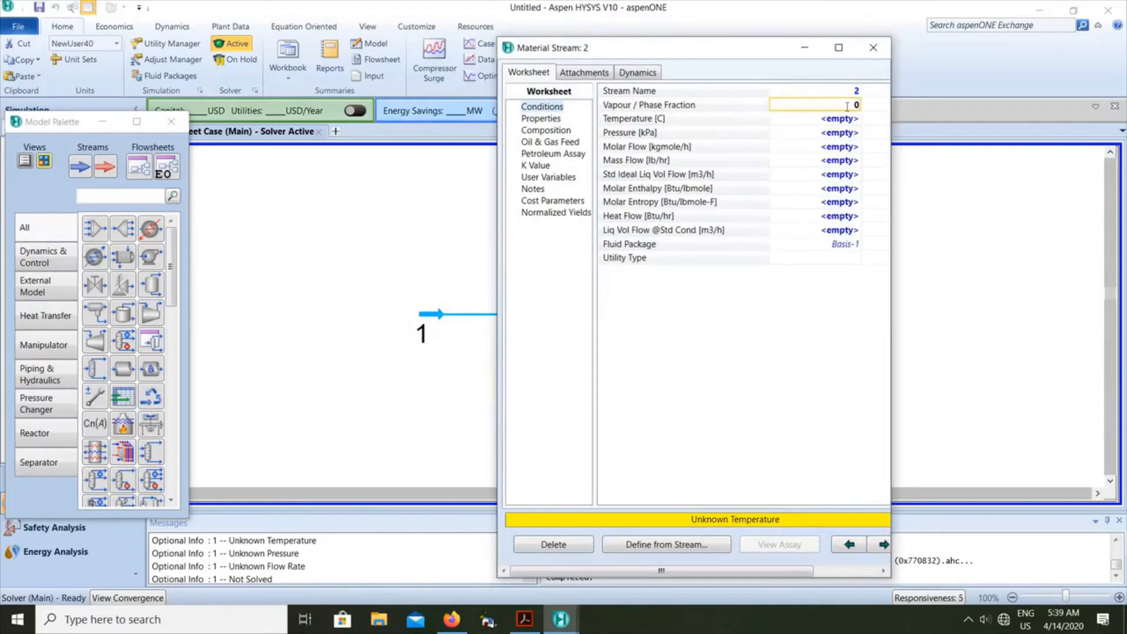
key(Return)
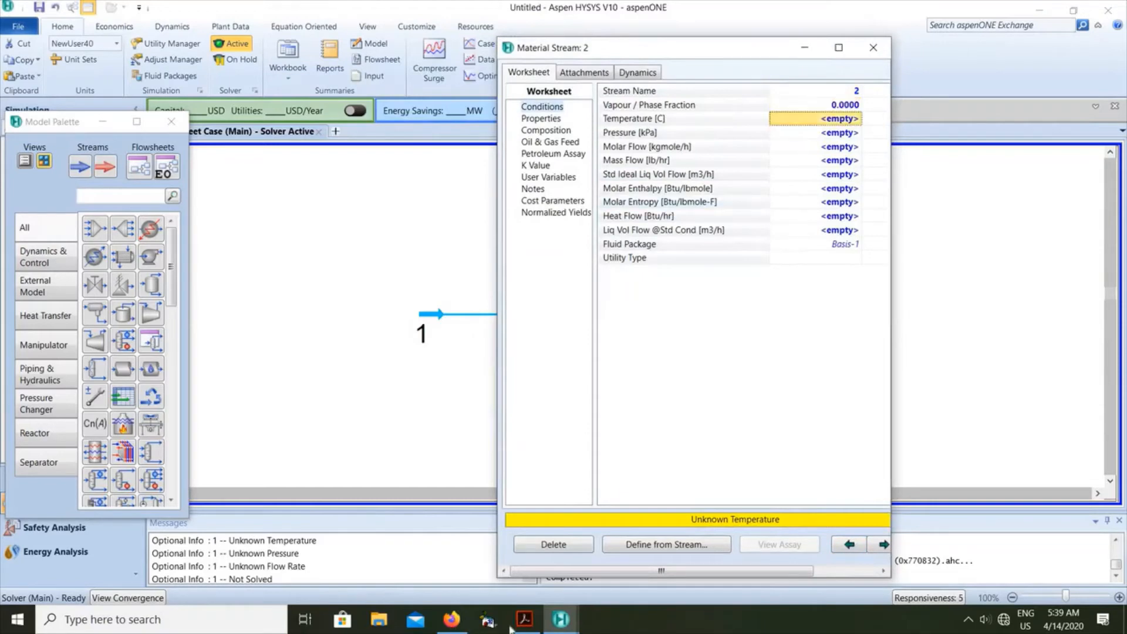
Recheck Propane Refrigration.pdf, set stream 2's vapour fraction to 1 and temperature to -15 C, and close the stream window
click(531, 627)
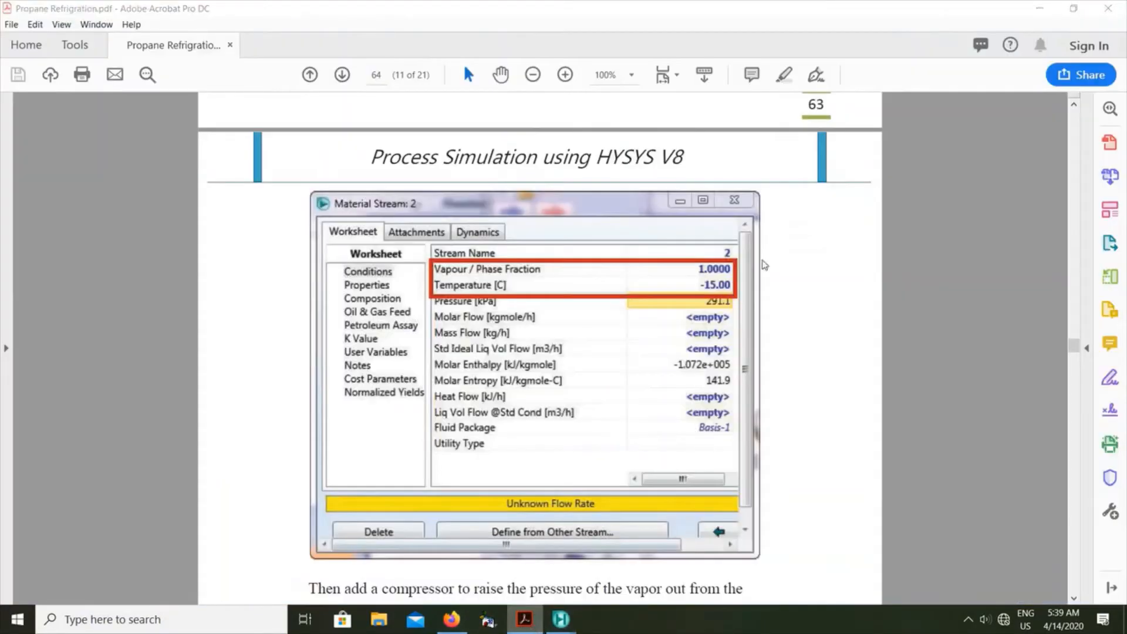
click(561, 619)
click(838, 106)
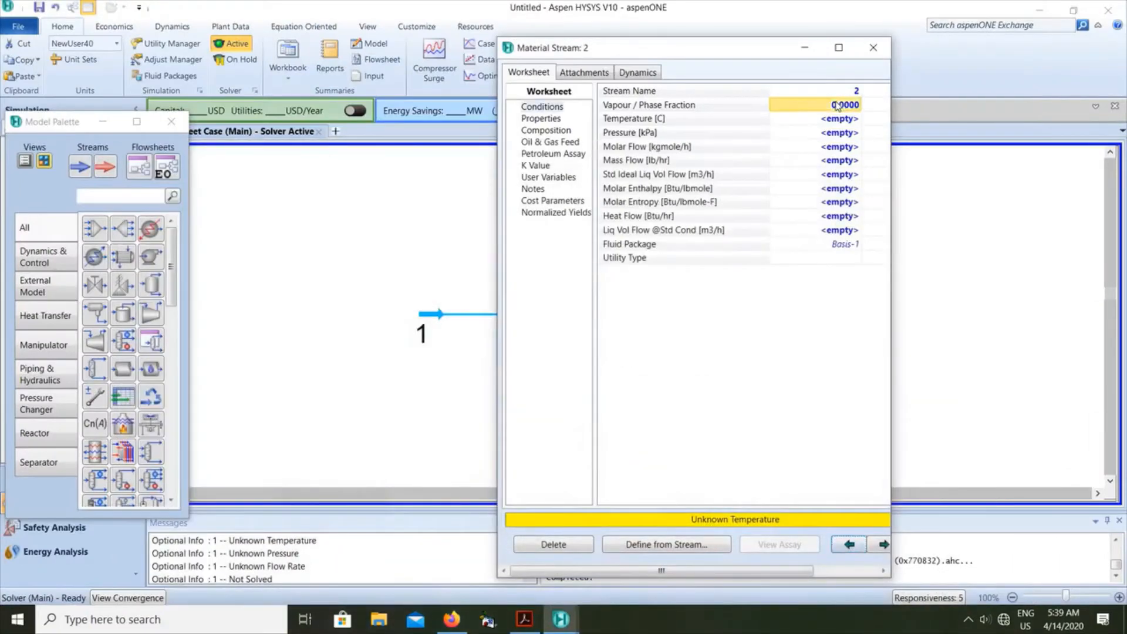
text(1)
key(Return)
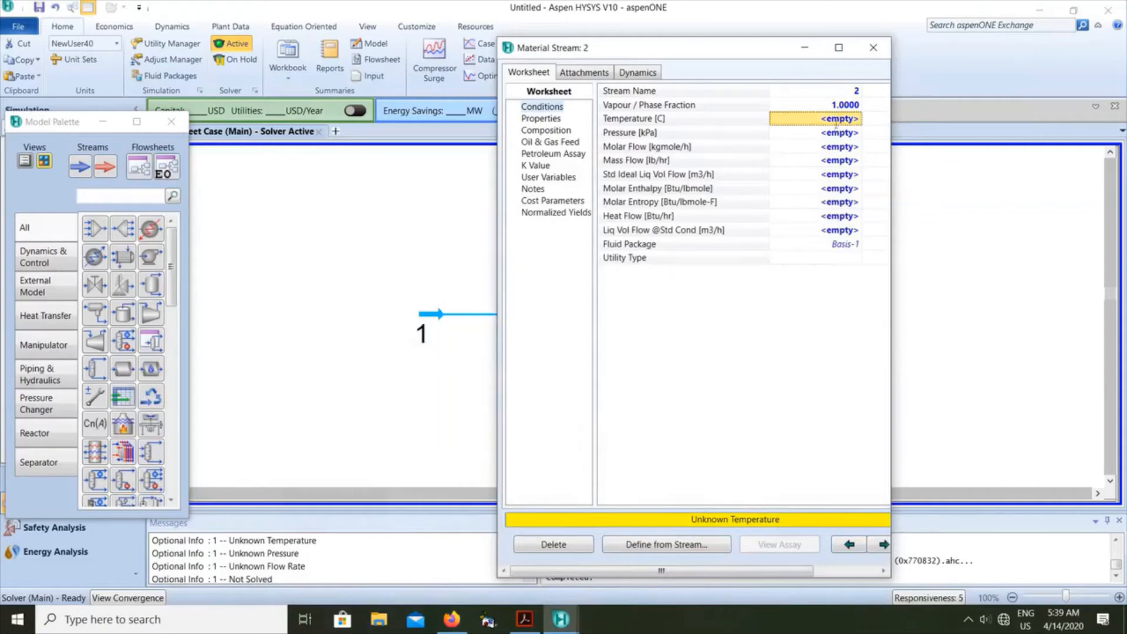
click(835, 120)
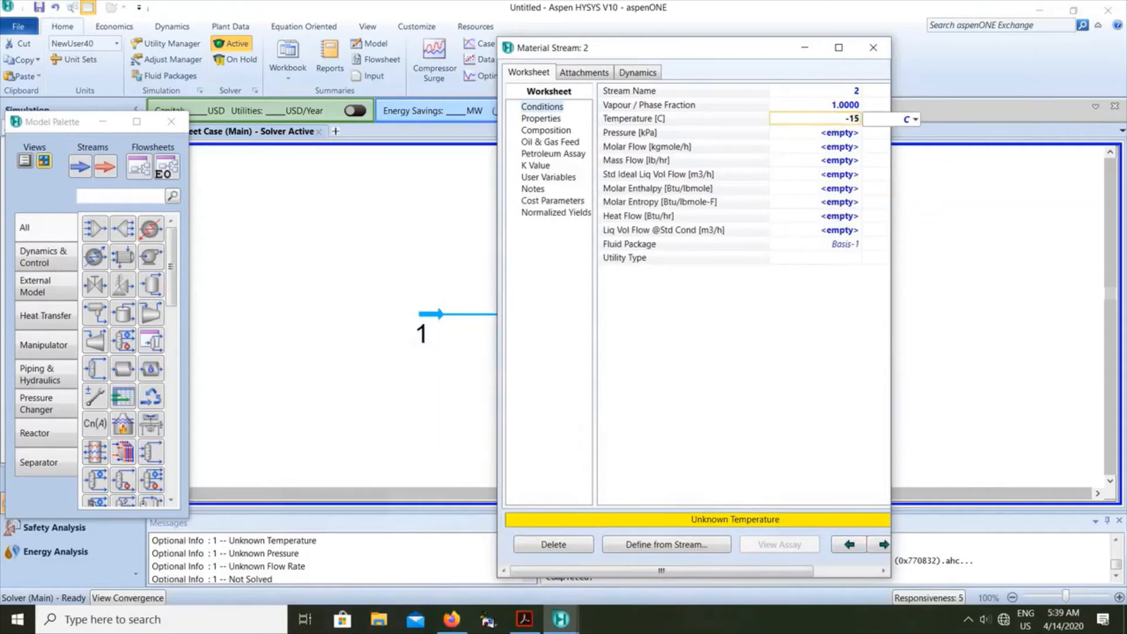
text(-15)
key(Return)
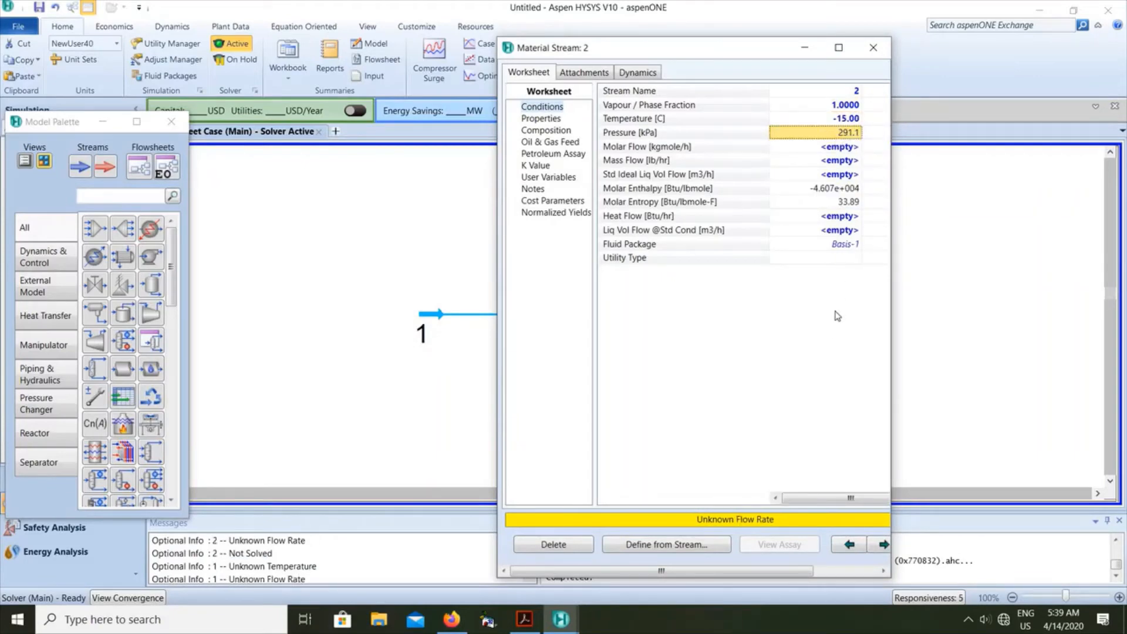
click(873, 48)
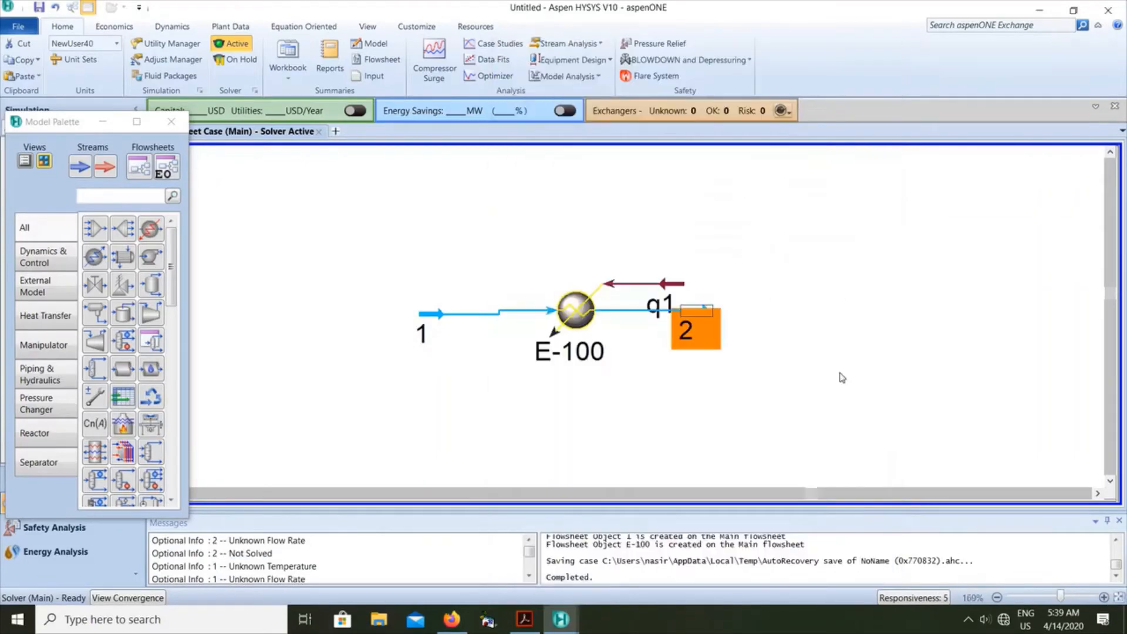
Move energy stream q1 closer to heater E-100, look up the compressor connections in Propane Refrigration.pdf, and return to Aspen HYSYS
drag(669, 283, 635, 284)
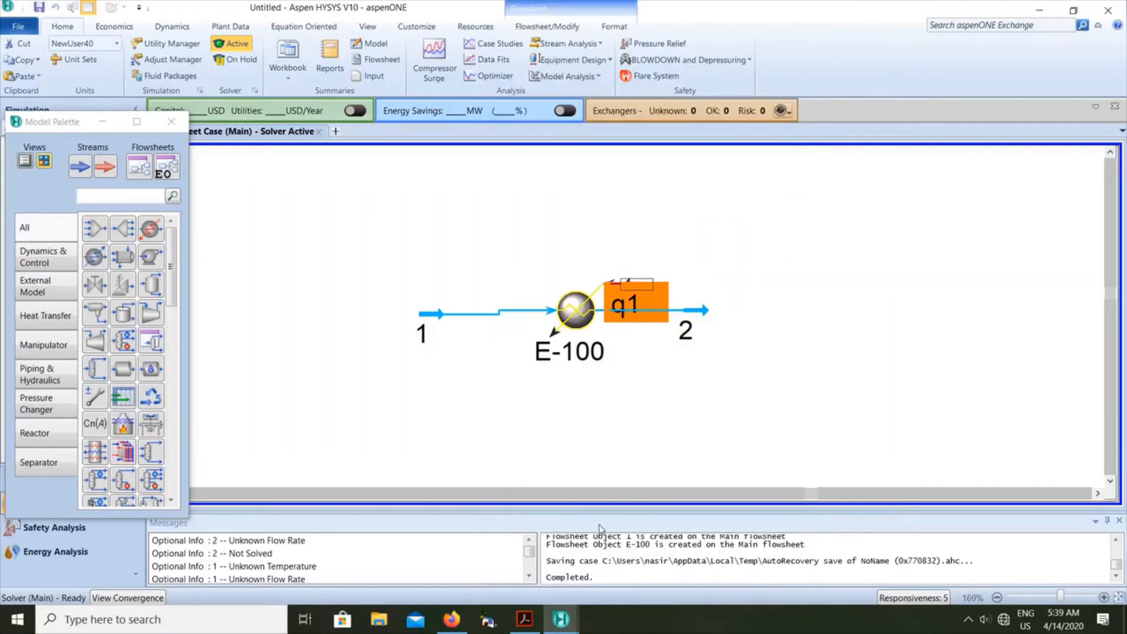
click(520, 620)
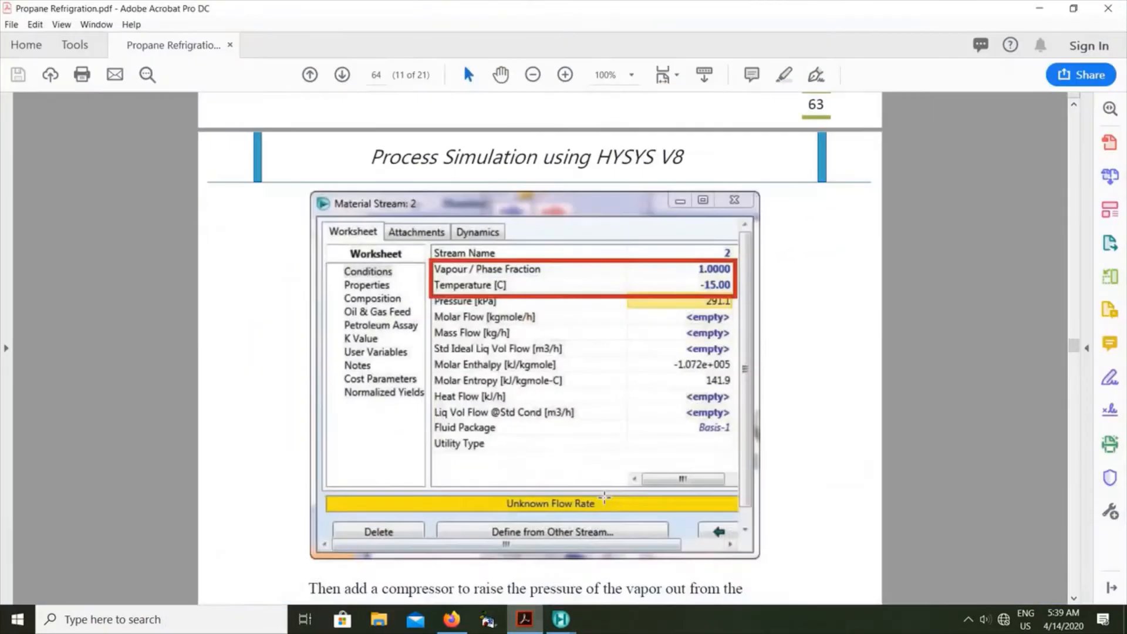
scroll(605, 503, down, 10)
scroll(607, 503, down, 15)
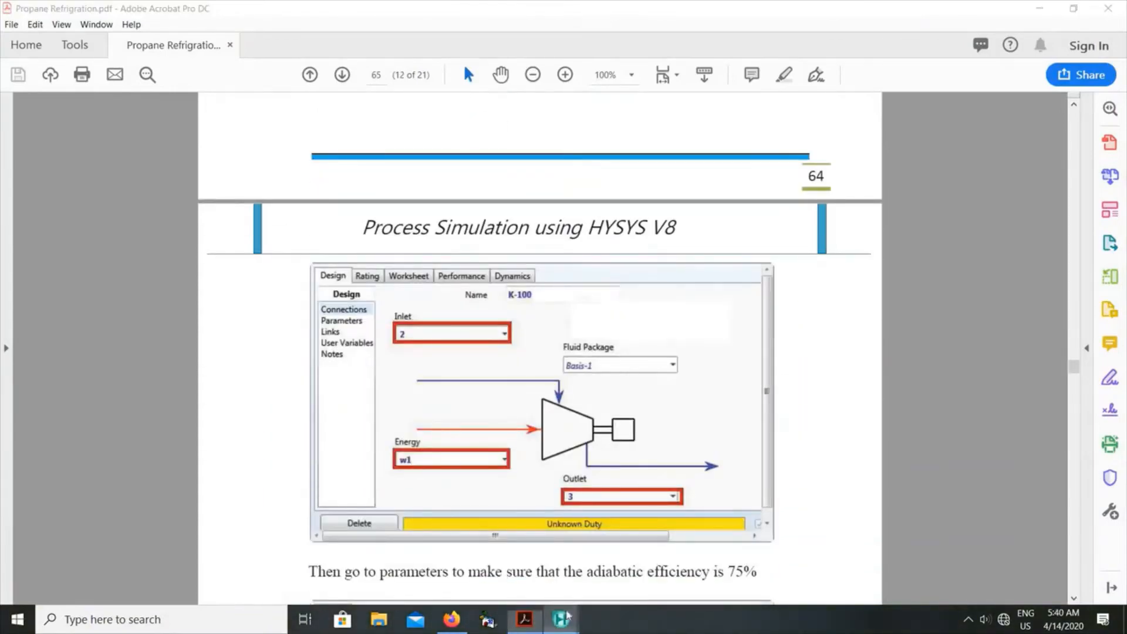
mouse_move(555, 623)
click(557, 570)
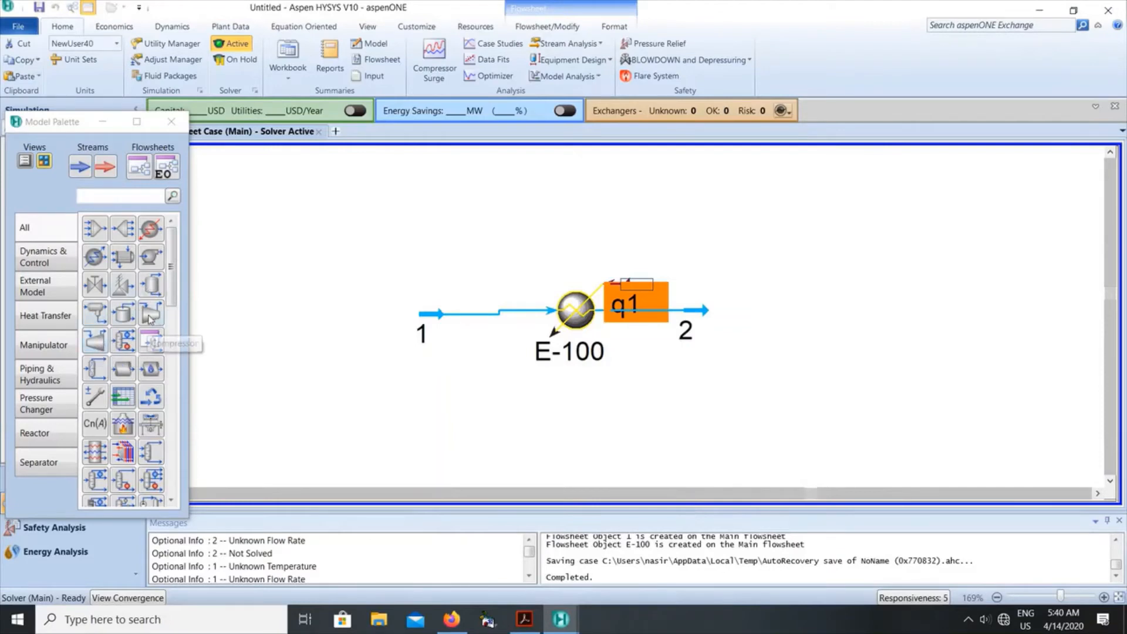
Add a compressor to the flowsheet above heater E-100, shift it slightly up and right, and open its property window
click(154, 318)
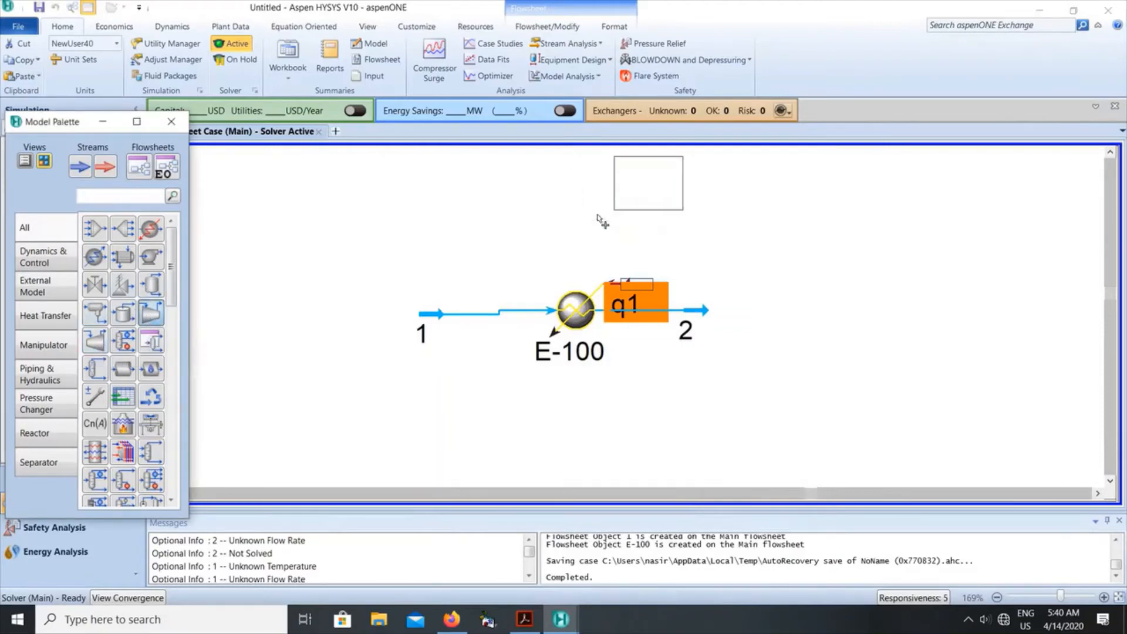
click(632, 202)
click(1109, 154)
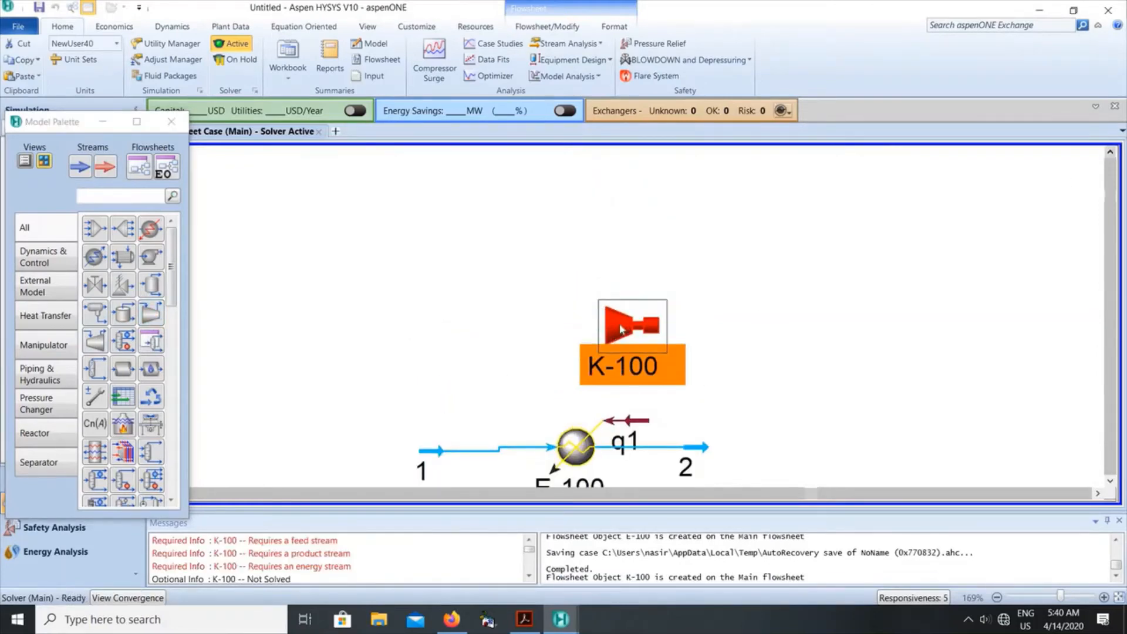
drag(624, 328, 641, 297)
double_click(639, 297)
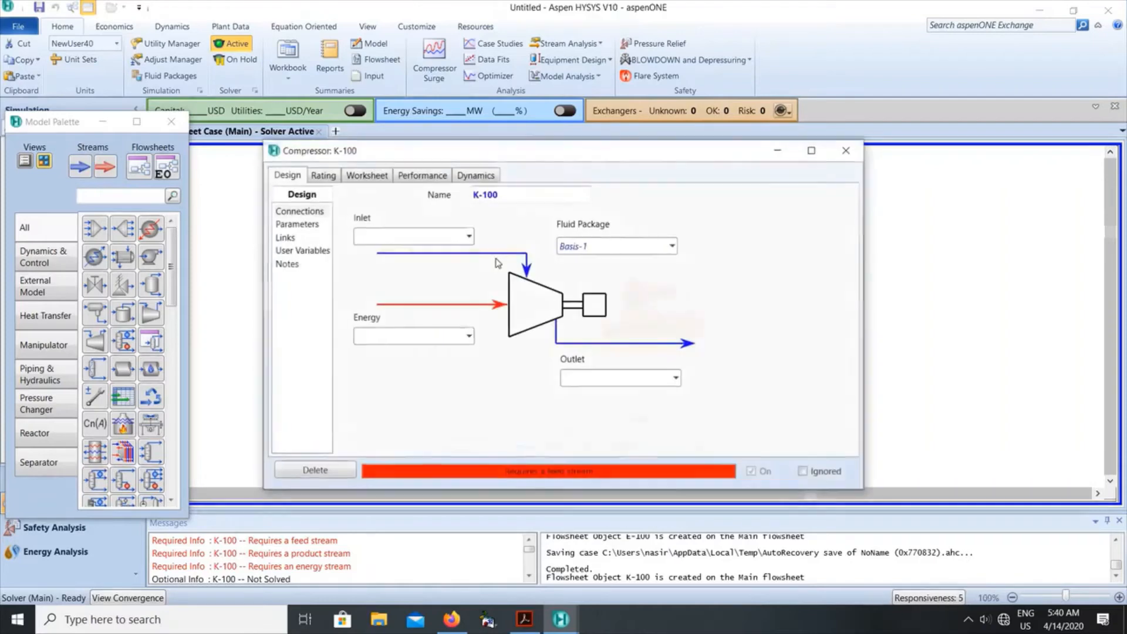
Connect compressor K-100 to inlet stream 2, energy stream w1 and outlet stream 3, checking the names in Propane Refrigration.pdf
click(469, 237)
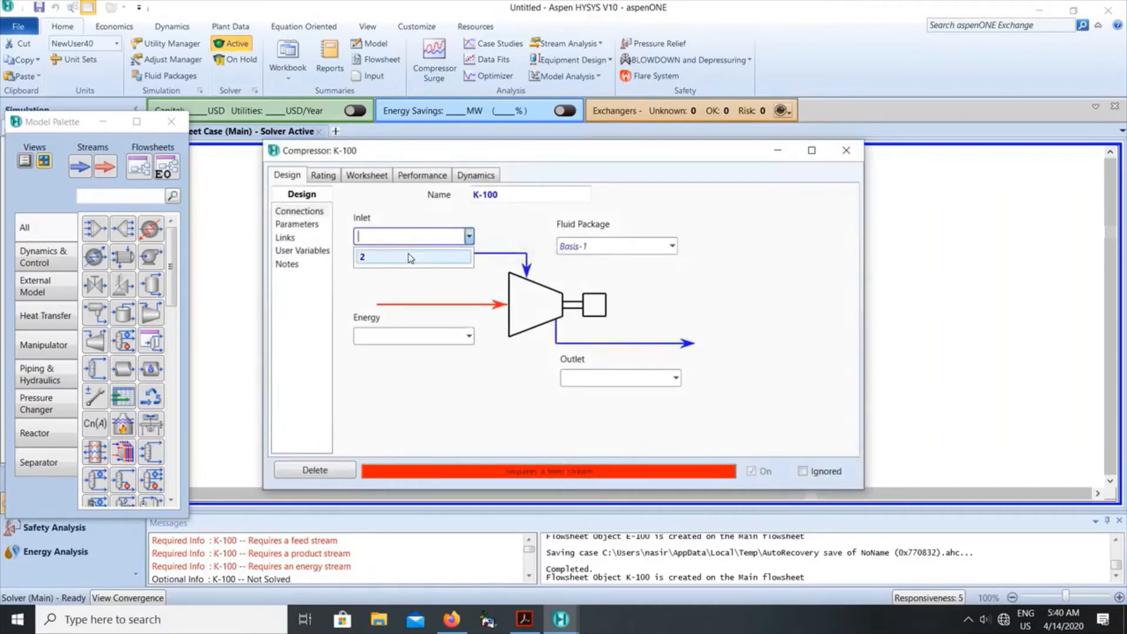
click(409, 257)
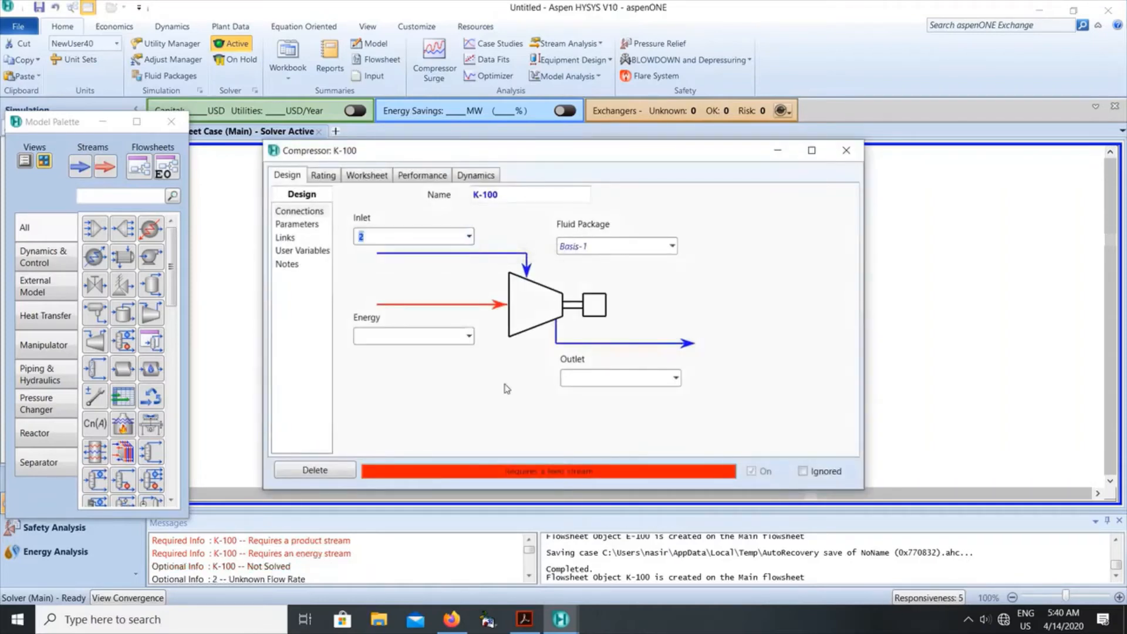
click(525, 619)
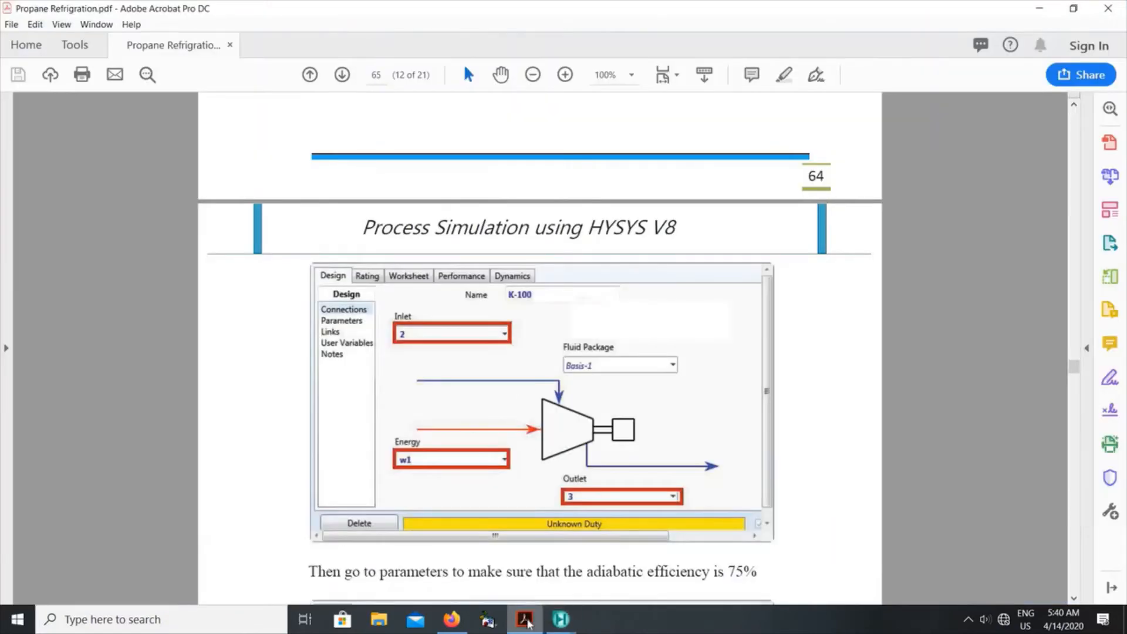
click(525, 619)
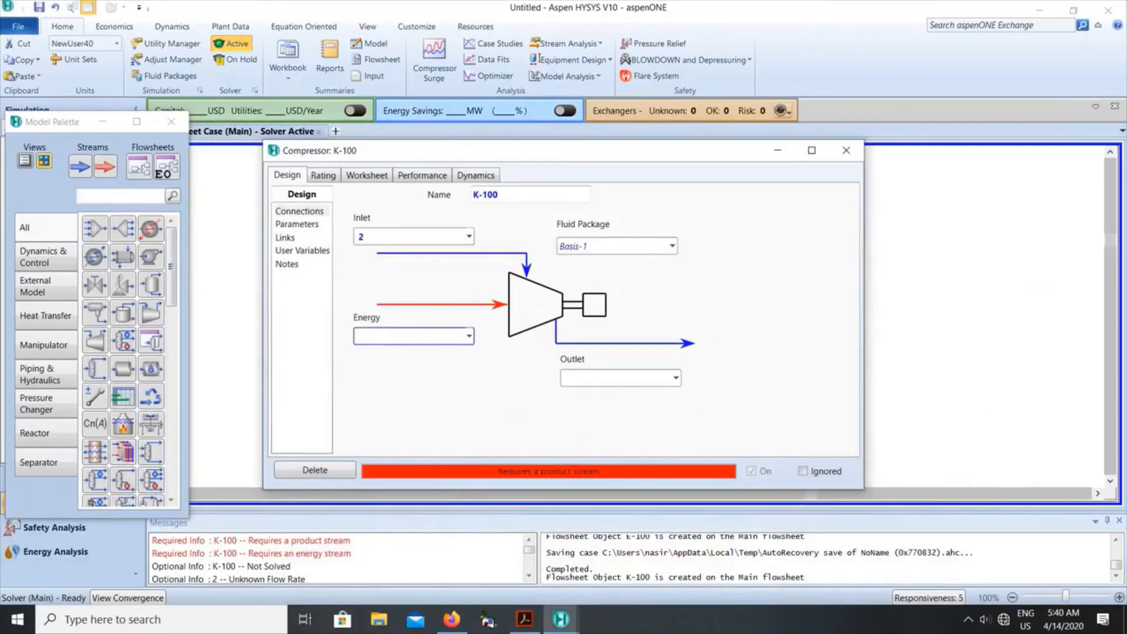
key(Return)
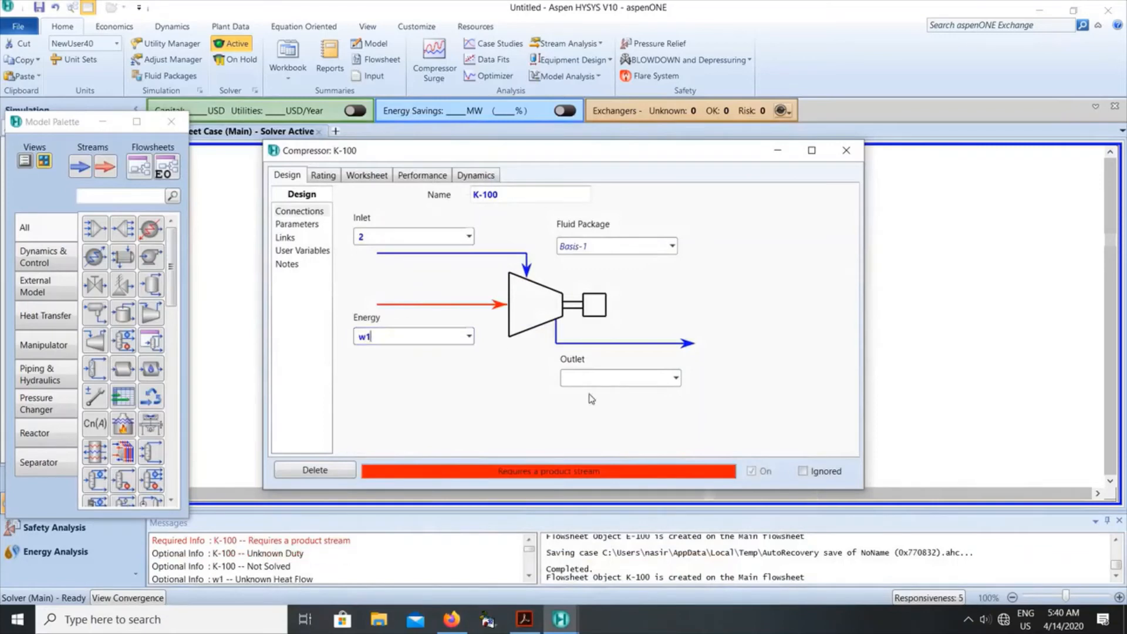
click(588, 380)
key(Return)
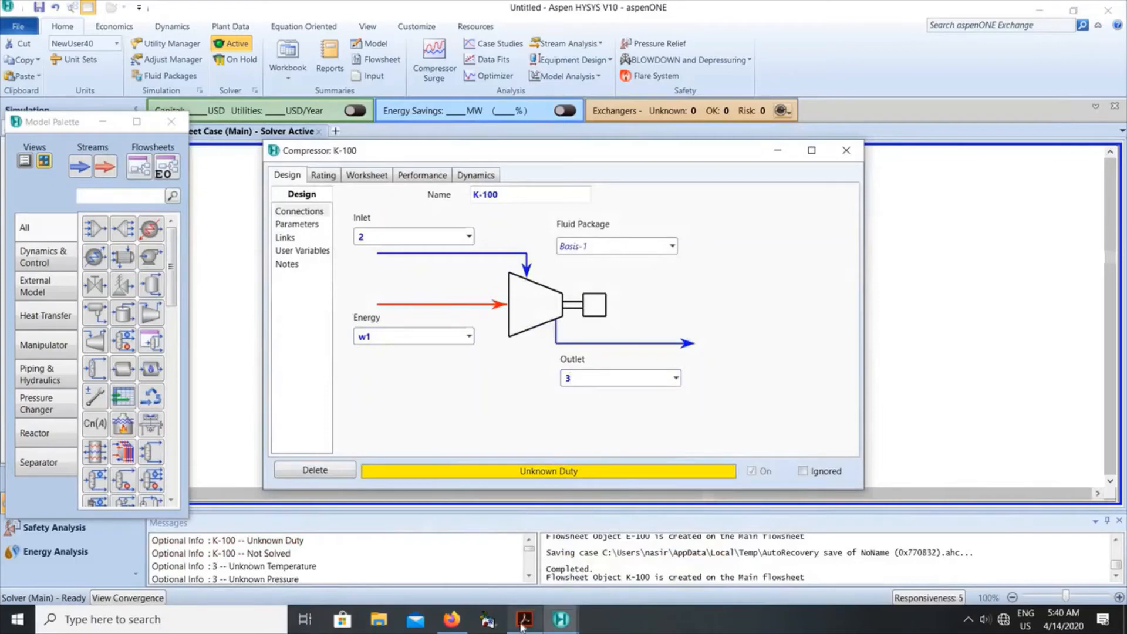
Check compressor K-100's adiabatic efficiency parameter against Propane Refrigration.pdf and close the compressor window
mouse_move(522, 626)
click(495, 505)
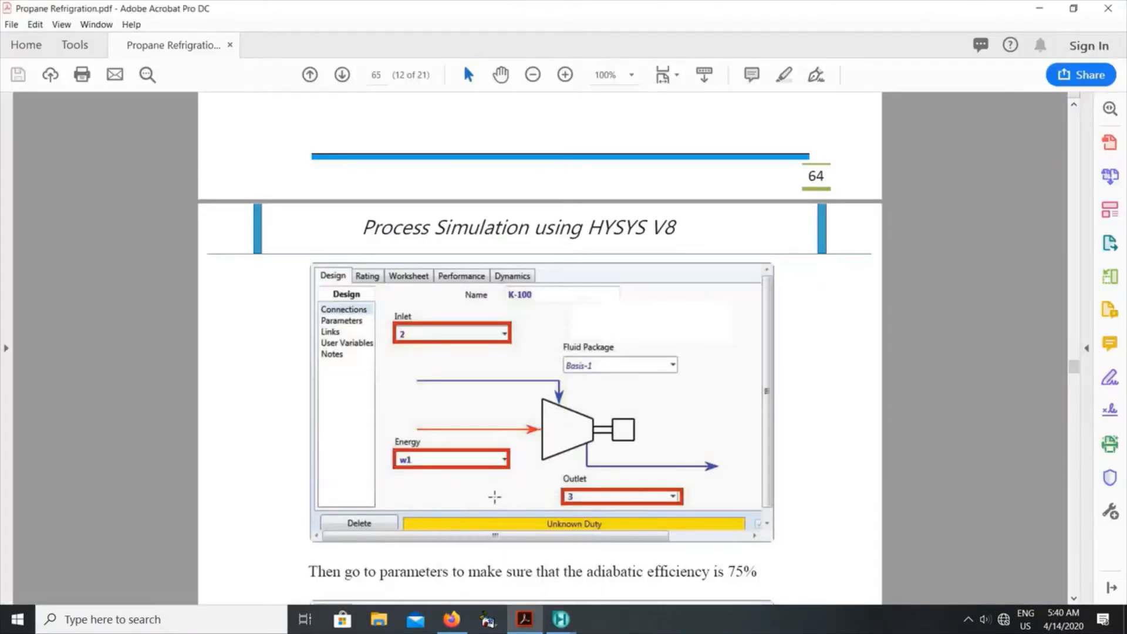
scroll(495, 497, down, 10)
scroll(524, 474, down, 1)
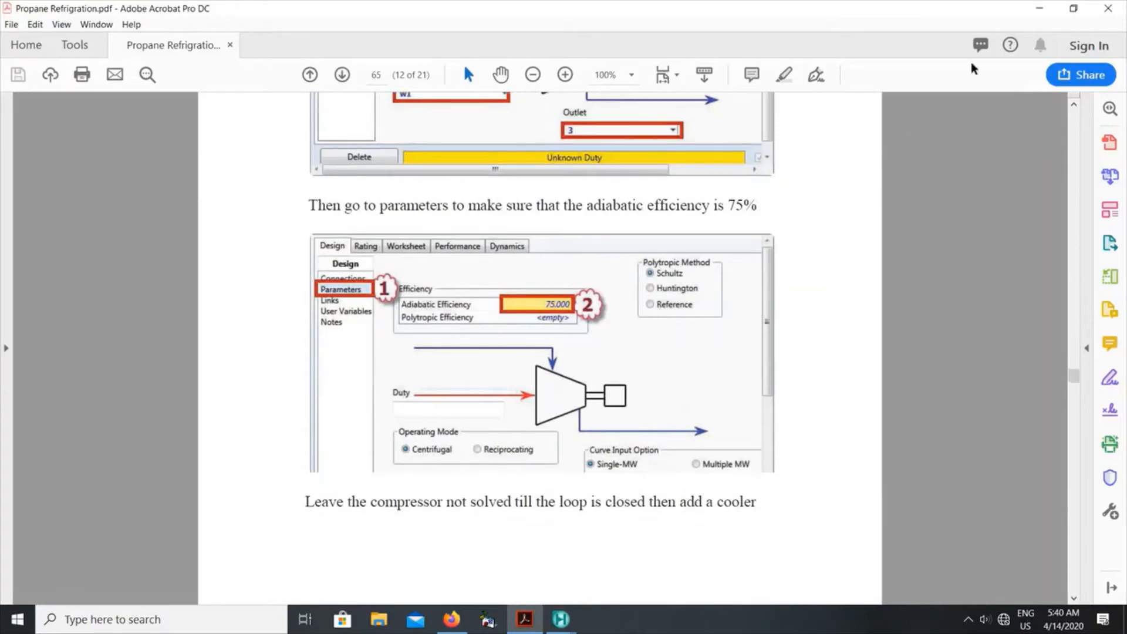
click(1040, 7)
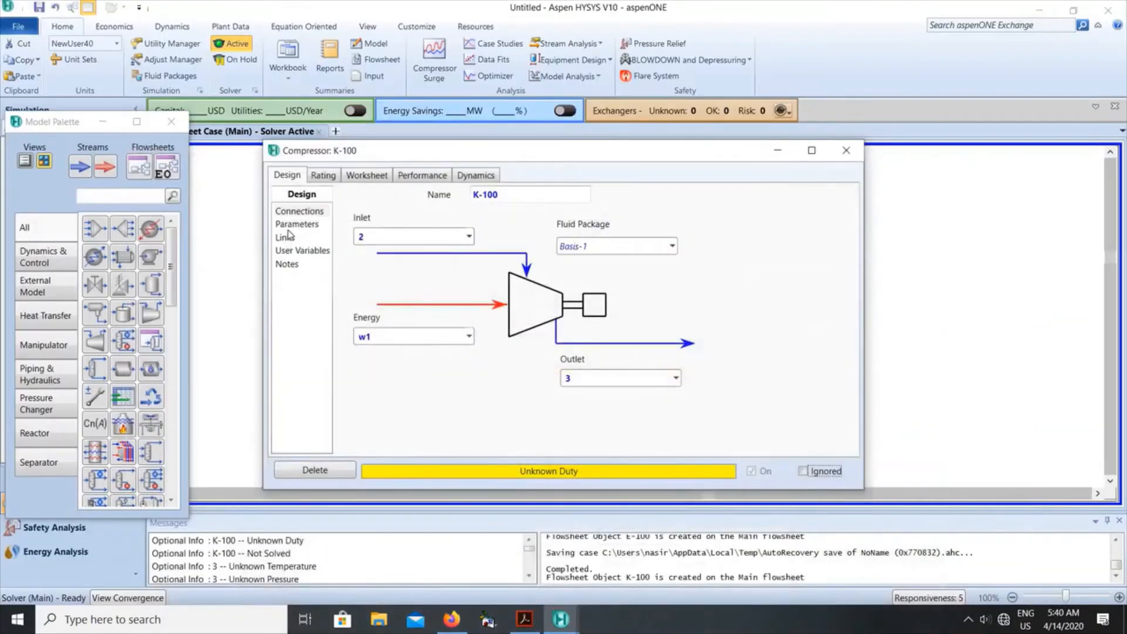
click(310, 229)
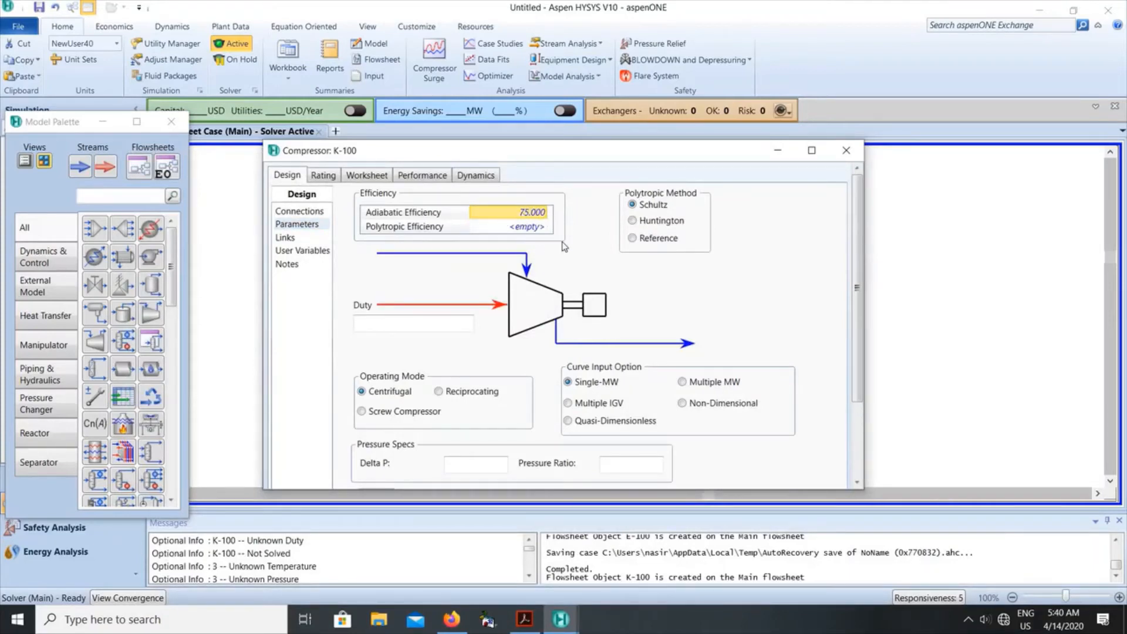
click(852, 152)
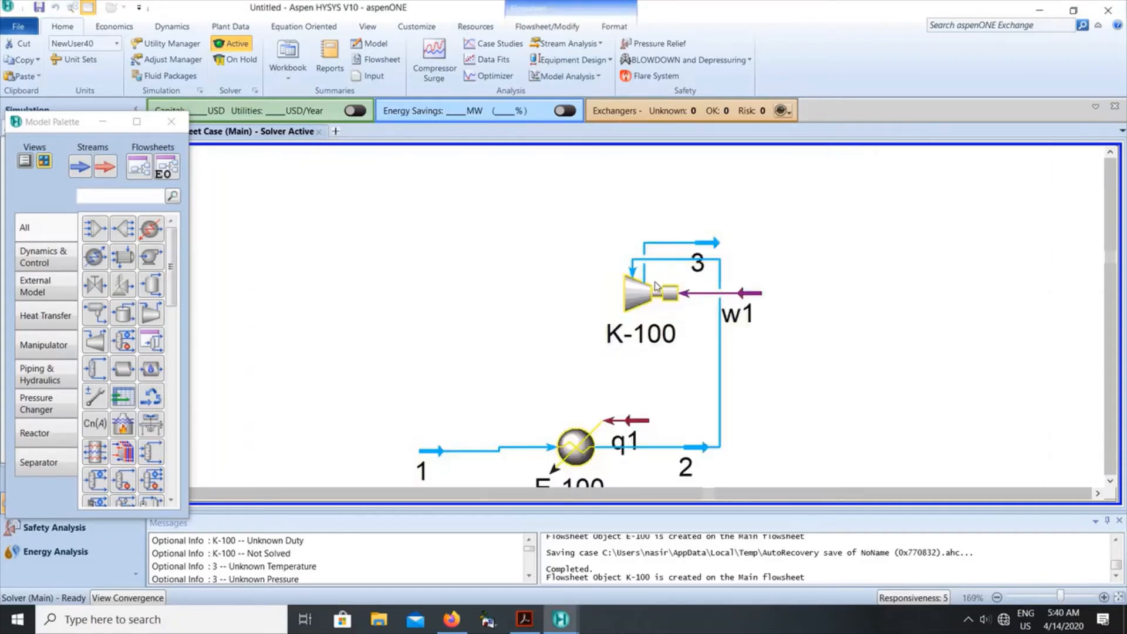
Move compressor K-100 and its outlet stream 3 slightly up and left, and flip the compressor horizontally
drag(657, 286, 679, 193)
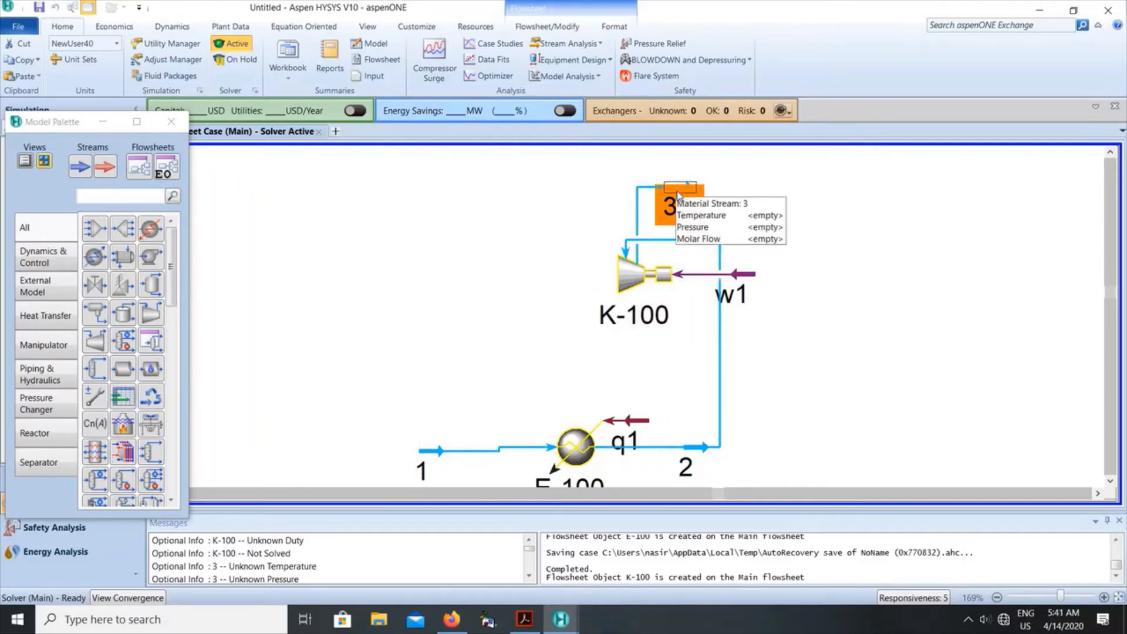
click(737, 185)
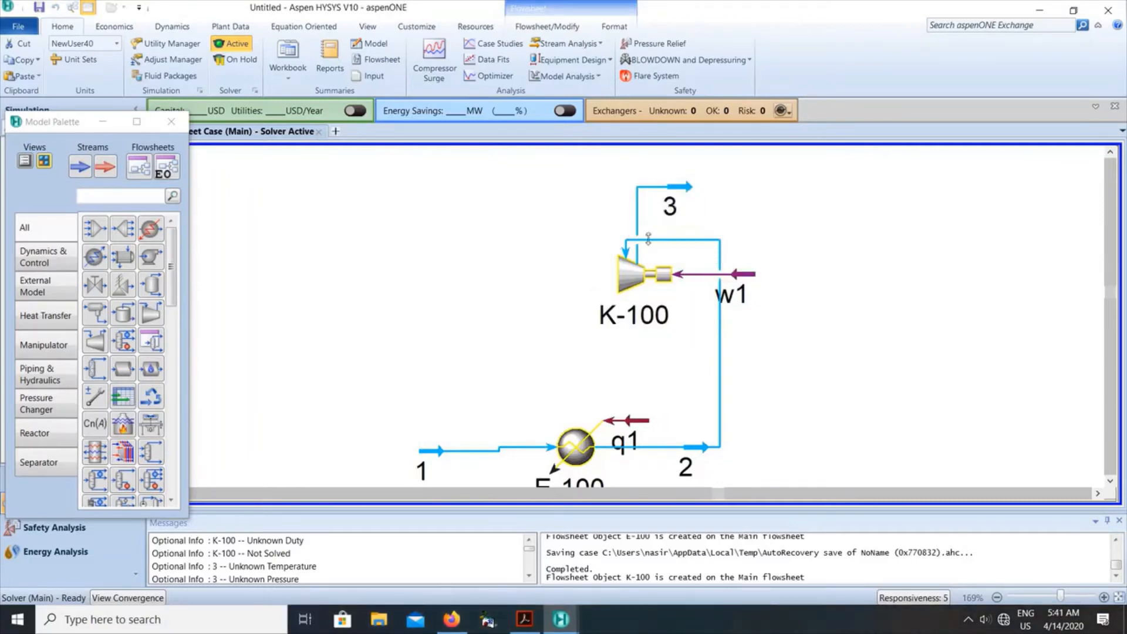
click(631, 270)
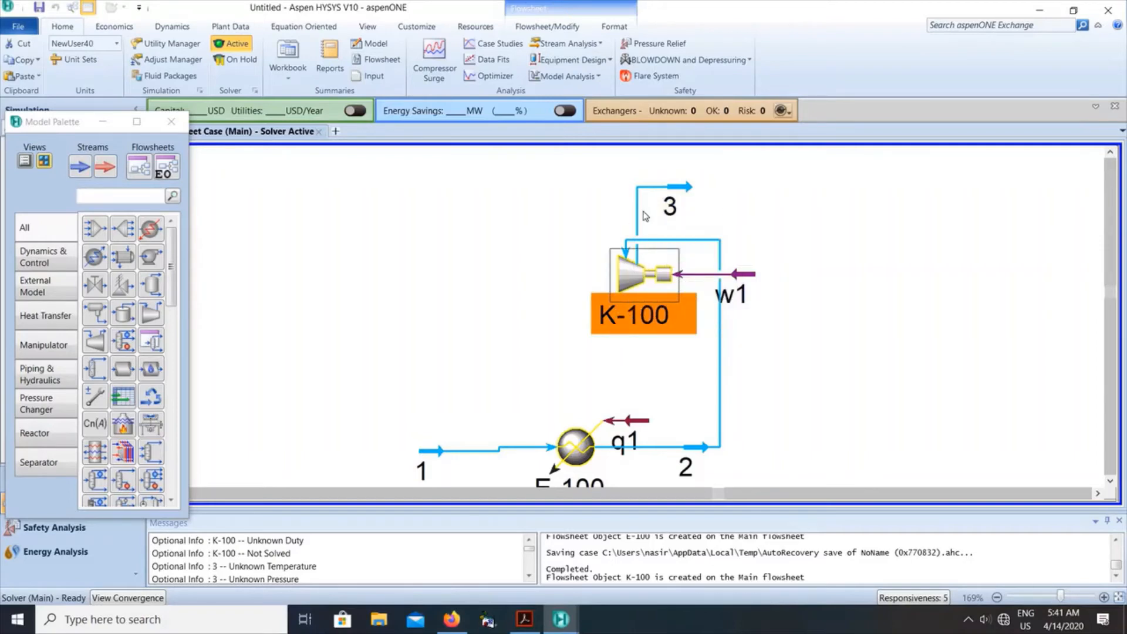
click(545, 26)
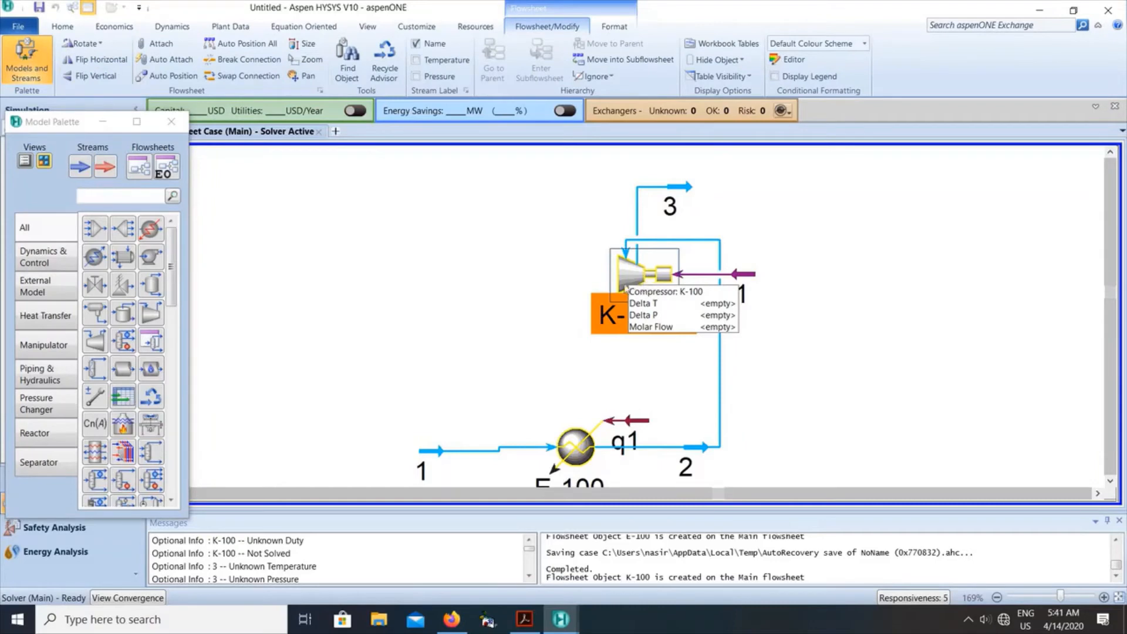
click(98, 65)
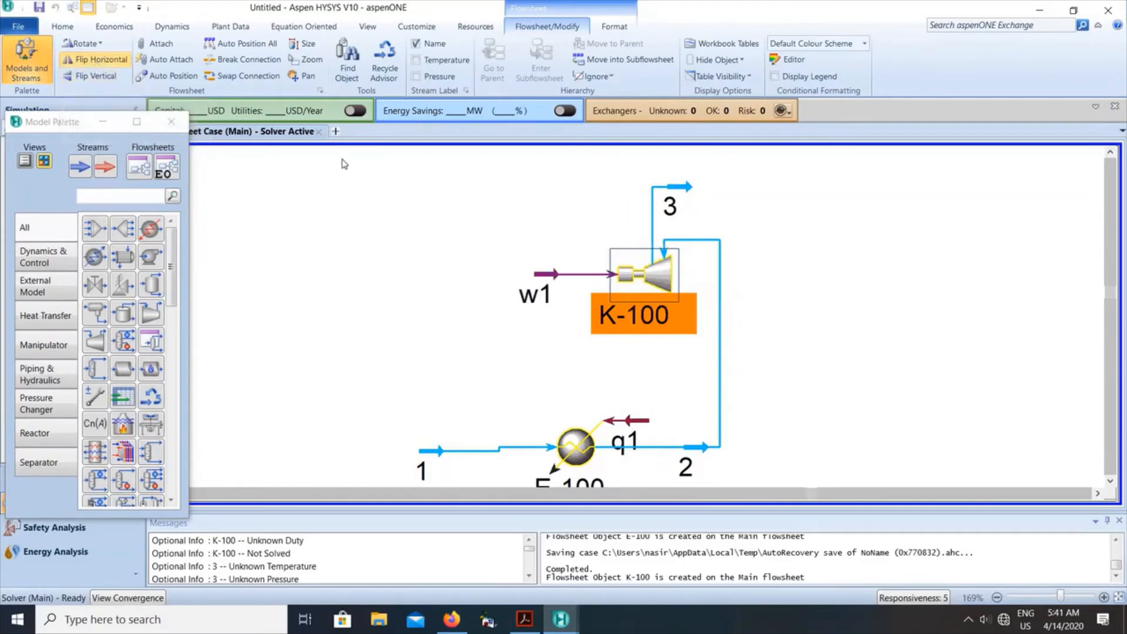
Move stream 3 to the upper left of compressor K-100 and flip the stream horizontally
click(756, 237)
drag(673, 198, 584, 194)
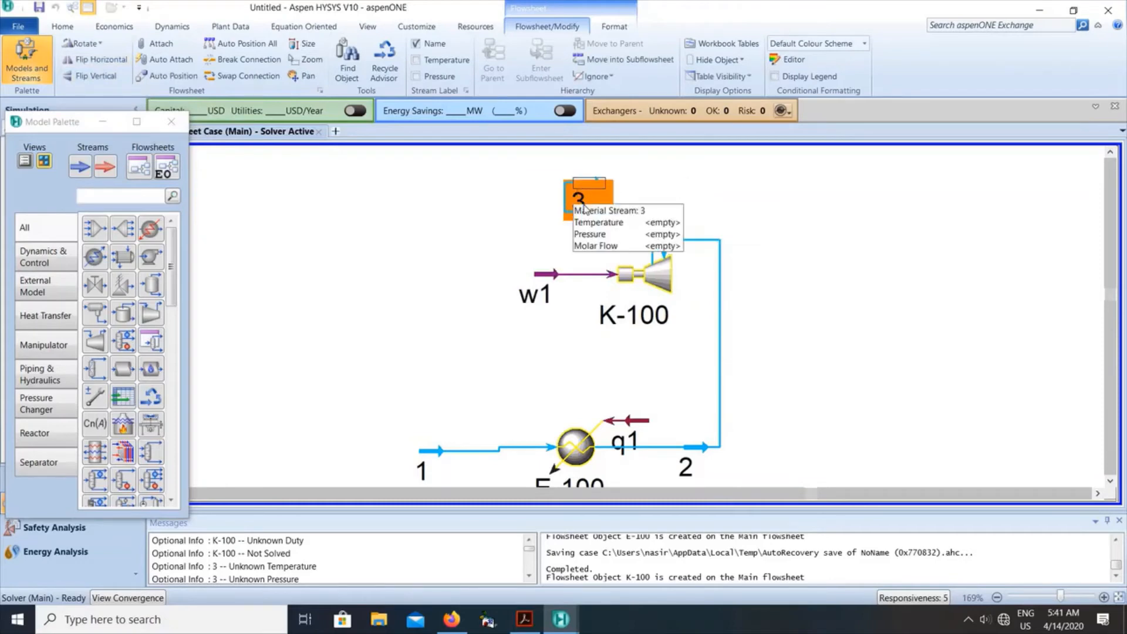
click(100, 59)
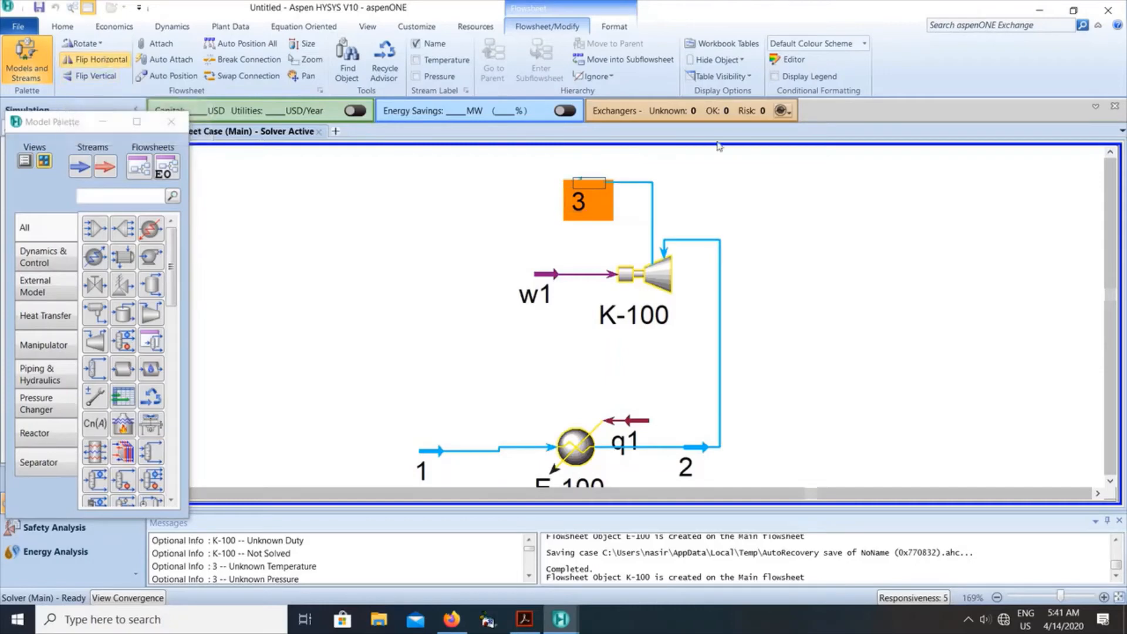
click(761, 202)
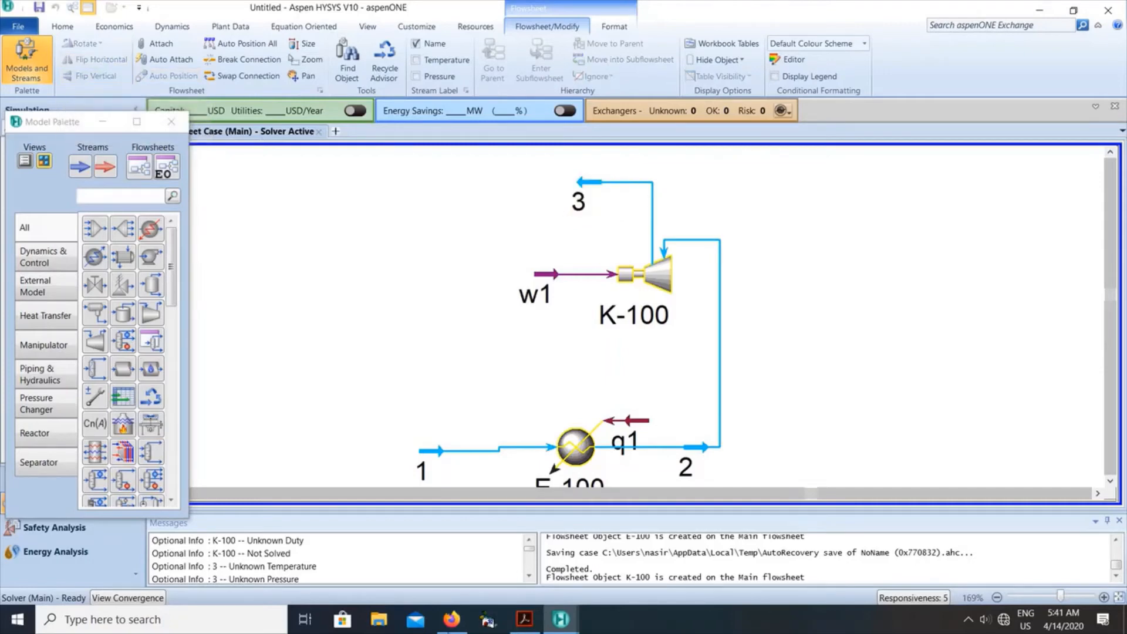
Look up the cooler's placement, connections and pressure drop in Propane Refrigration.pdf, and return to the Aspen HYSYS flowsheet
click(534, 628)
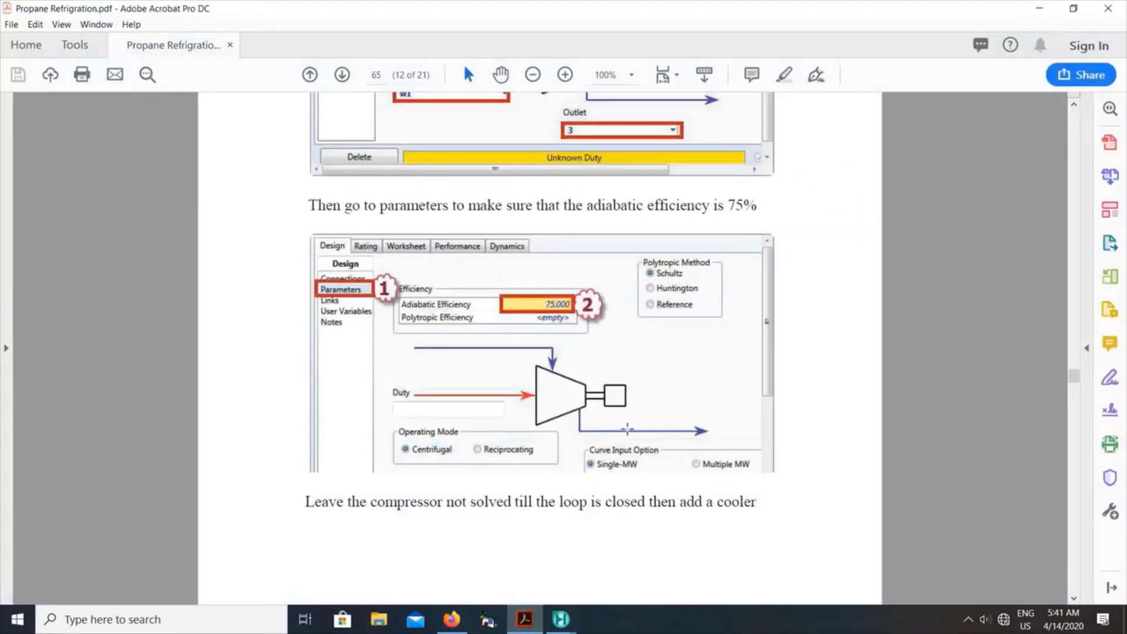
scroll(626, 430, down, 10)
scroll(627, 432, down, 5)
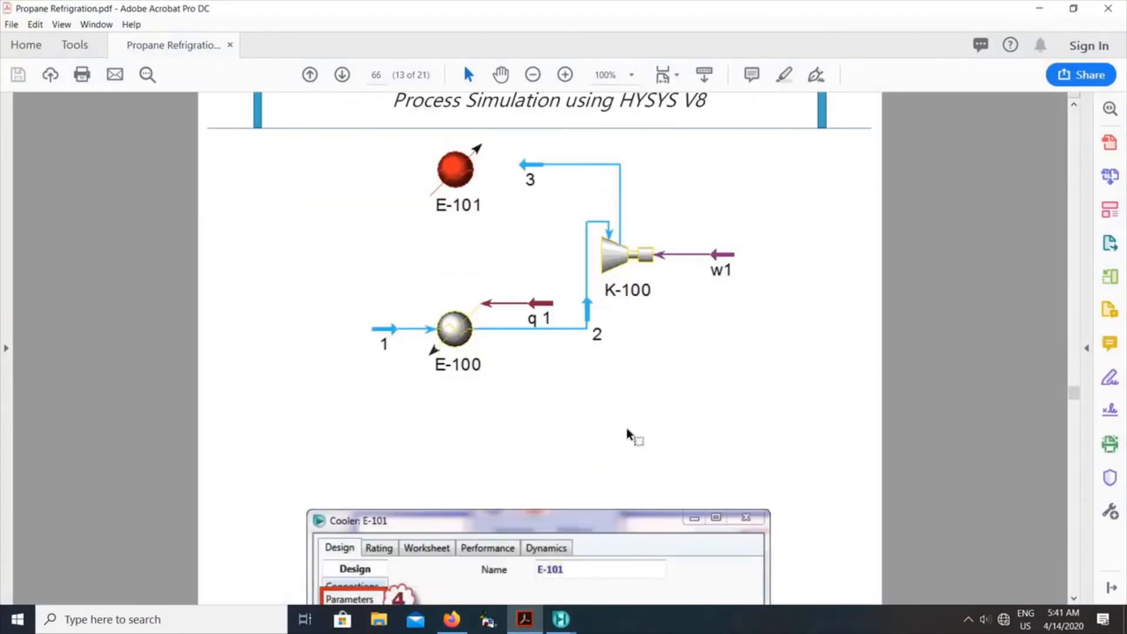
scroll(627, 434, up, 1)
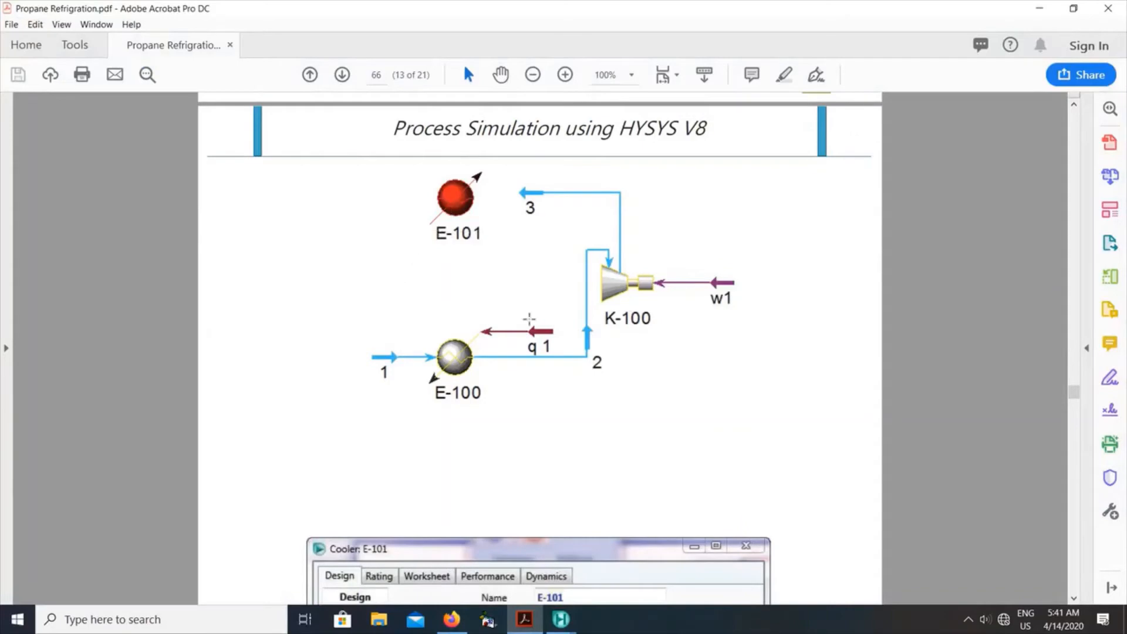
scroll(543, 328, down, 12)
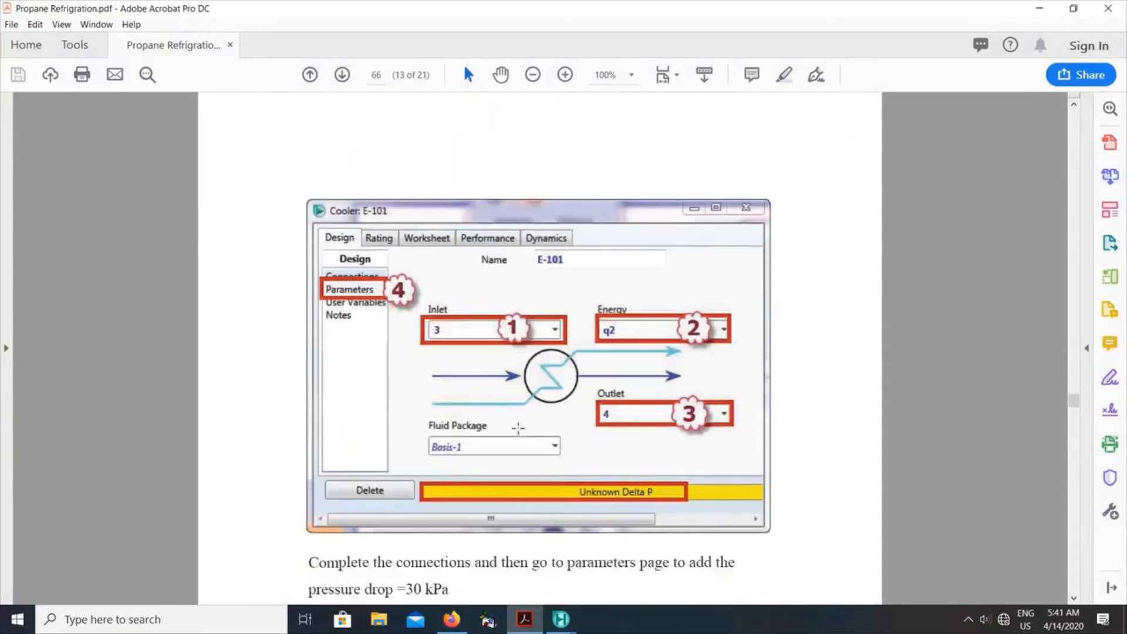
scroll(517, 427, down, 1)
click(561, 619)
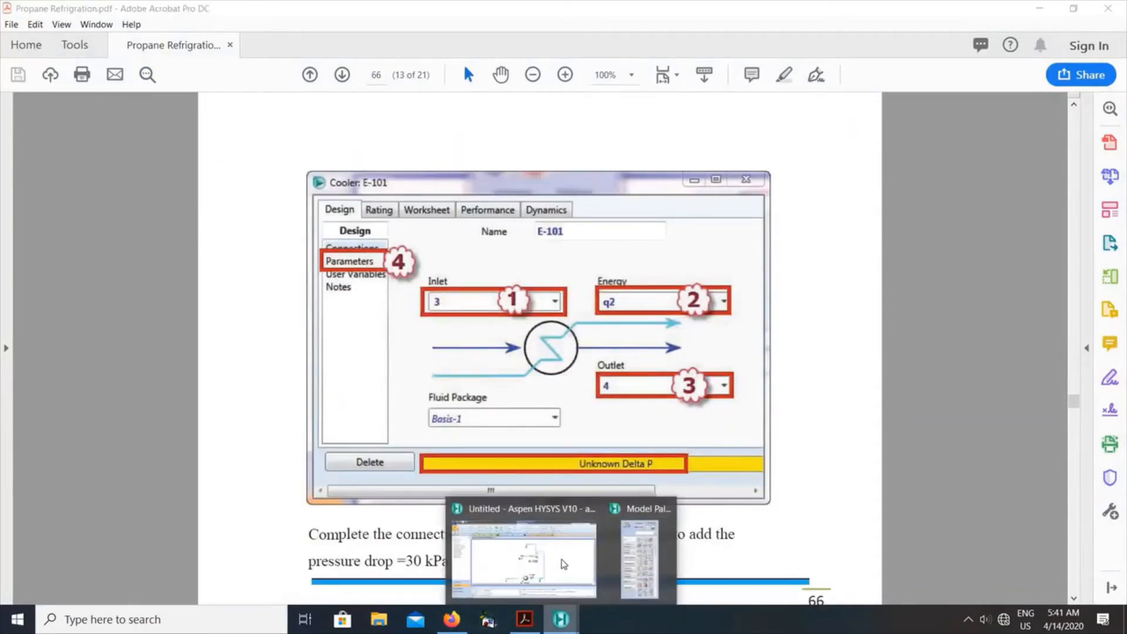
click(563, 563)
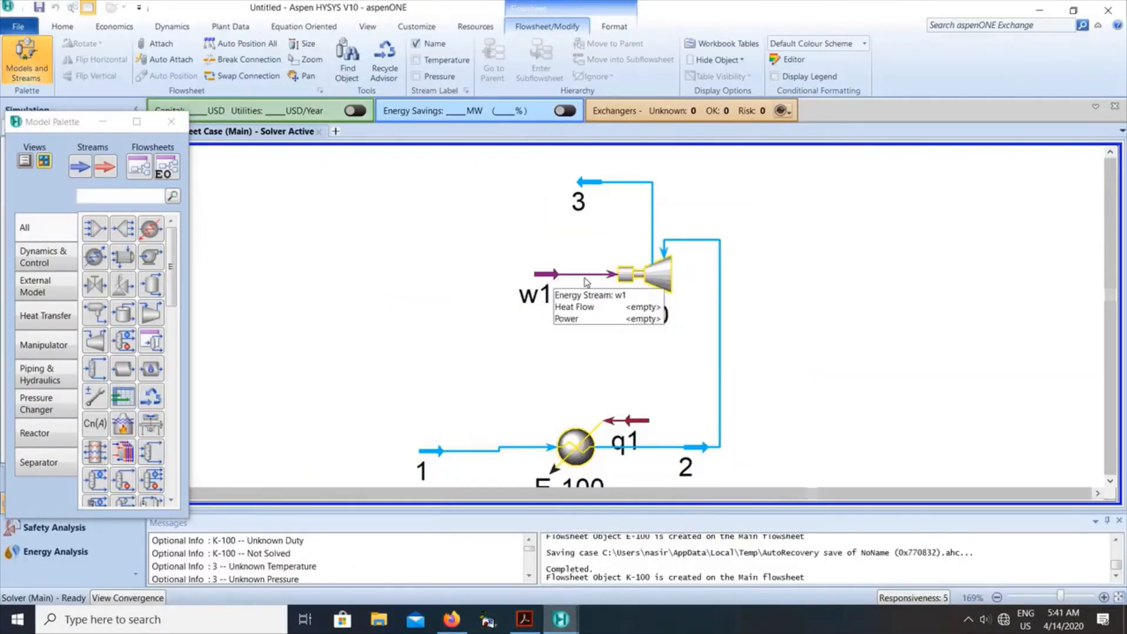
Move energy stream w1 closer to compressor K-100 and add a cooler to the left of stream 3
click(586, 276)
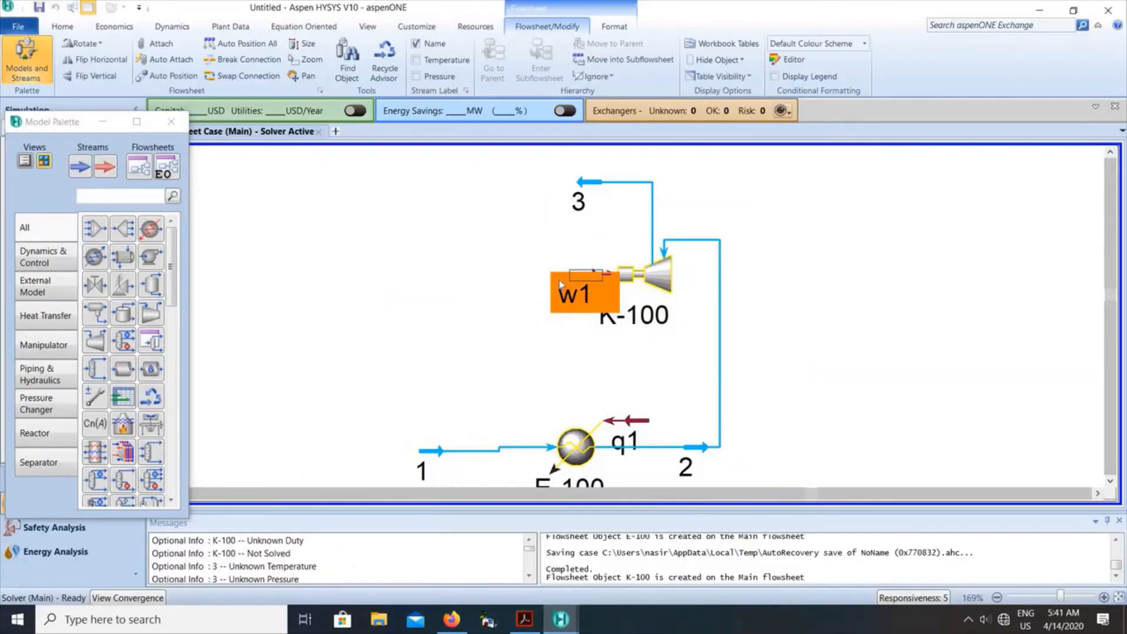
click(85, 261)
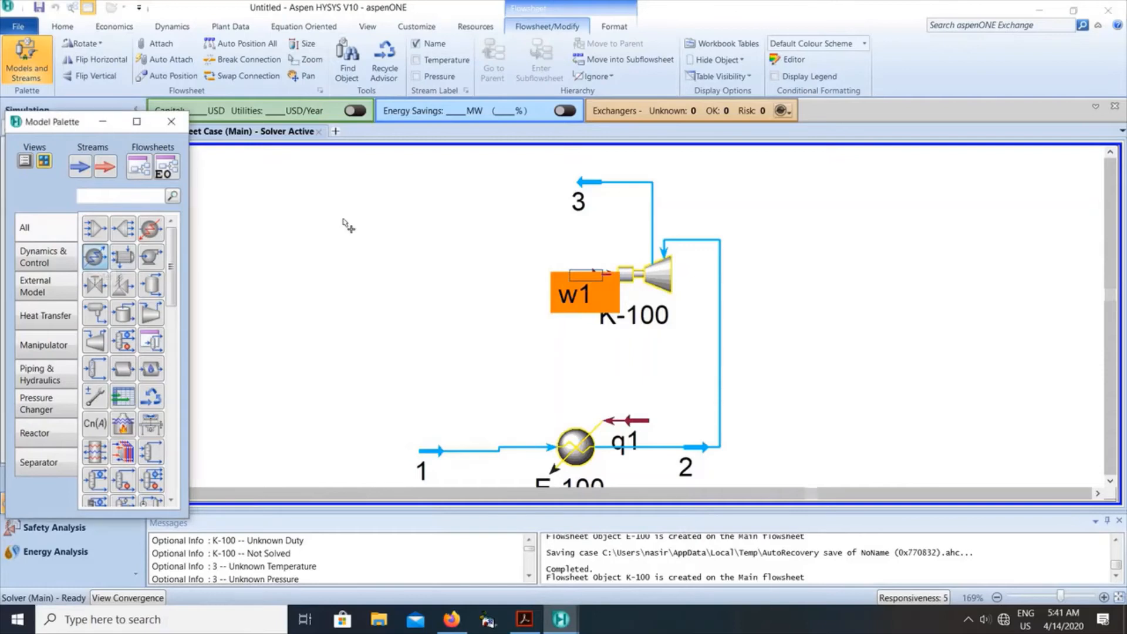
click(438, 229)
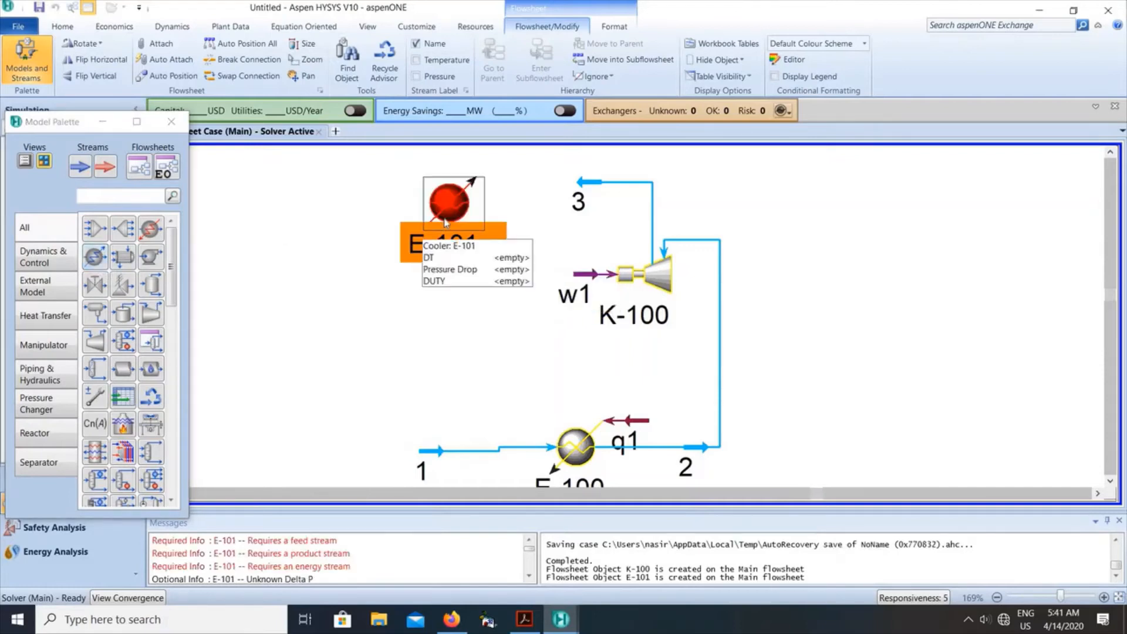
Connect cooler E-101 with stream 3 as inlet, q2 as energy stream and 4 as outlet
double_click(444, 221)
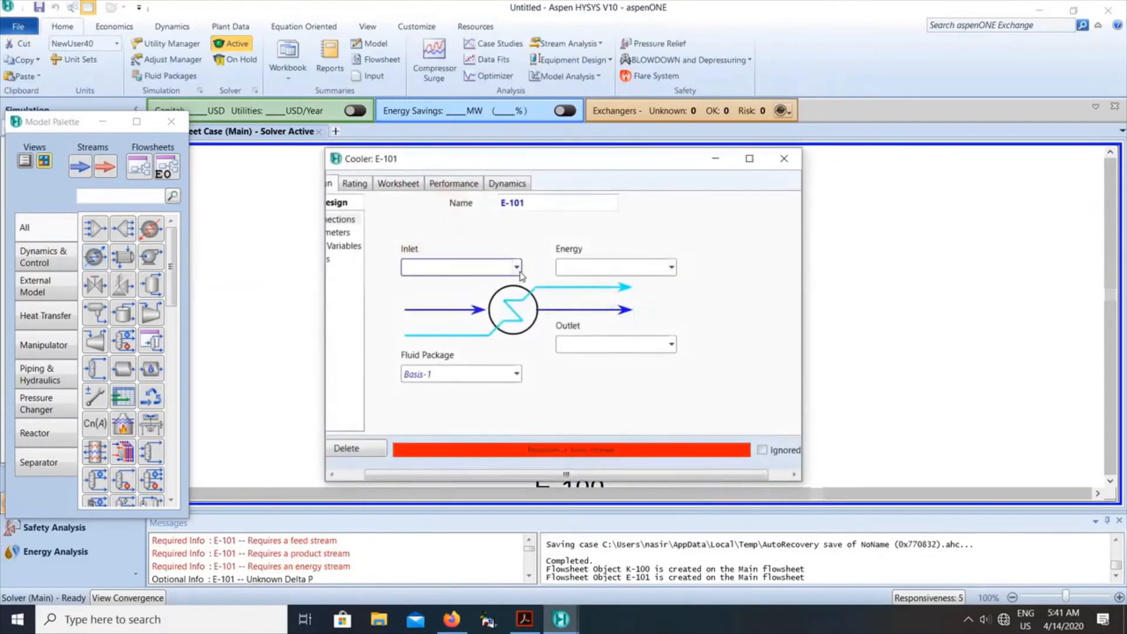
click(516, 267)
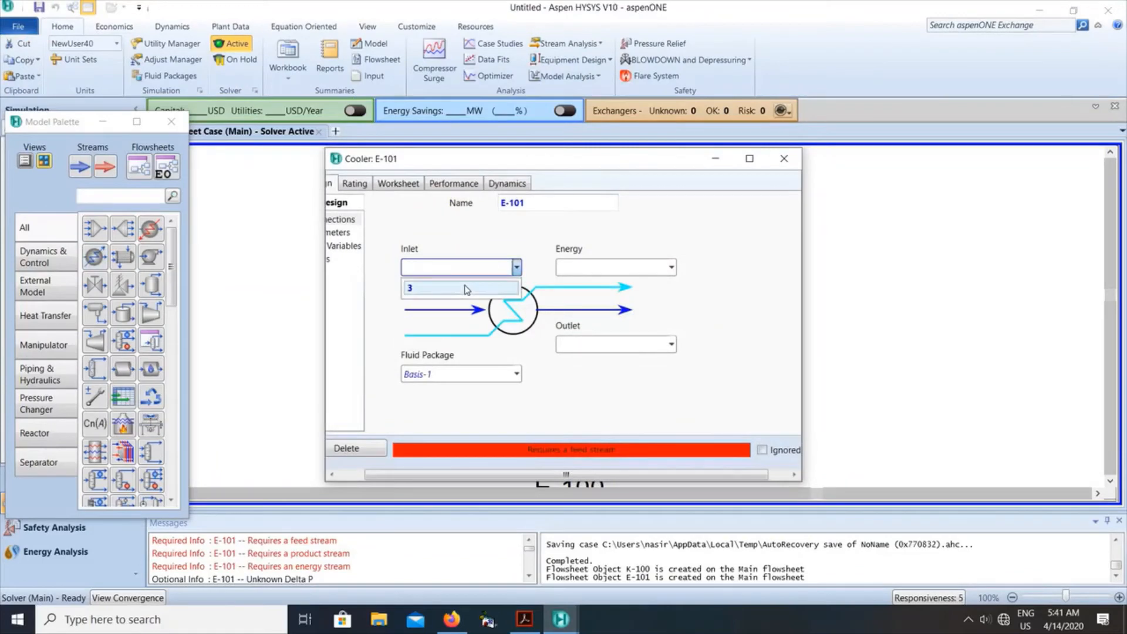
click(467, 288)
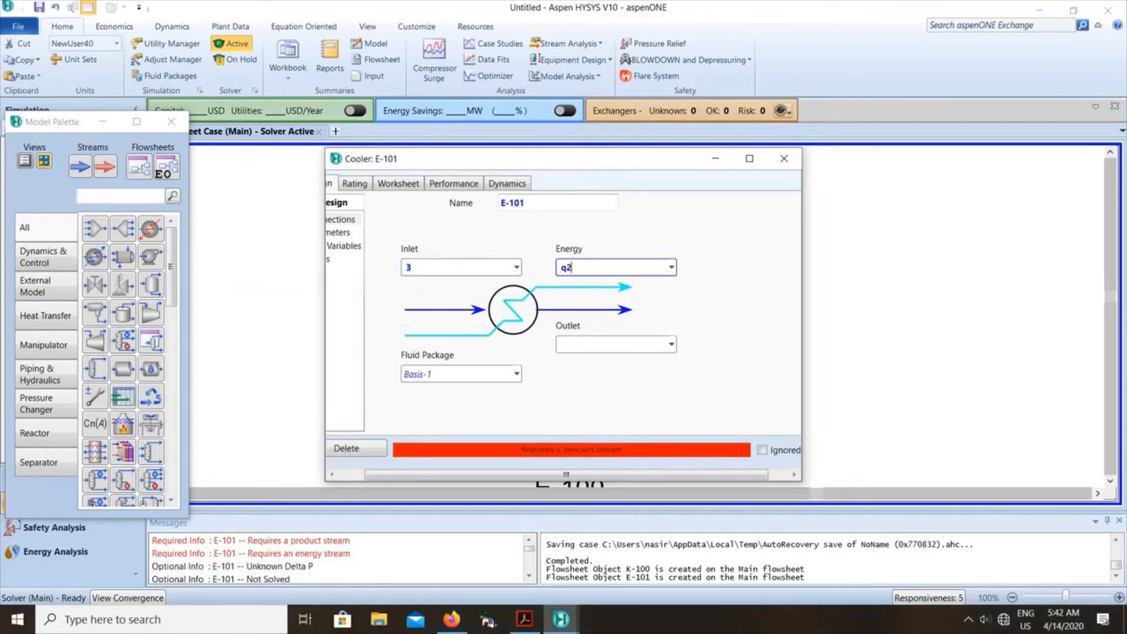
key(Return)
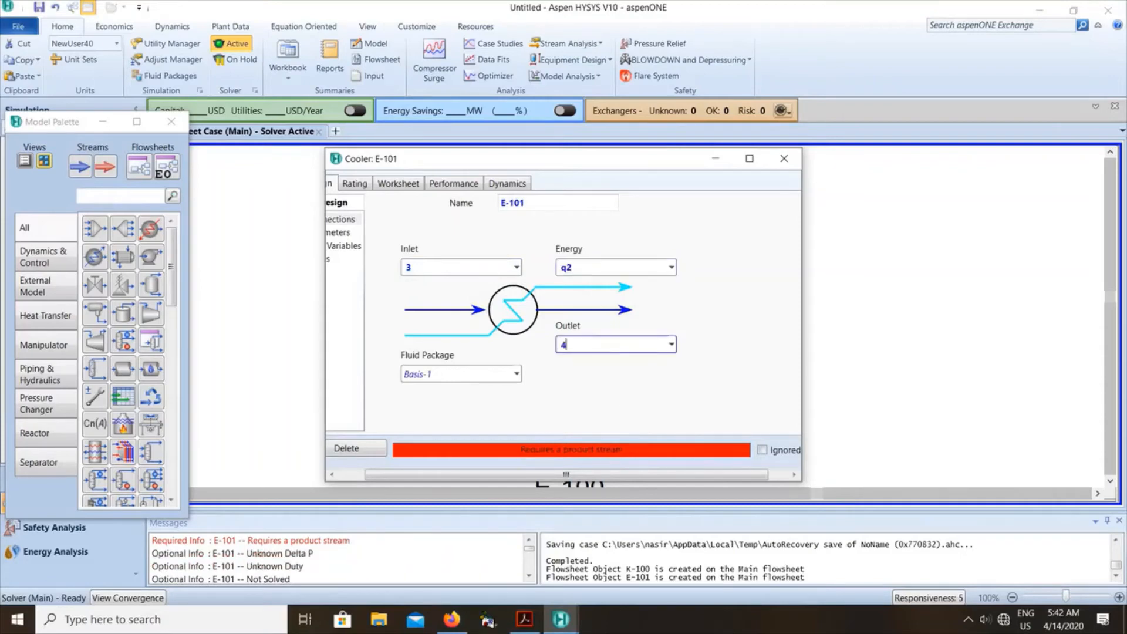
text(4)
key(Return)
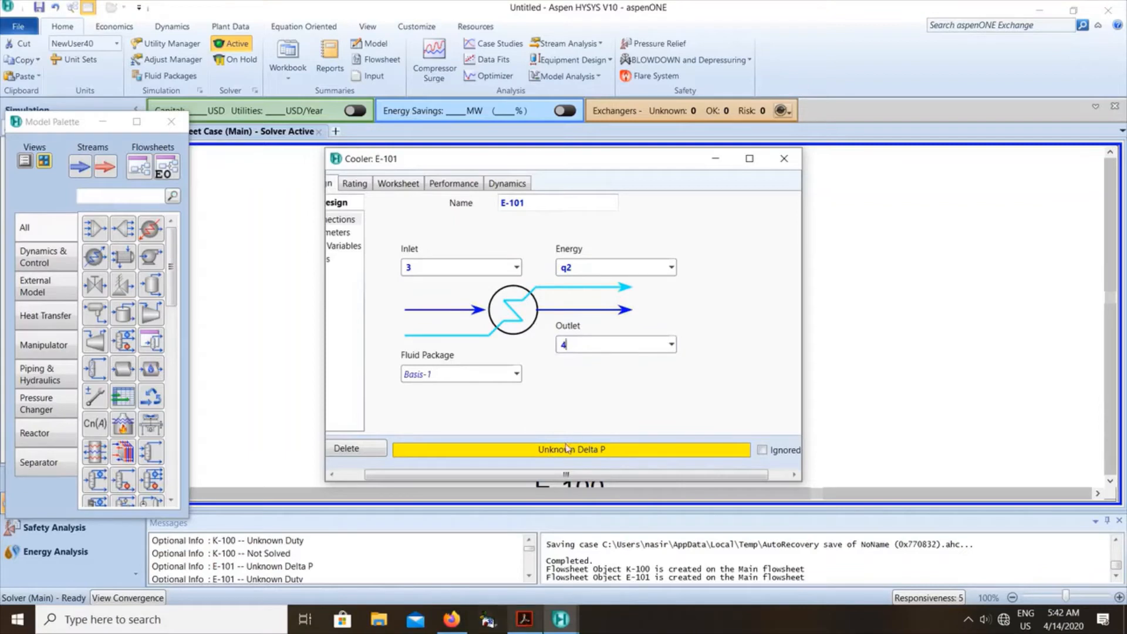
Look up the cooler's pressure drop in Propane Refrigration.pdf and return to Aspen HYSYS
click(524, 618)
scroll(564, 515, down, 6)
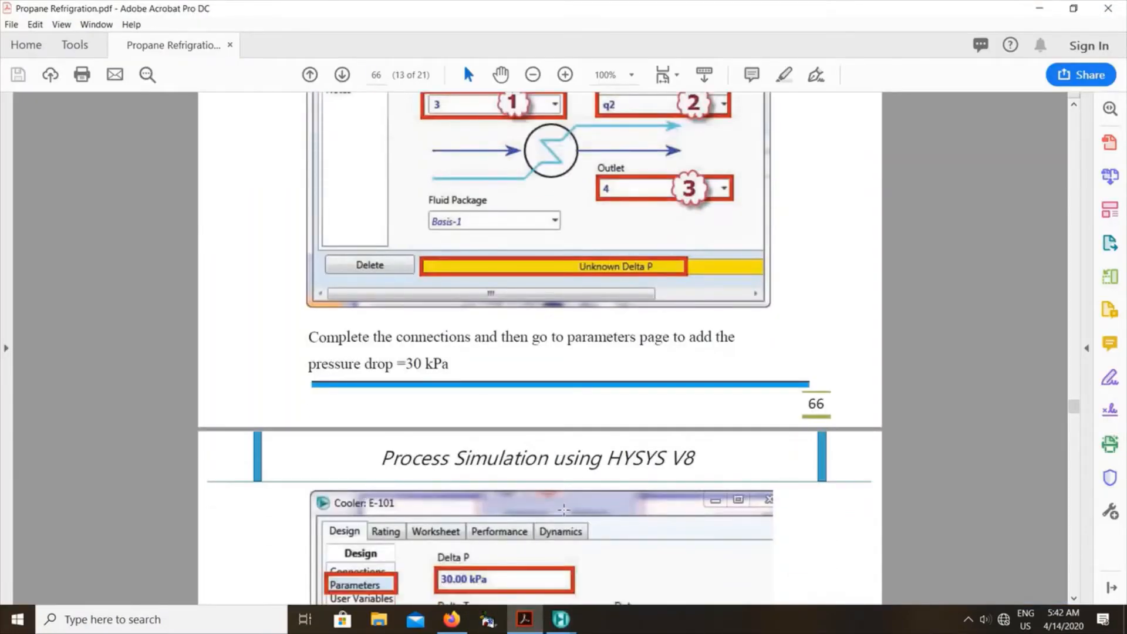
scroll(564, 495, down, 1)
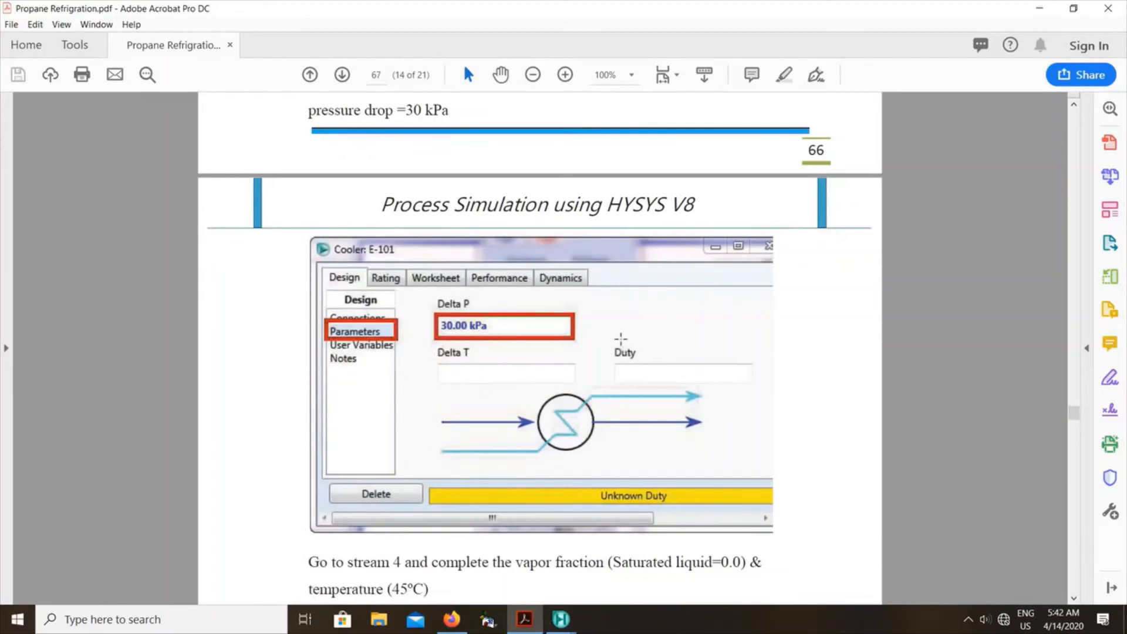
click(1038, 9)
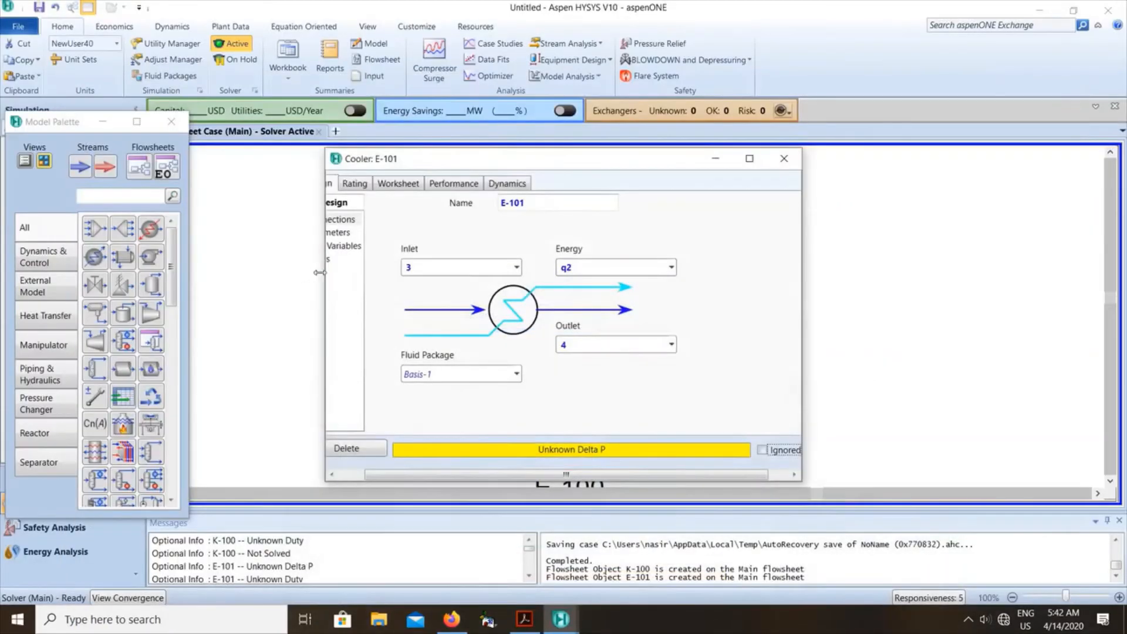
Set the Delta P parameter of cooler E-101 to 30 kPa and close its properties
drag(280, 273, 286, 271)
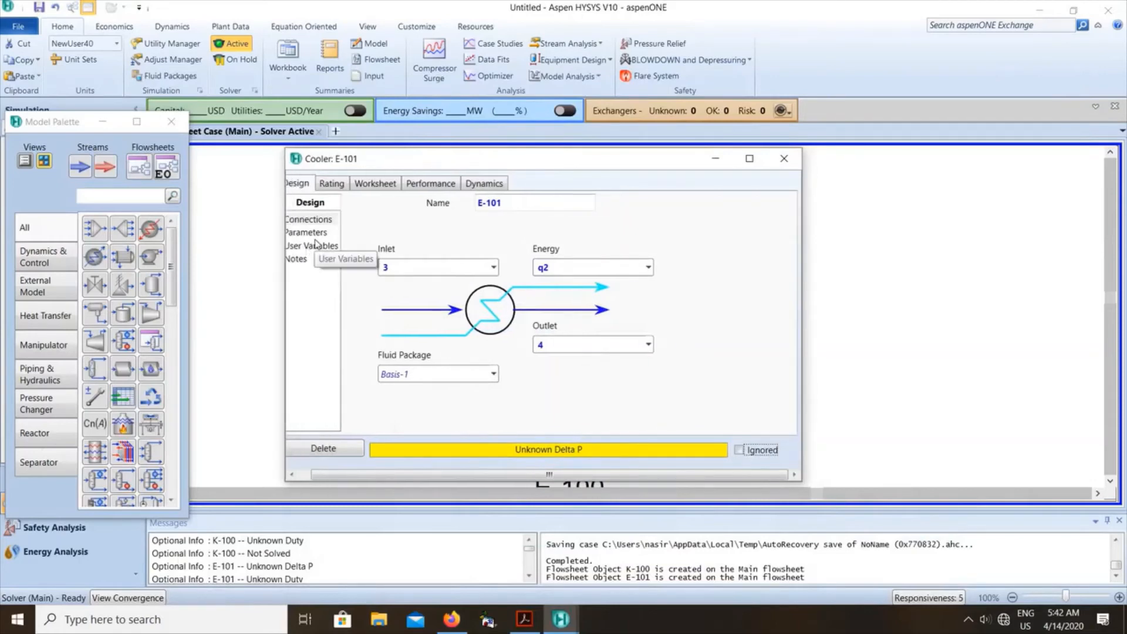
click(331, 246)
click(320, 233)
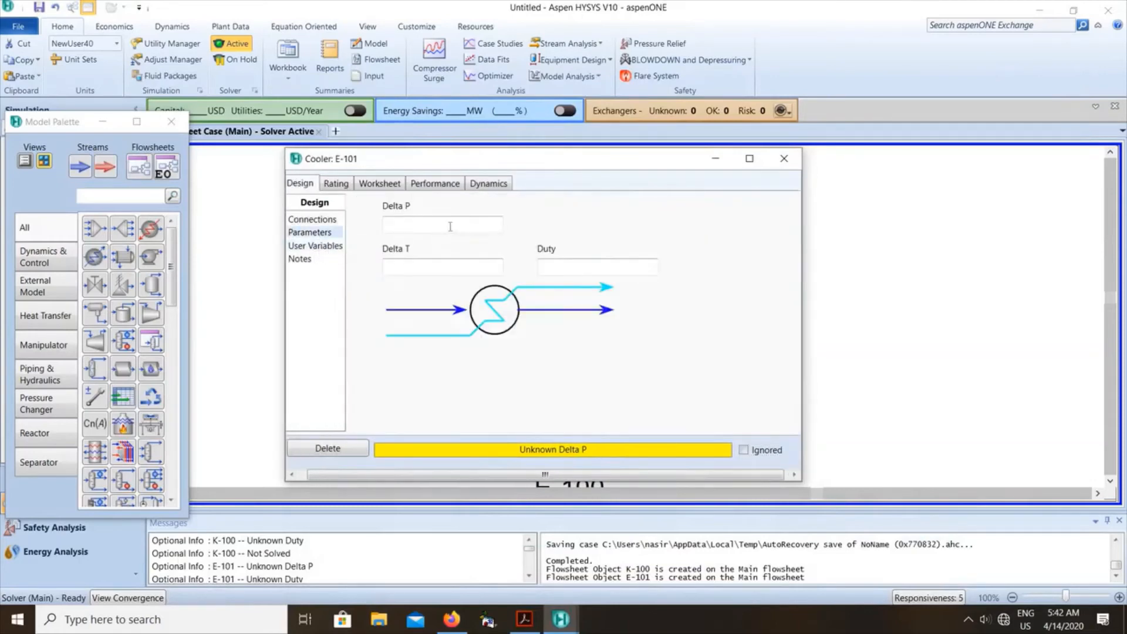
click(460, 220)
text(3)
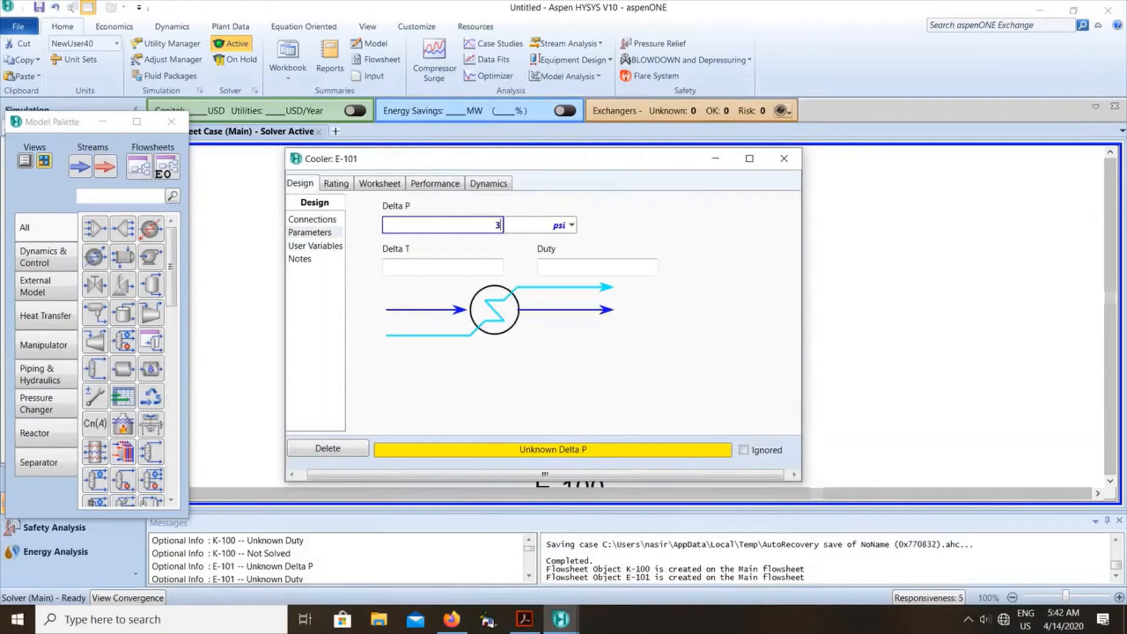
text(0)
click(571, 226)
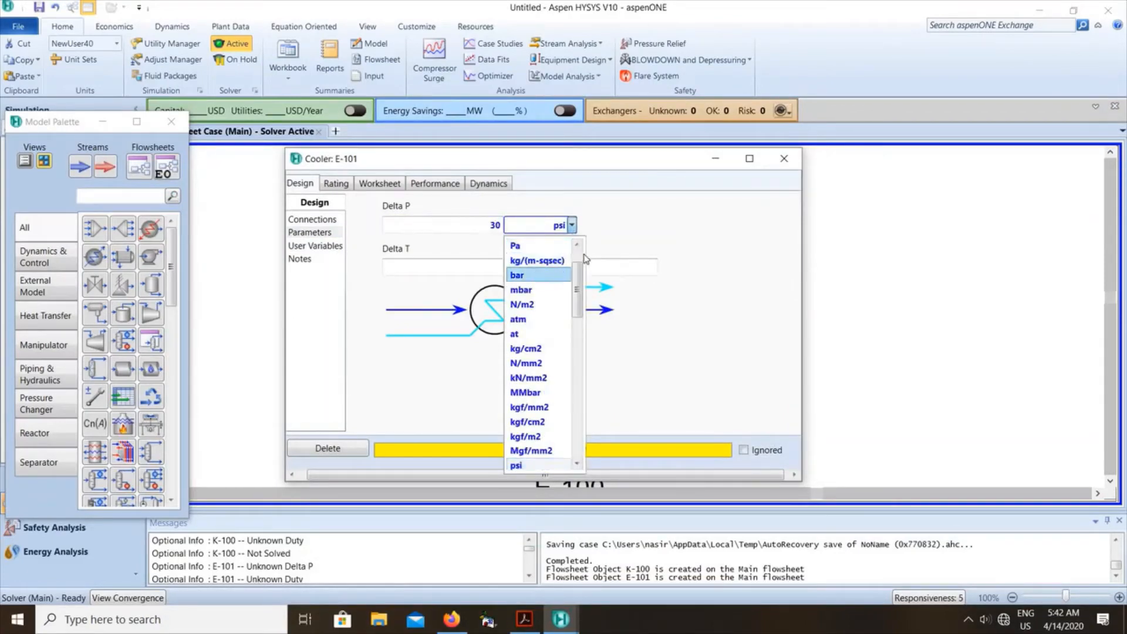
scroll(580, 262, up, 1)
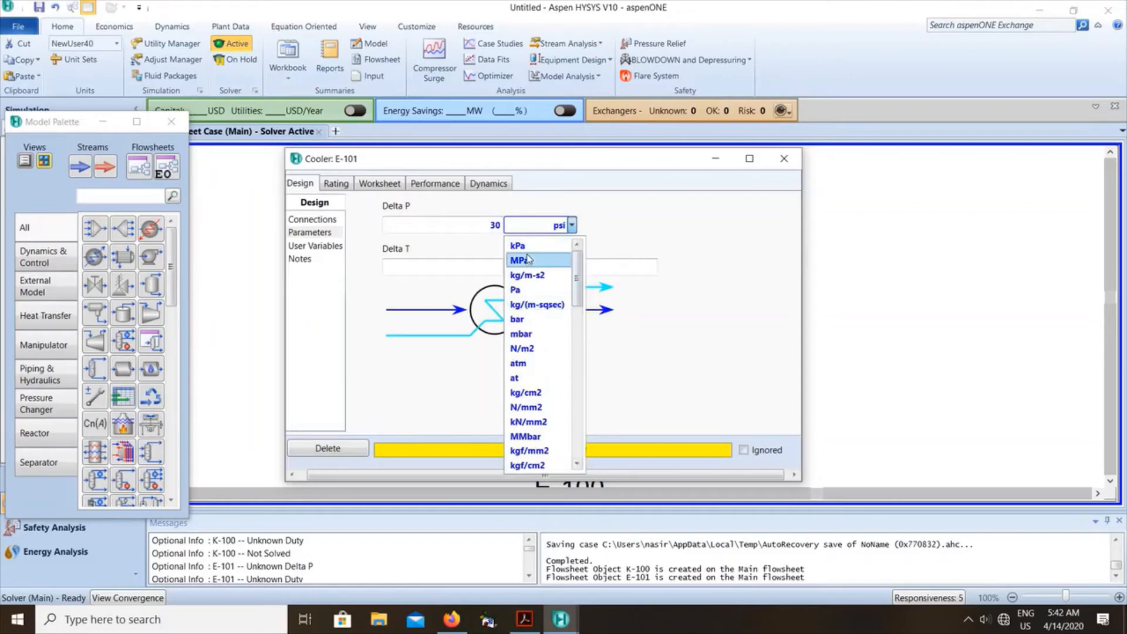
click(528, 246)
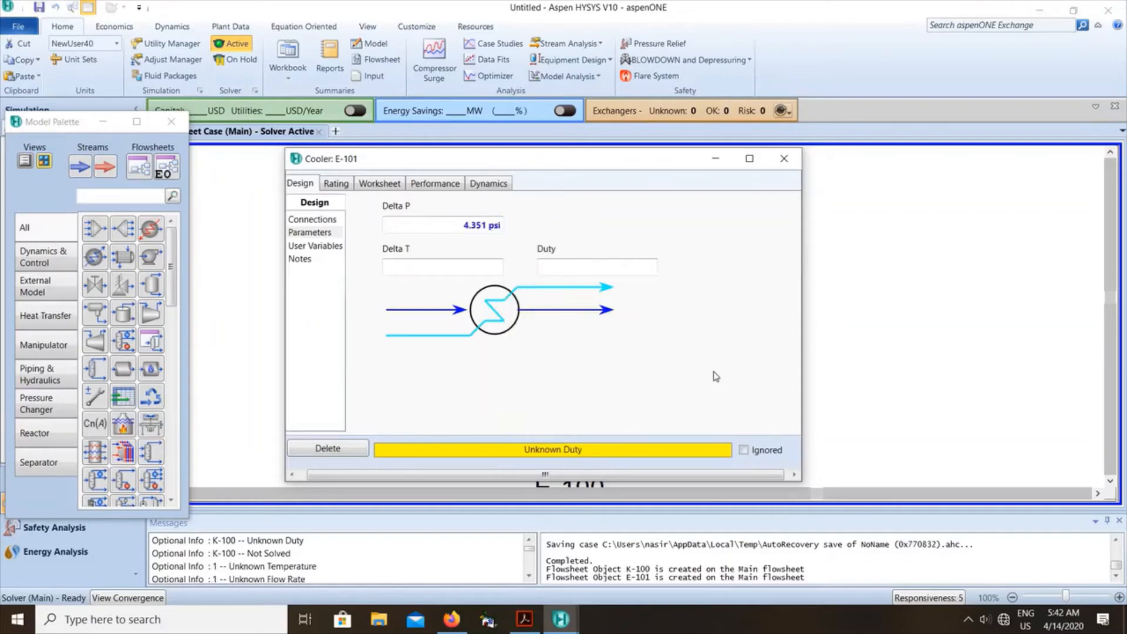
click(784, 159)
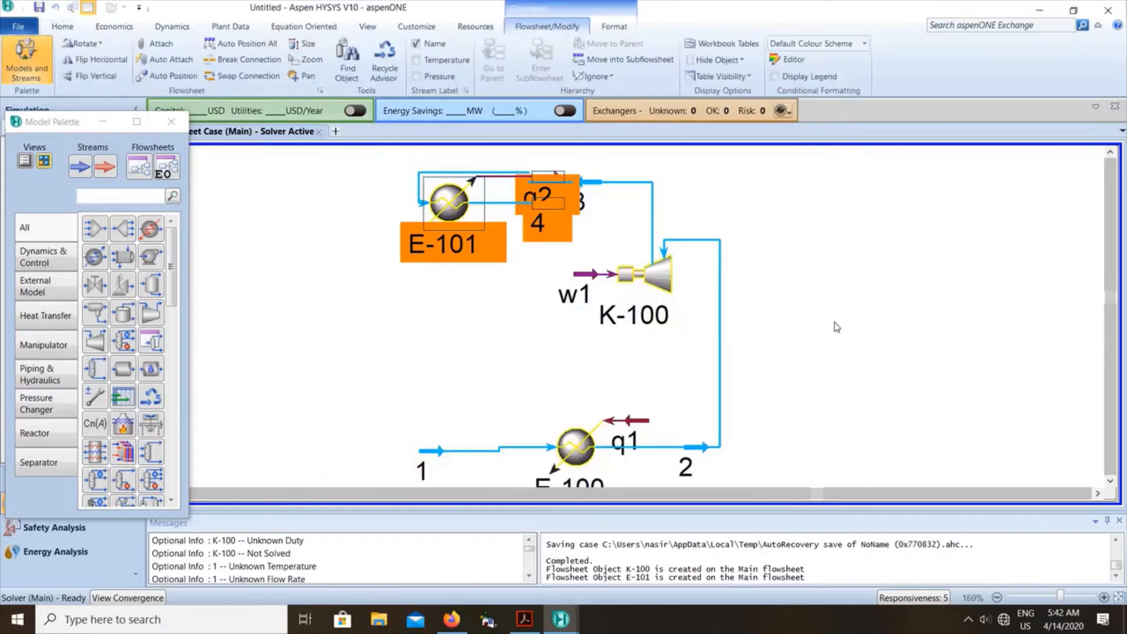
Move cooler E-101 slightly left, away from stream 3, and flip it horizontally
mouse_move(443, 211)
drag(435, 212, 414, 212)
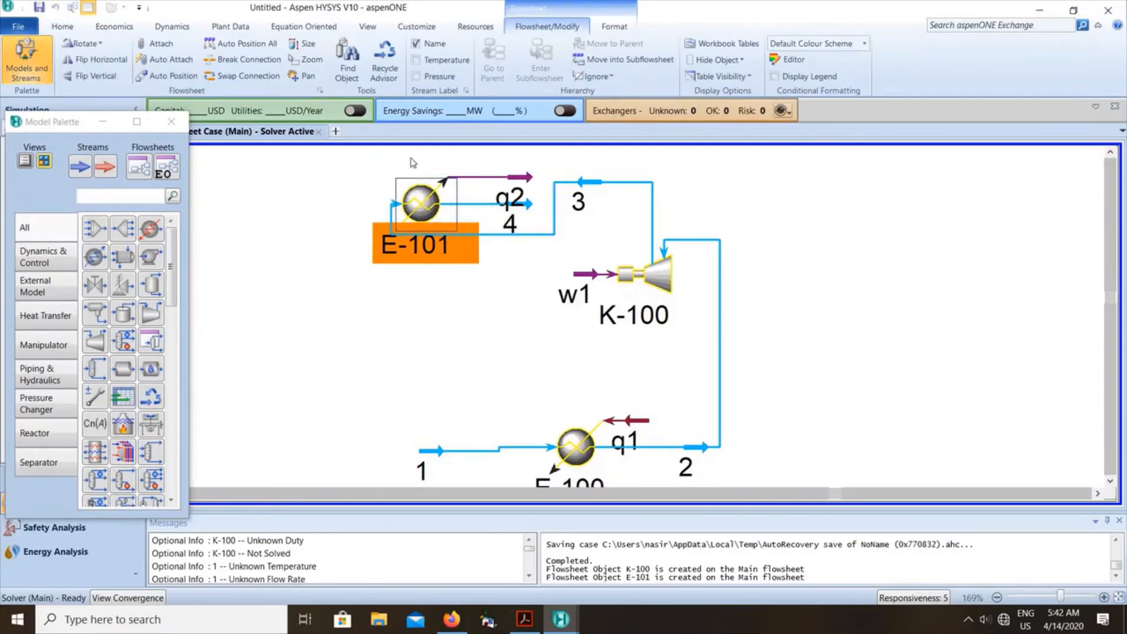
click(121, 61)
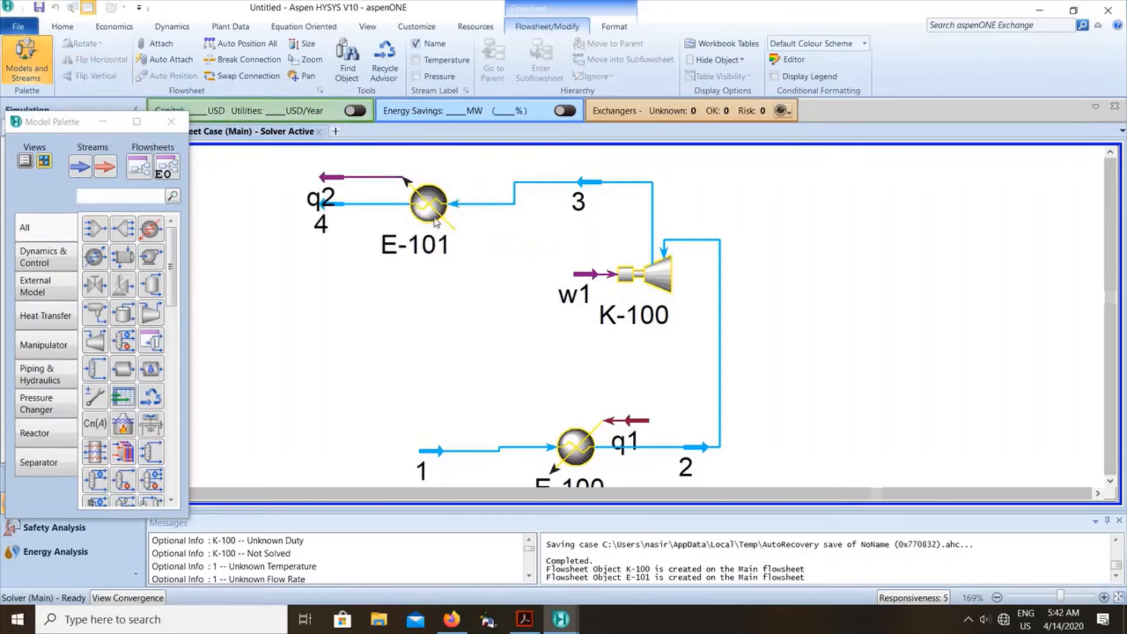
Raise cooler E-101 level with stream 3 and move energy stream q2 up, clear of stream 4
drag(426, 216, 428, 195)
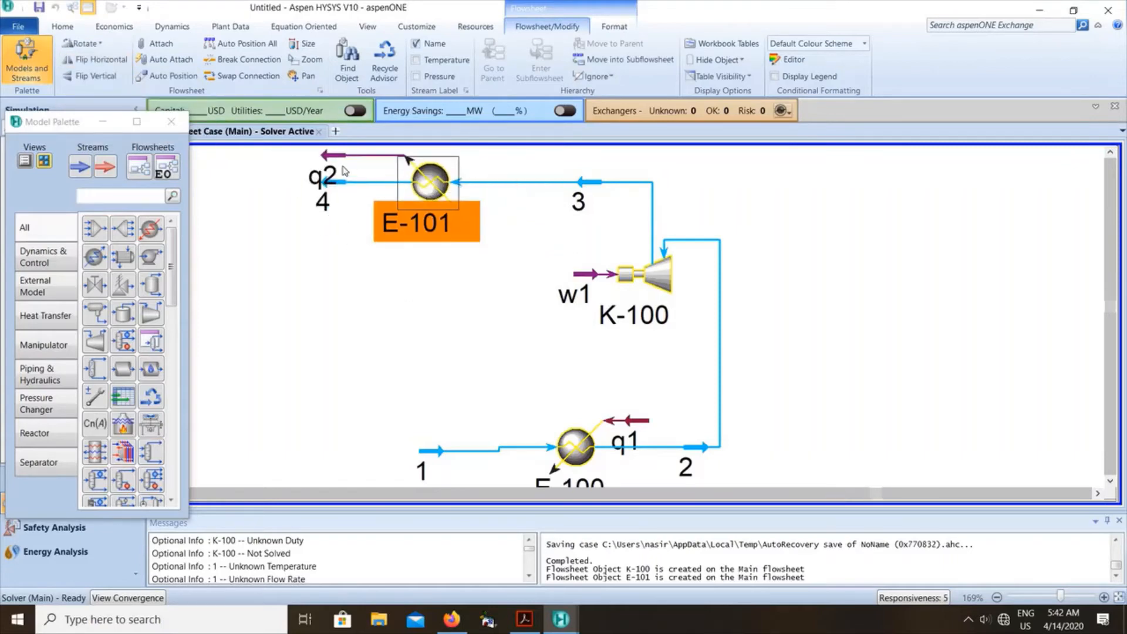
mouse_move(333, 163)
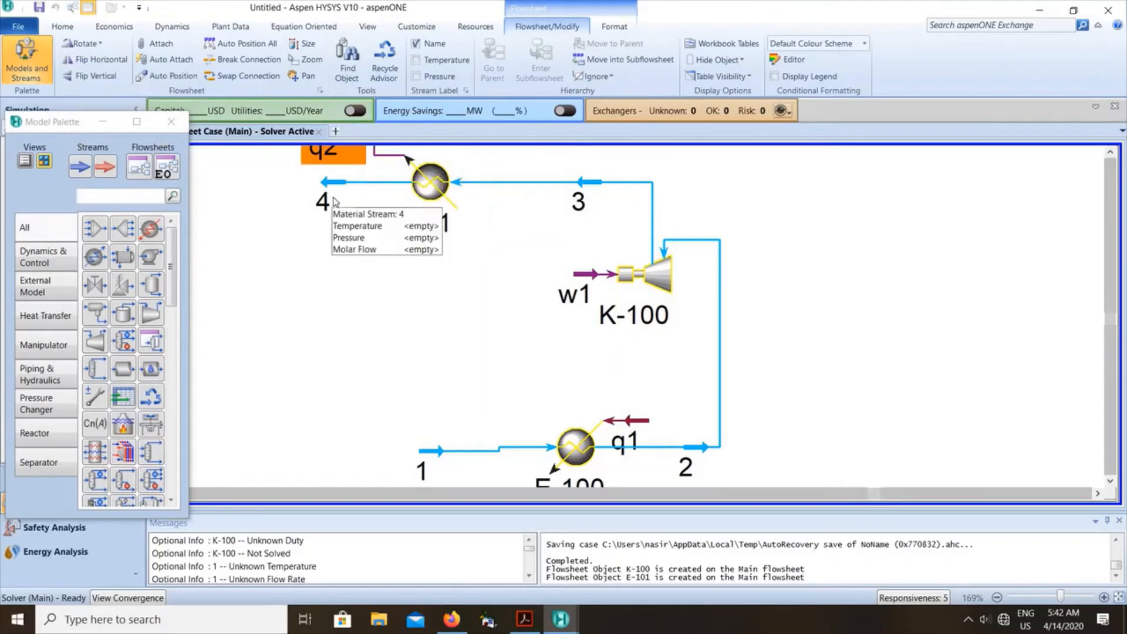
click(326, 199)
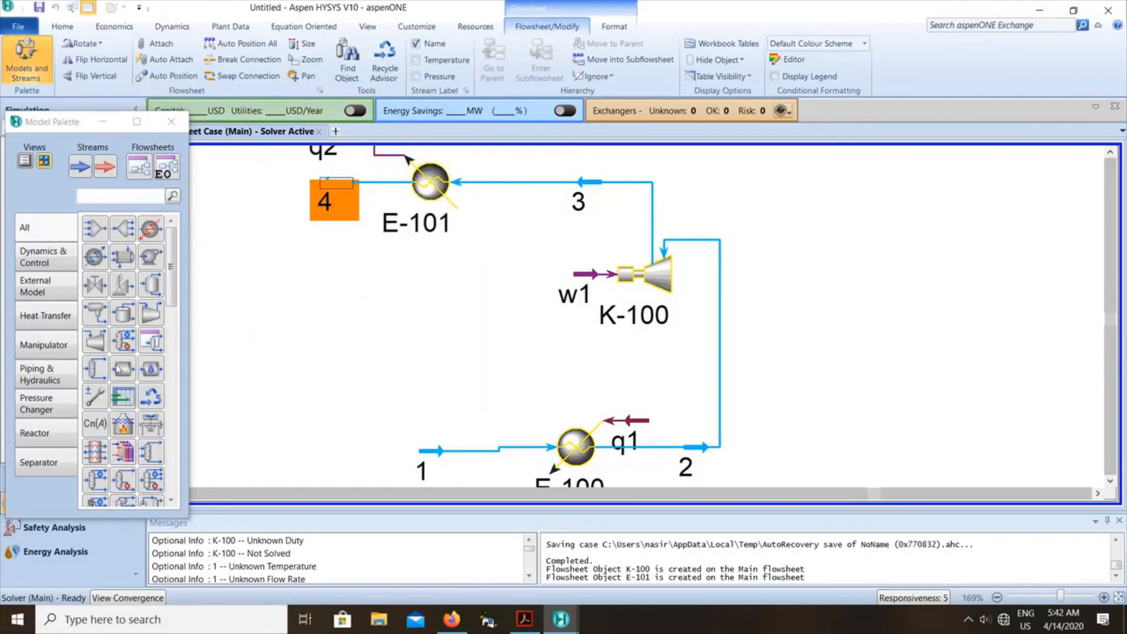
Add a control valve below stream 4 on the flowsheet and connect stream 4 as its inlet
click(90, 286)
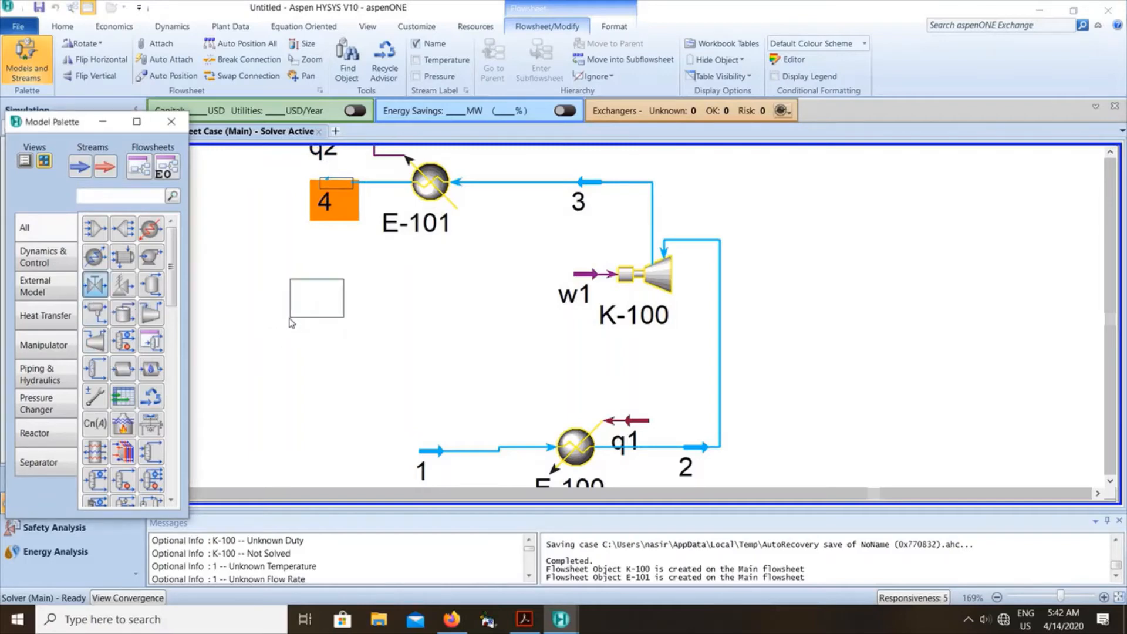
click(308, 311)
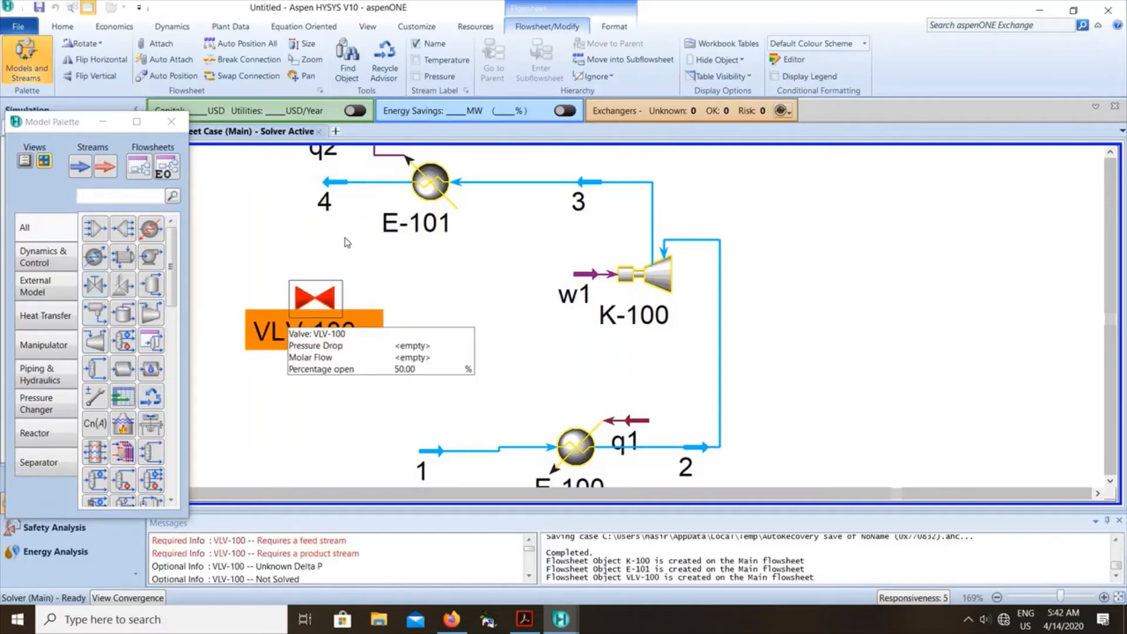
double_click(308, 311)
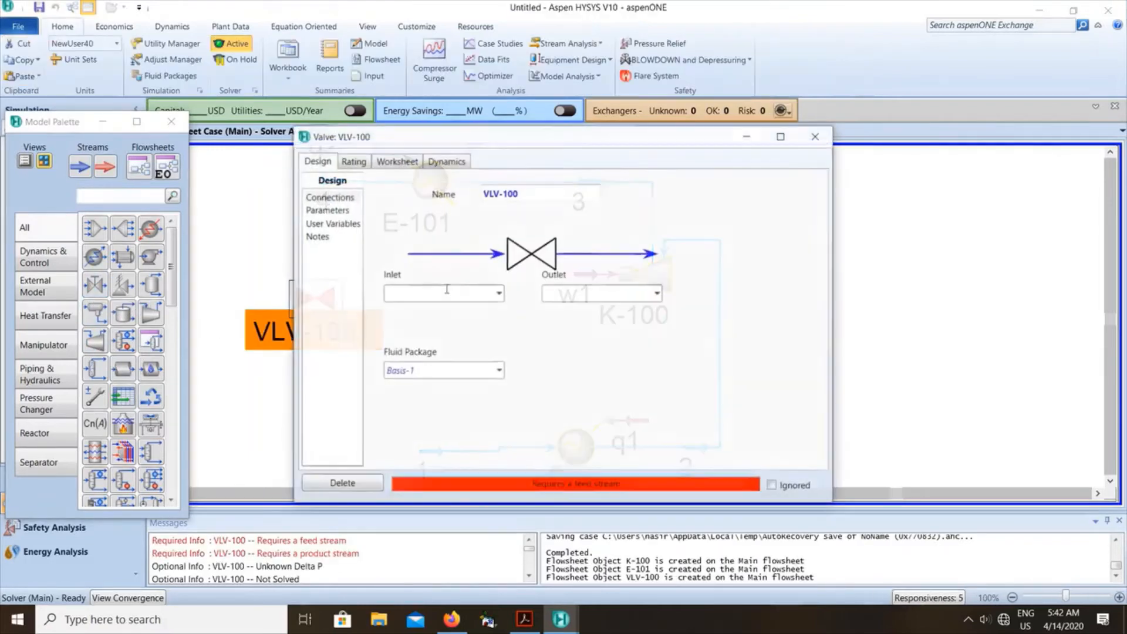
click(499, 295)
click(441, 315)
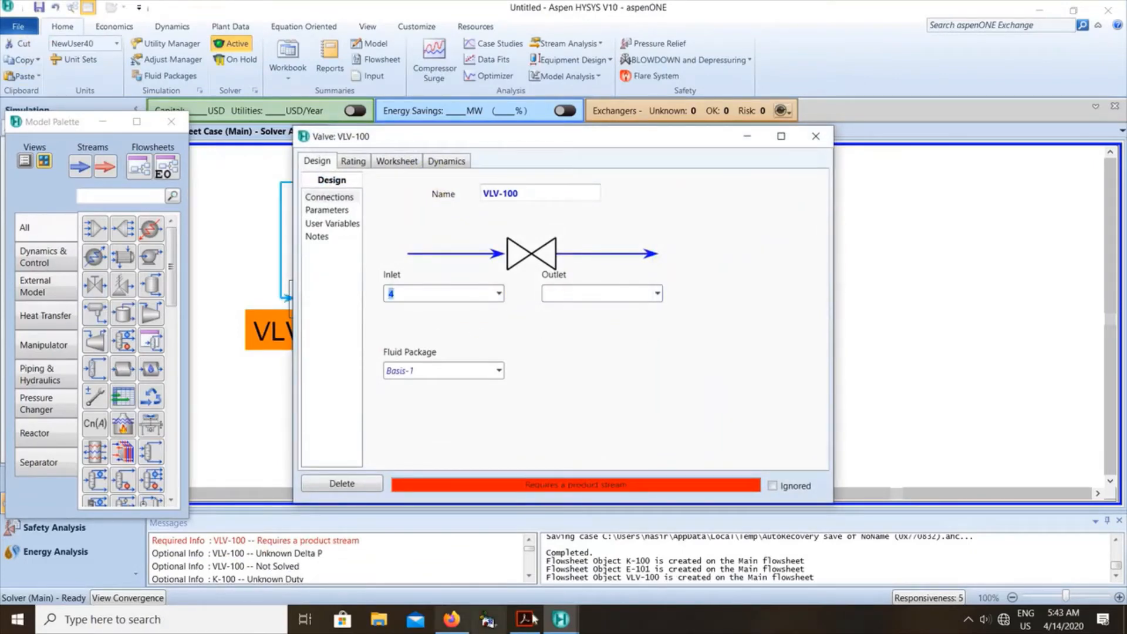
Look up the vapour fraction and temperature specifications for stream 4 in Propane Refrigration.pdf, and return to the valve in Aspen HYSYS
click(531, 503)
scroll(531, 503, down, 8)
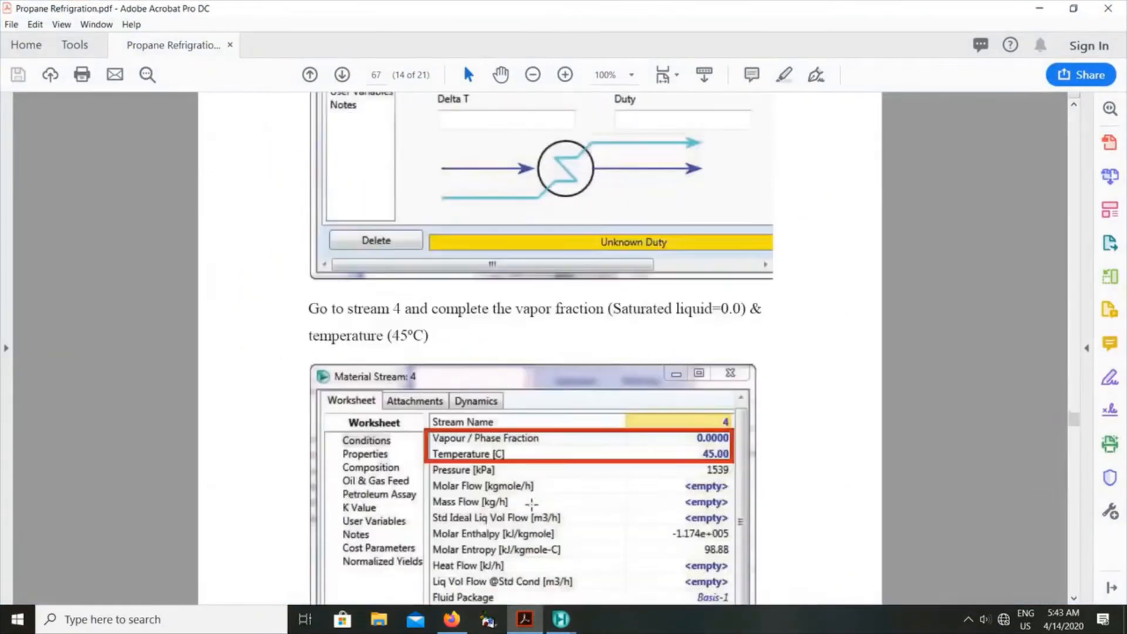
scroll(531, 503, up, 1)
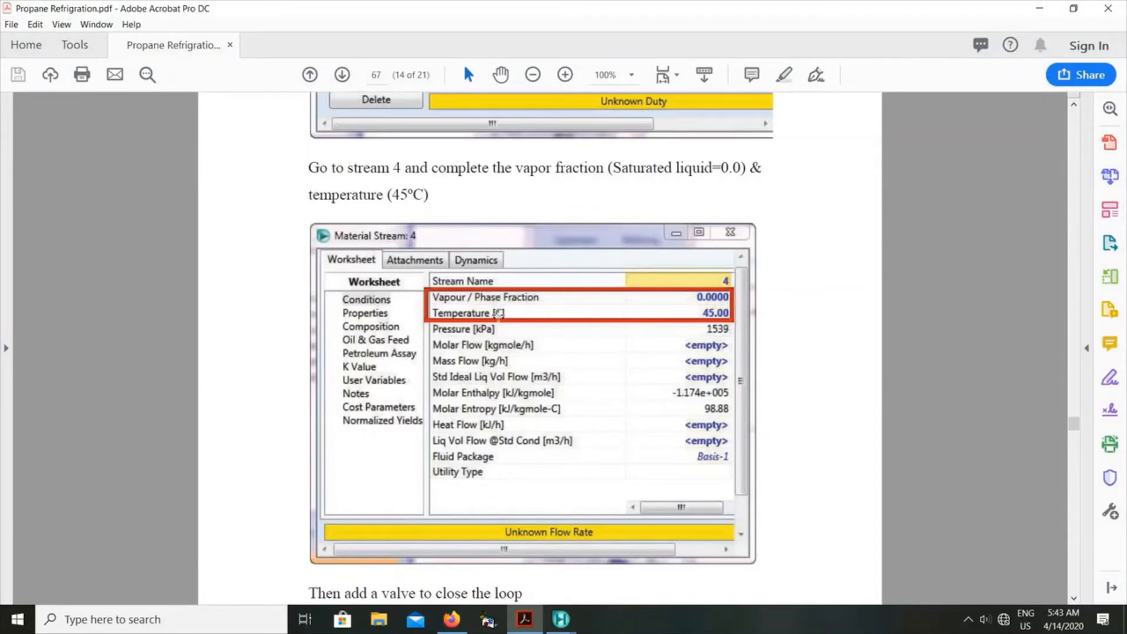
scroll(497, 314, down, 10)
scroll(498, 316, down, 8)
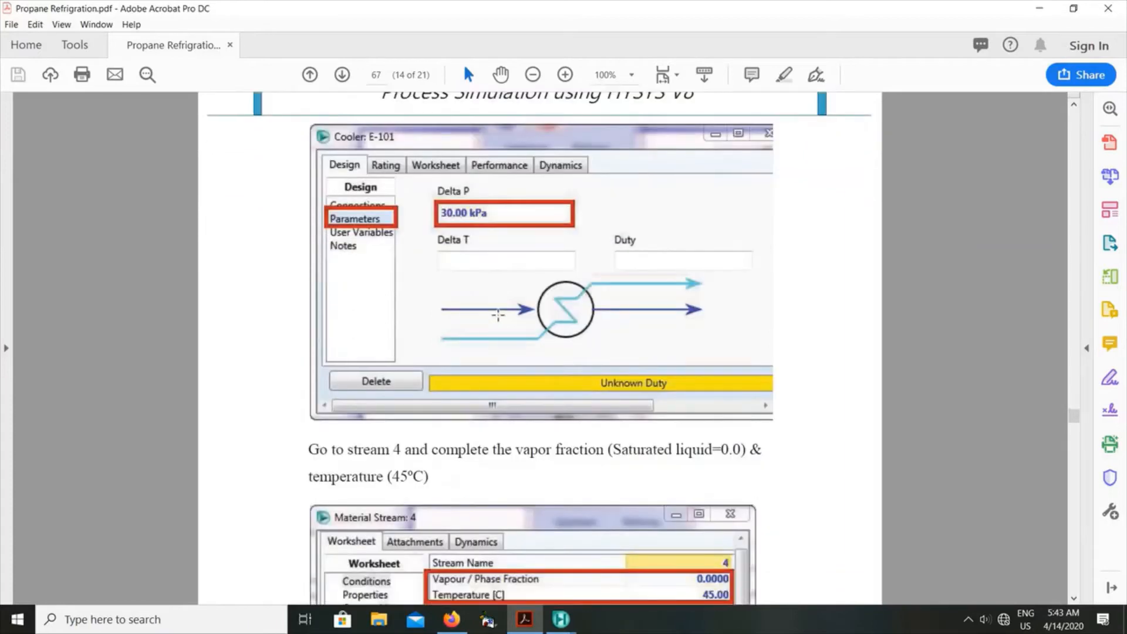
scroll(498, 315, up, 4)
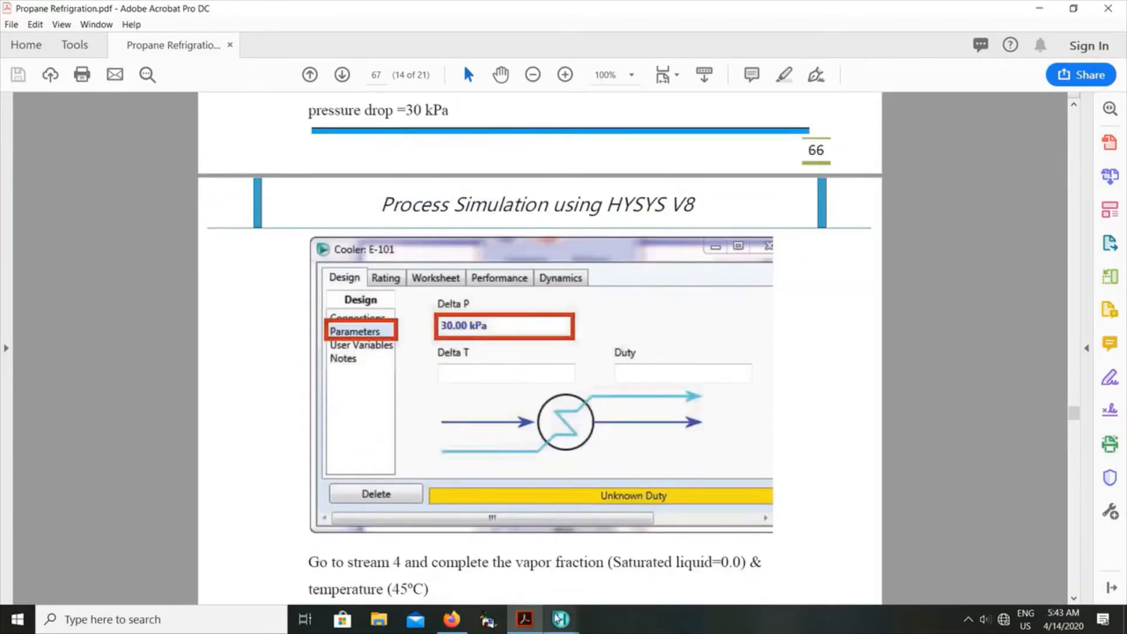
mouse_move(556, 617)
mouse_move(621, 533)
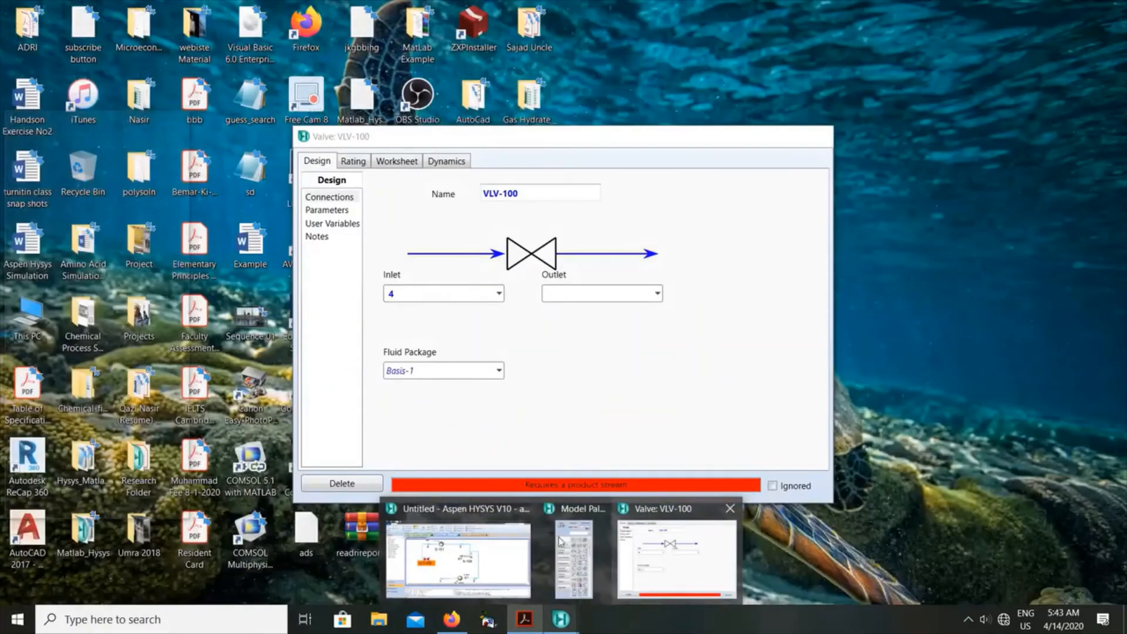
mouse_move(513, 536)
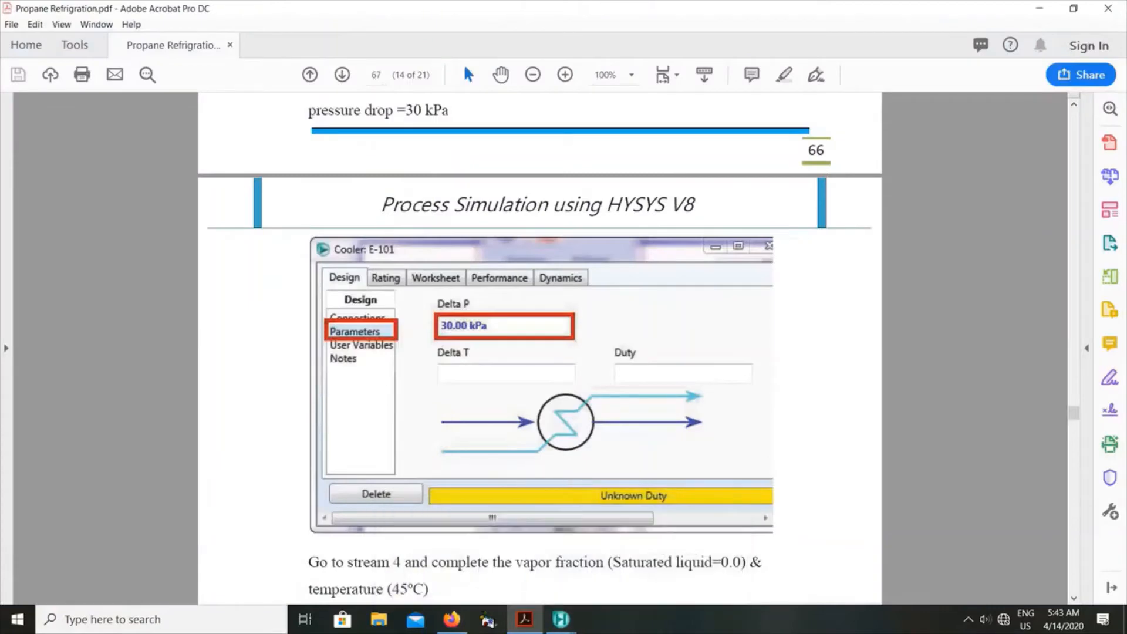
scroll(648, 578, down, 10)
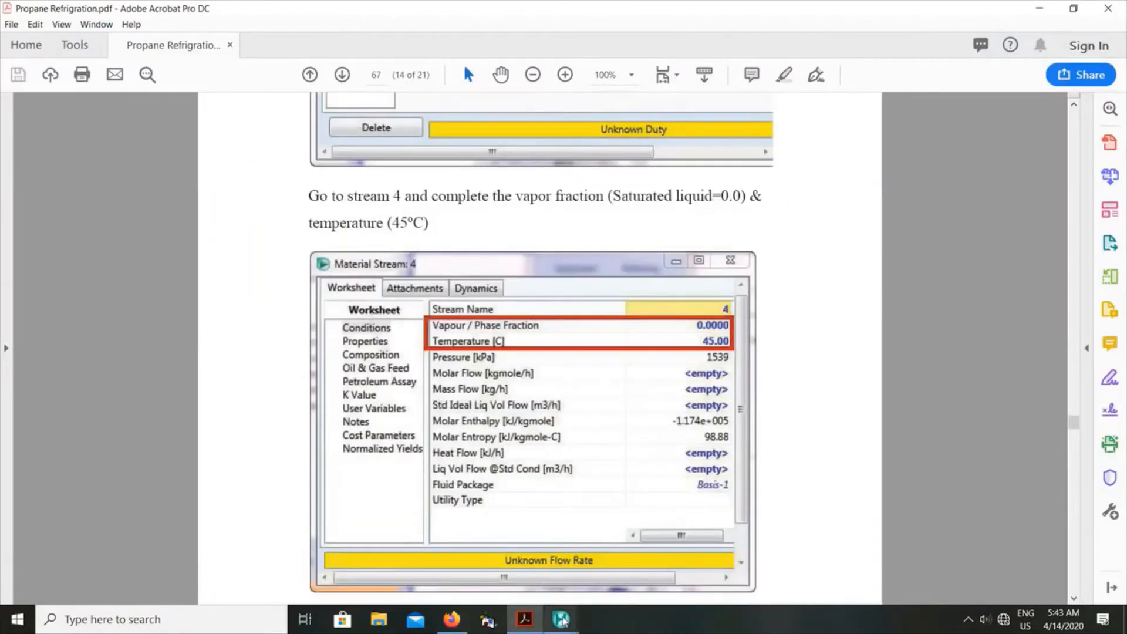
click(560, 619)
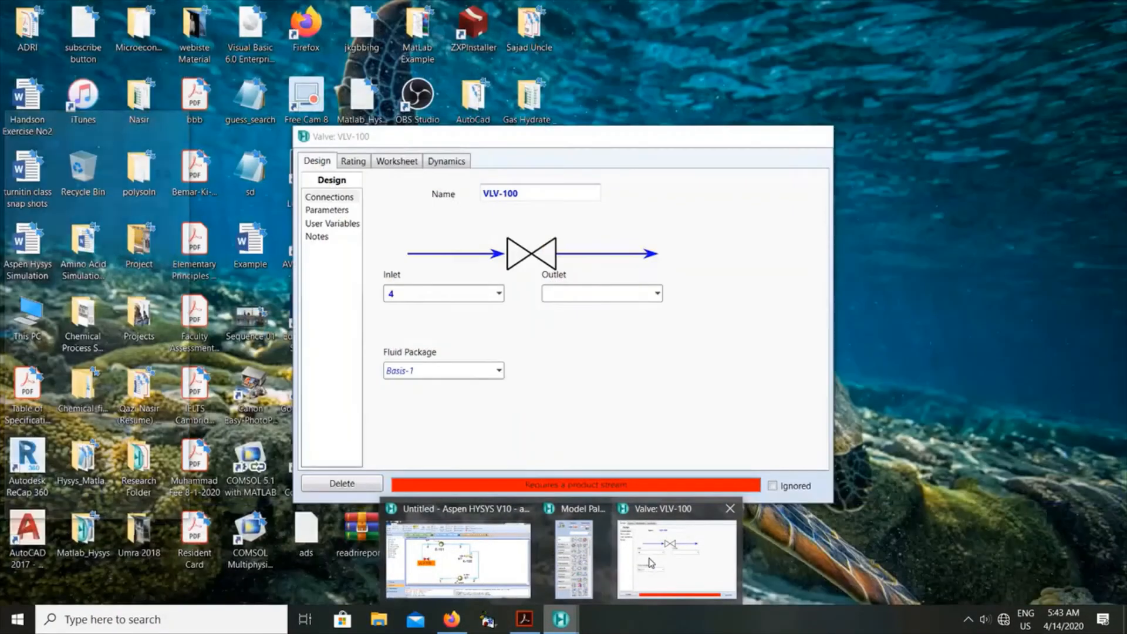
click(639, 565)
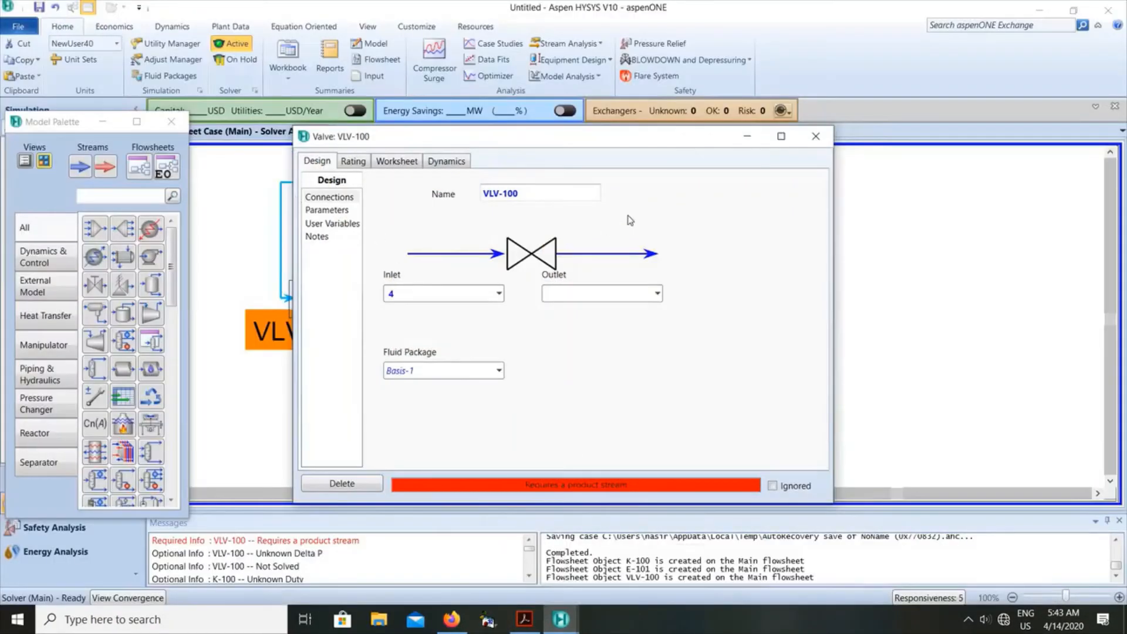
Set stream 4's vapour fraction to 0 and its temperature to 45 °C
click(815, 137)
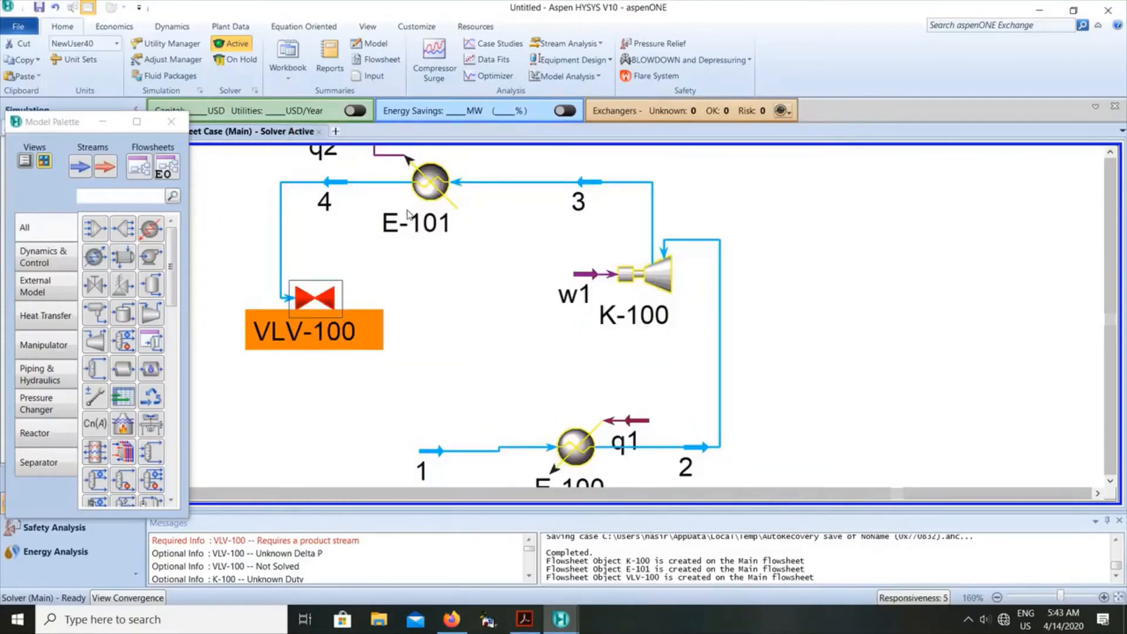
double_click(329, 204)
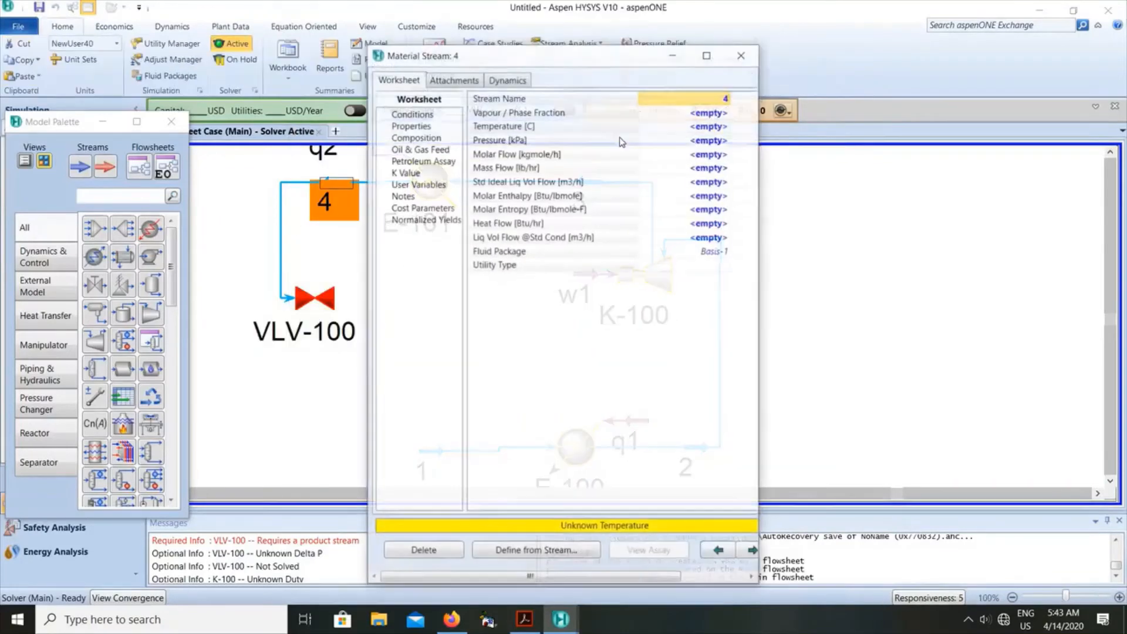
click(713, 114)
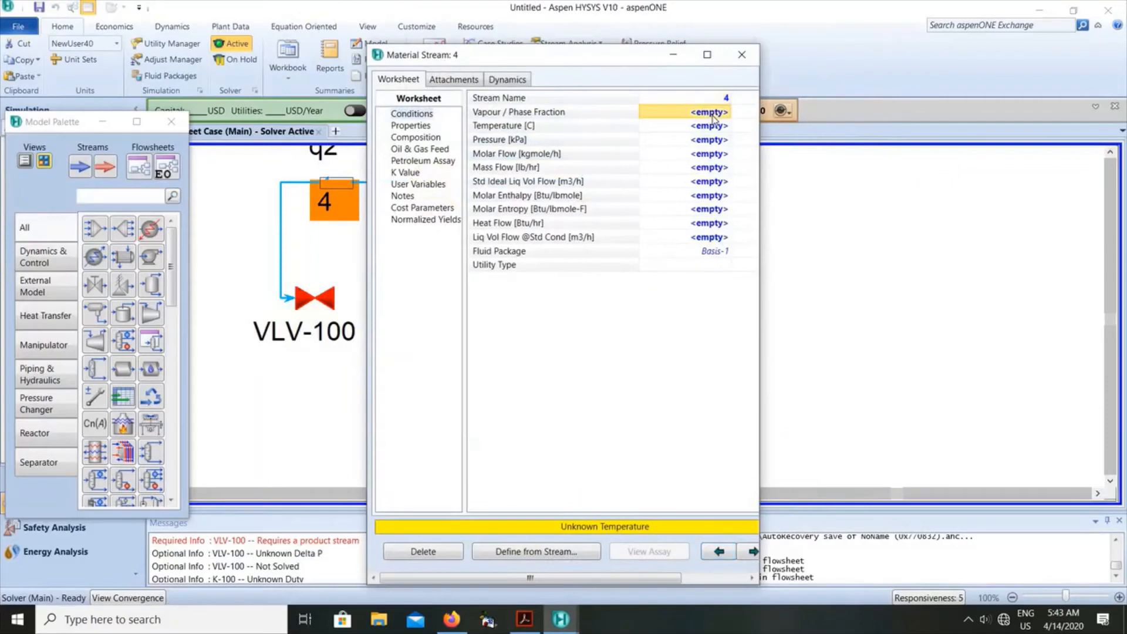
text(0)
key(Return)
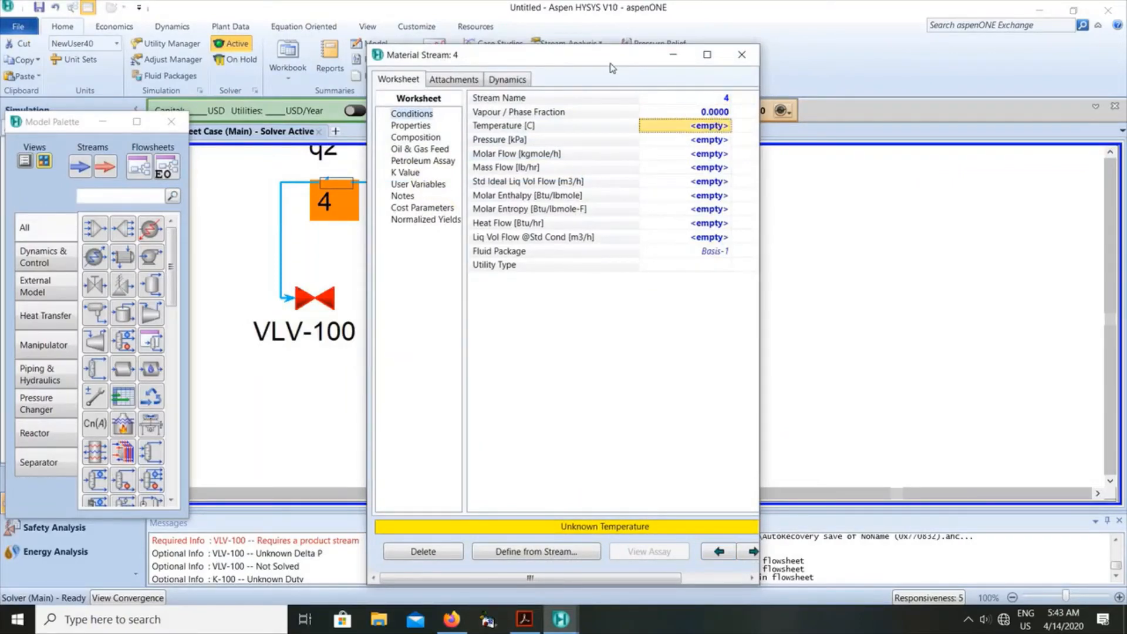
drag(703, 116, 882, 213)
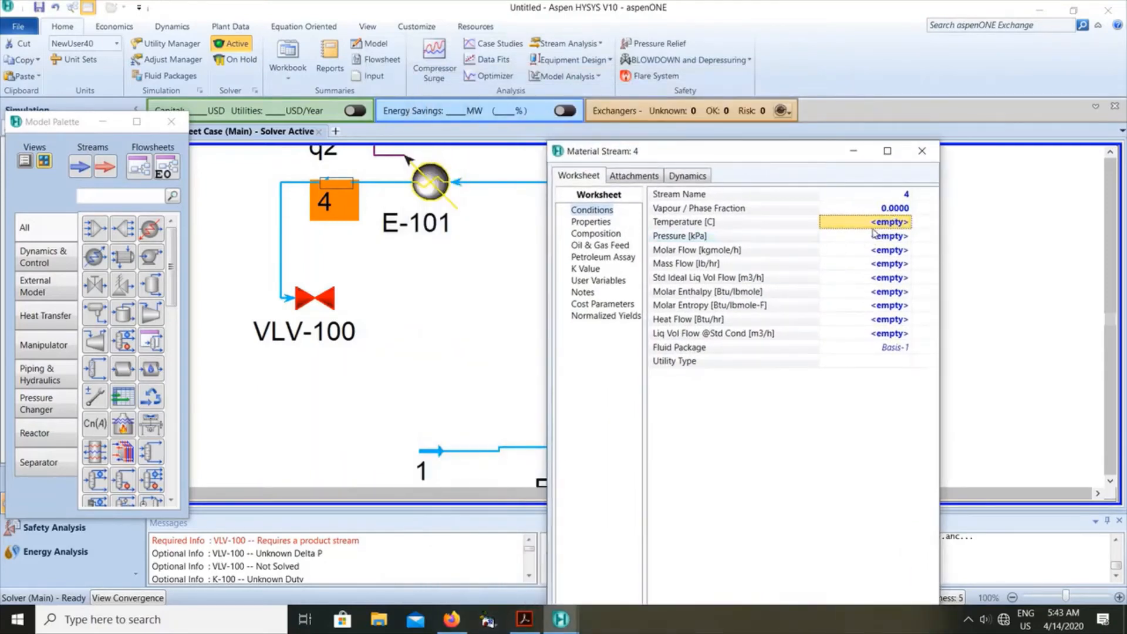
text(45)
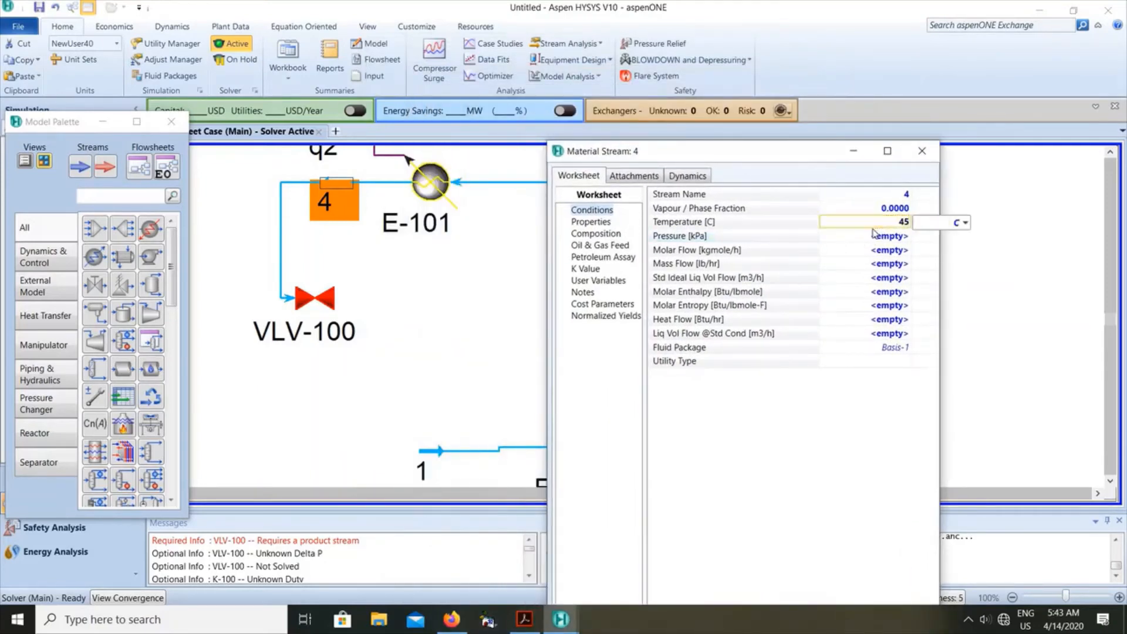
click(874, 236)
text(1539)
key(Return)
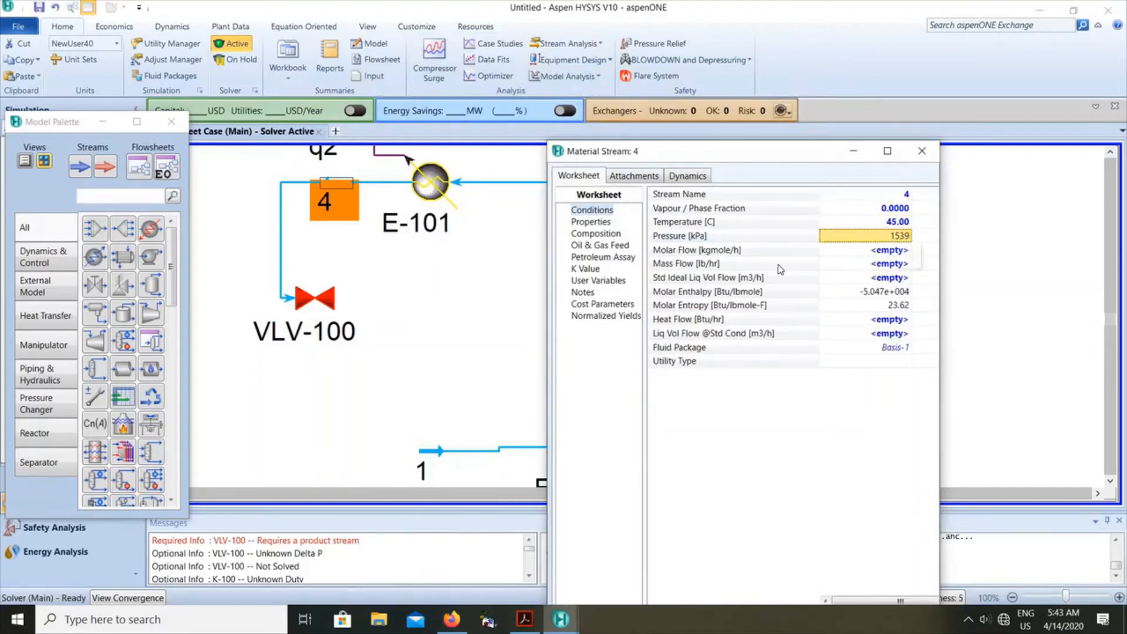
click(920, 152)
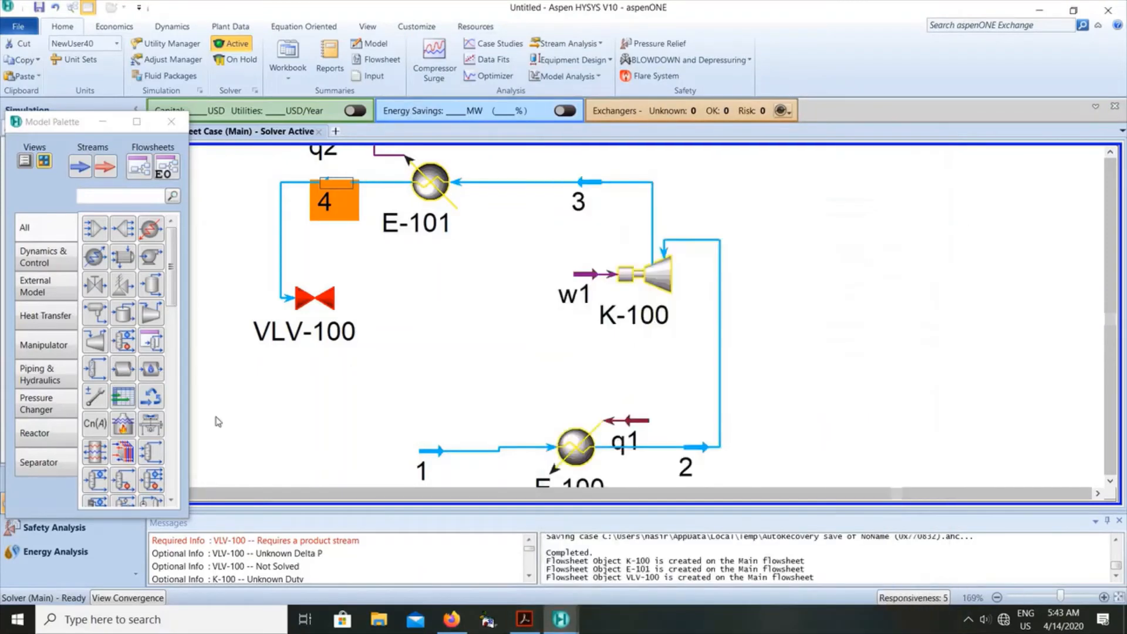
Connect existing stream 1 as the outlet of valve VLV-100 to close the refrigeration loop
double_click(319, 319)
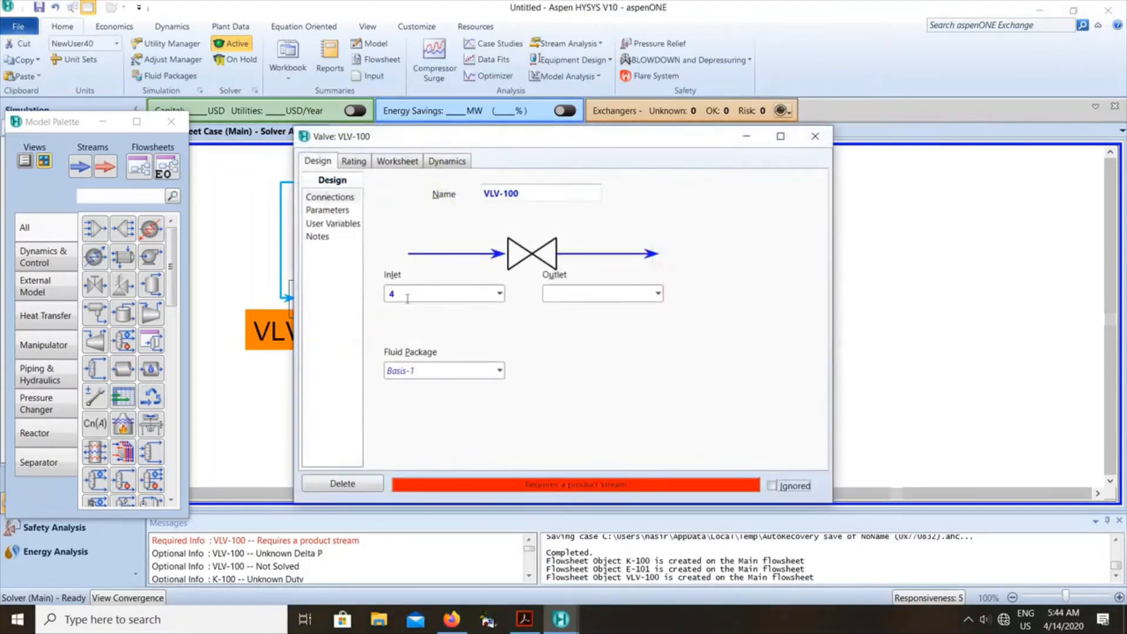
click(442, 295)
click(614, 295)
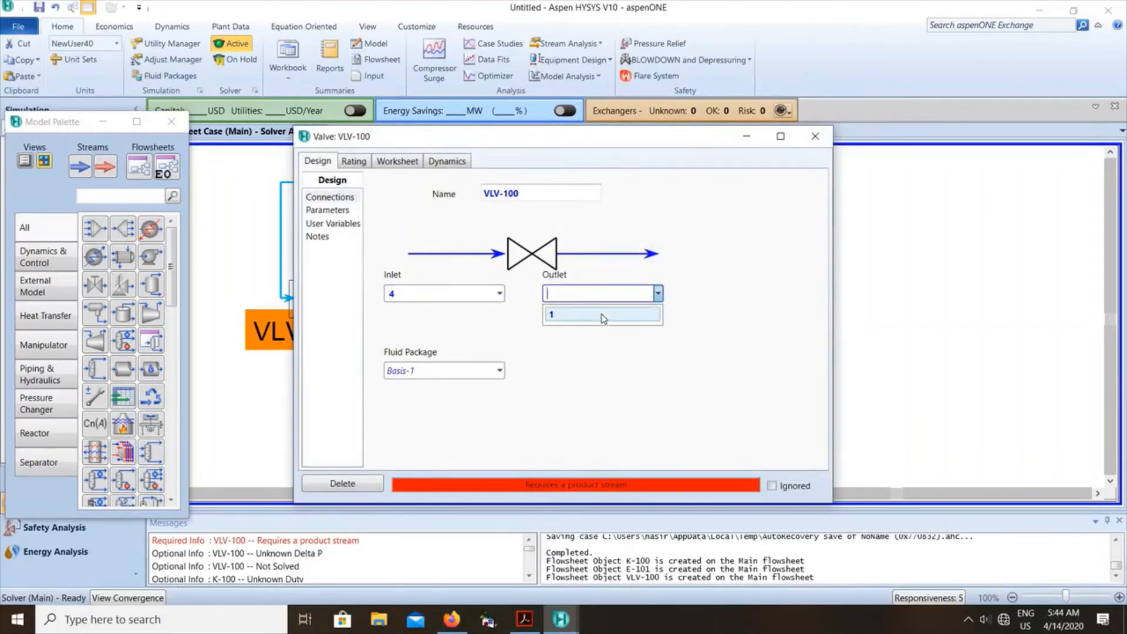
click(604, 315)
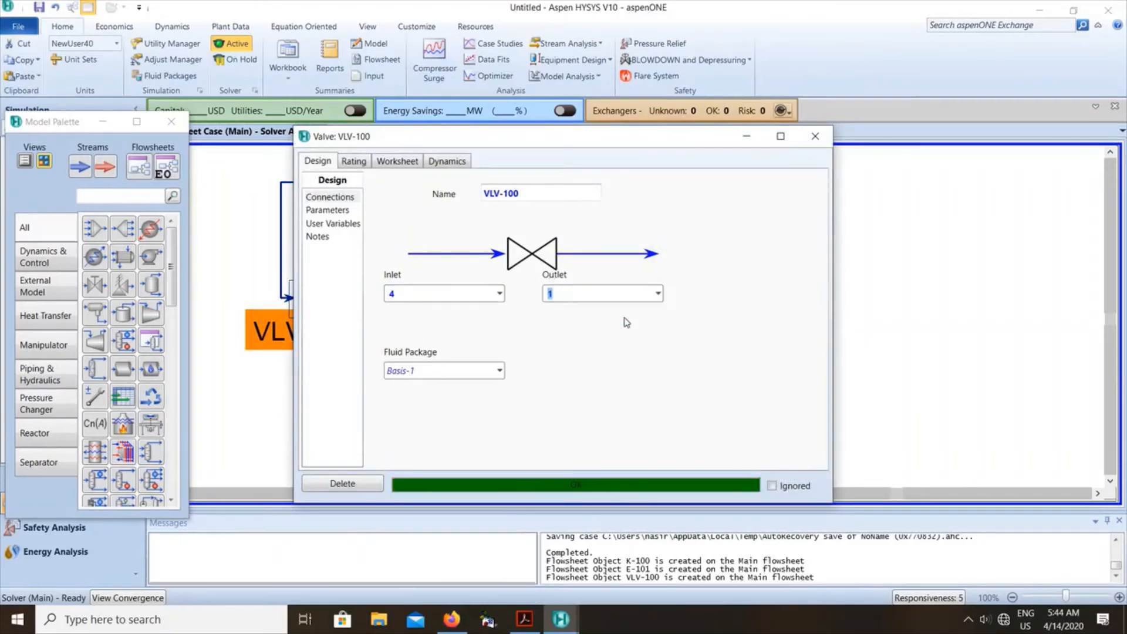
click(815, 136)
mouse_move(317, 308)
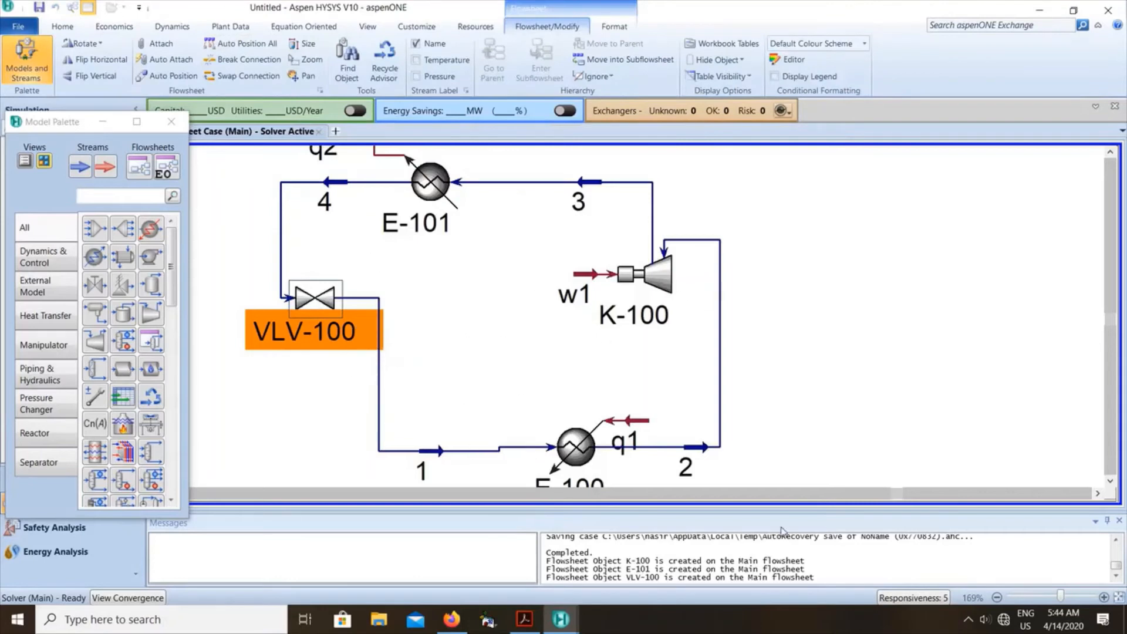
Move heater E-100 slightly so its inlet lines up with stream 1
click(998, 598)
click(998, 597)
click(997, 598)
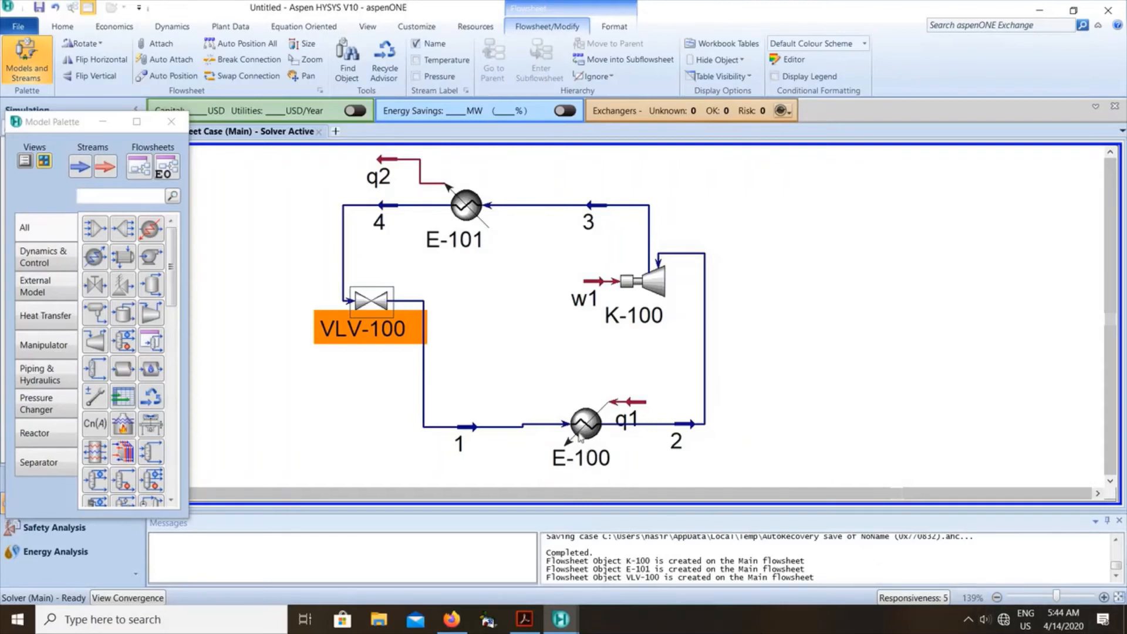
mouse_move(575, 439)
drag(575, 439, 570, 443)
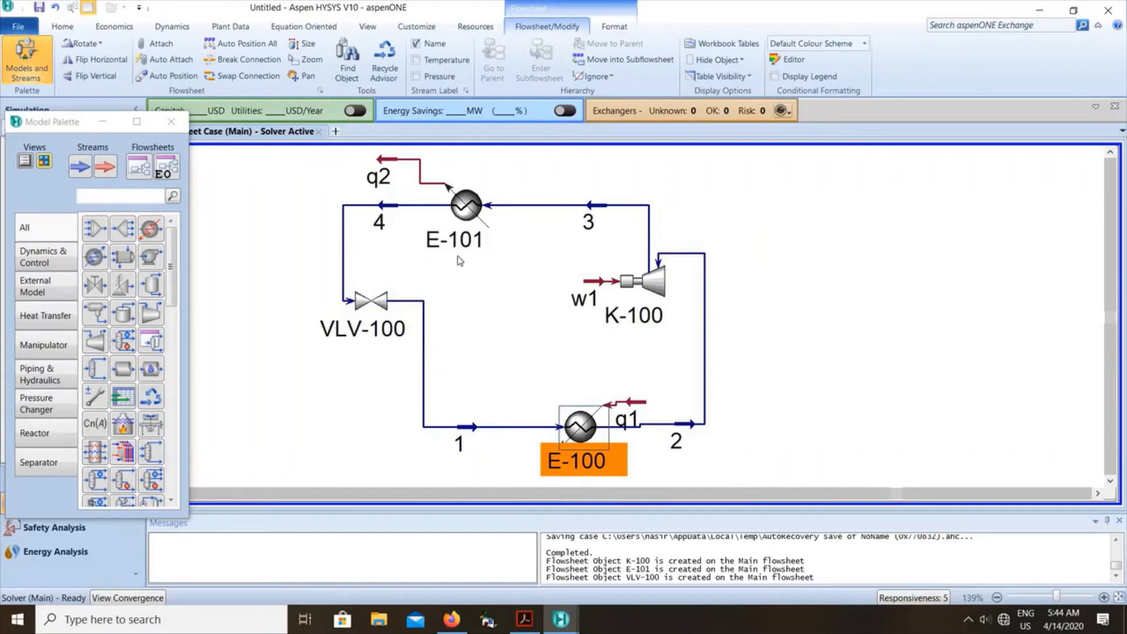
Look up the Results table in Propane Refrigration.pdf, and return to the flowsheet in Aspen HYSYS
click(555, 619)
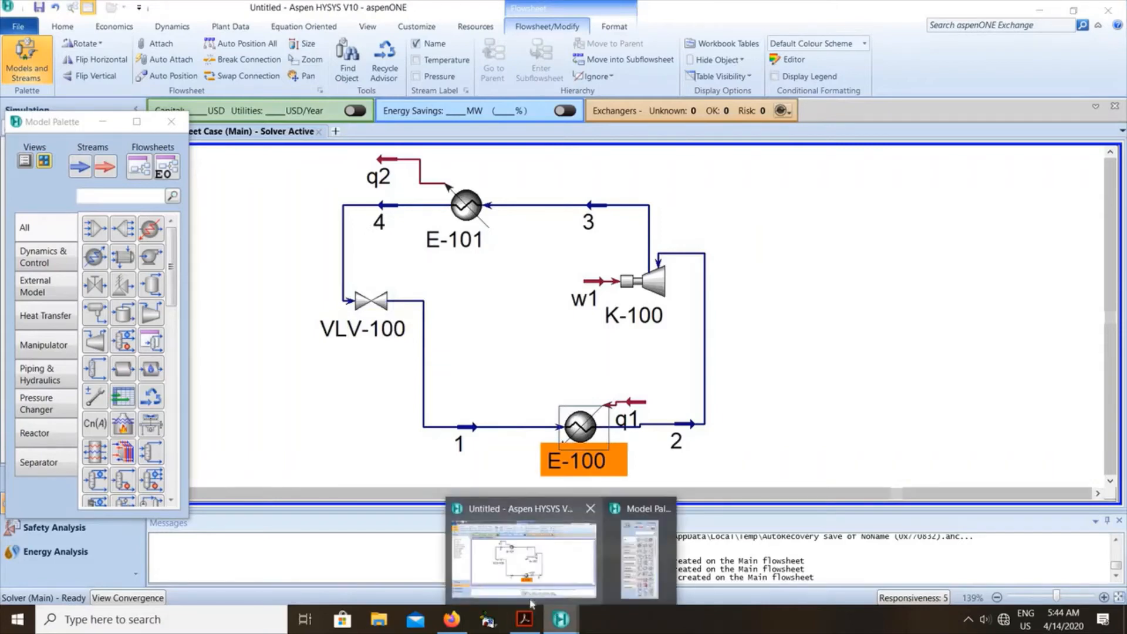
click(525, 619)
scroll(568, 411, down, 15)
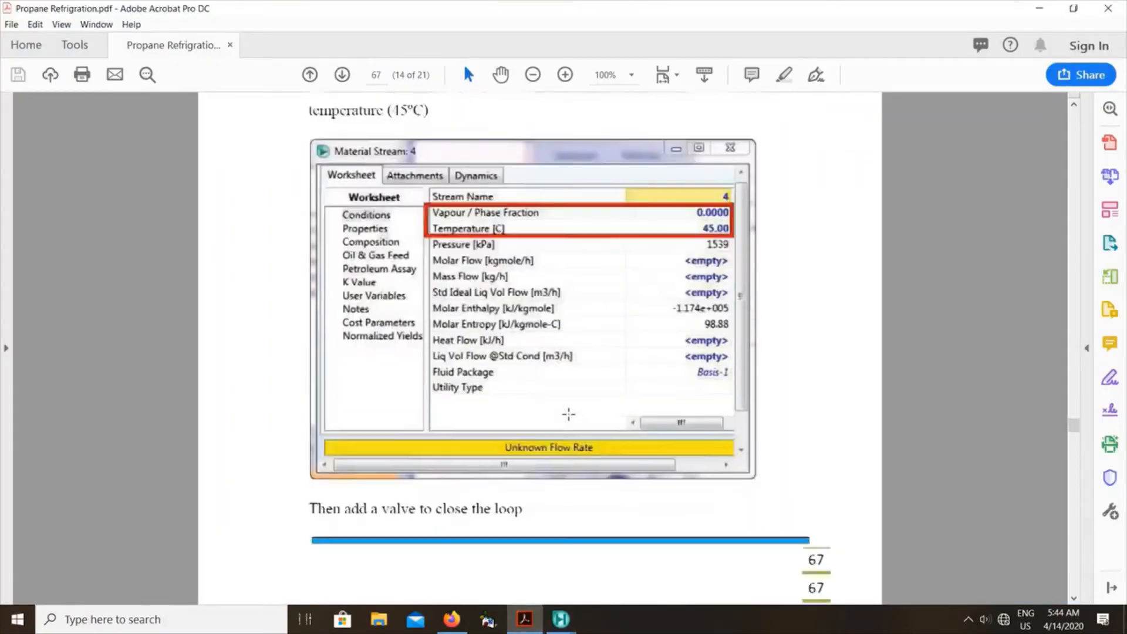
scroll(568, 414, down, 15)
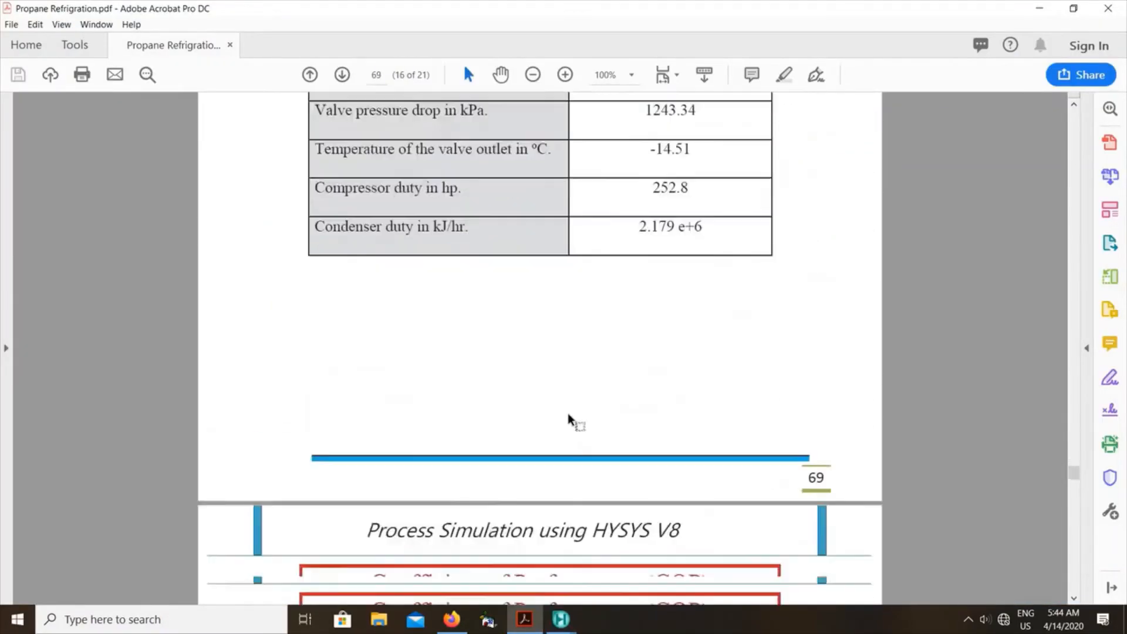
scroll(568, 418, up, 3)
scroll(568, 418, up, 1)
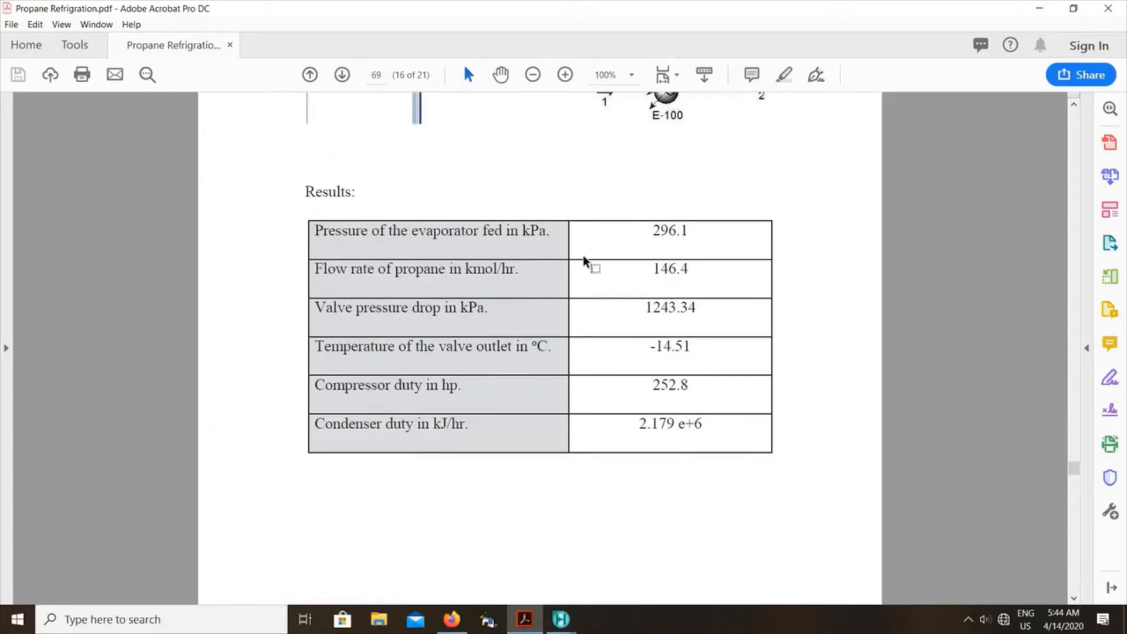
click(561, 620)
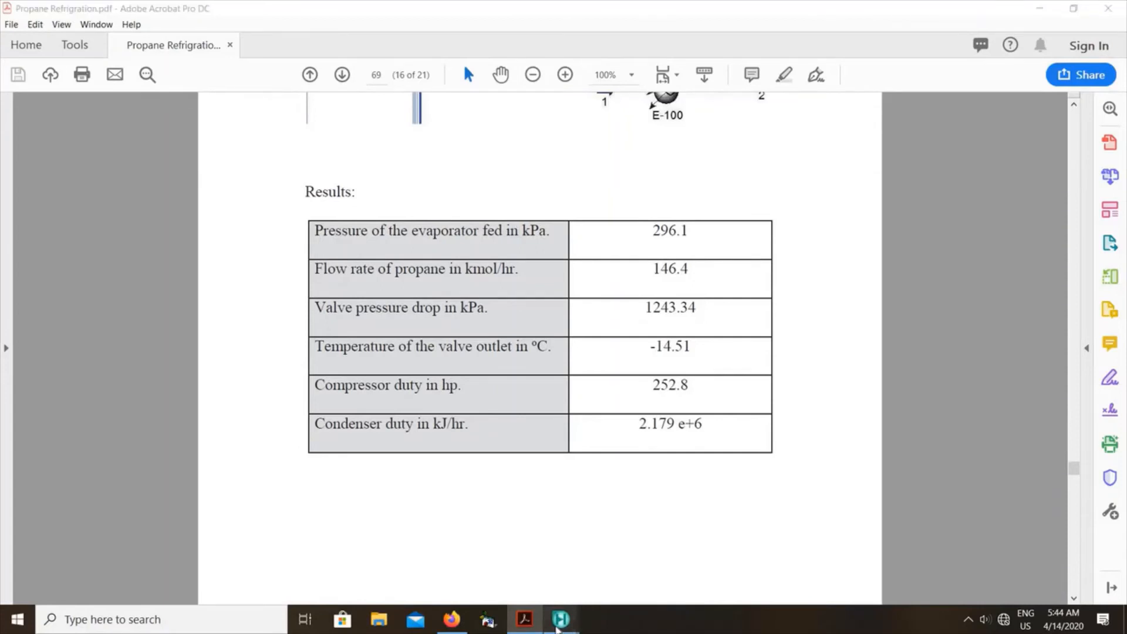
click(554, 561)
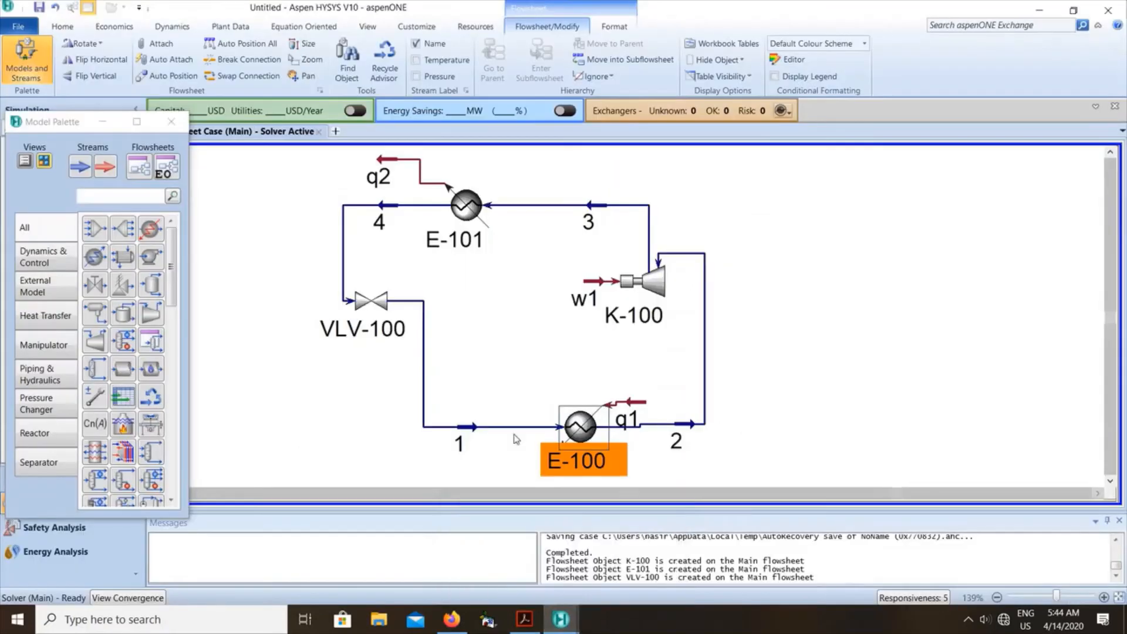
Show the property table for stream 1 and place it below stream 1 on the flowsheet
mouse_move(469, 439)
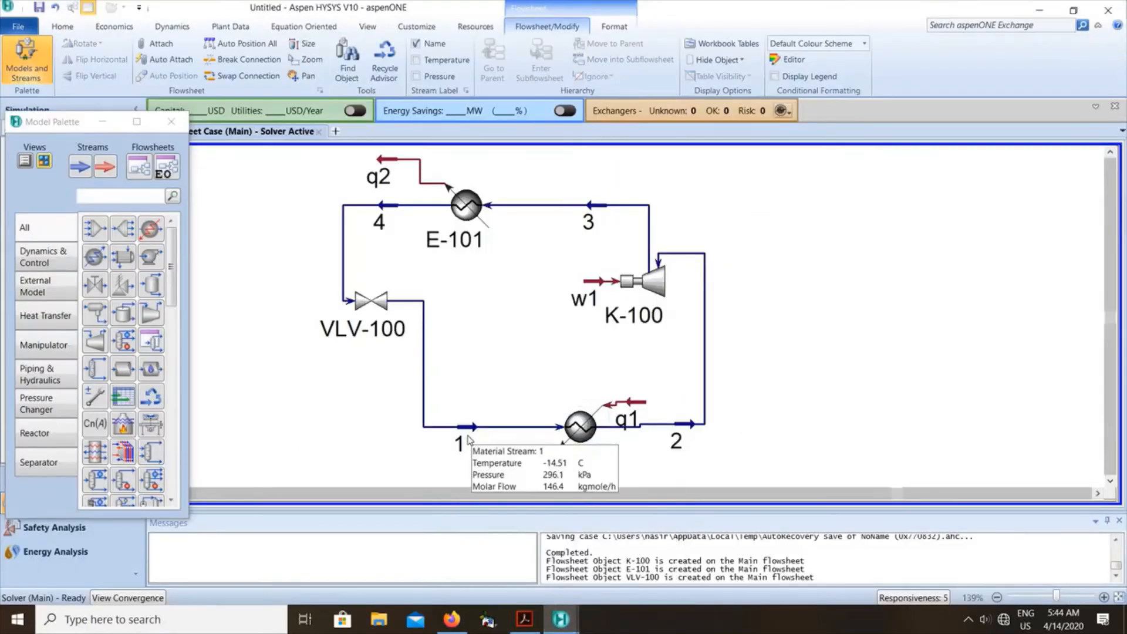
right_click(470, 439)
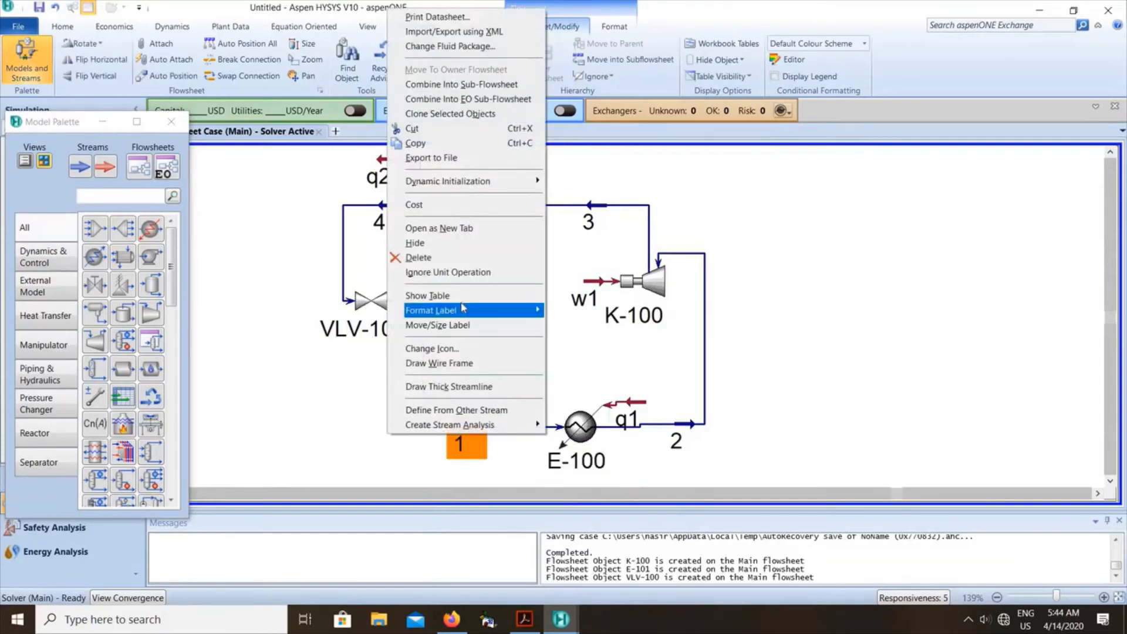
click(435, 295)
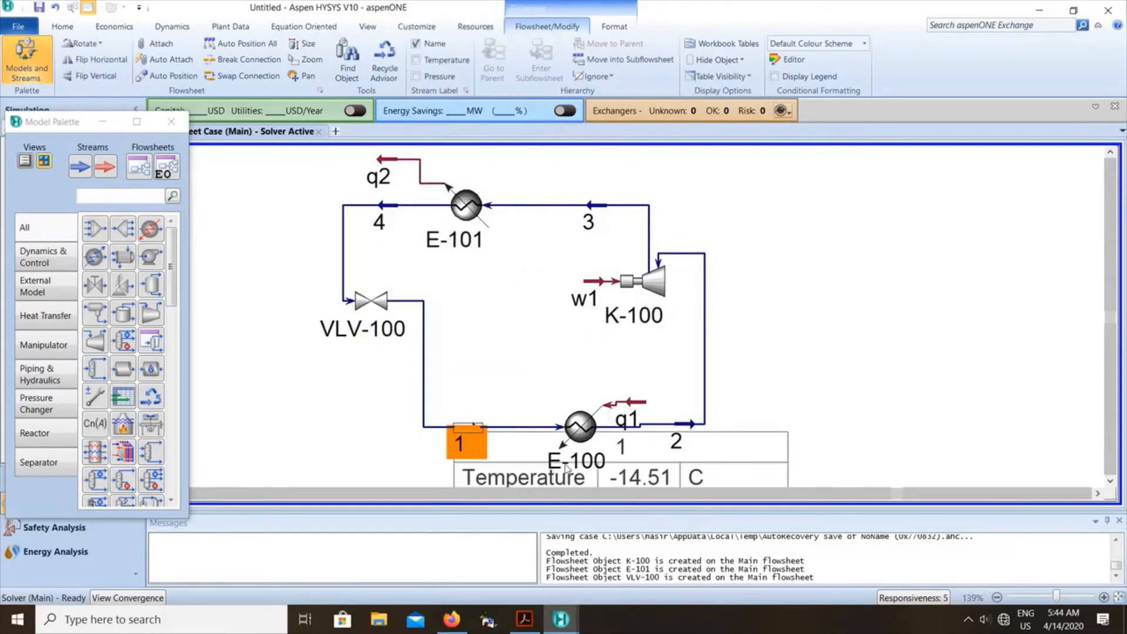
drag(566, 468, 617, 478)
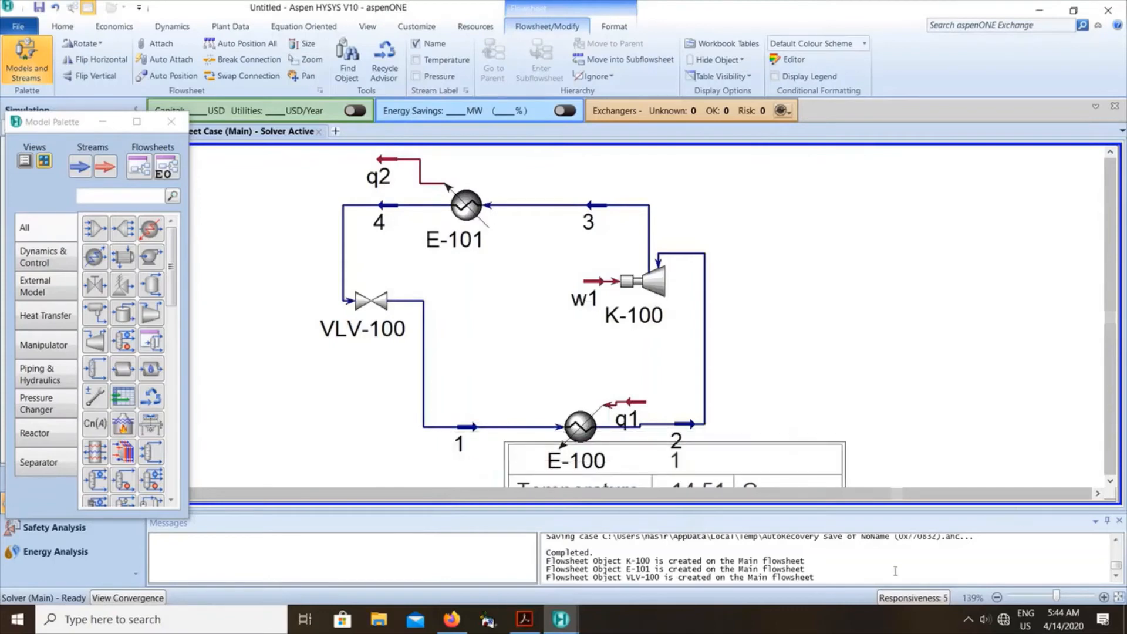
click(997, 597)
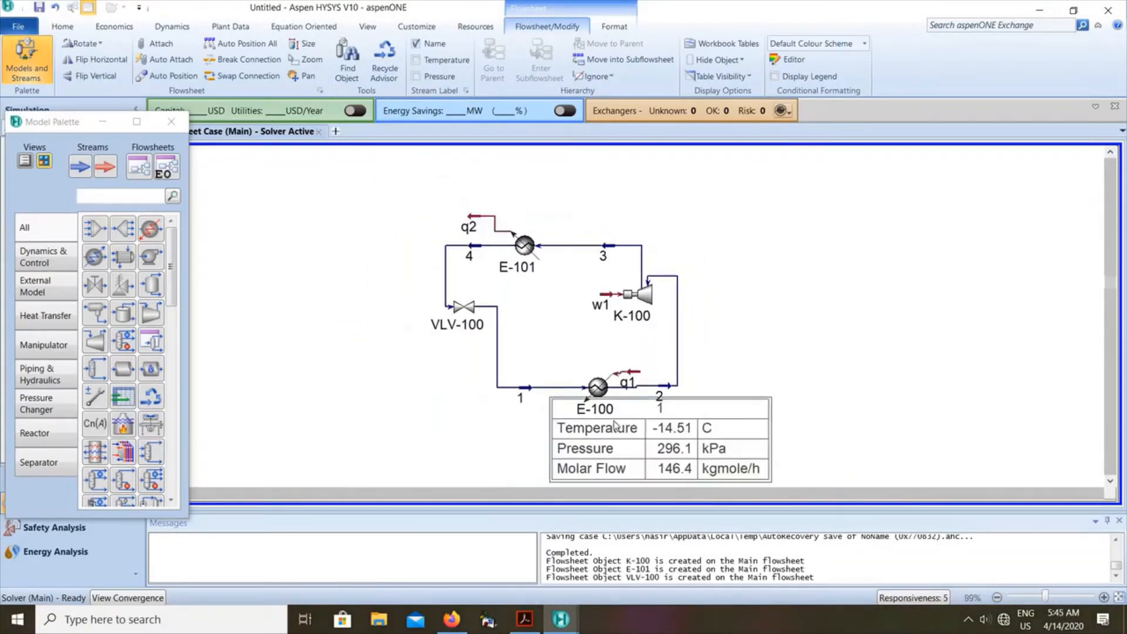
drag(614, 425, 494, 437)
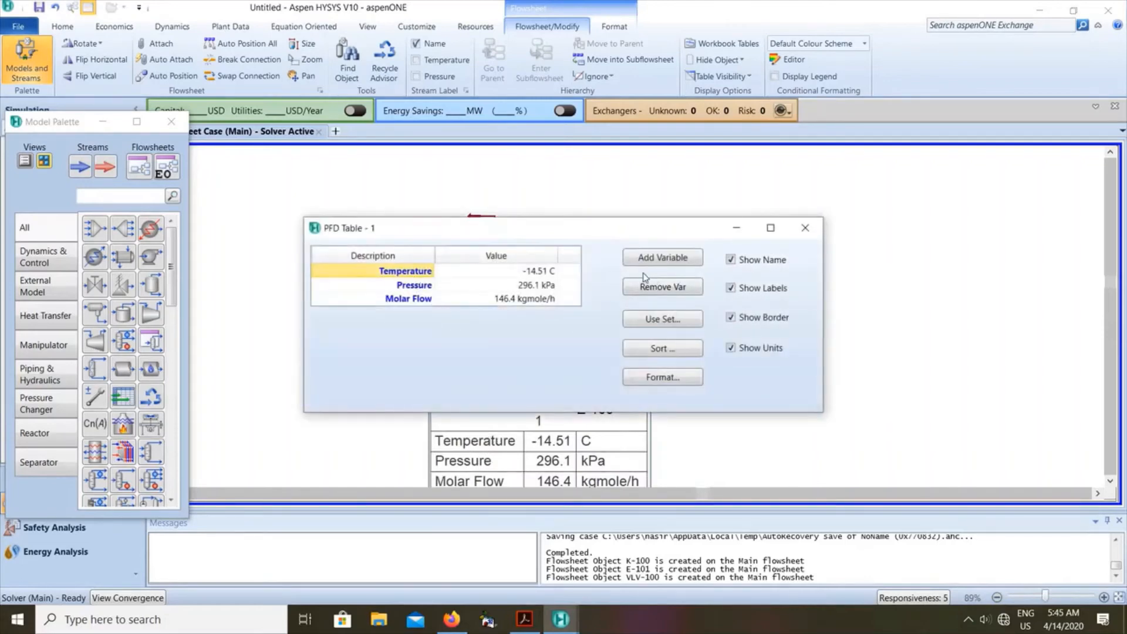
Remove the Temperature variable from stream 1's property table and shift the table slightly left
click(662, 286)
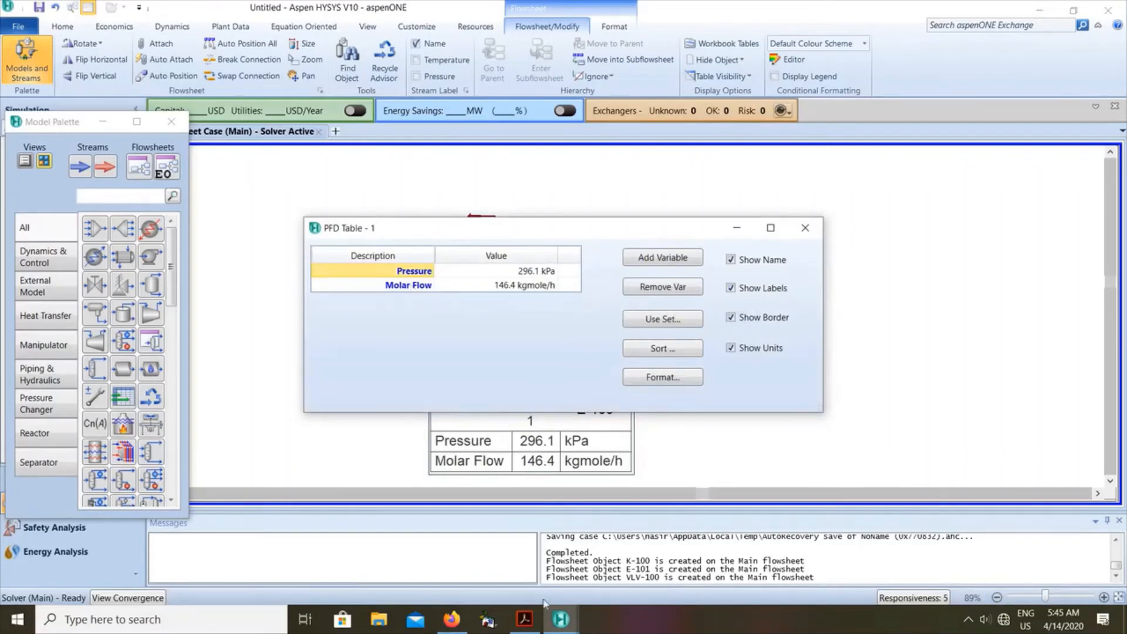
click(524, 621)
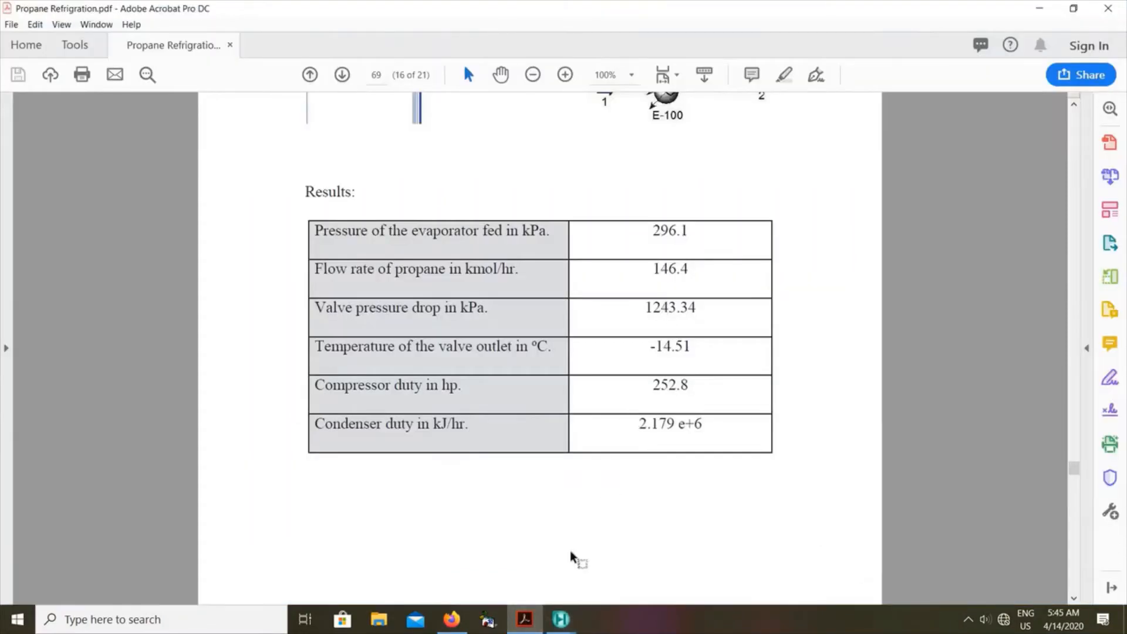
mouse_move(527, 622)
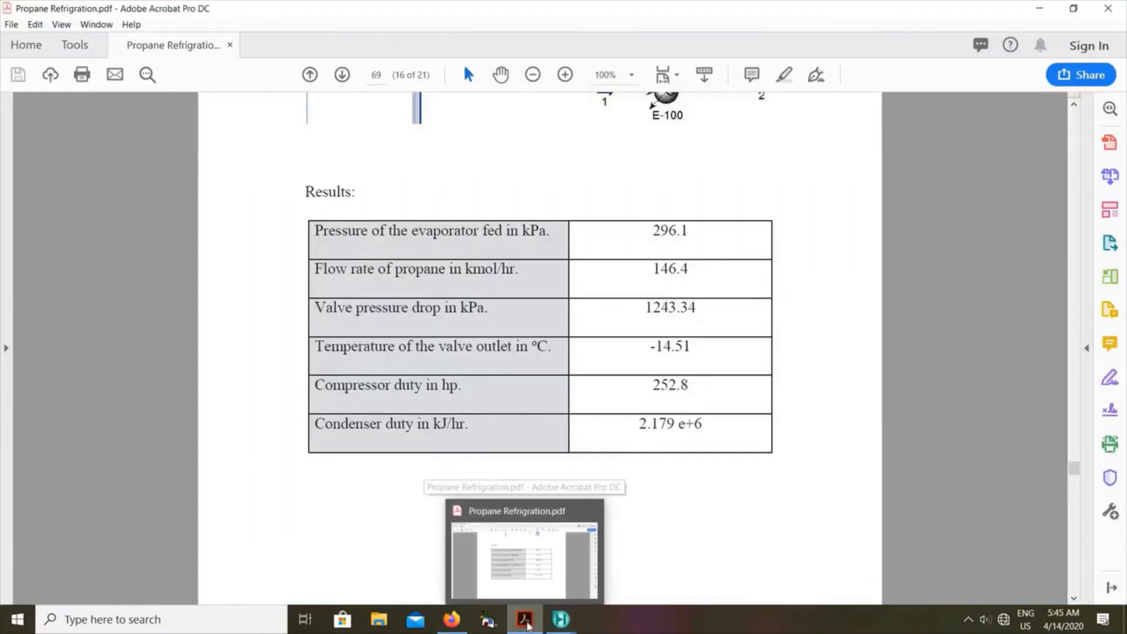
key(alt+Tab)
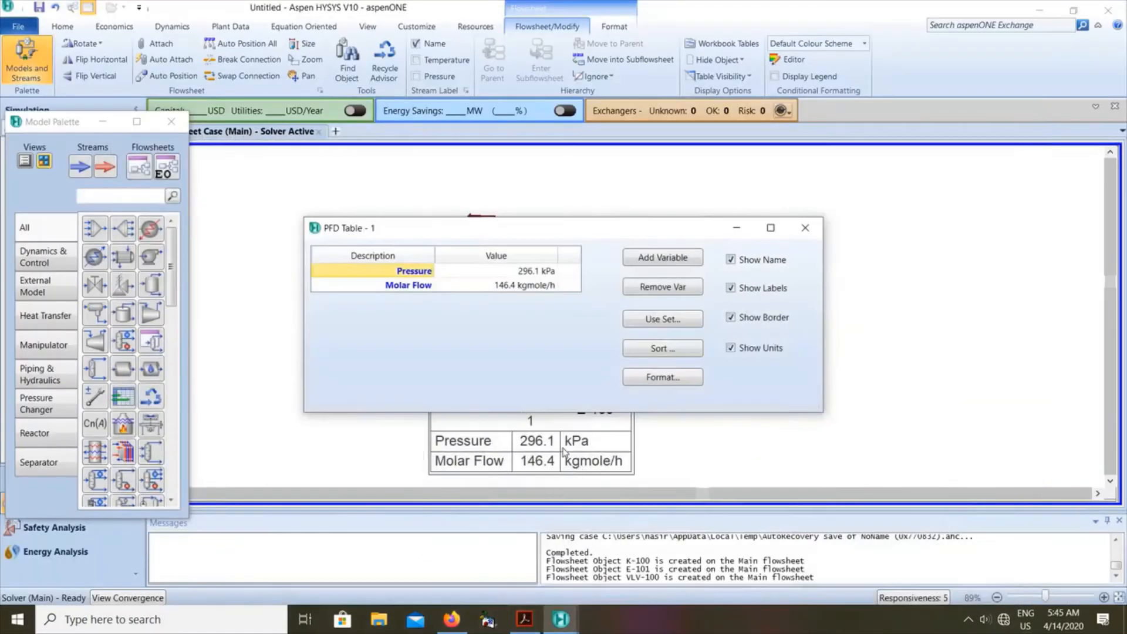
click(806, 230)
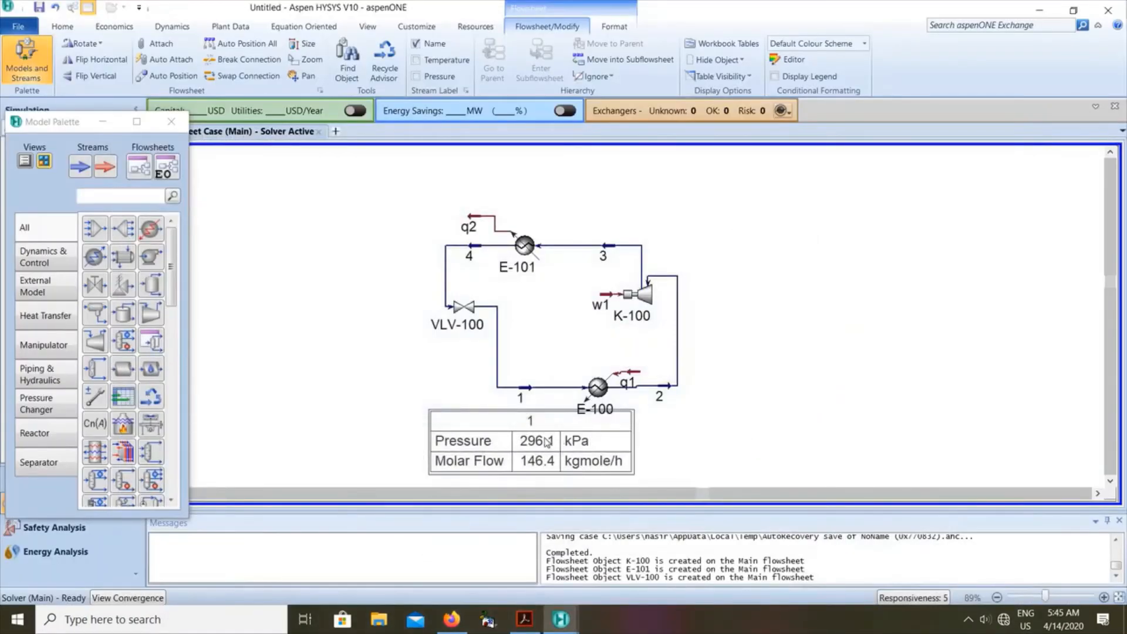
click(524, 411)
drag(524, 405, 521, 404)
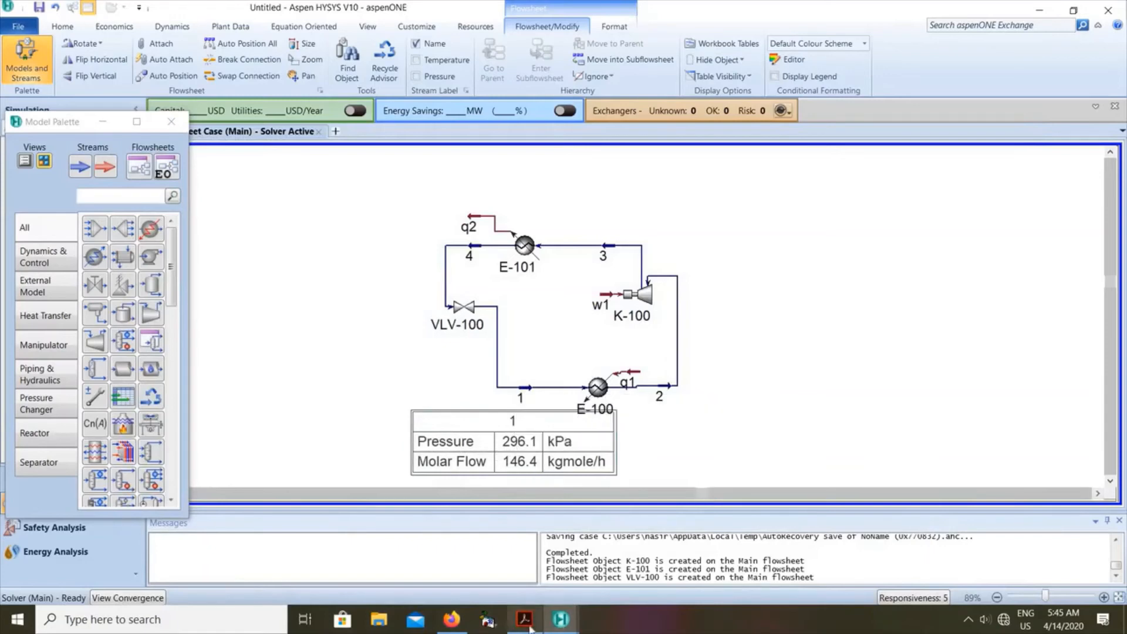
Check the Results table in Propane Refrigration.pdf, then show valve VLV-100's property table in Aspen HYSYS, place it beside the valve and close the model palette
key(alt+Tab)
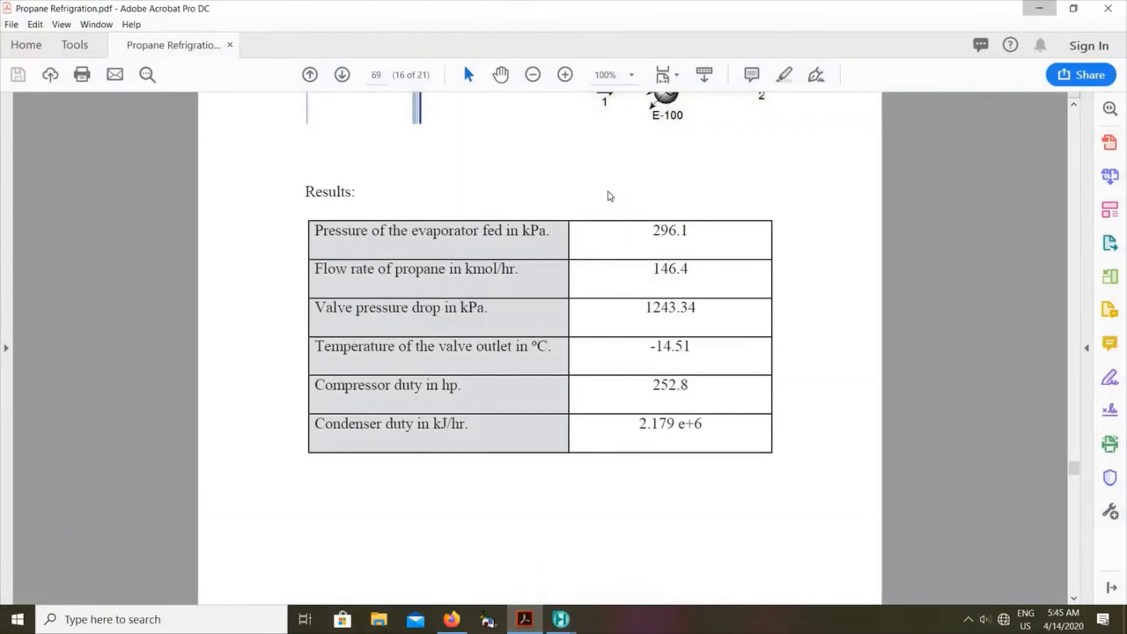
key(alt+Tab)
click(463, 316)
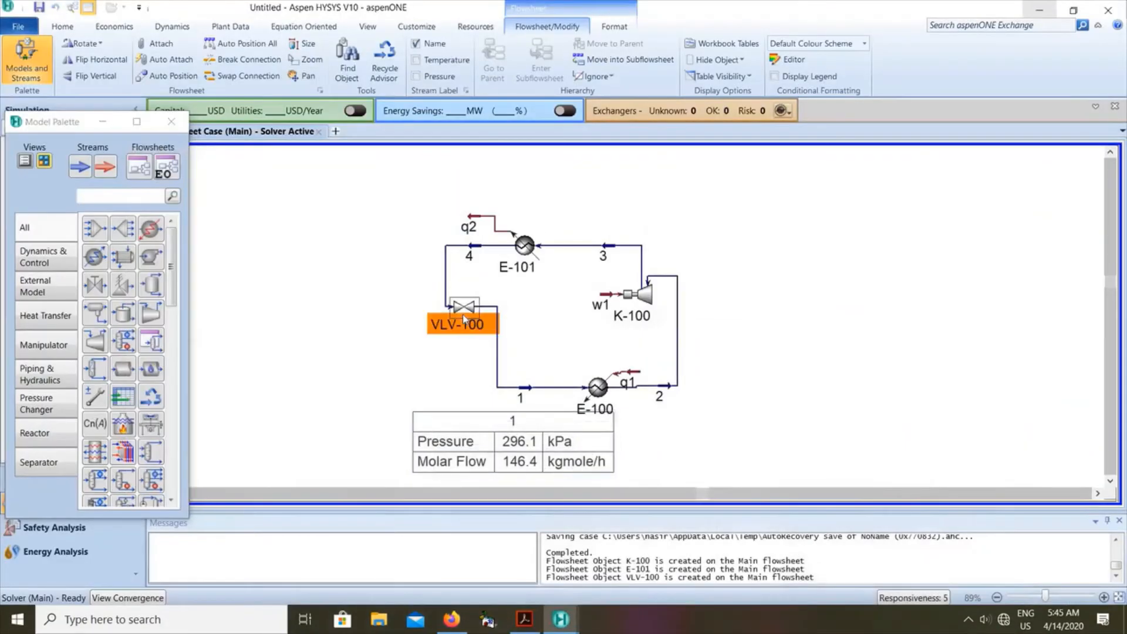
right_click(462, 315)
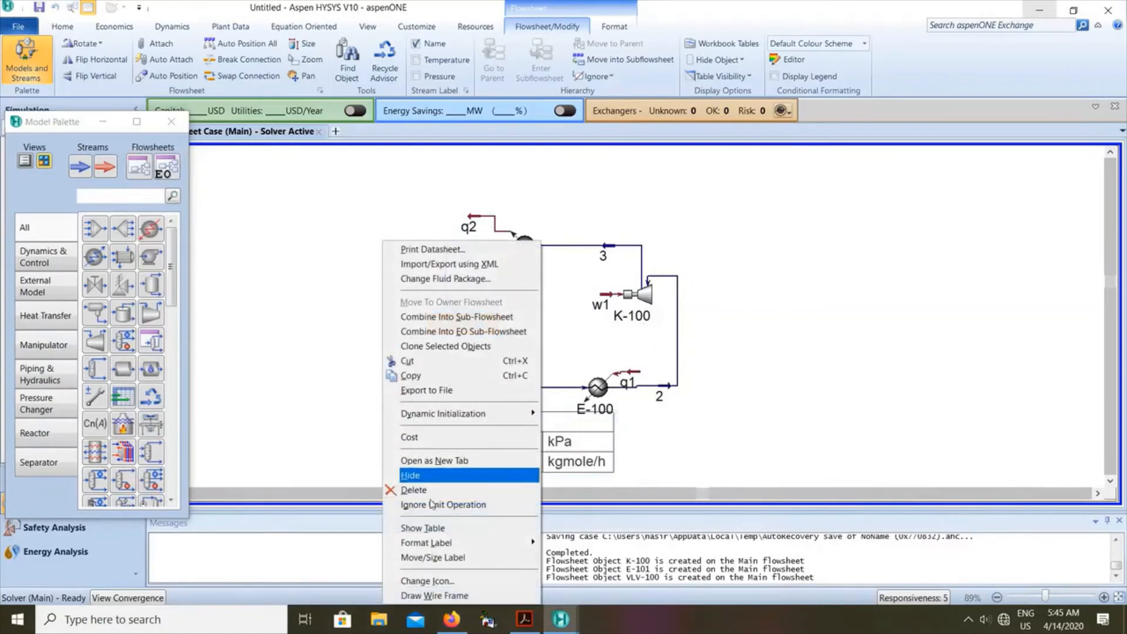
key(Return)
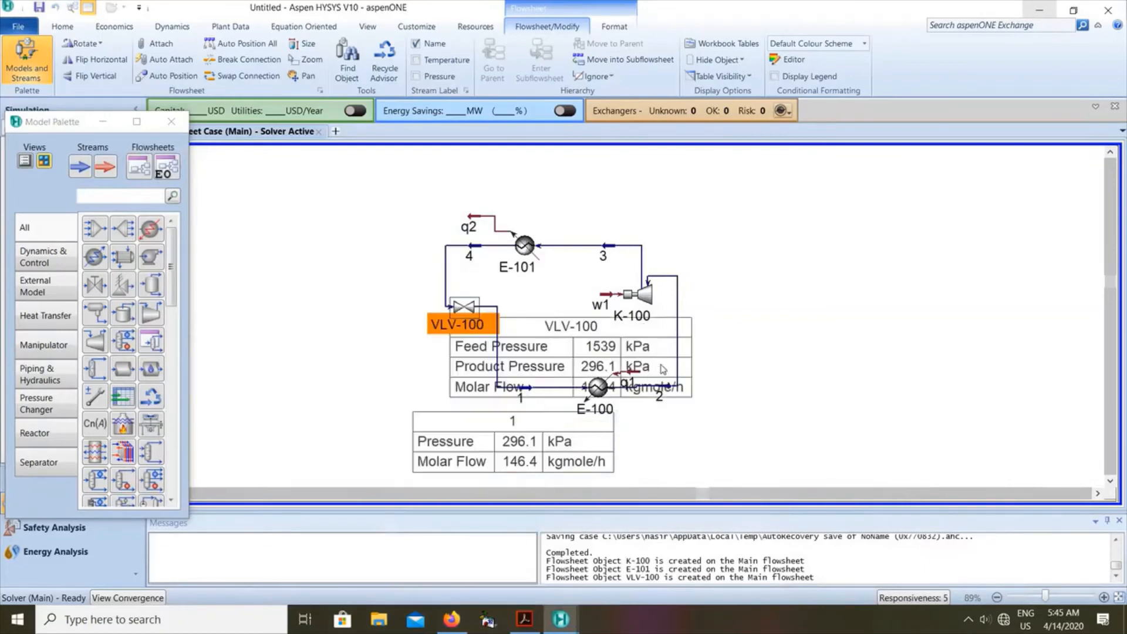
click(446, 389)
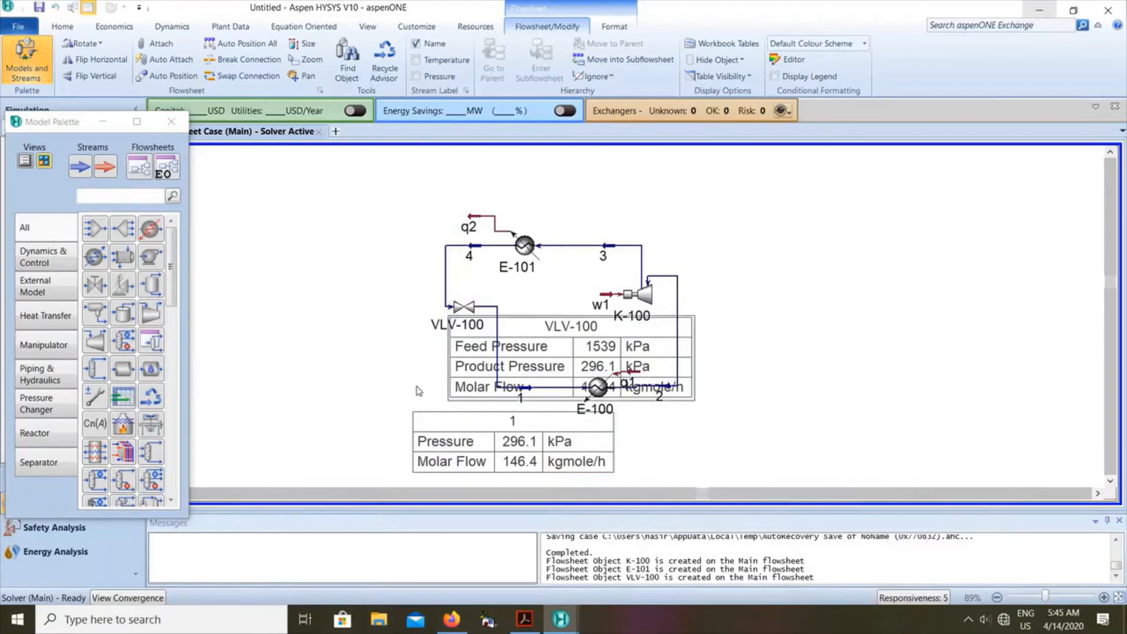
drag(411, 375, 364, 313)
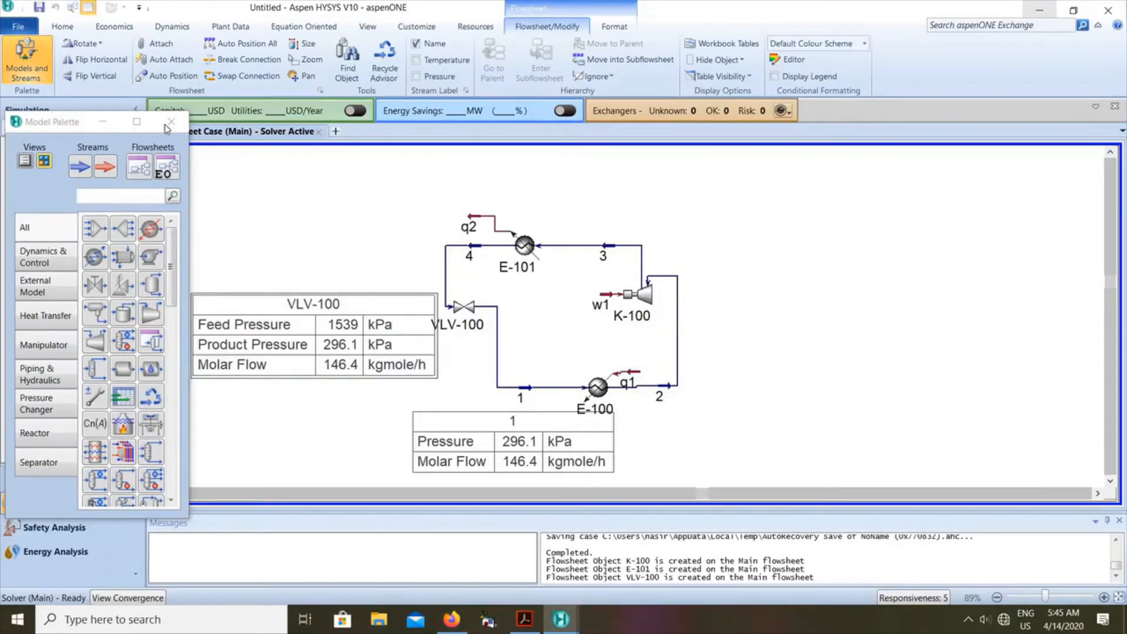
click(171, 121)
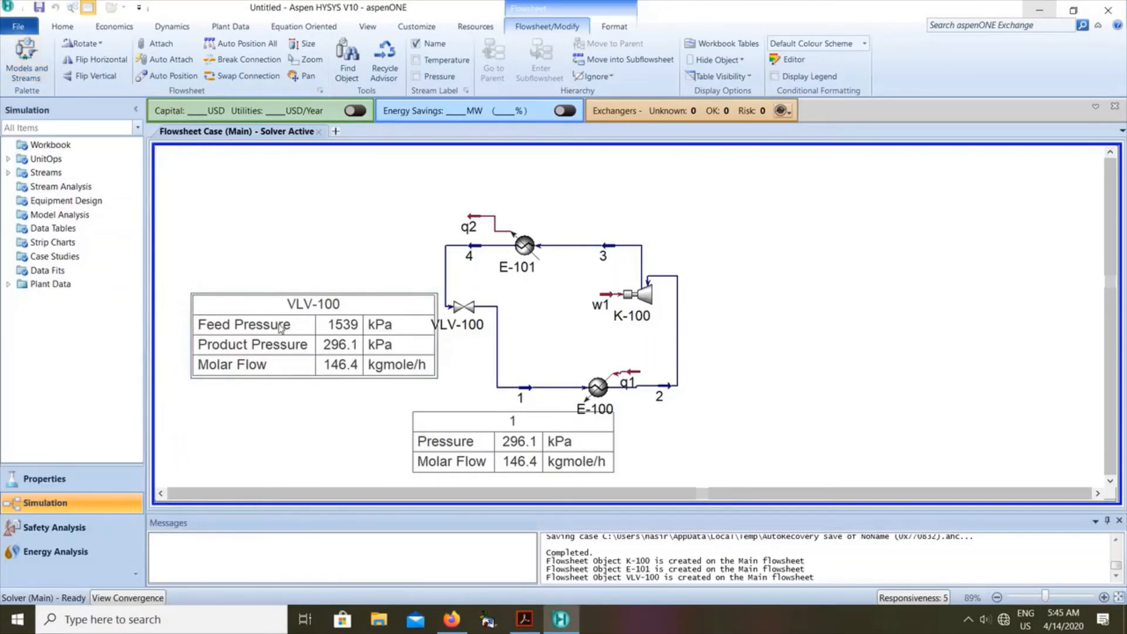
Remove the Feed Pressure, Product Pressure and Molar Flow variables from VLV-100's property table
double_click(280, 327)
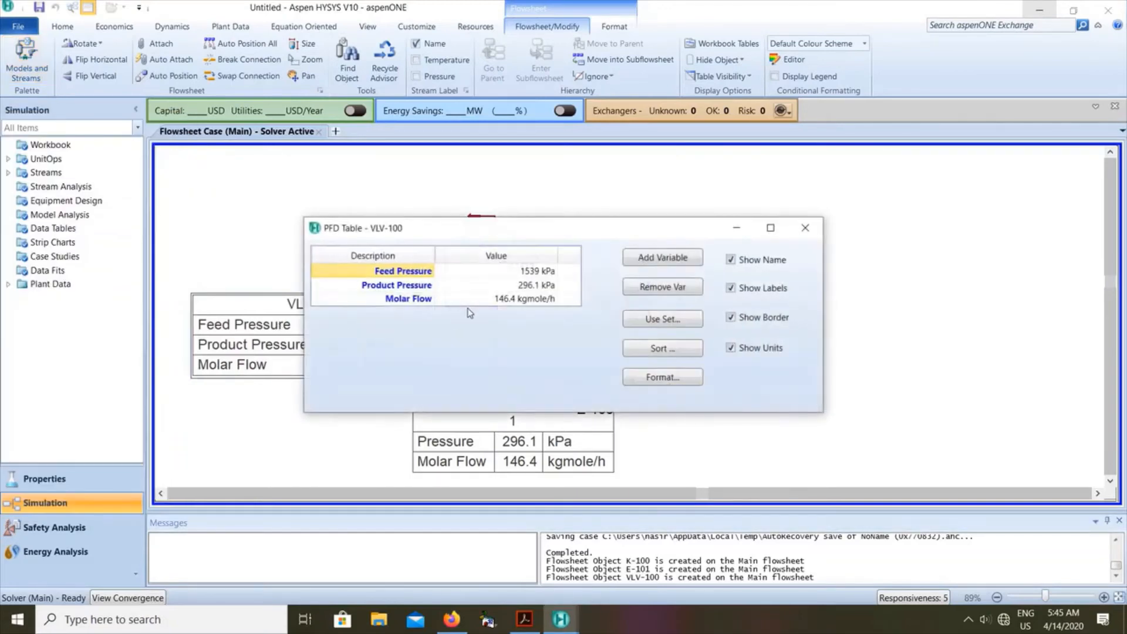
click(657, 295)
click(656, 294)
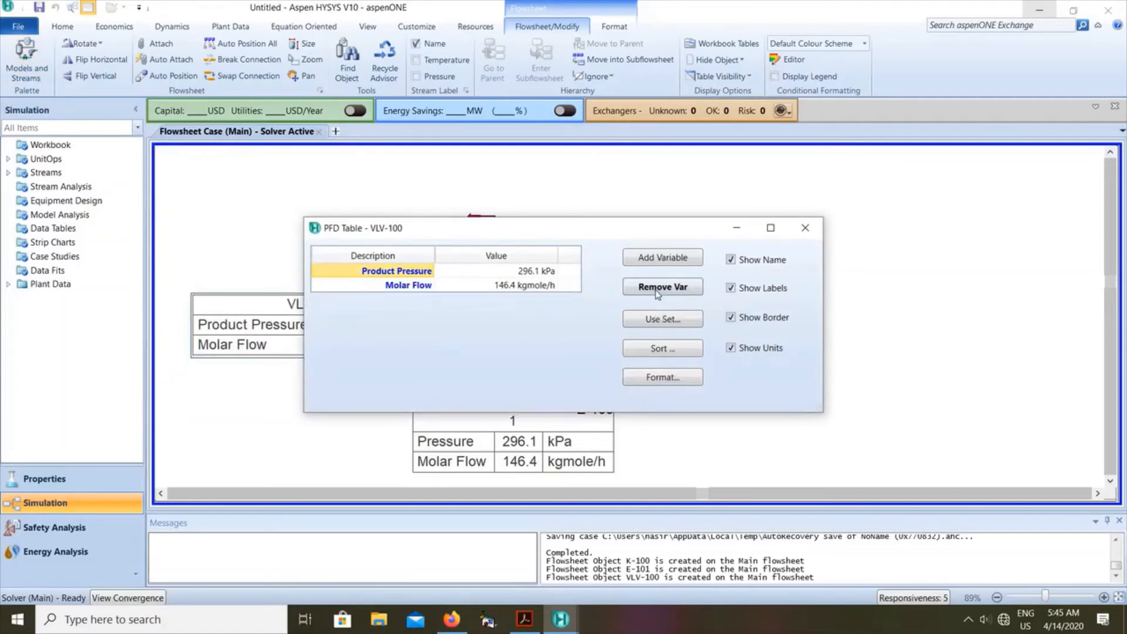
click(657, 293)
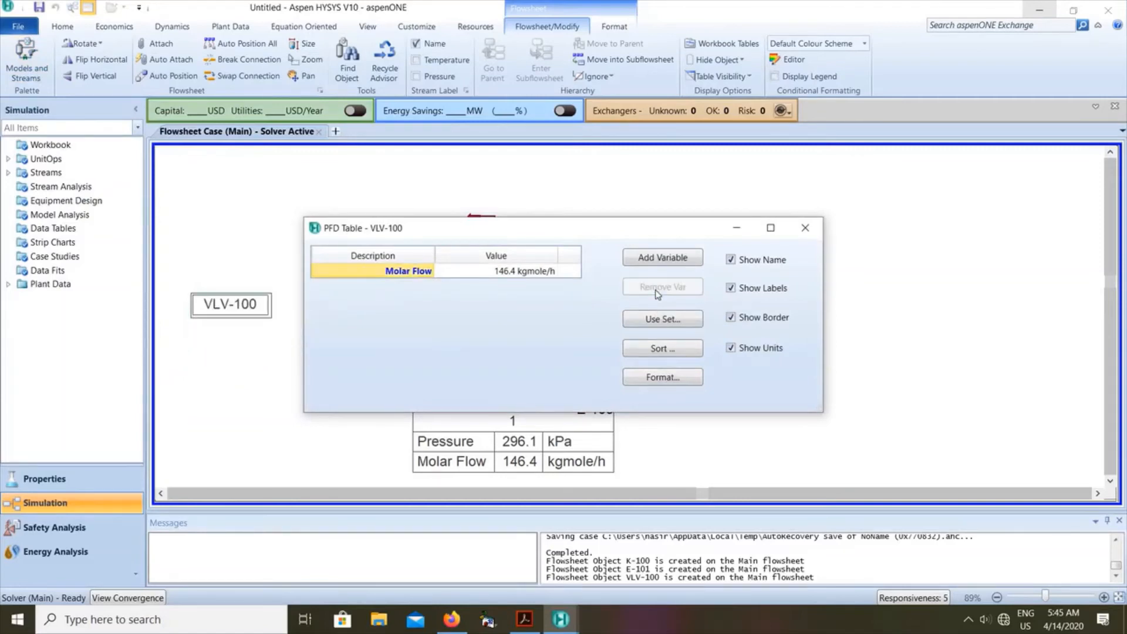
Add the Pressure Drop variable to VLV-100's property table and move the table closer to the valve
click(663, 258)
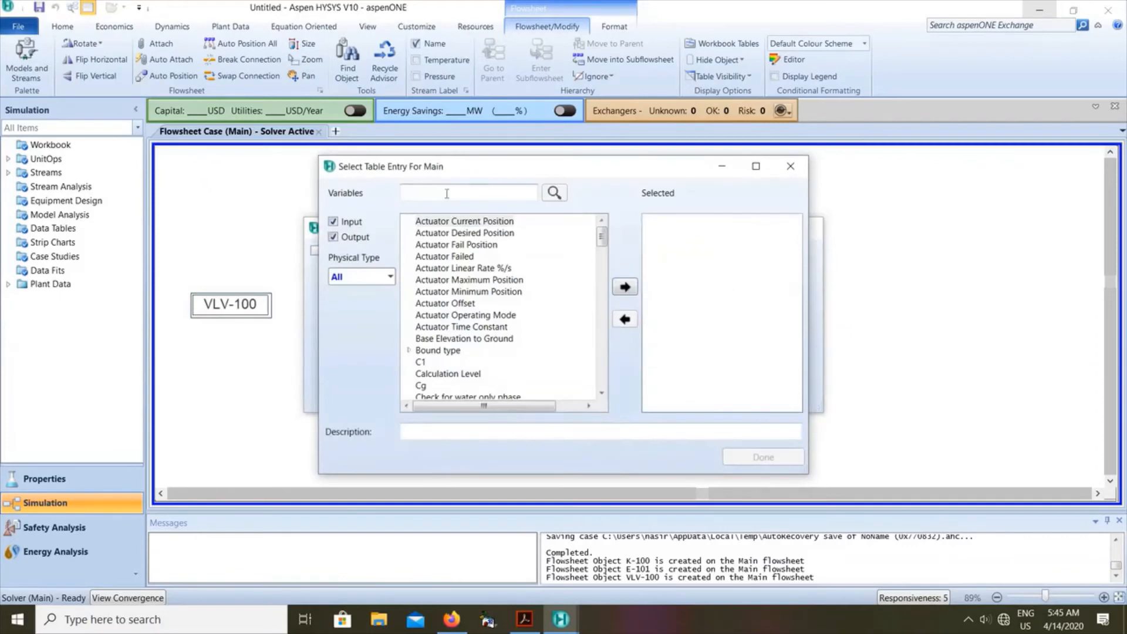
click(447, 193)
text(press)
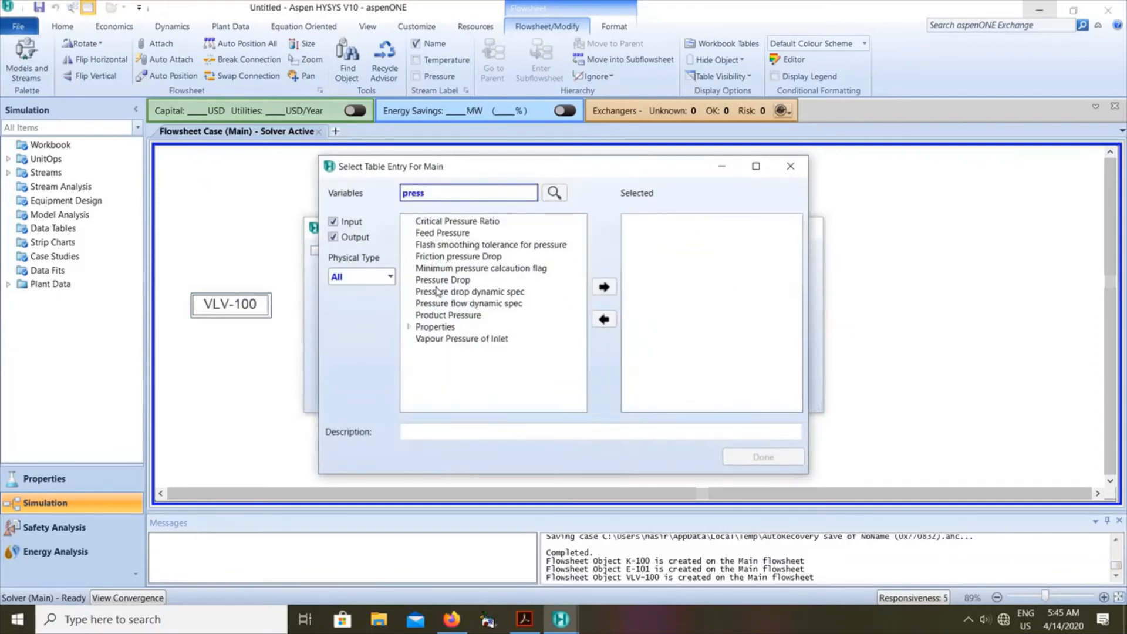
click(443, 280)
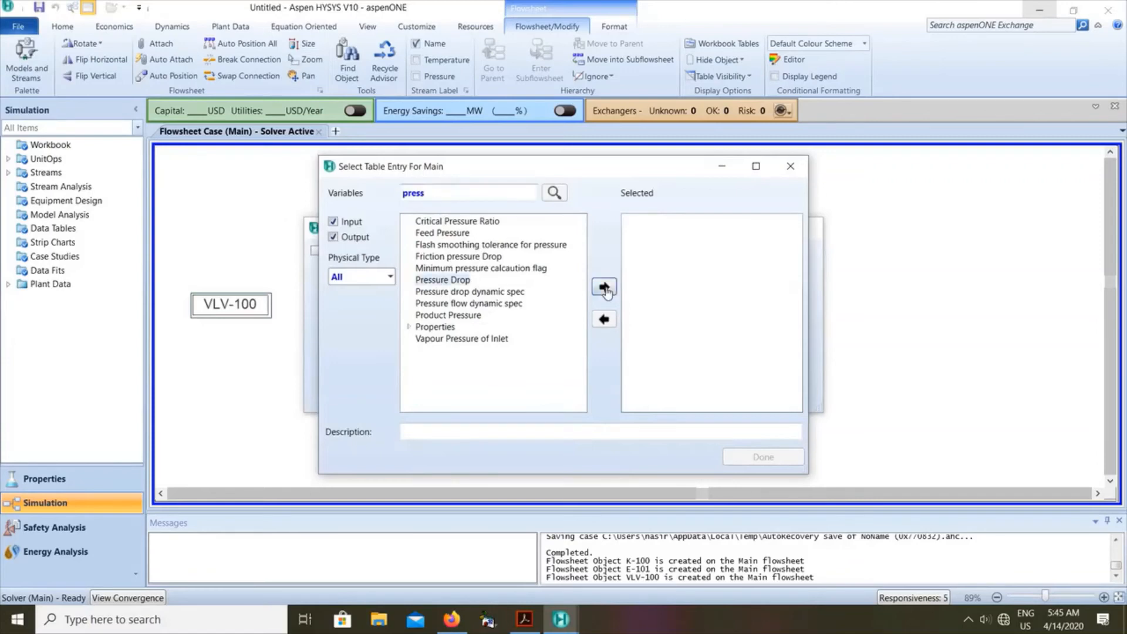
click(604, 286)
click(753, 469)
click(805, 228)
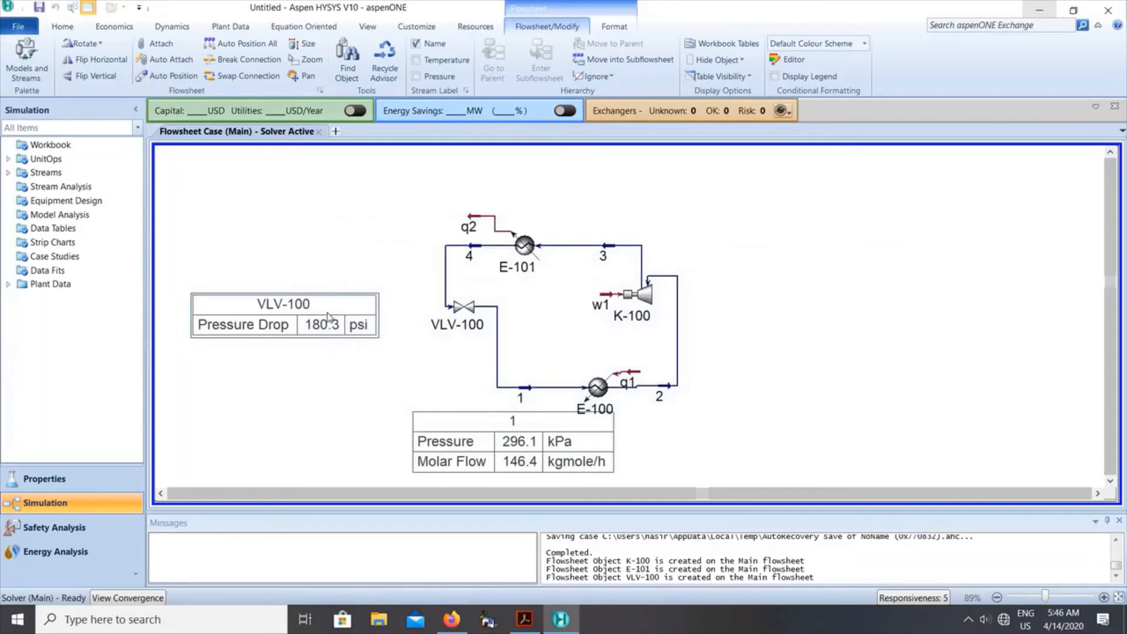
drag(359, 317, 383, 315)
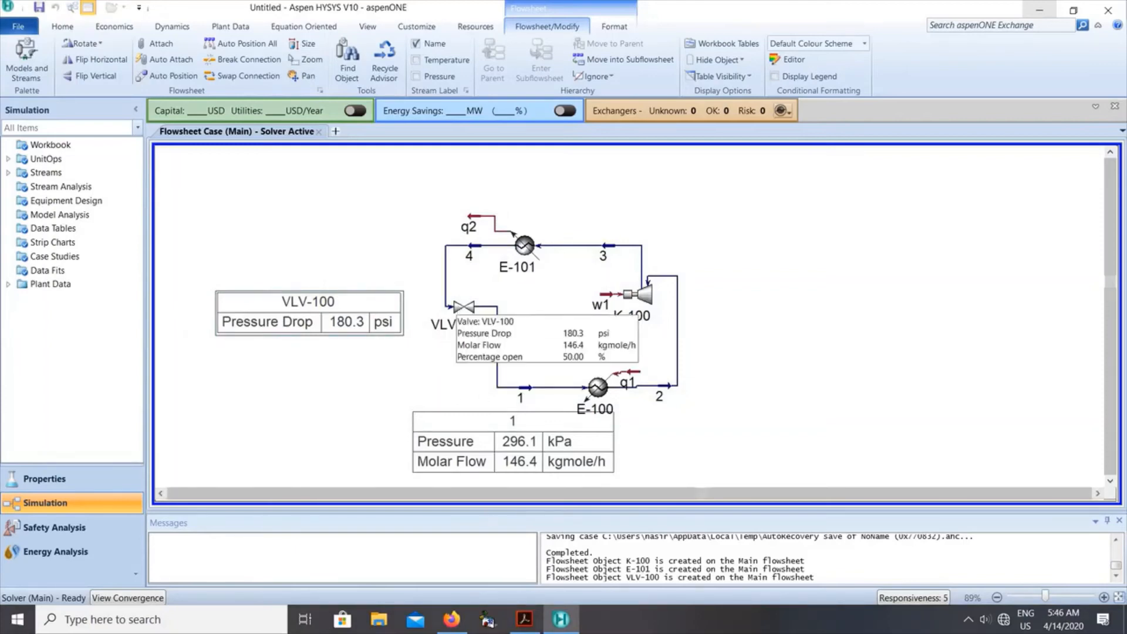
Compare the valve pressure drop in Propane Refrigration.pdf with VLV-100's Delta P in kPa in Aspen HYSYS
click(534, 622)
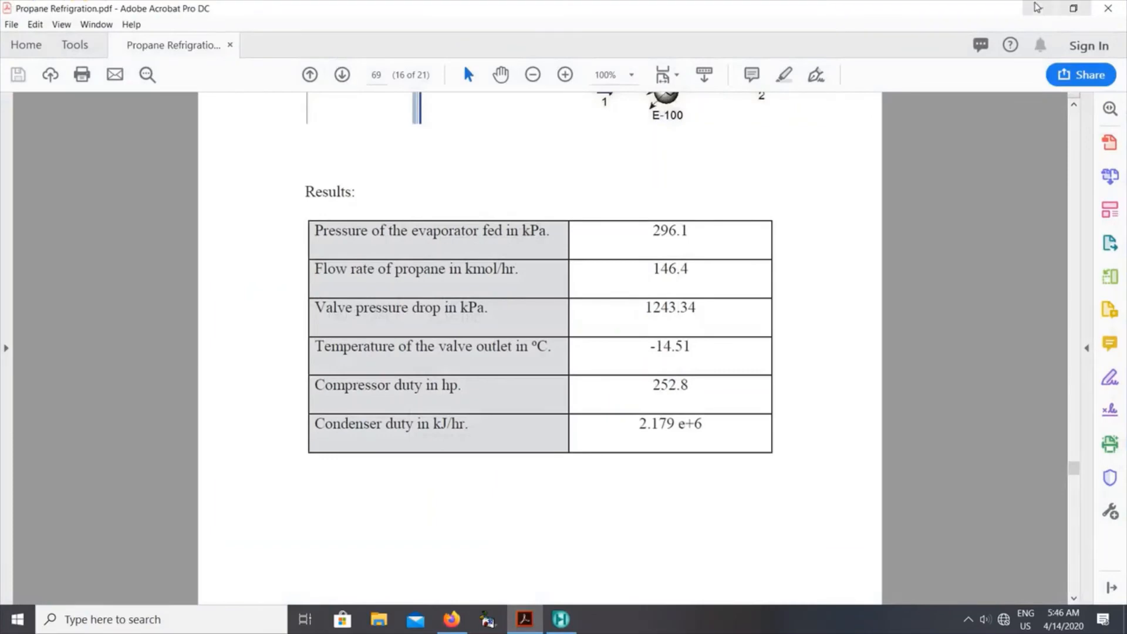
click(1040, 8)
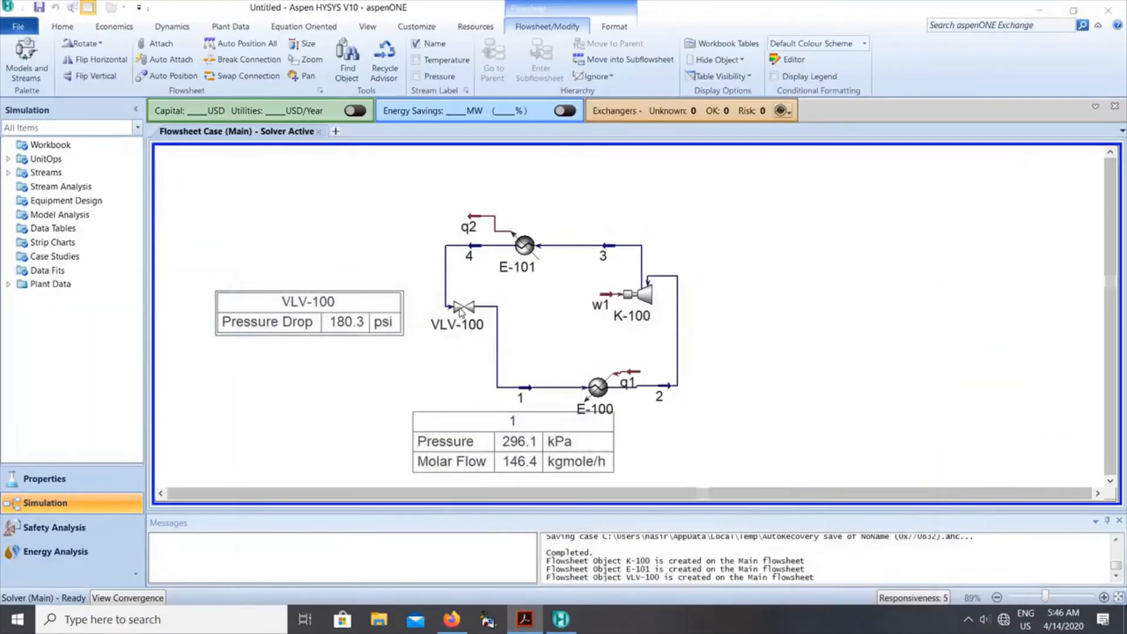
double_click(461, 309)
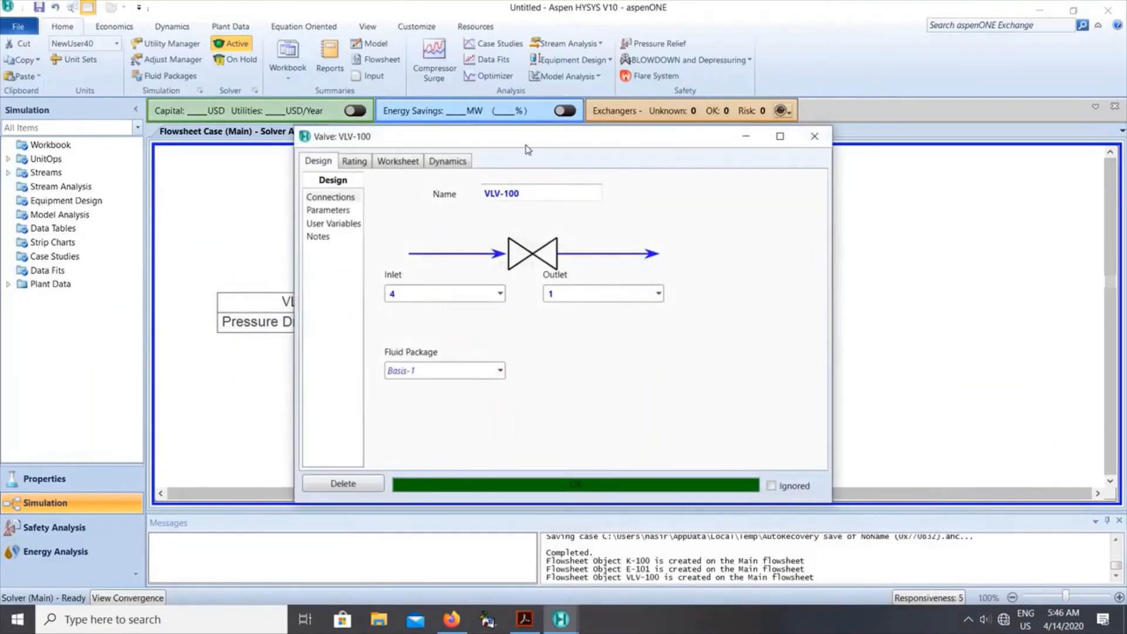
drag(458, 153, 390, 161)
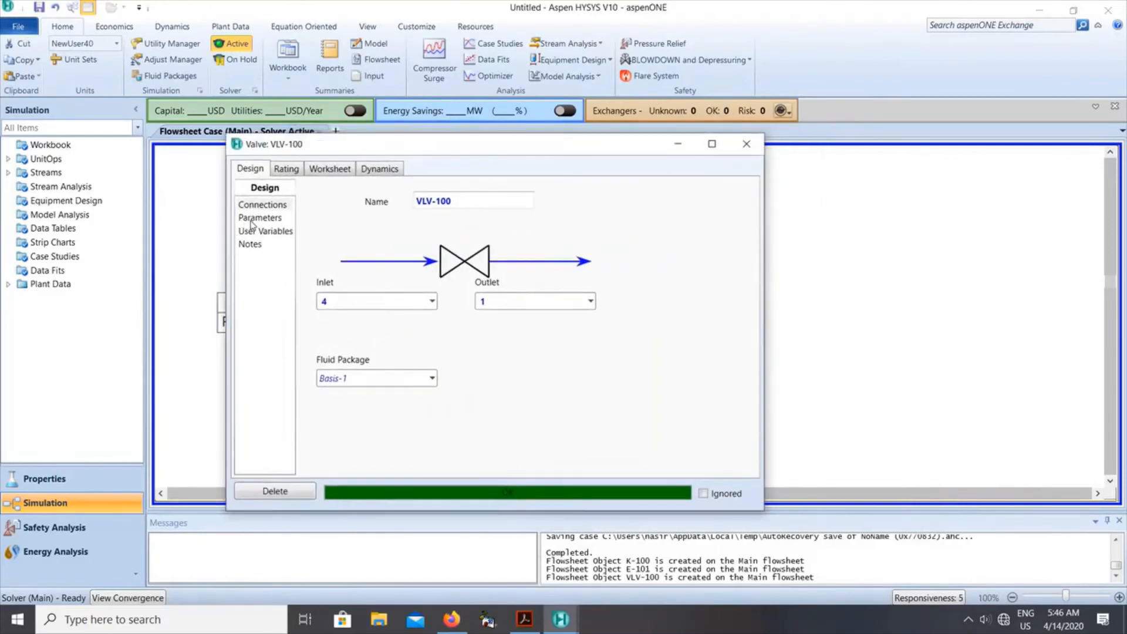
click(254, 218)
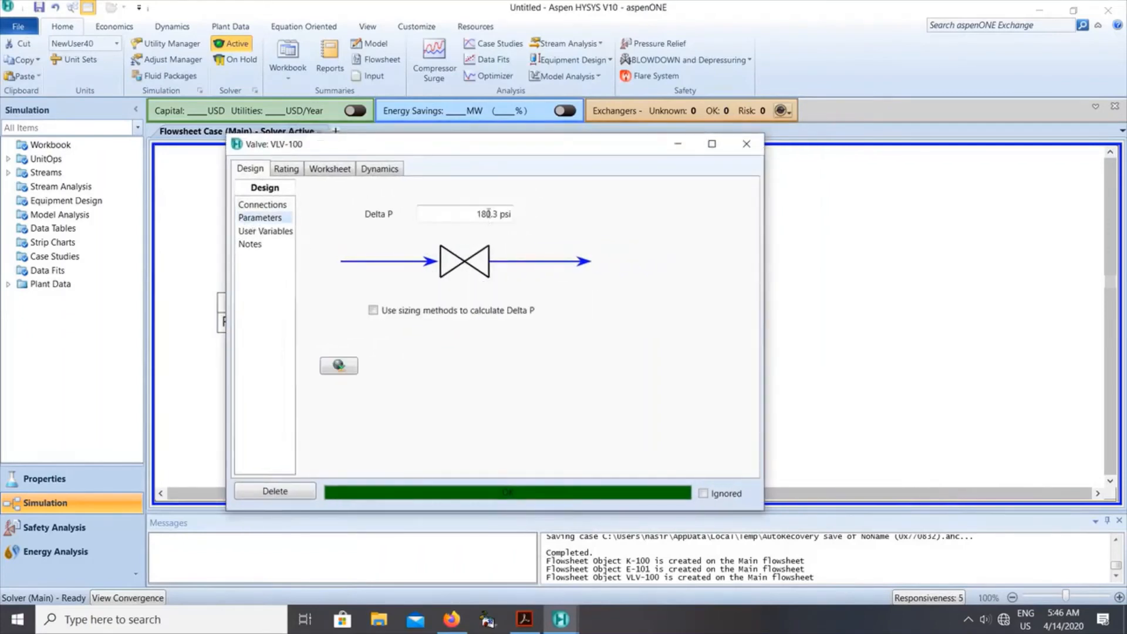
mouse_move(488, 213)
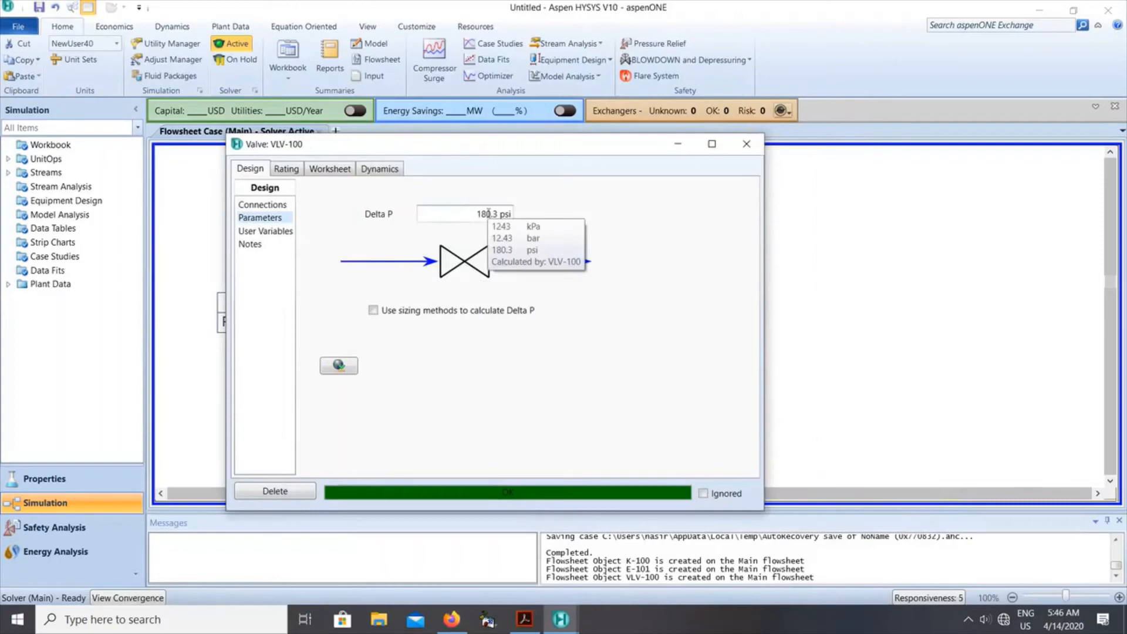
click(746, 145)
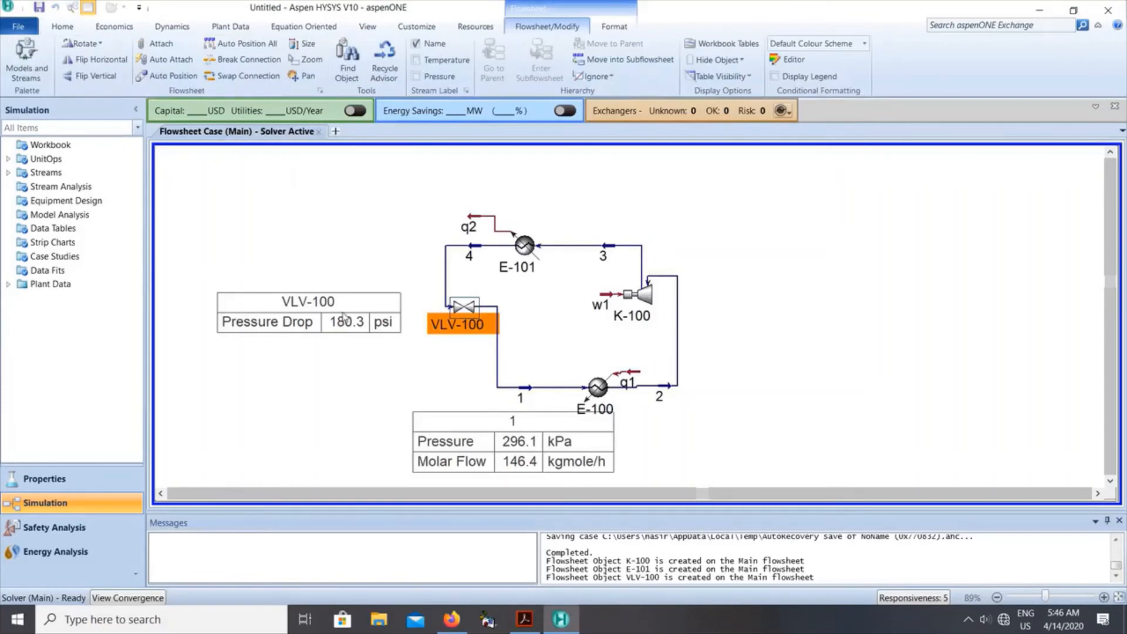
Shift the VLV-100 table slightly nearer the valve, look up the valve outlet temperature in Propane Refrigration.pdf, and return to Aspen HYSYS
drag(346, 318, 361, 320)
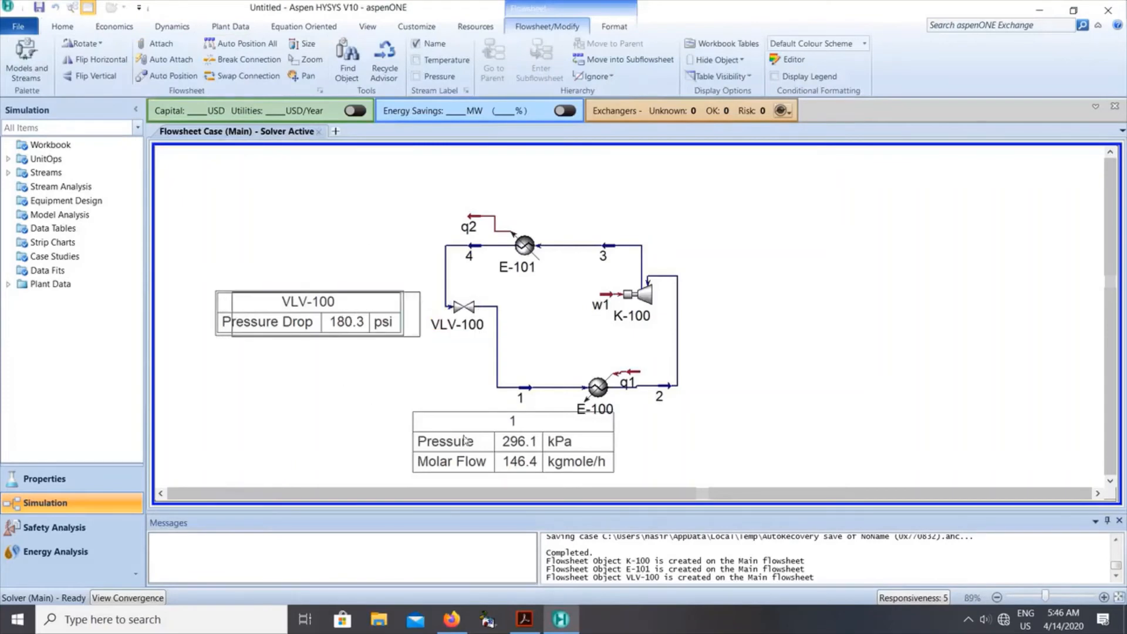
click(524, 619)
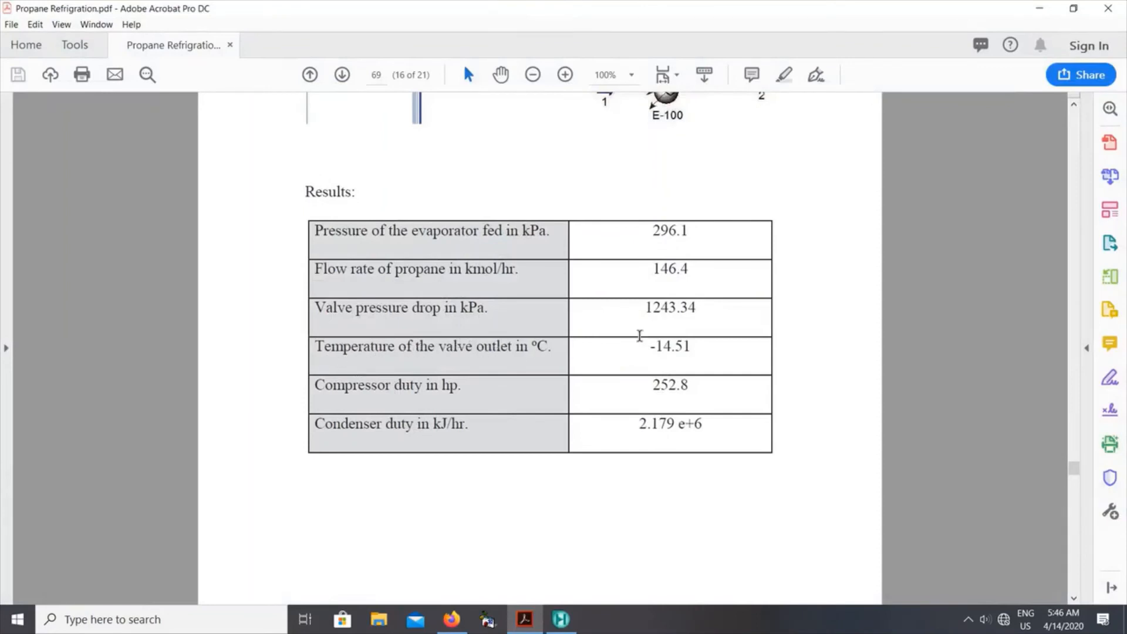
click(1039, 8)
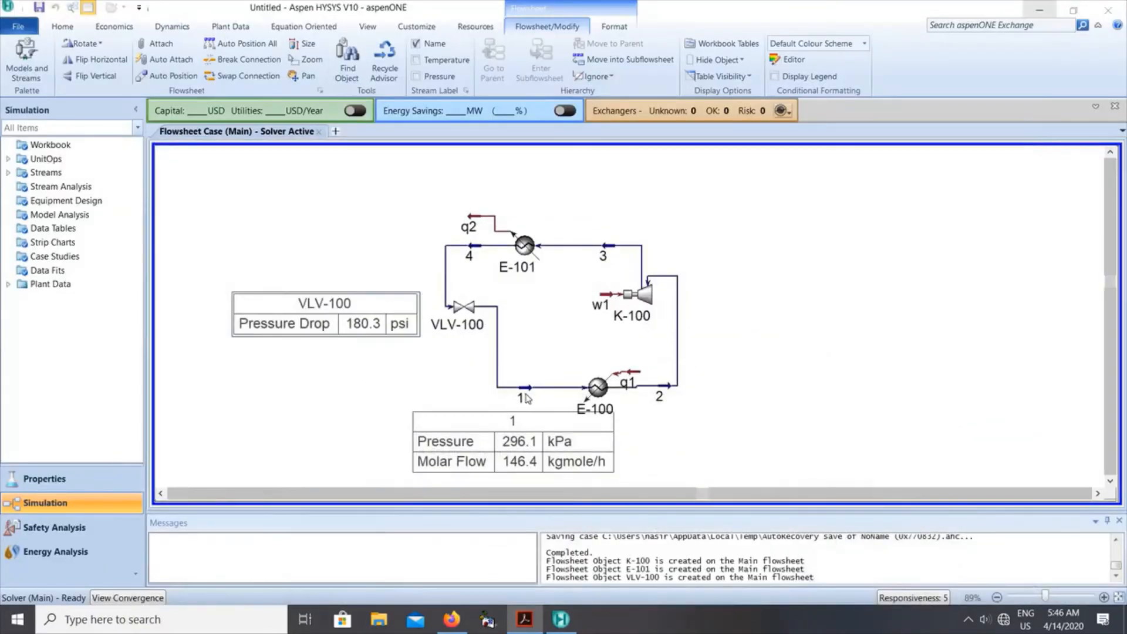
Add the Temperature variable to stream 1's property table
mouse_move(519, 400)
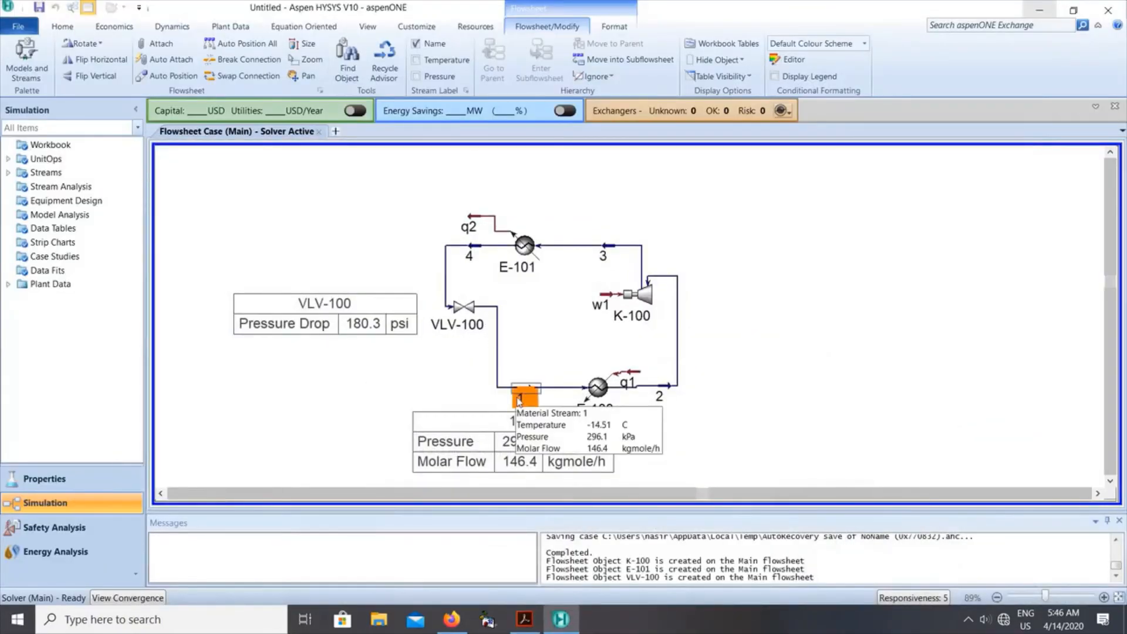
double_click(495, 452)
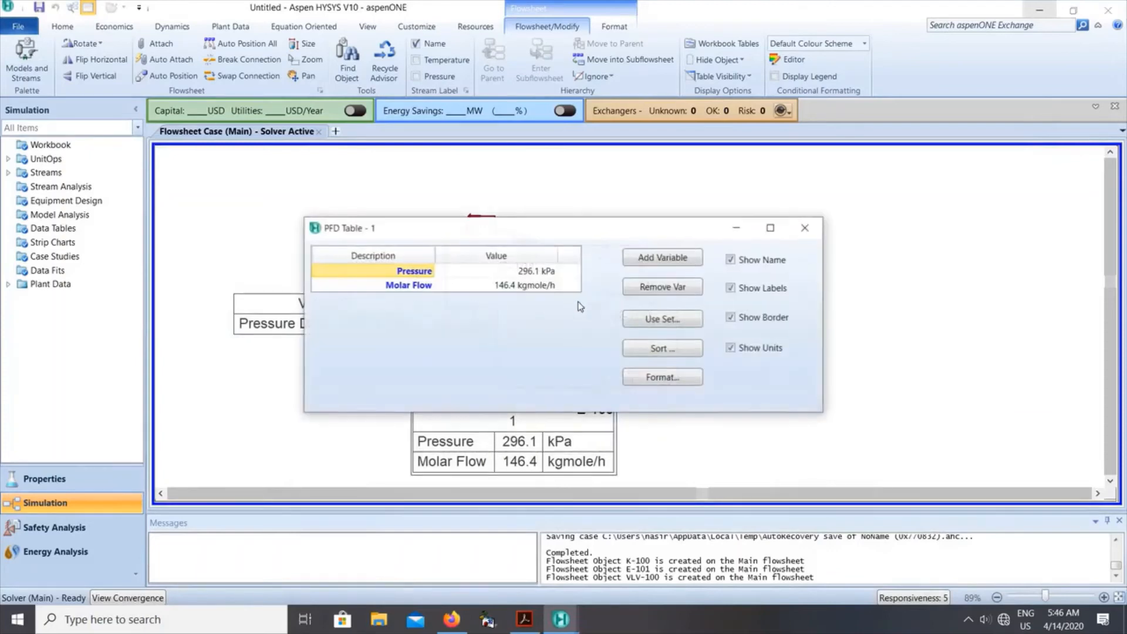
click(664, 267)
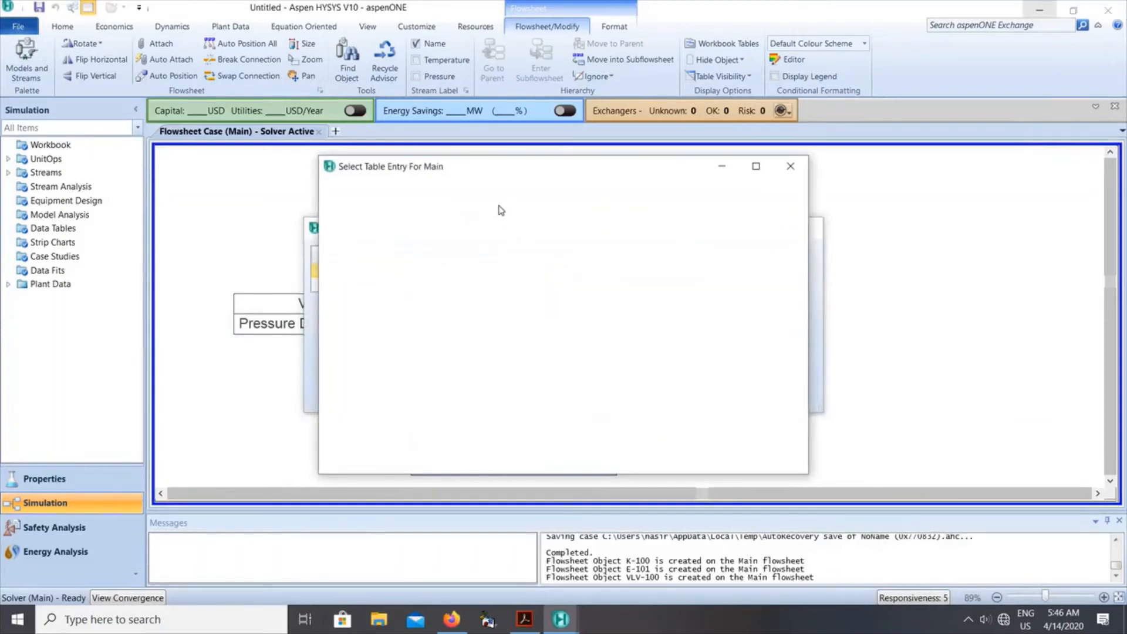
click(466, 196)
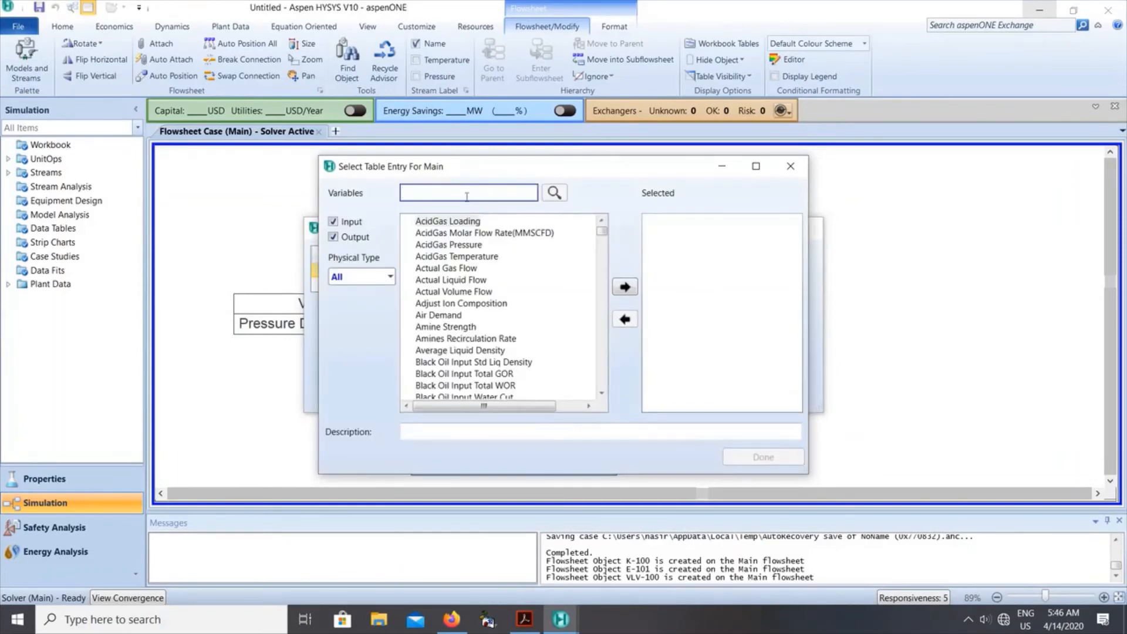
text(tem)
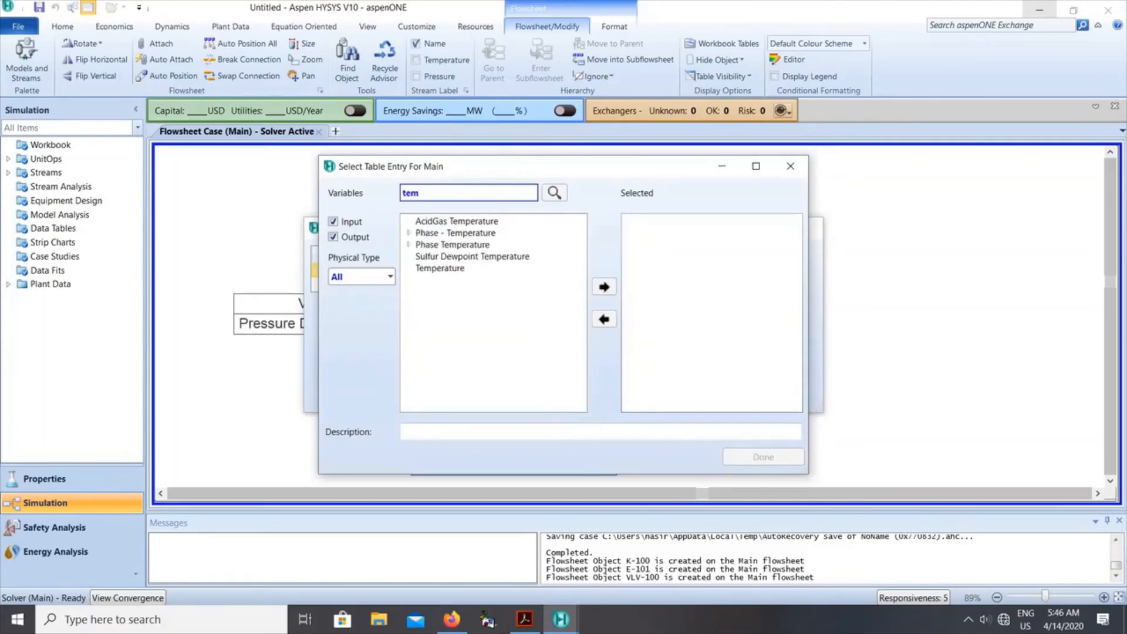
click(435, 269)
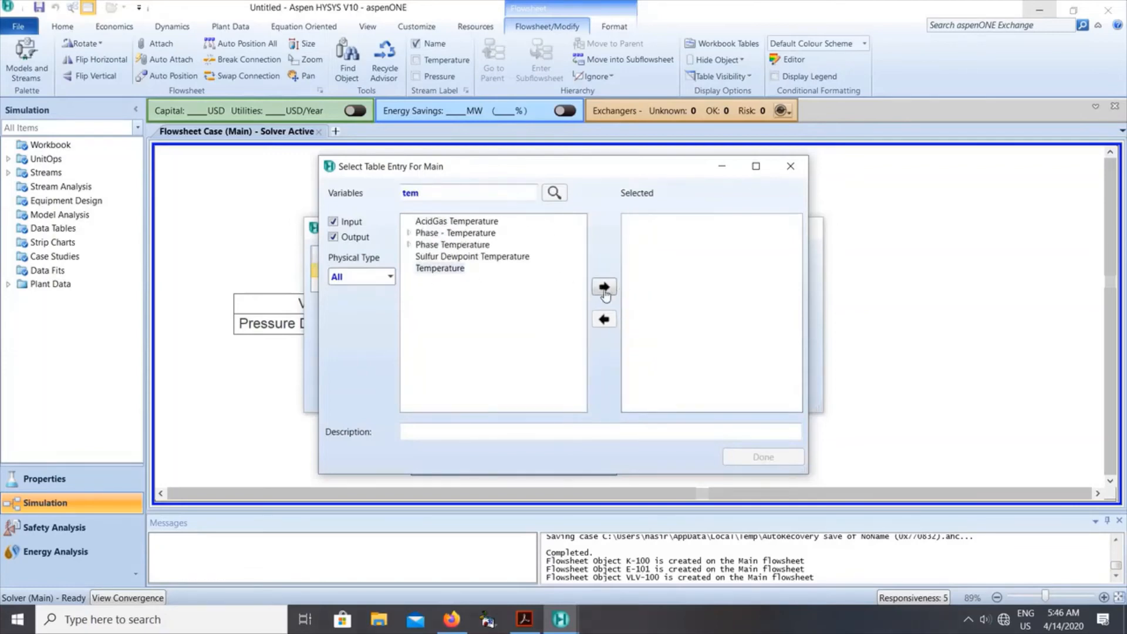
click(604, 286)
click(762, 457)
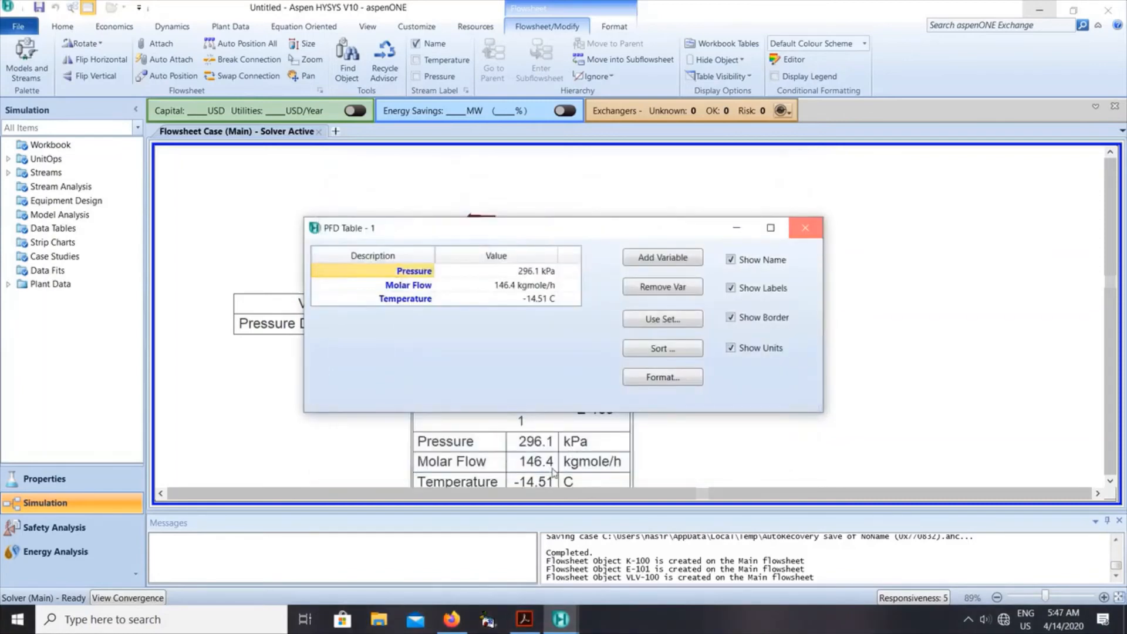
click(812, 230)
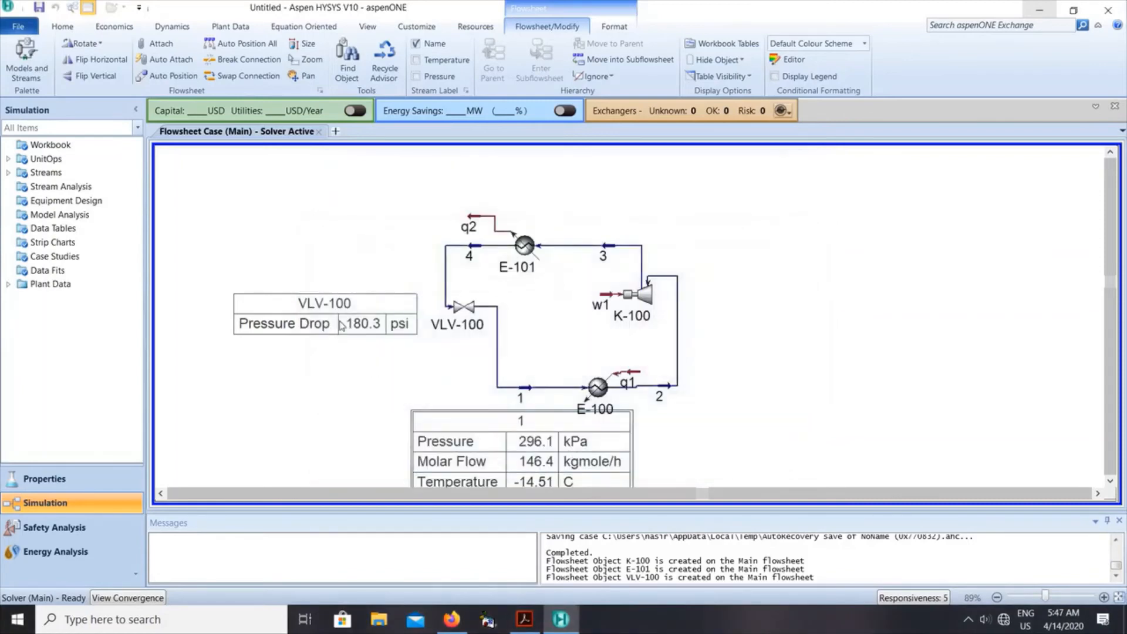
Look up the compressor duty in the Results table of Propane Refrigration.pdf, and return to the flowsheet in Aspen HYSYS
click(524, 619)
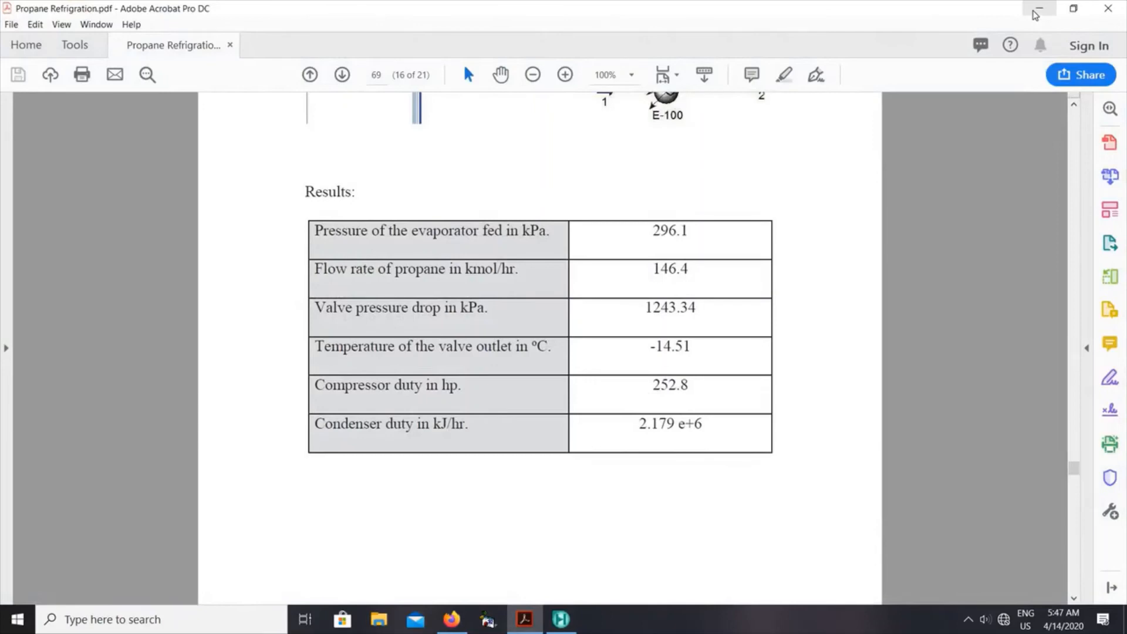
click(1037, 10)
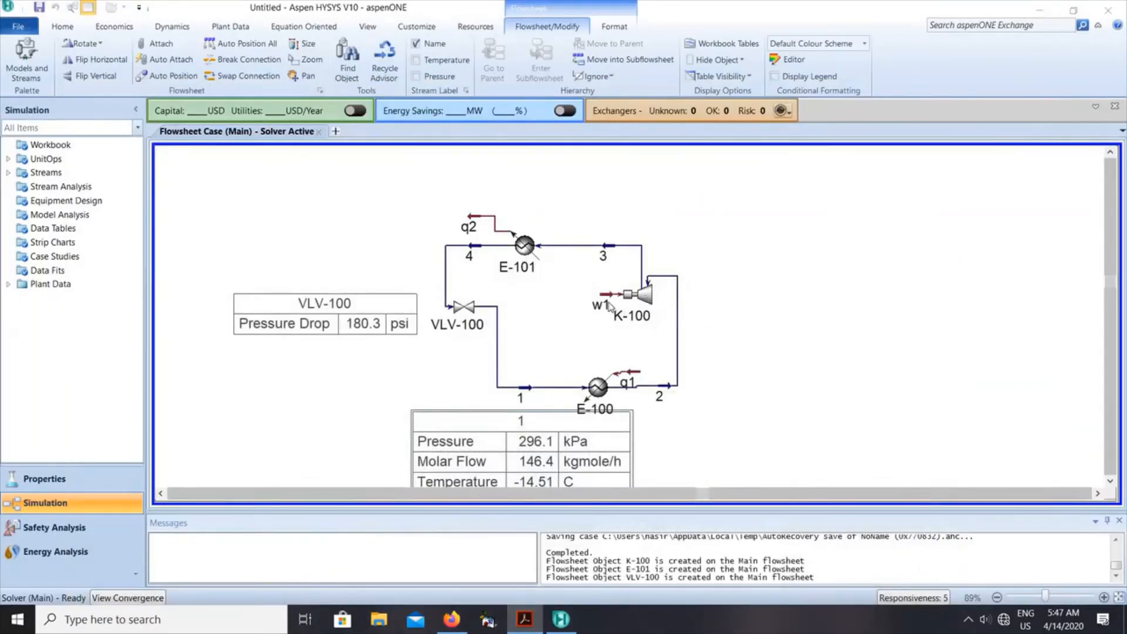
Move energy stream w1 slightly farther away from compressor K-100 on the flowsheet
mouse_move(605, 305)
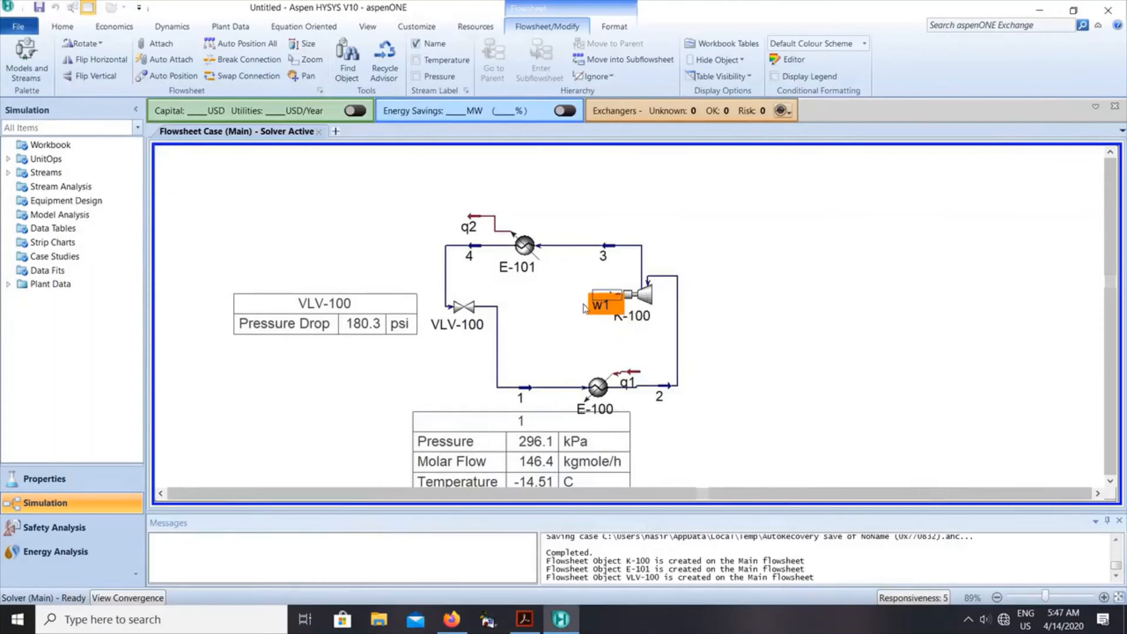
drag(603, 306, 584, 308)
right_click(584, 308)
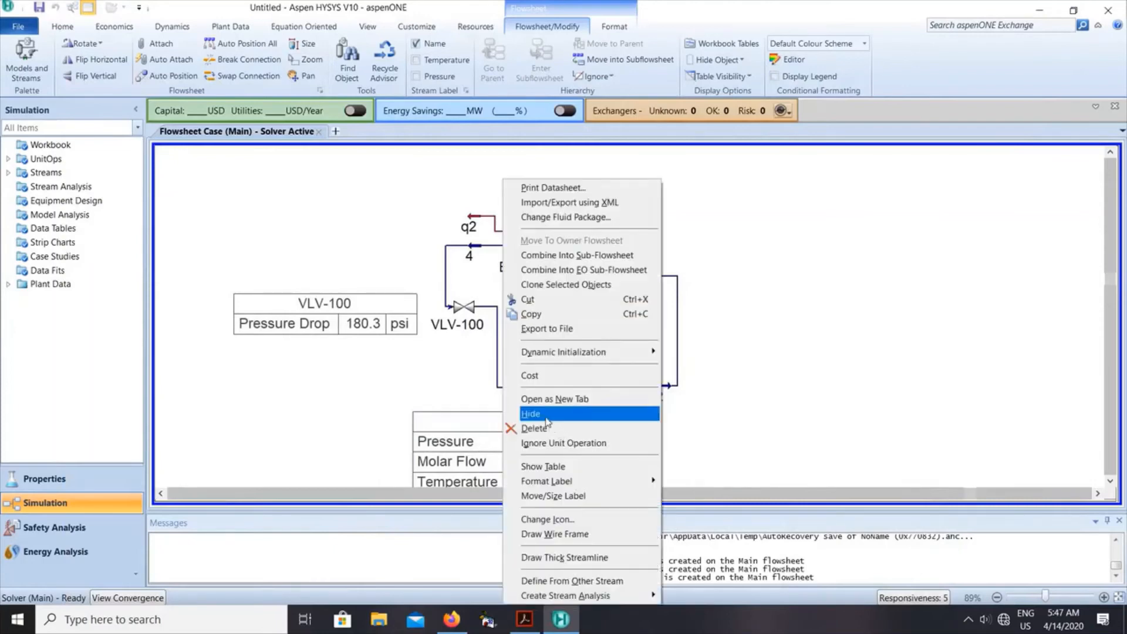
click(769, 314)
drag(850, 295, 849, 322)
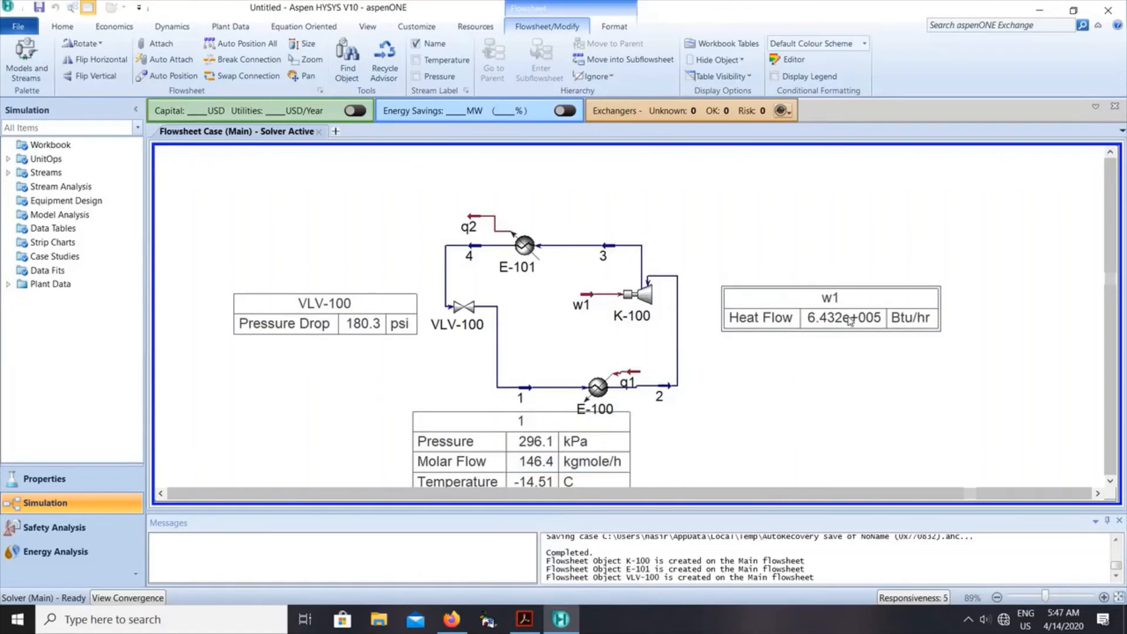
click(523, 618)
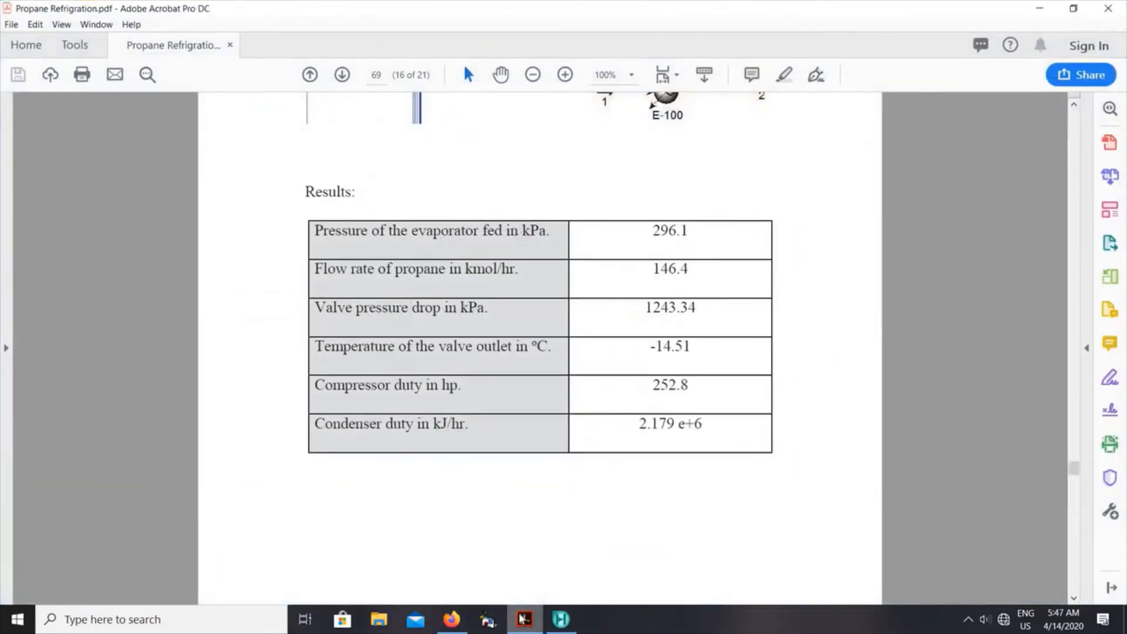
click(520, 618)
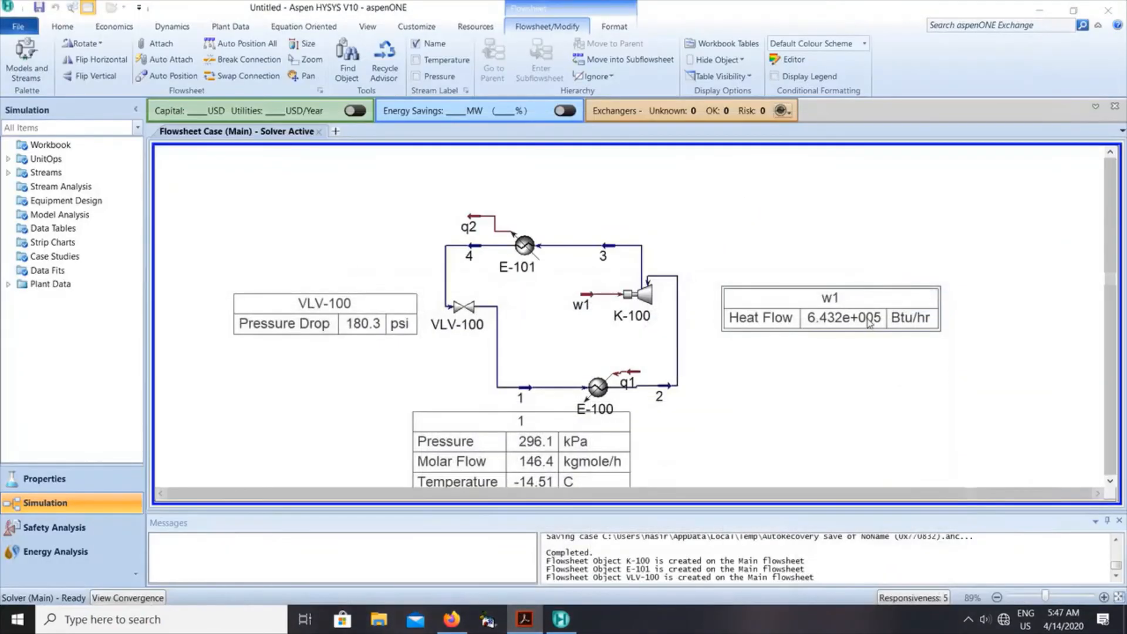
key(Delete)
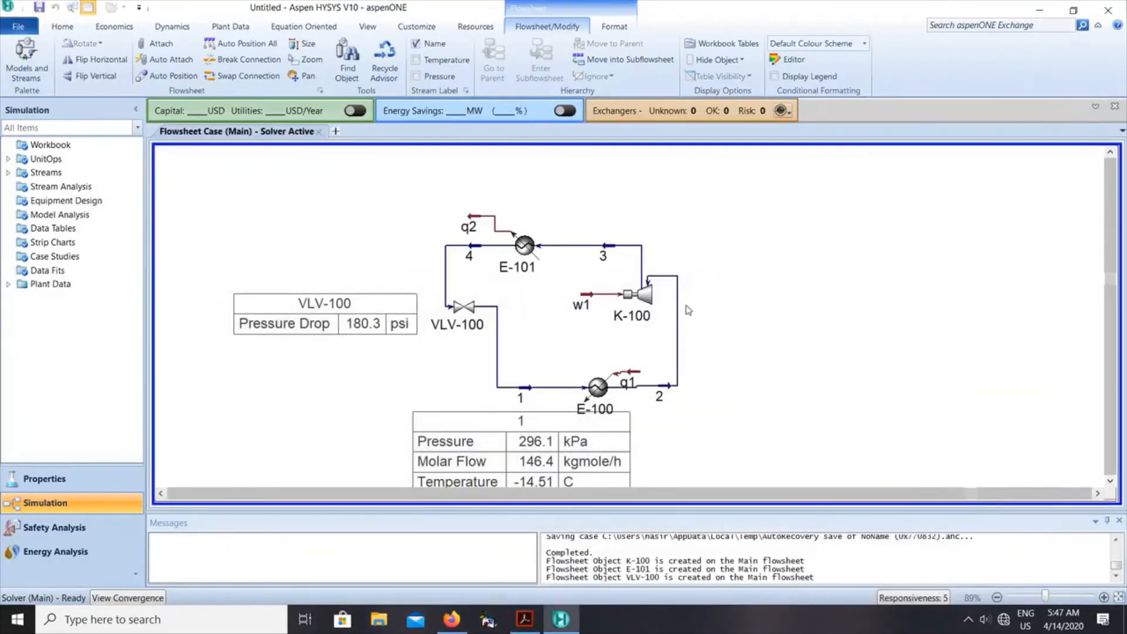
Show the property table of compressor K-100 and place it beside the compressor, clear of the cycle's lines
click(645, 306)
right_click(644, 307)
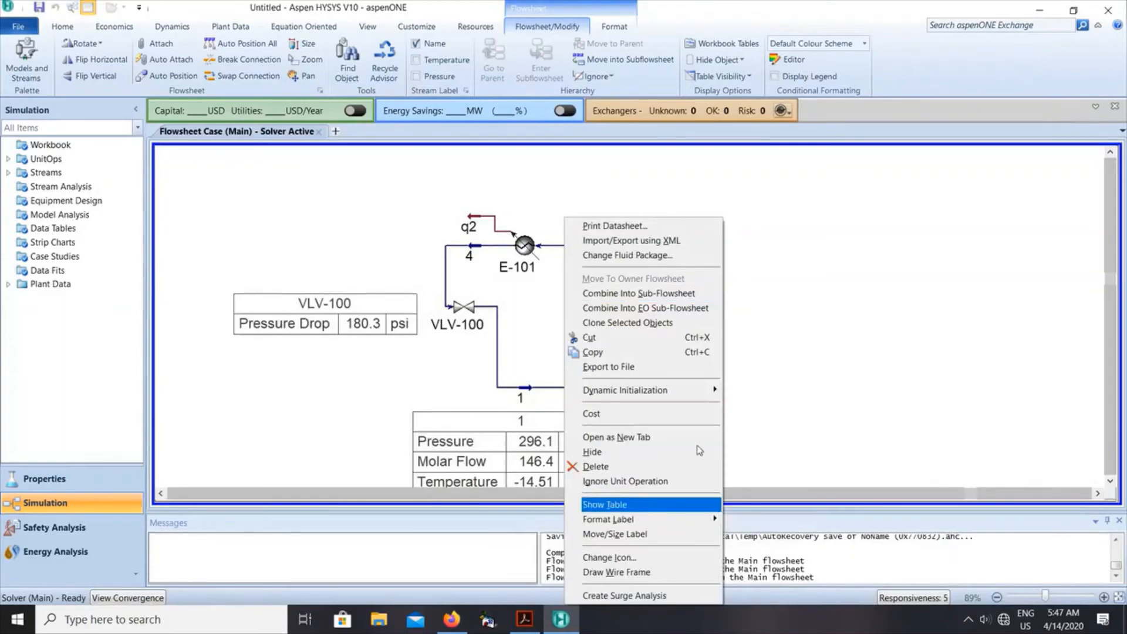
click(604, 504)
drag(790, 375, 892, 330)
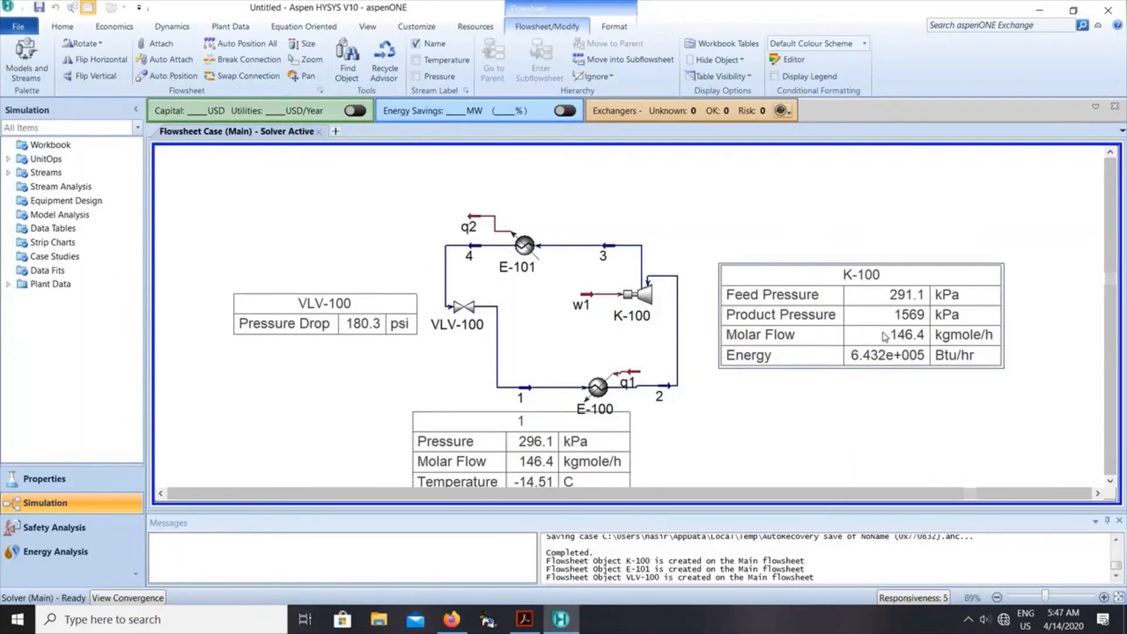
Remove the Feed Pressure, Product Pressure, Molar Flow and Energy variables from K-100's property table
double_click(803, 313)
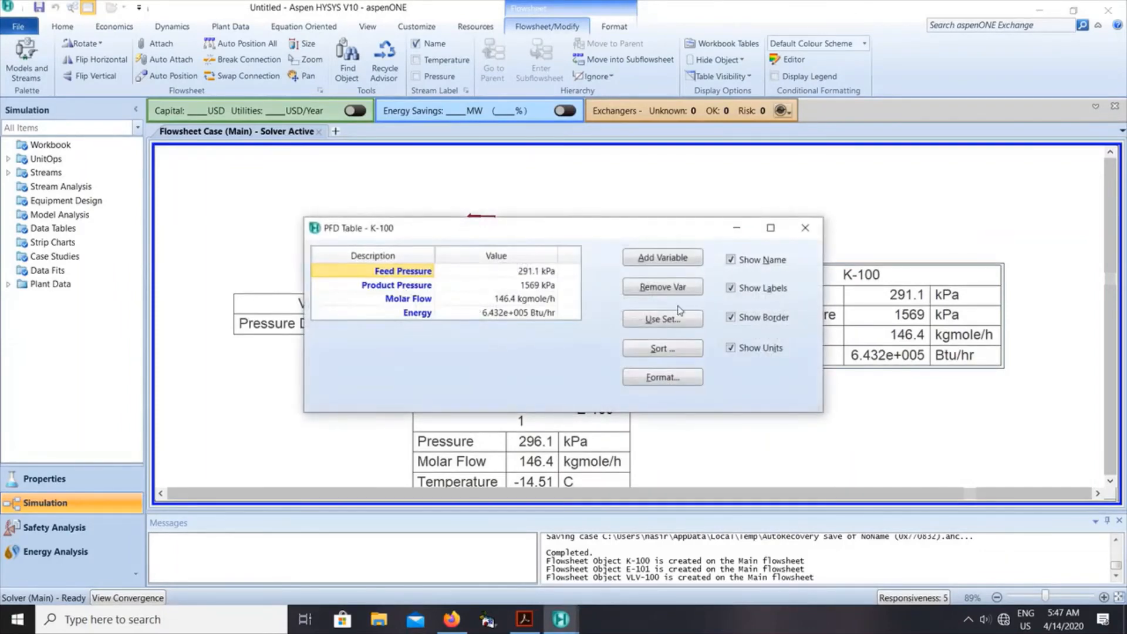
click(658, 289)
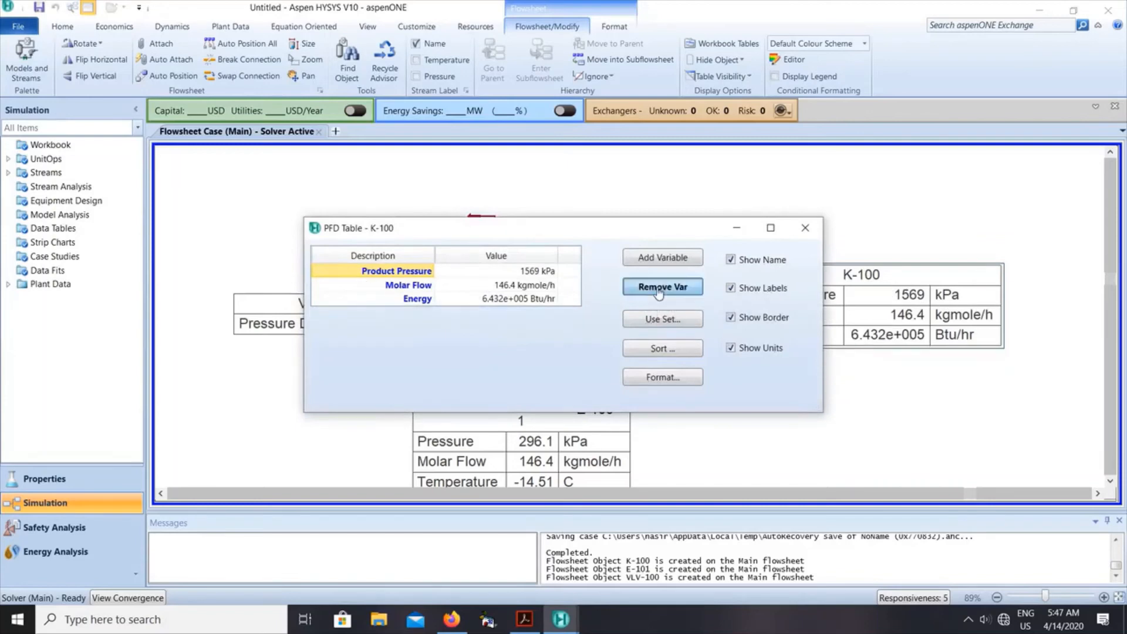
click(658, 289)
click(659, 289)
click(659, 288)
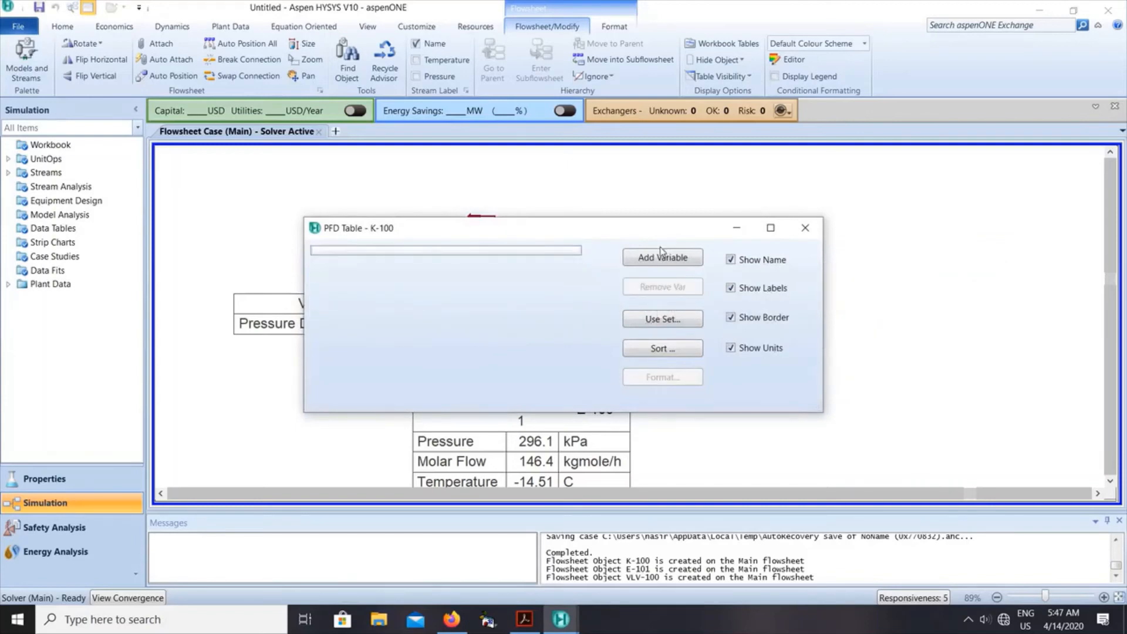
Add the Duty variable to K-100's property table and preview the Results table of Propane Refrigration.pdf for comparison
click(660, 257)
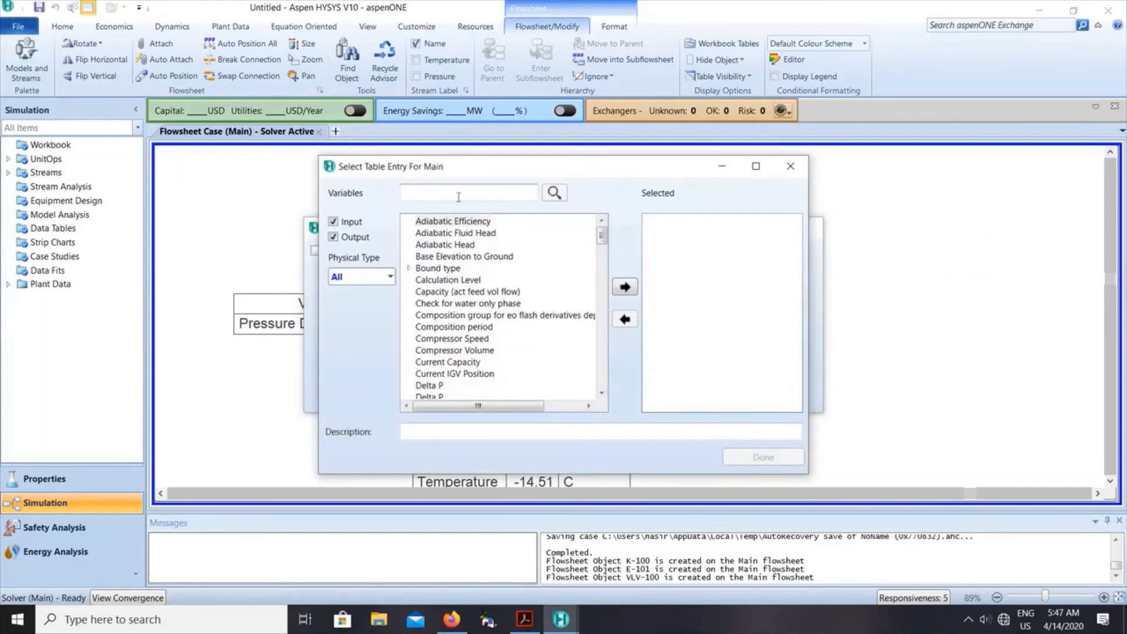
click(459, 196)
text(duty)
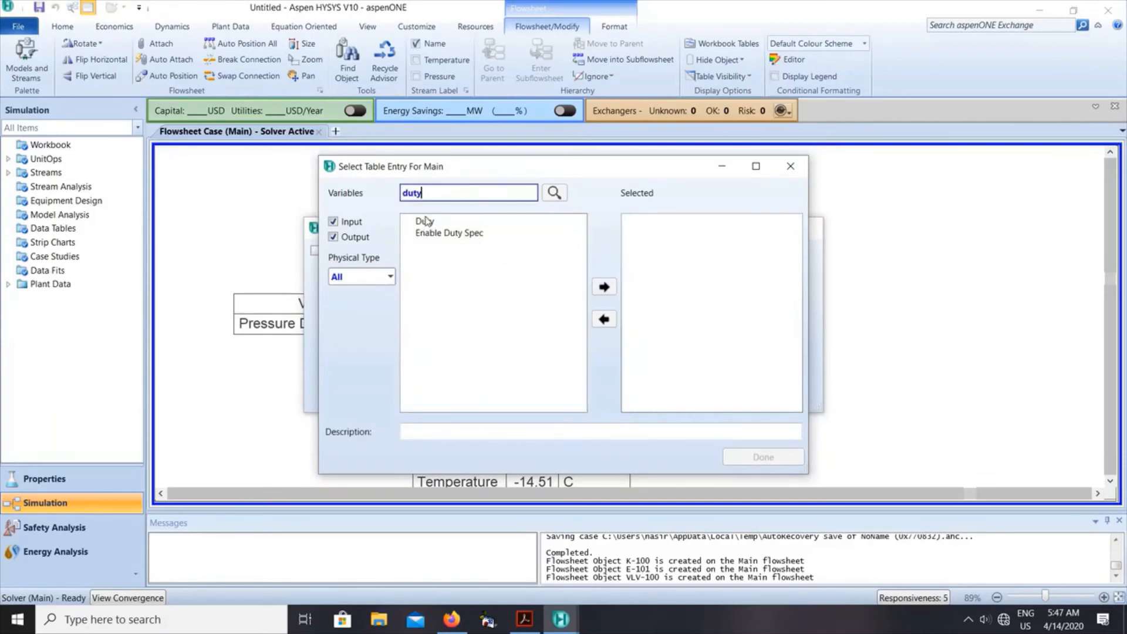
click(498, 257)
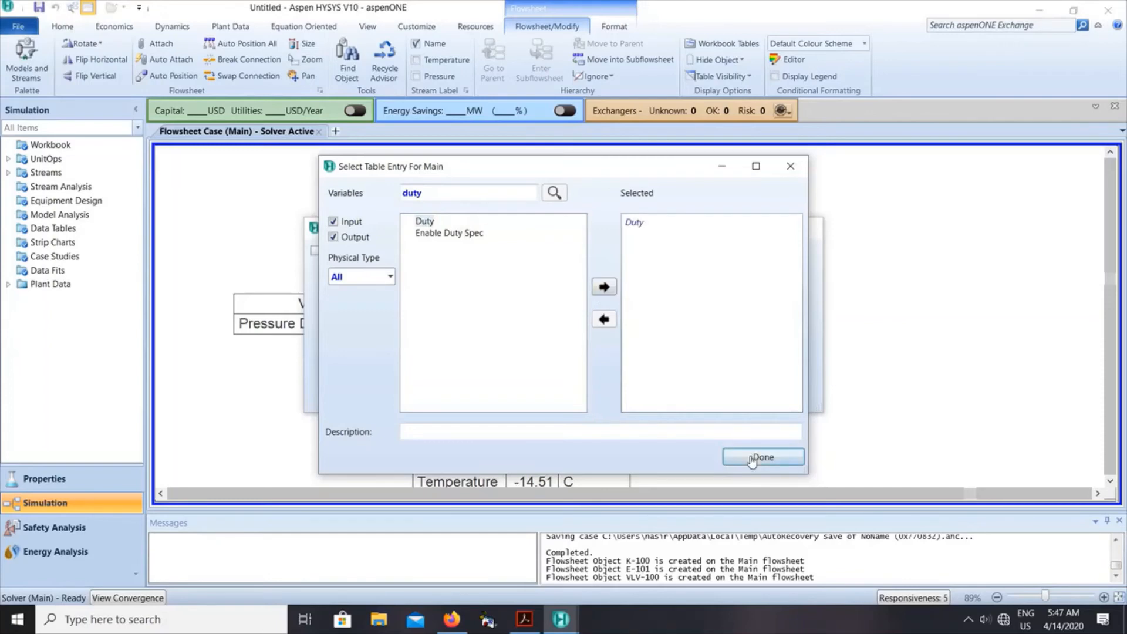
click(754, 455)
drag(630, 228, 493, 190)
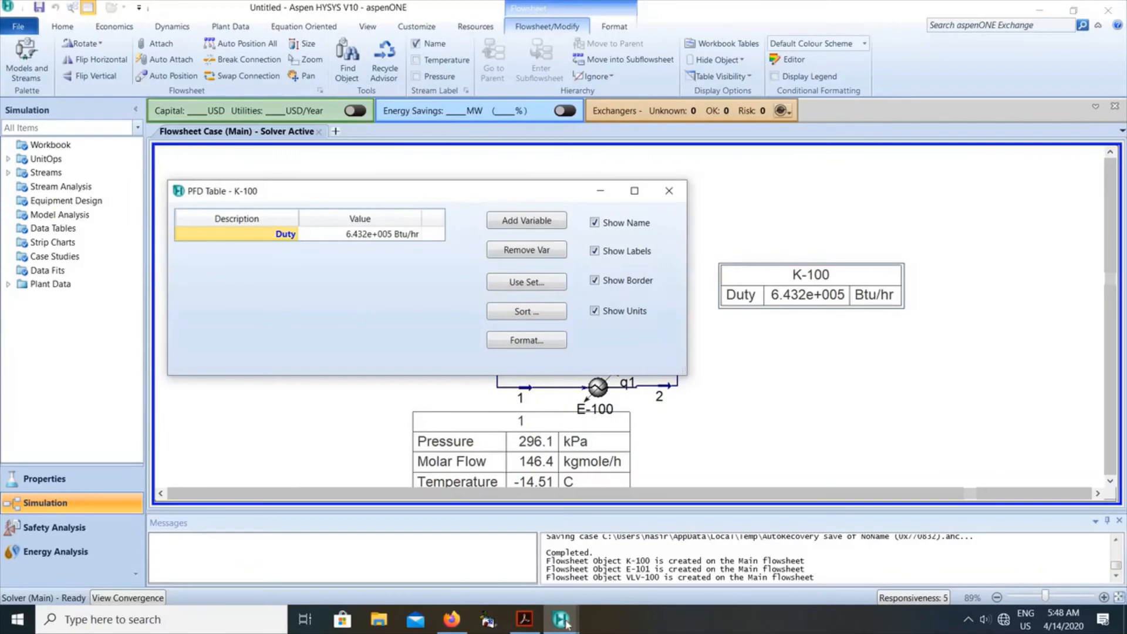
mouse_move(519, 627)
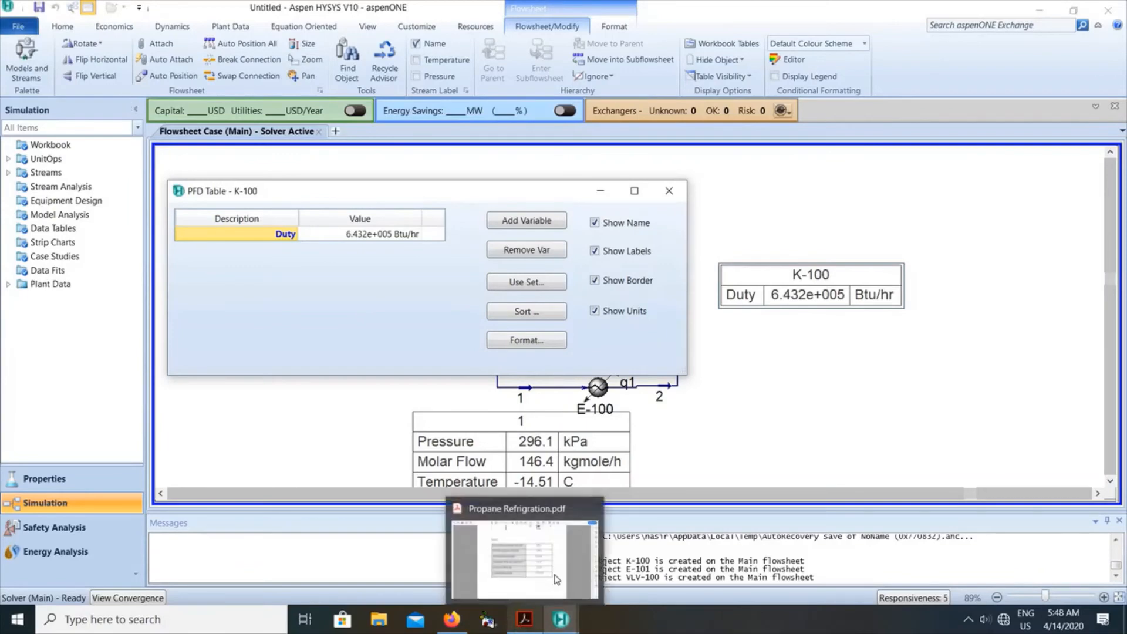
mouse_move(556, 579)
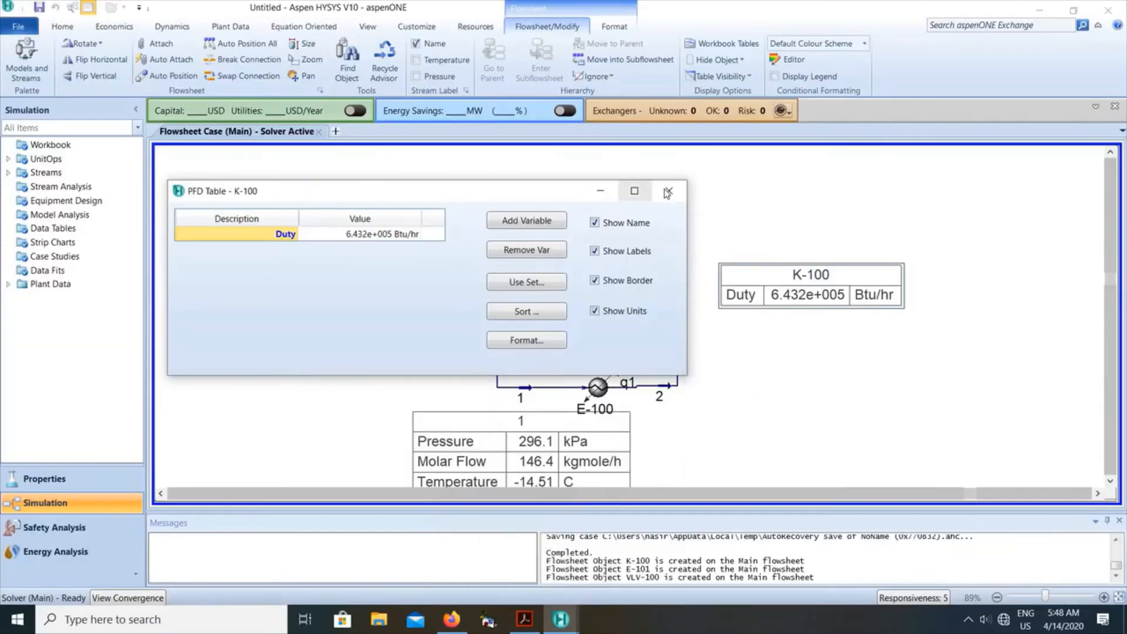
click(668, 191)
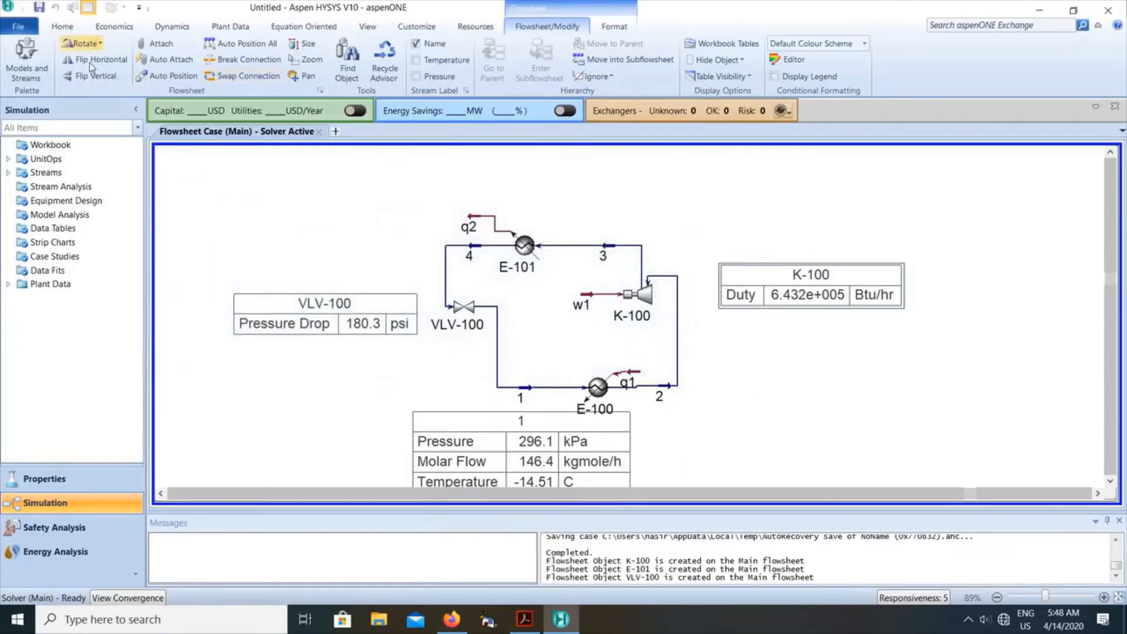
Inspect compressor K-100 and energy stream w1 for the compressor duty expressed in hp
mouse_move(647, 299)
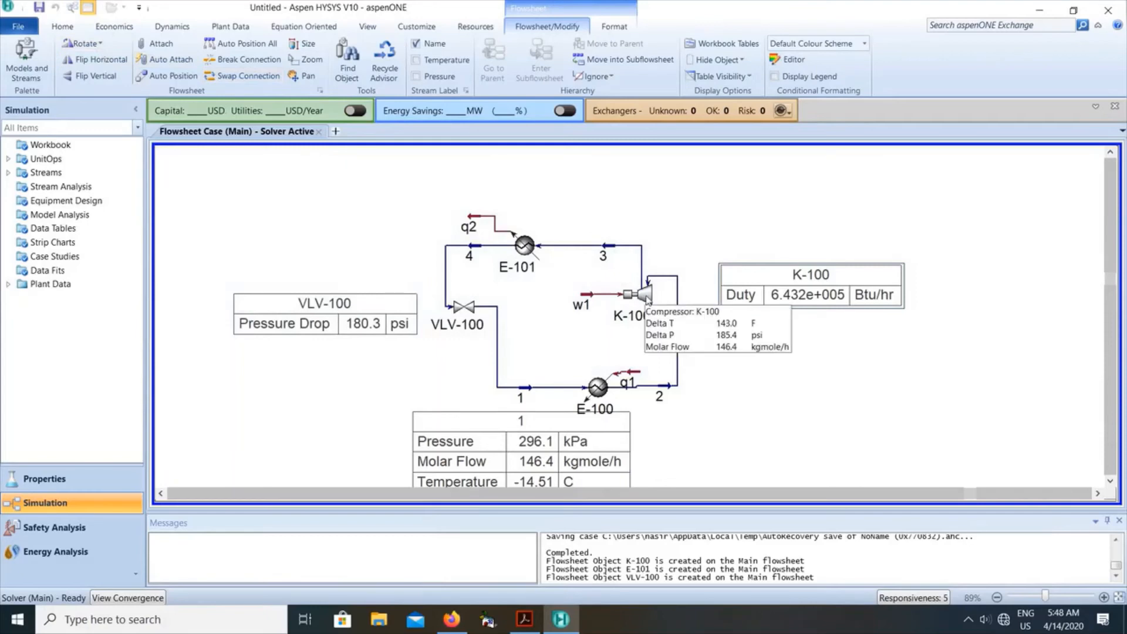
double_click(584, 303)
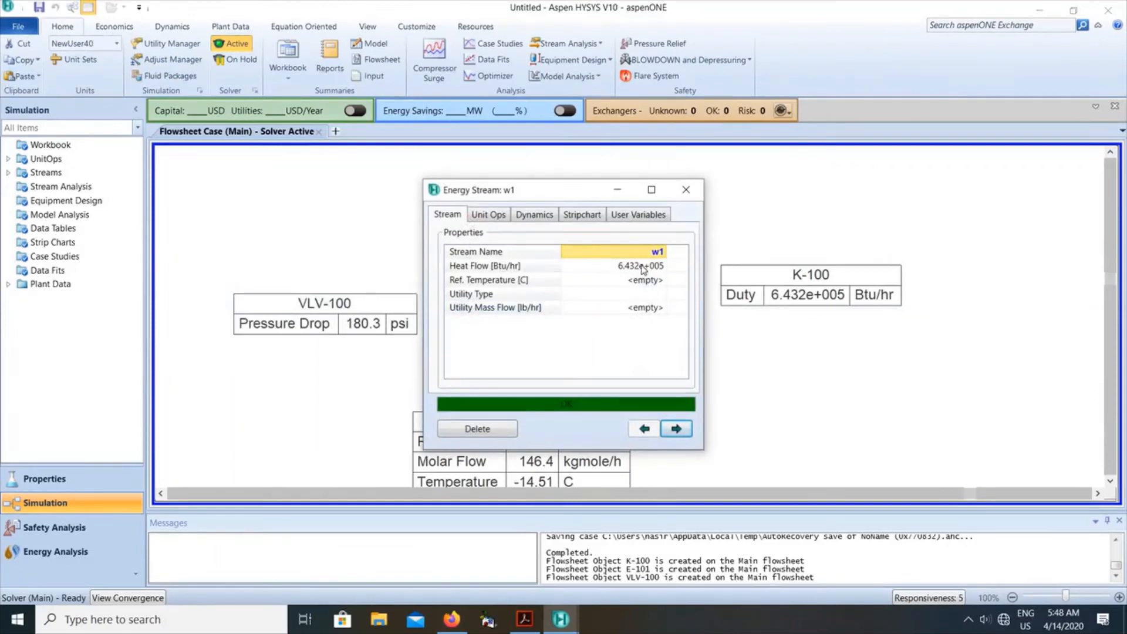
mouse_move(643, 270)
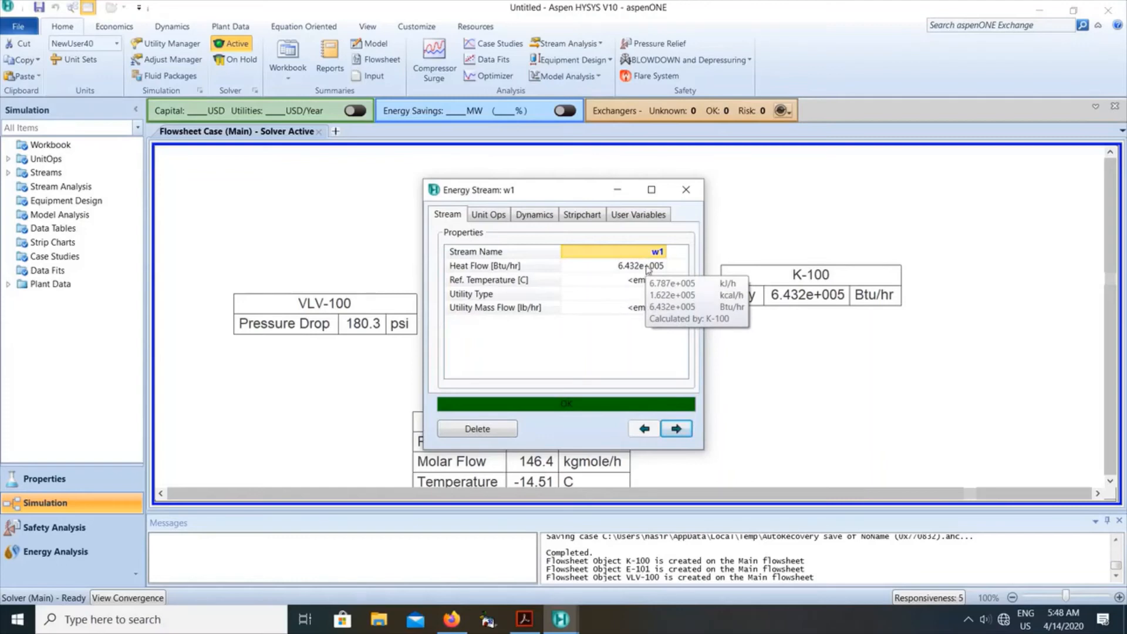
click(686, 189)
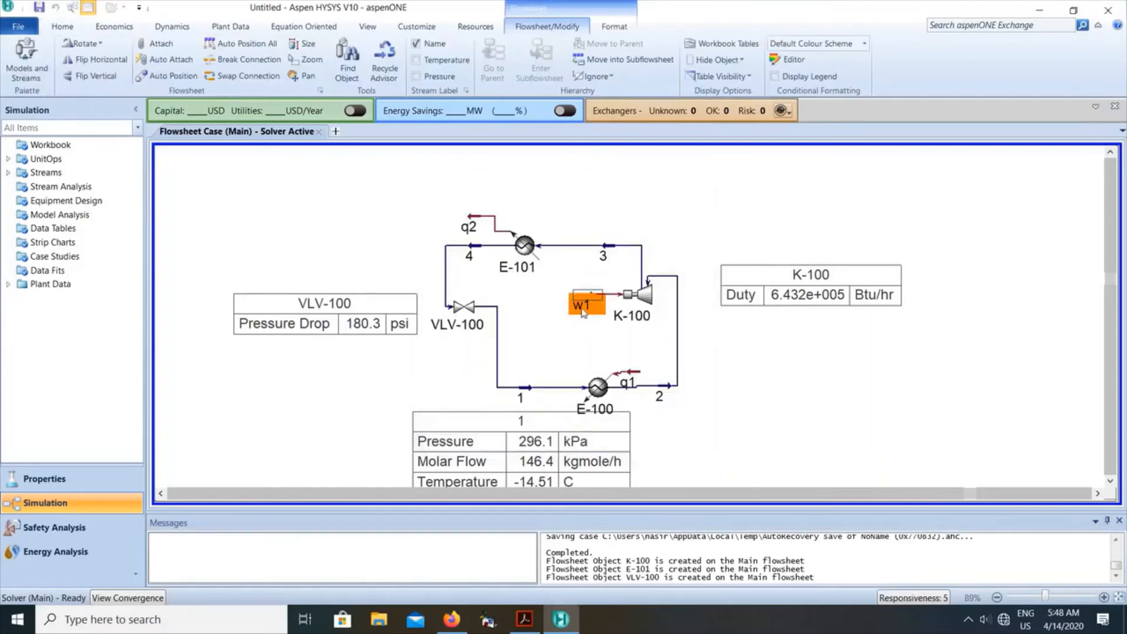
mouse_move(583, 312)
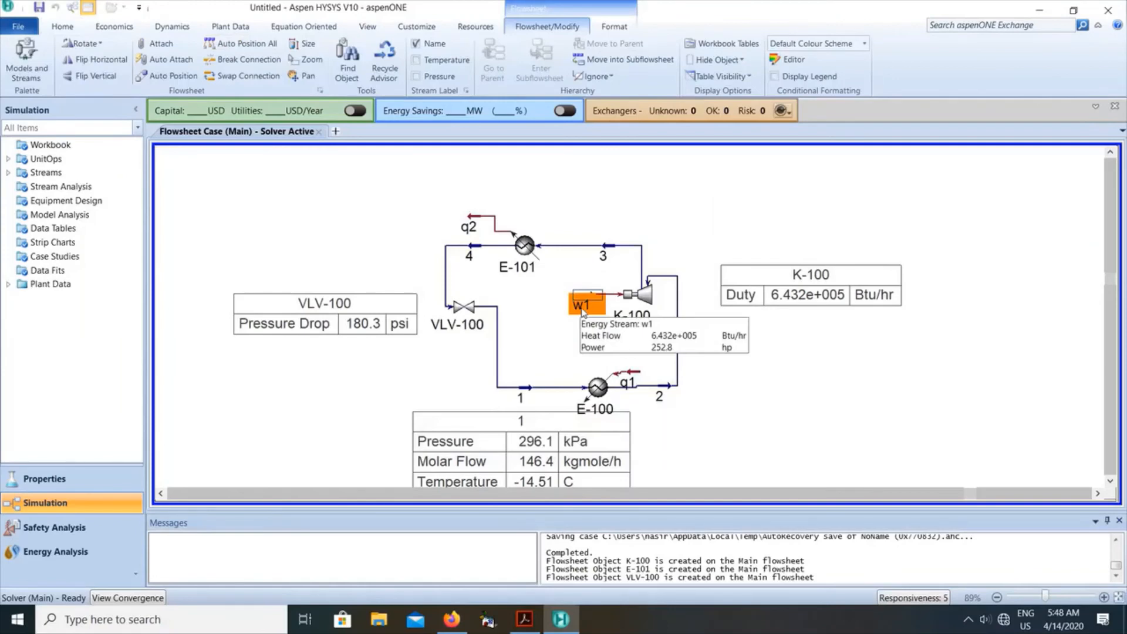
Add the Power variable to K-100's property table below Duty
click(646, 305)
double_click(794, 303)
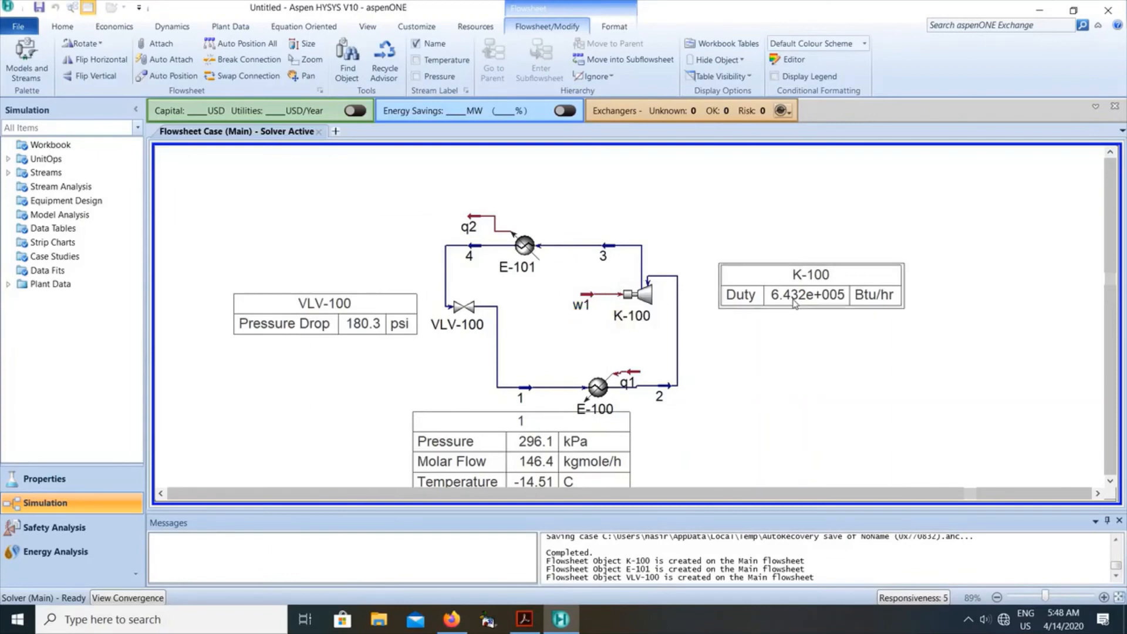
key(Return)
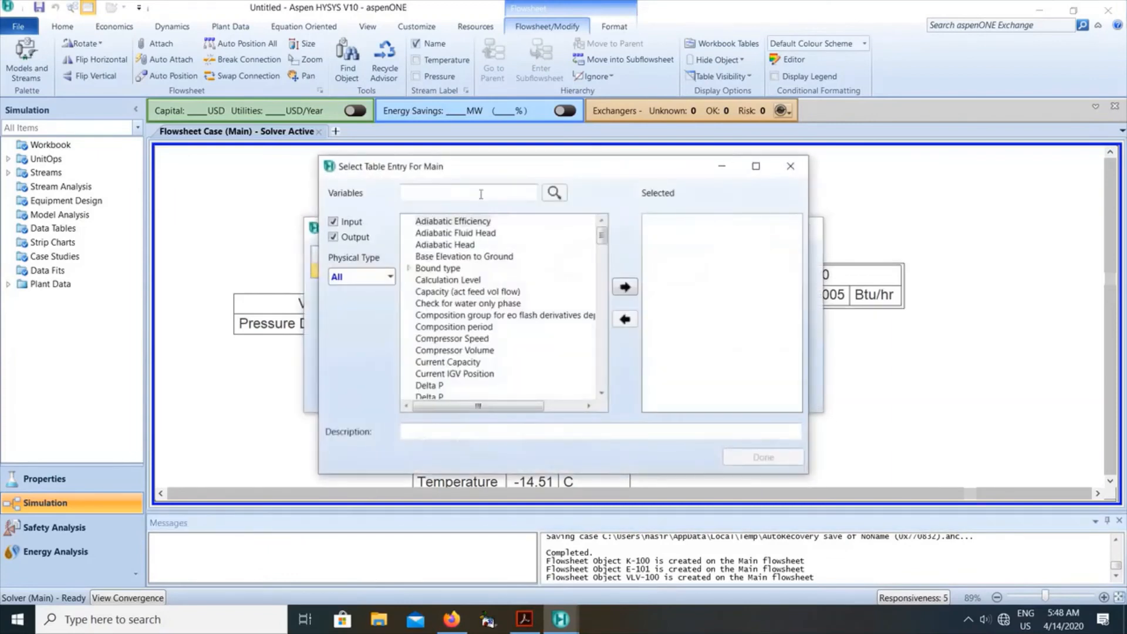
click(481, 194)
text(po)
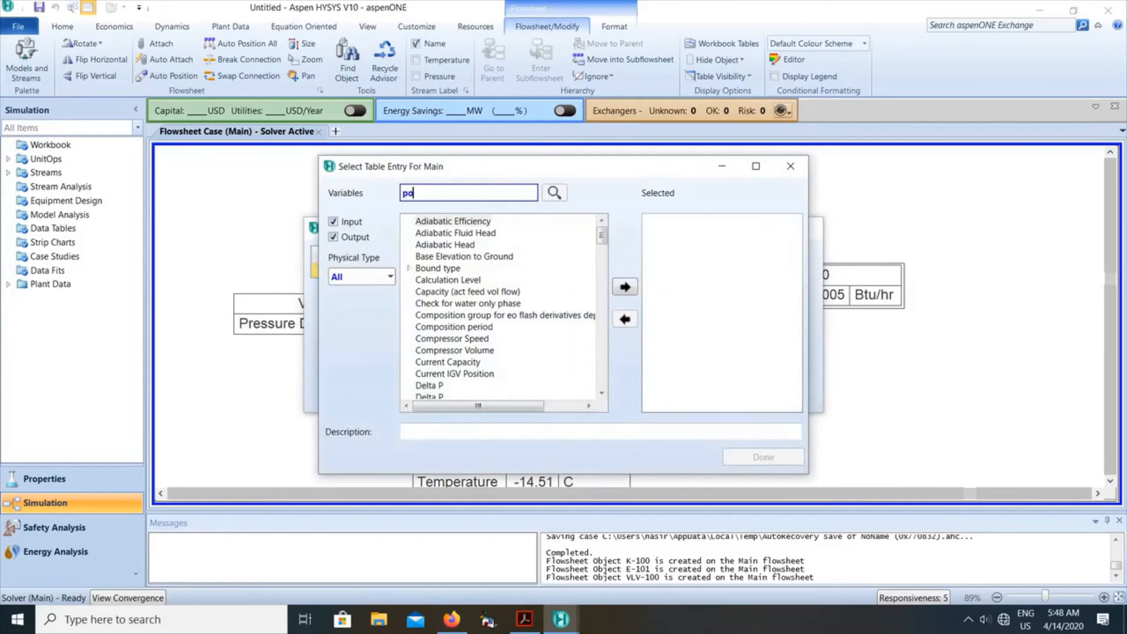
text(wer)
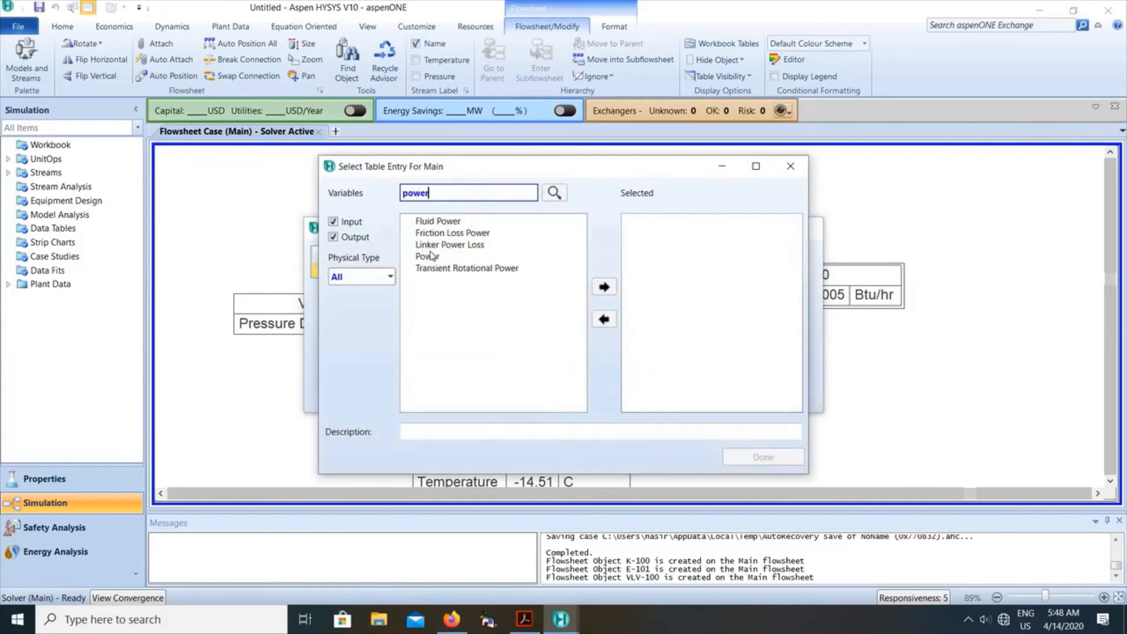
click(429, 256)
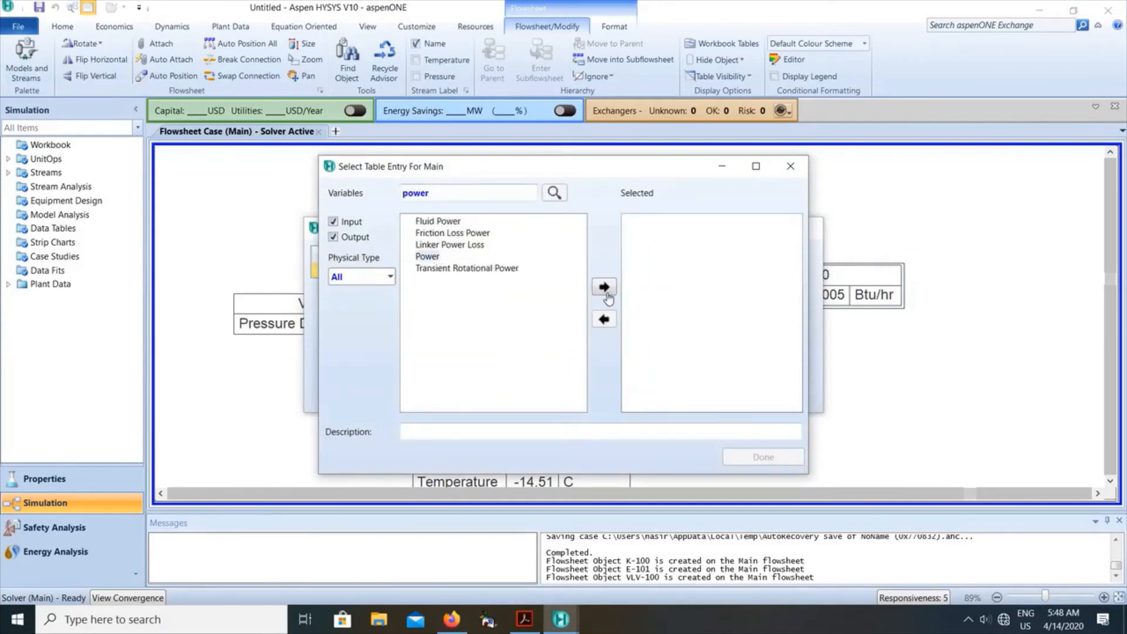
click(604, 287)
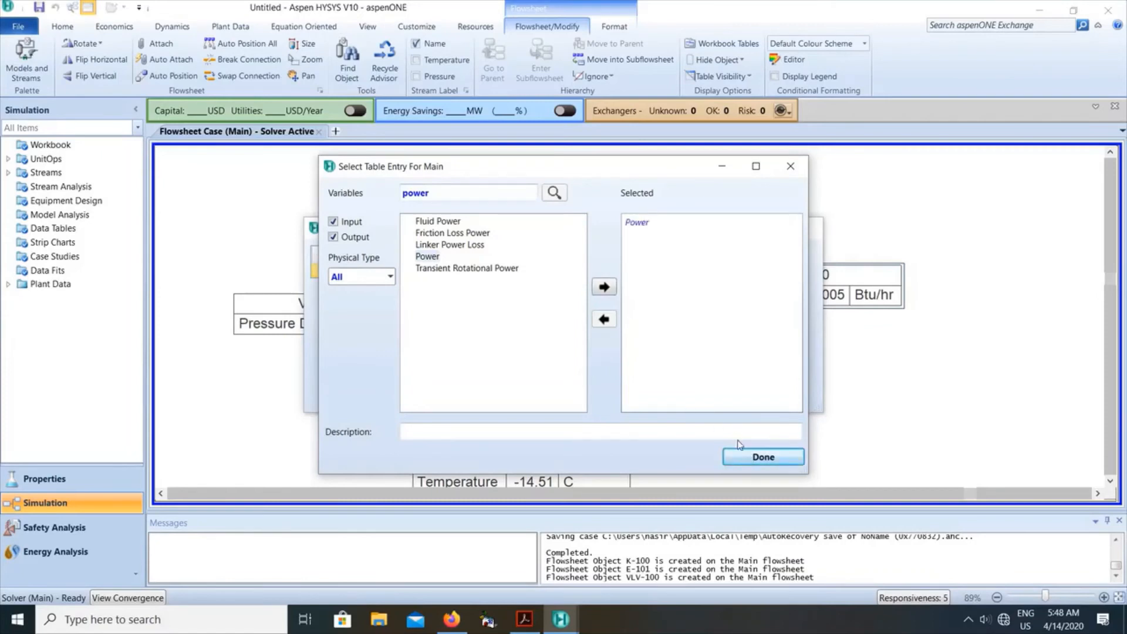
click(757, 457)
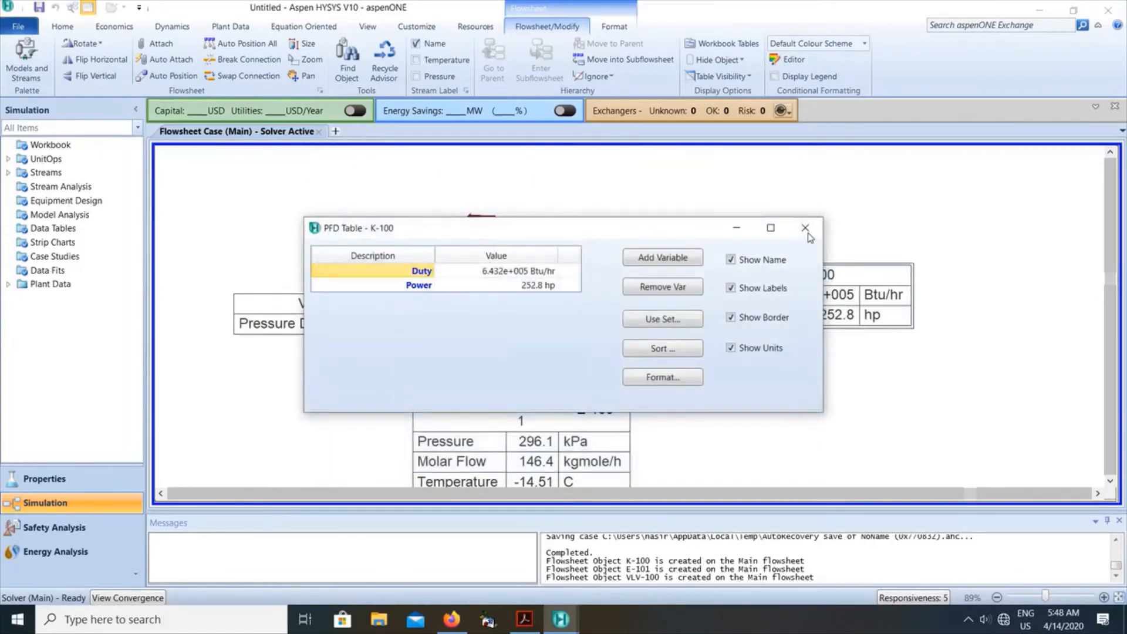
click(805, 228)
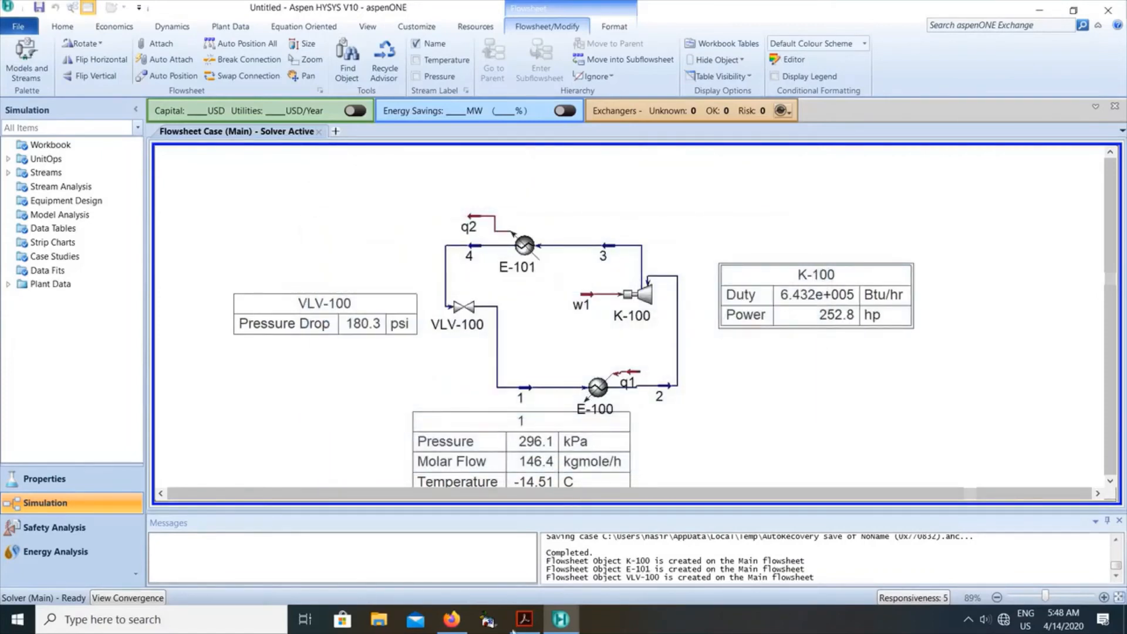
Look up the condenser duty and its unit in the Results table of Propane Refrigration.pdf, and return to Aspen HYSYS
click(522, 628)
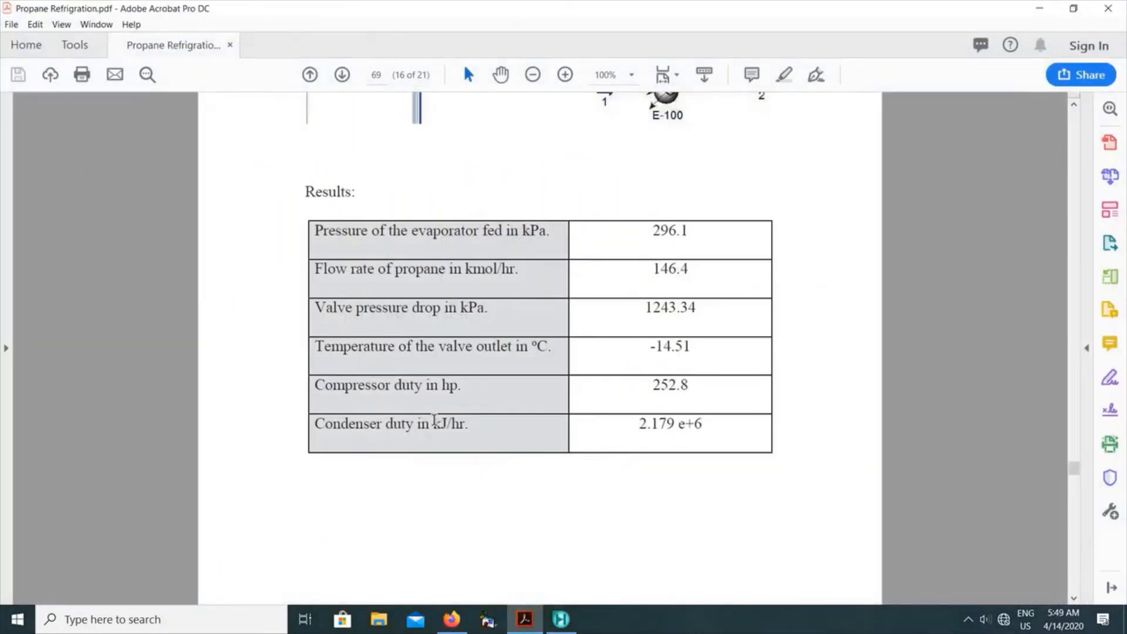
drag(432, 423, 466, 425)
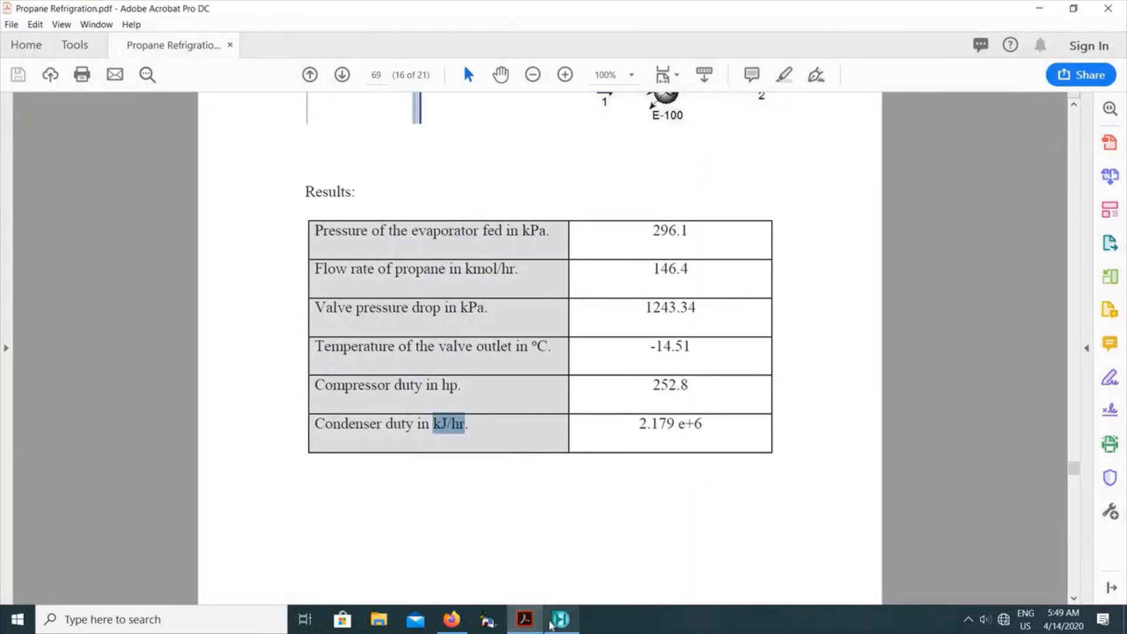
click(553, 622)
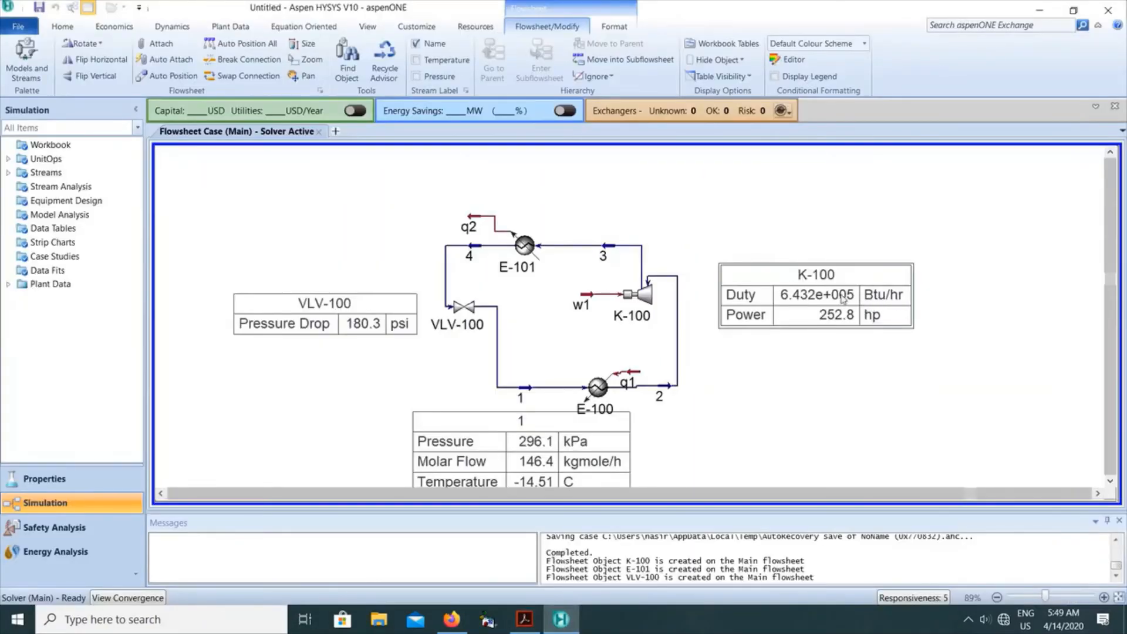
click(62, 26)
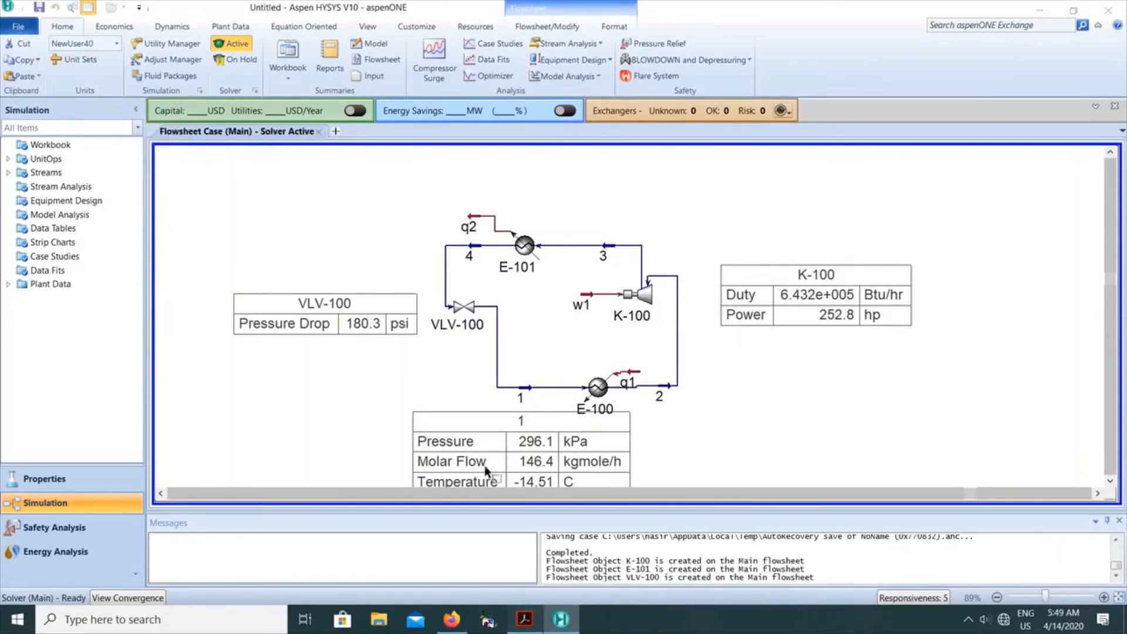
Read the Coefficient of Performance definition and its COP formula in Propane Refrigration.pdf, and return to Aspen HYSYS
click(524, 619)
scroll(487, 357, down, 10)
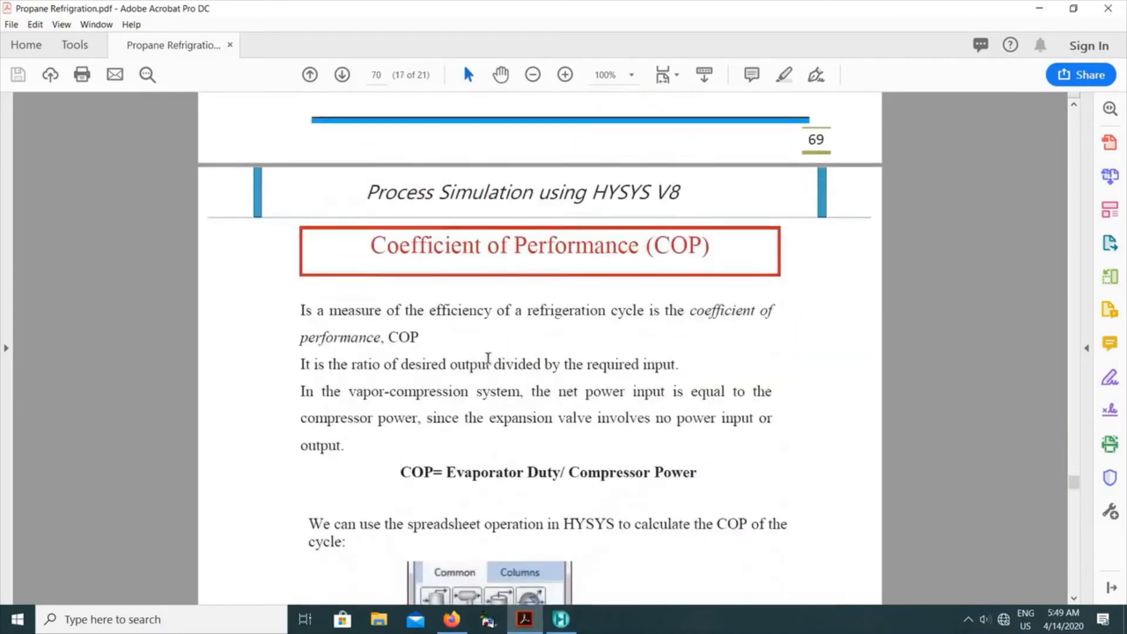
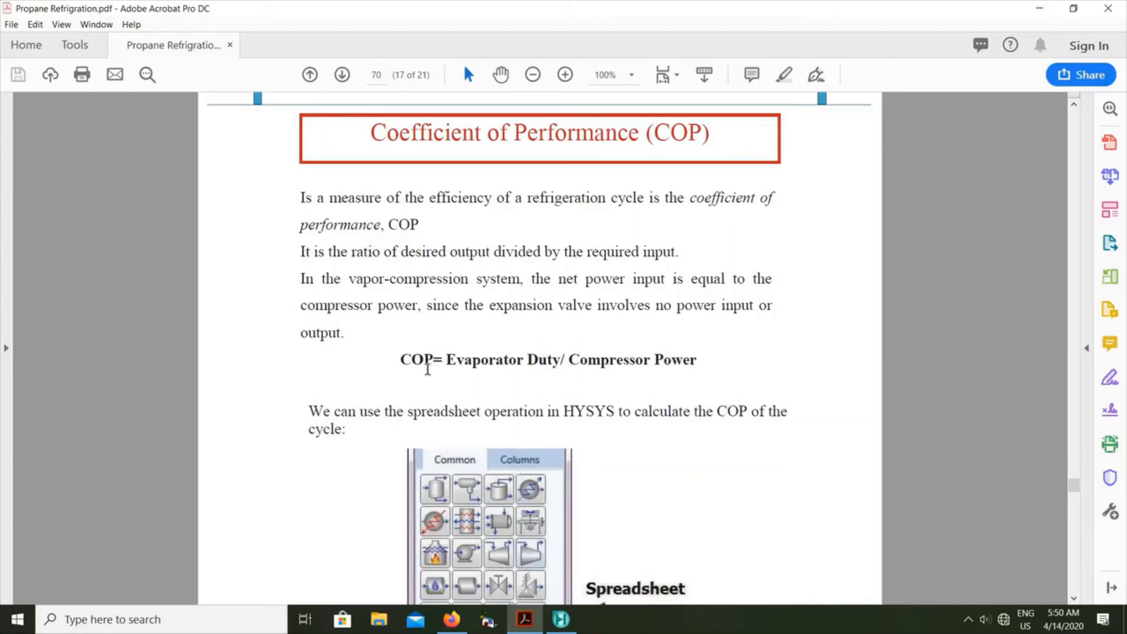
drag(447, 360, 562, 362)
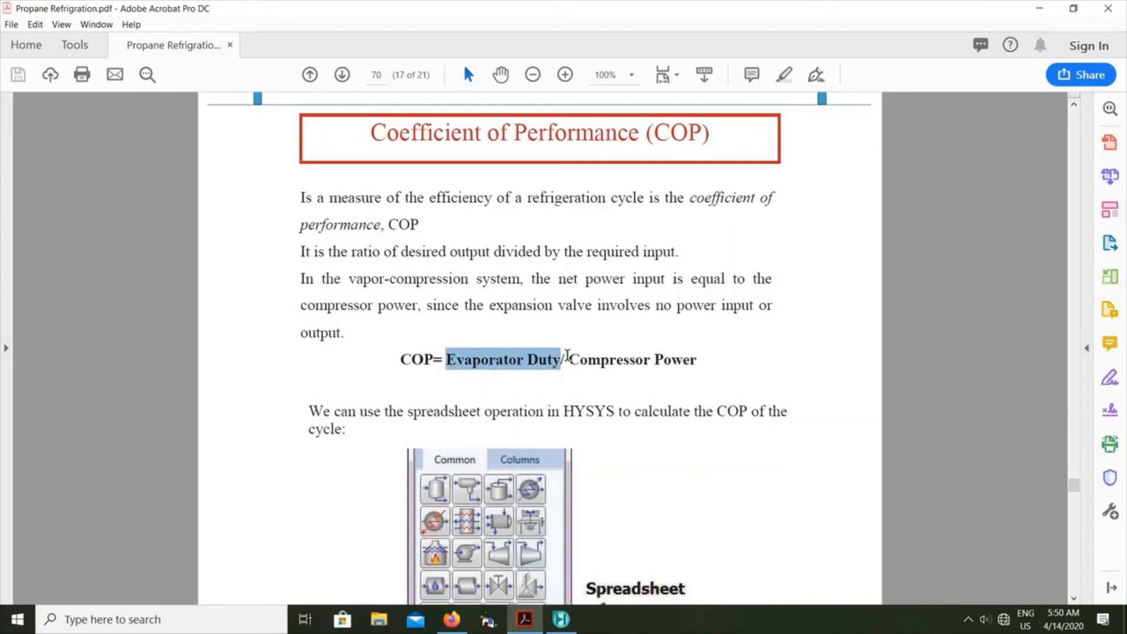
drag(572, 360, 707, 364)
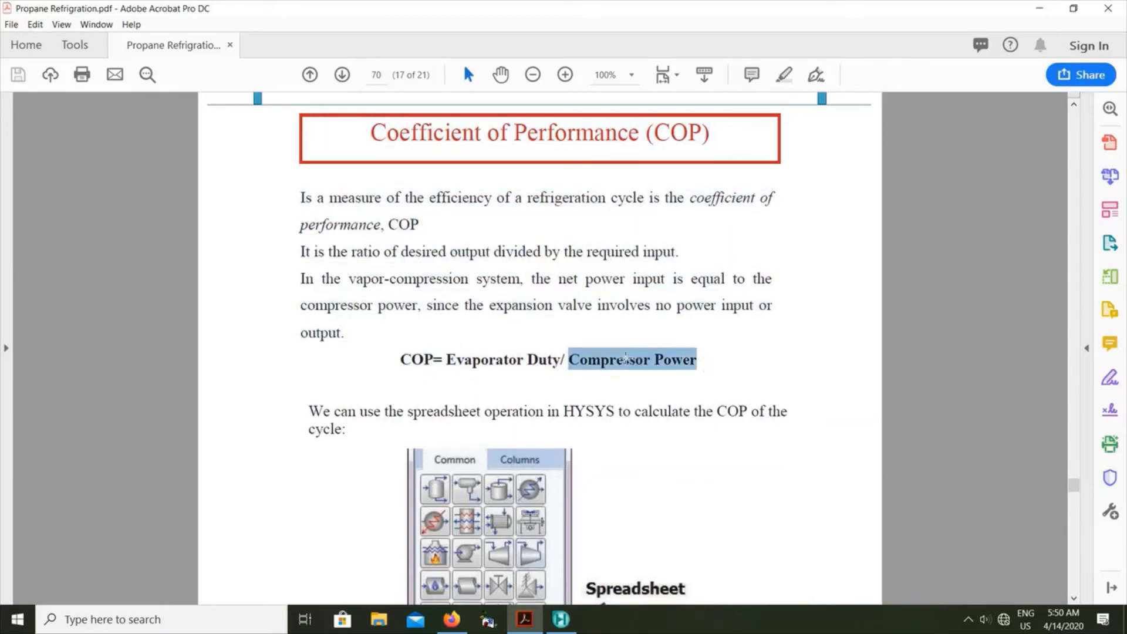
scroll(624, 358, down, 6)
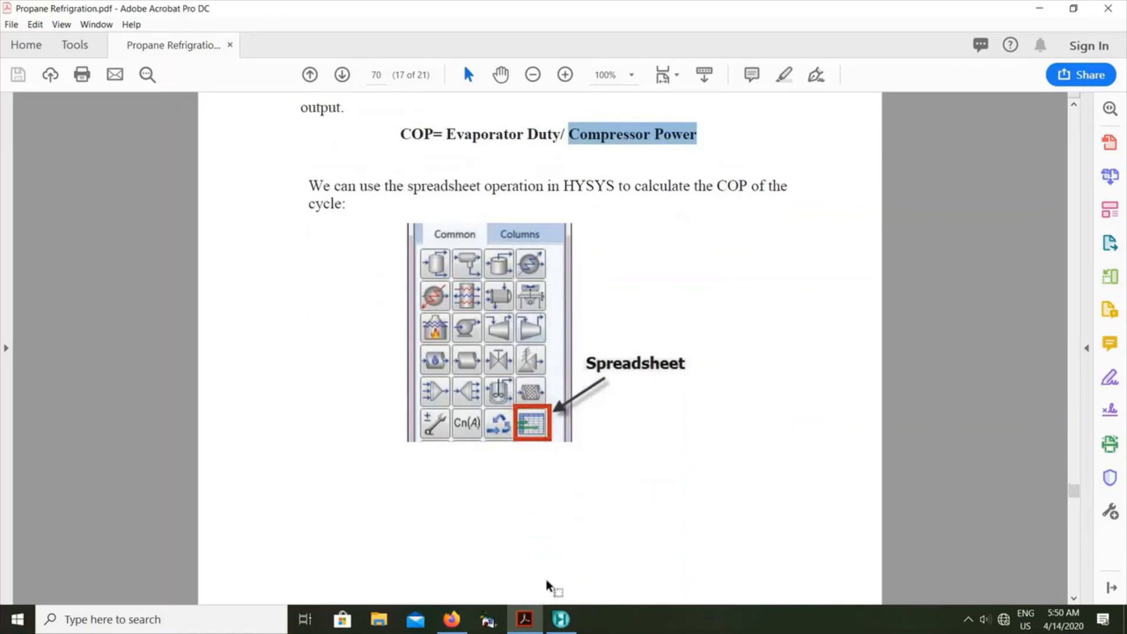
click(560, 619)
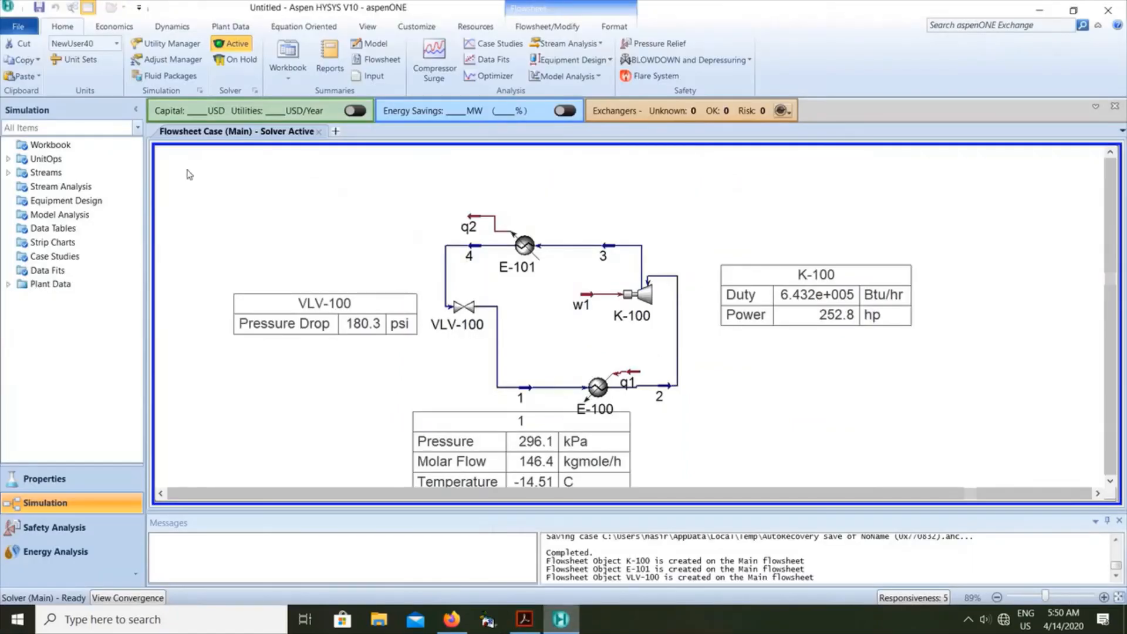
Add a Spreadsheet operation to the flowsheet in the empty area below K-100's property table
click(521, 27)
click(26, 56)
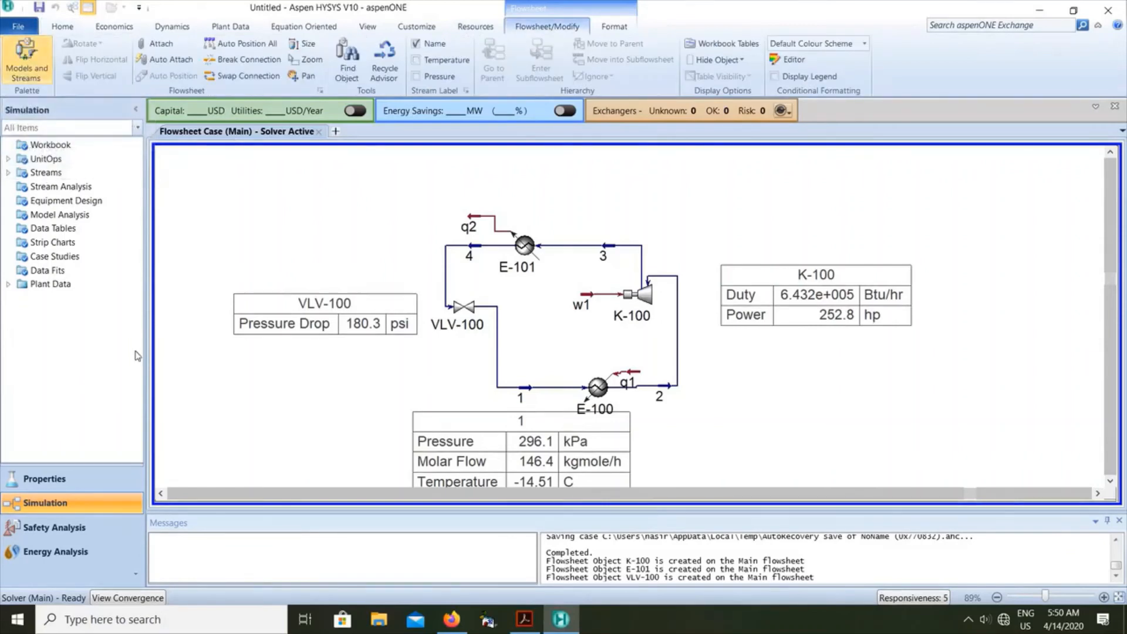
drag(512, 123, 154, 133)
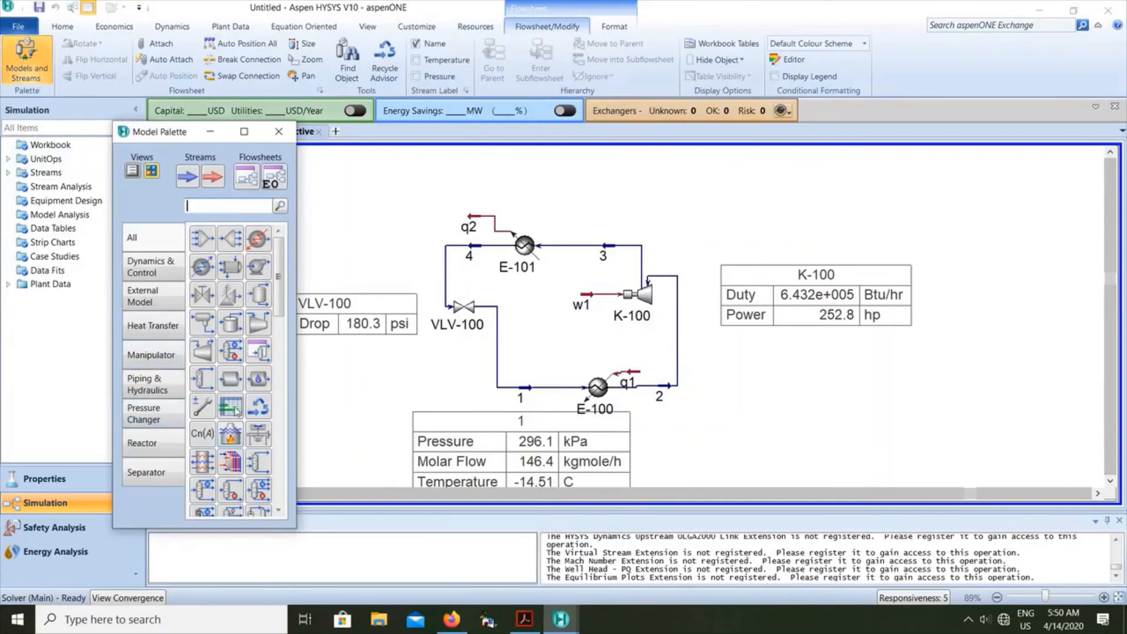
click(231, 409)
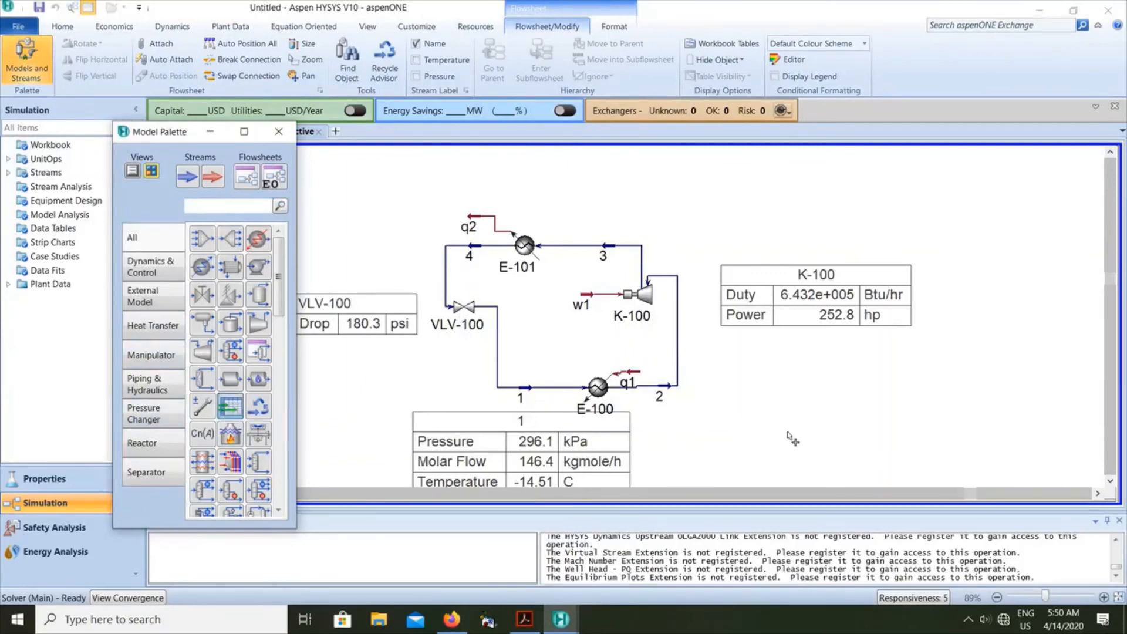
click(812, 418)
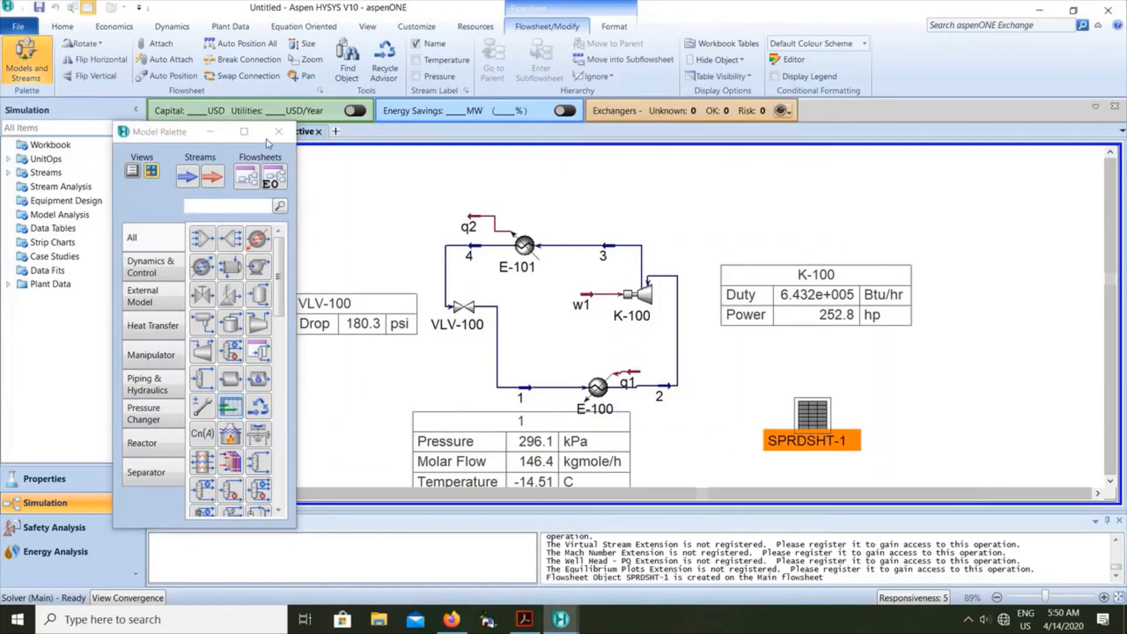
click(279, 131)
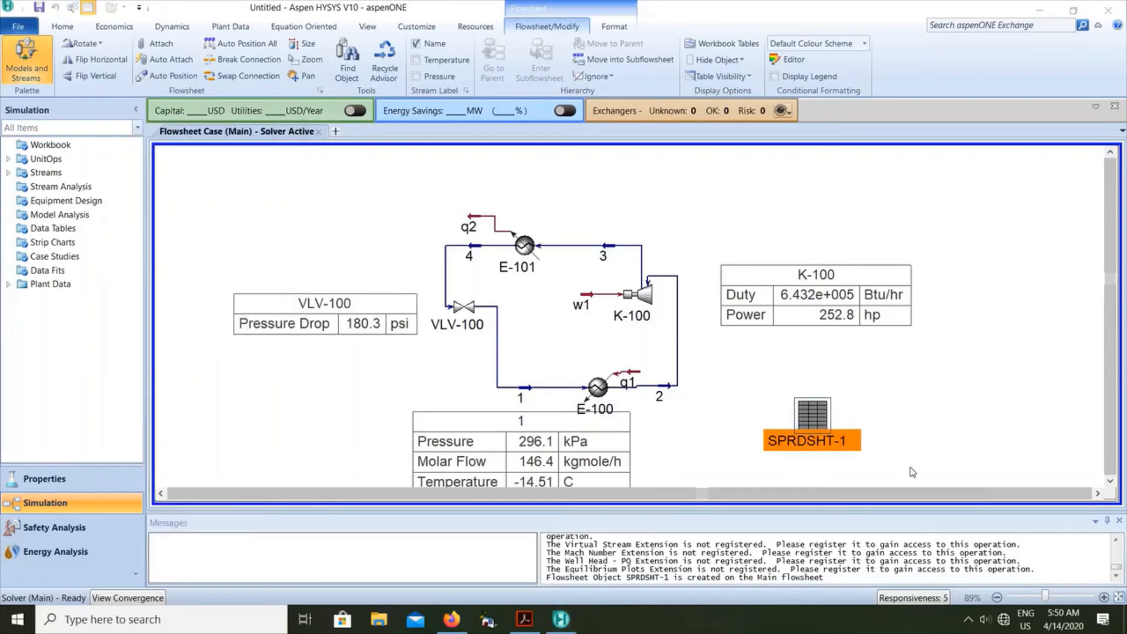
Open the cell grid of SPRDSHT-1 and select cell A1
double_click(812, 417)
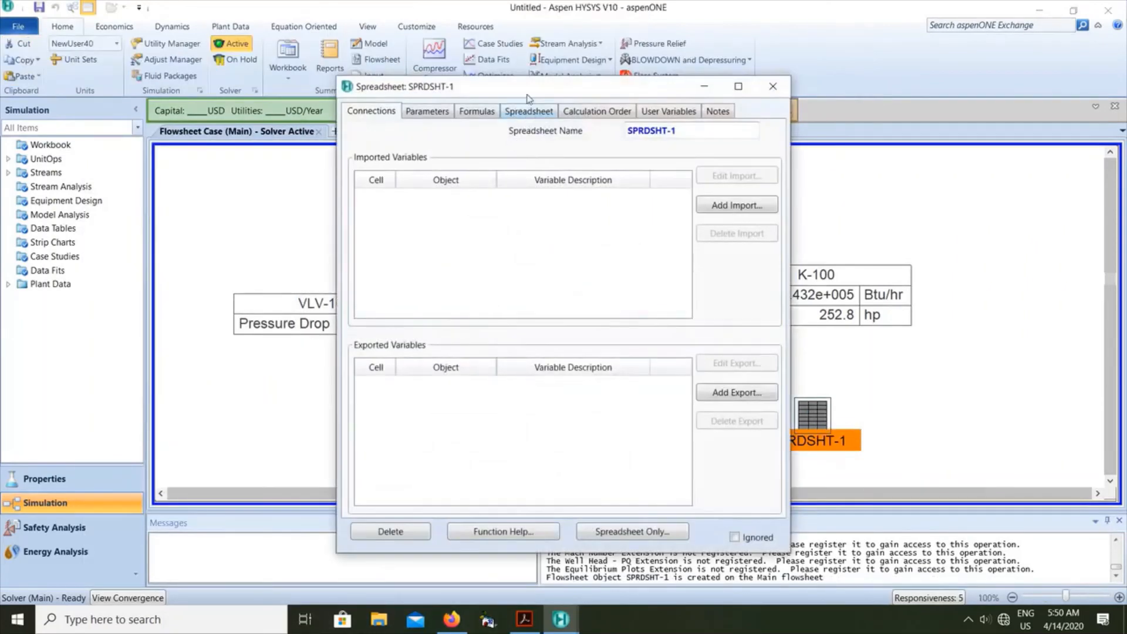
click(529, 111)
click(433, 241)
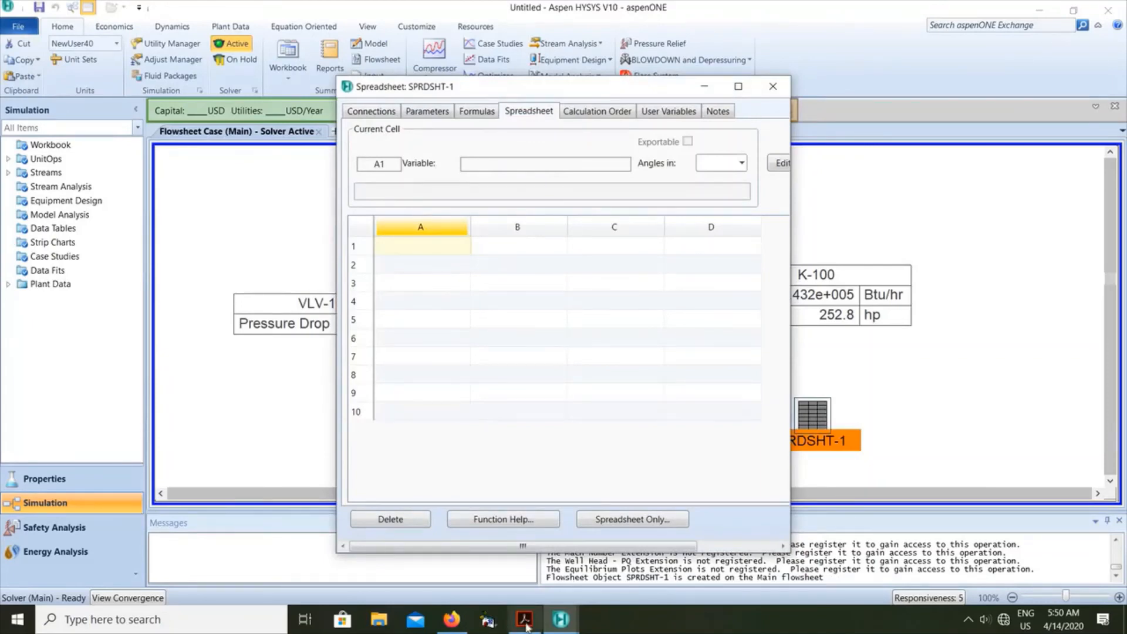
Look up the spreadsheet row labels for the COP calculation in Propane Refrigration.pdf, and return to the SPRDSHT-1 window
click(500, 457)
scroll(500, 458, down, 10)
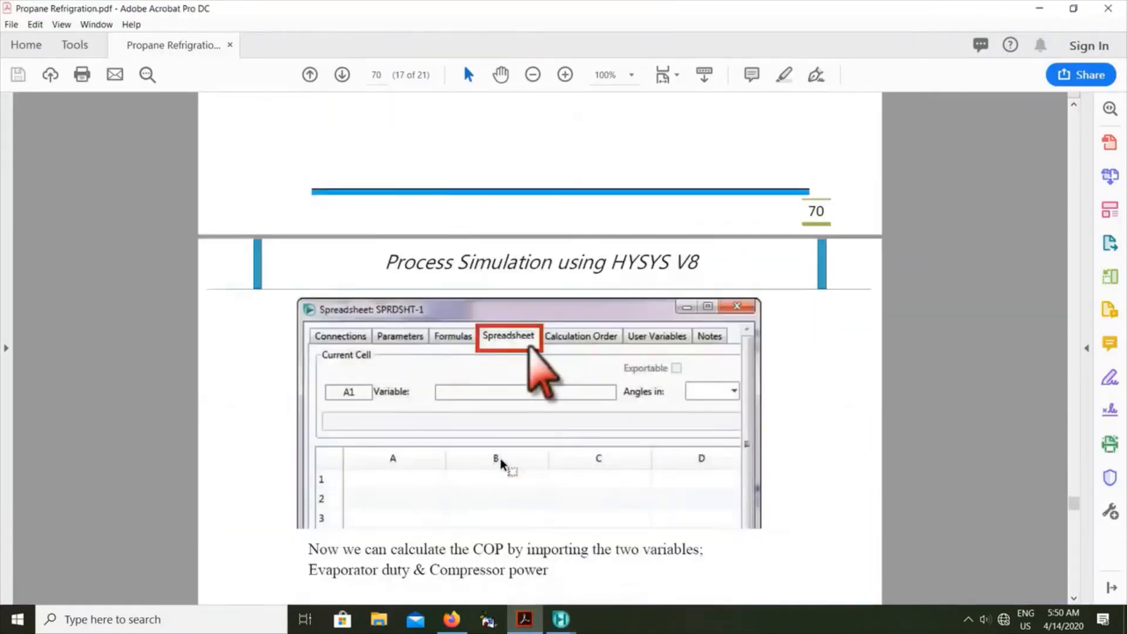
scroll(500, 457, down, 3)
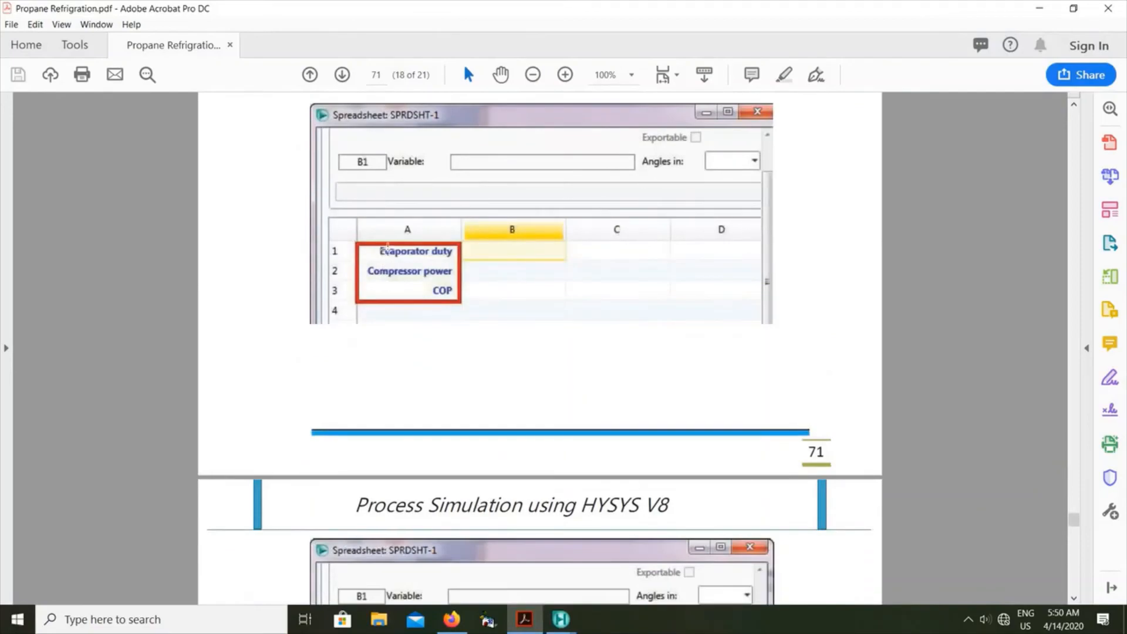
click(561, 619)
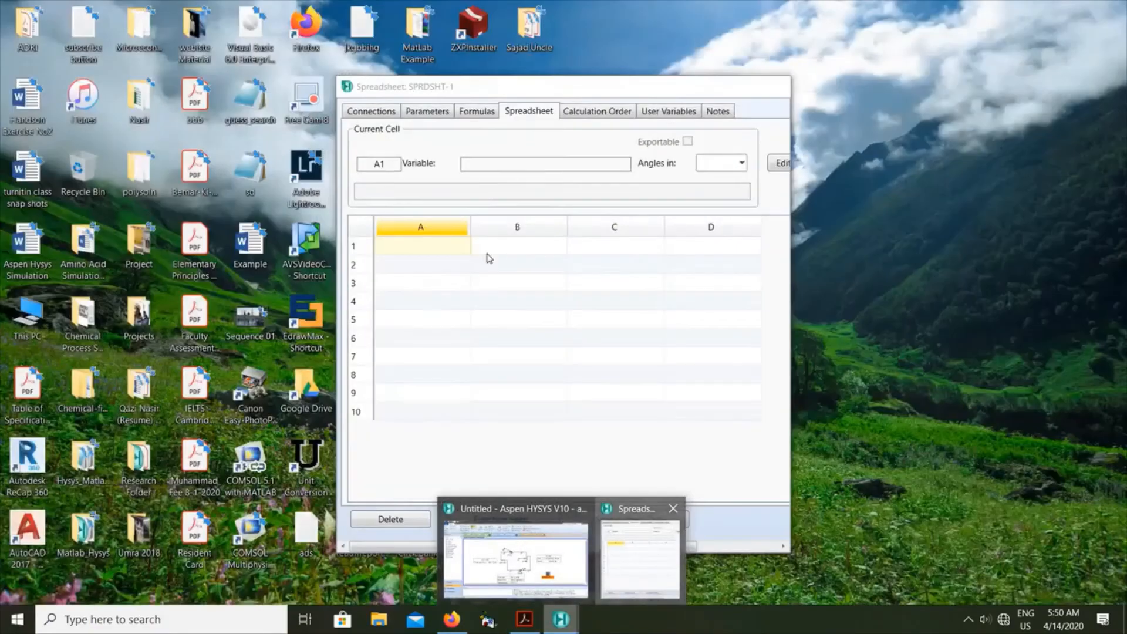
click(639, 584)
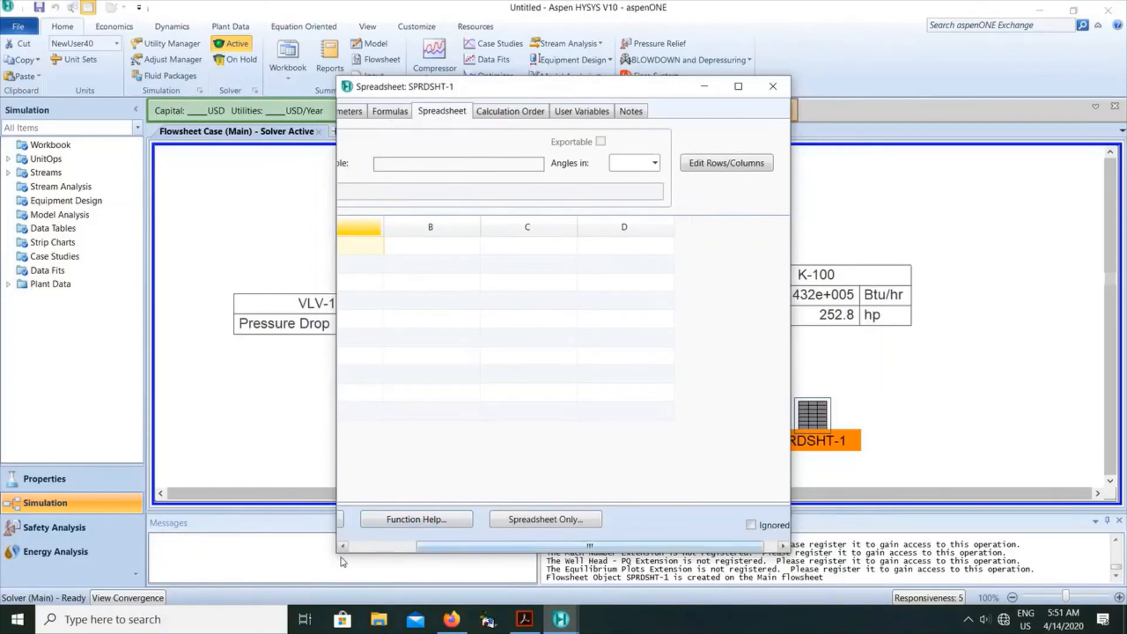
Enter the label "Evapotor Duty" in cell A1 of SPRDSHT-1
drag(450, 546, 384, 546)
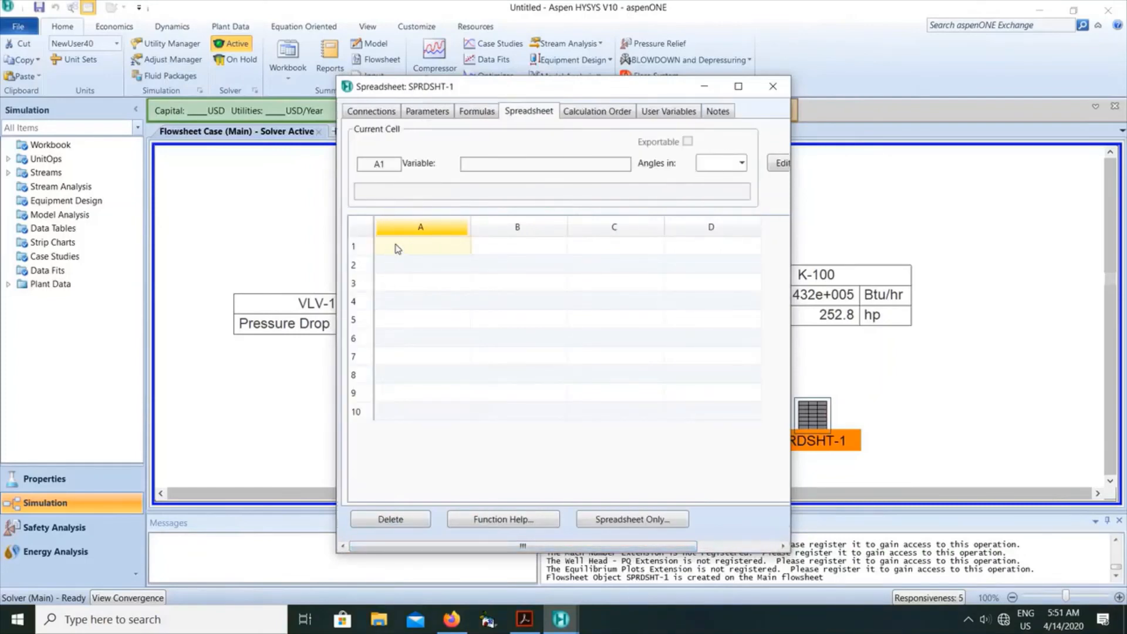
text(E)
text(vapotor Duty)
key(Return)
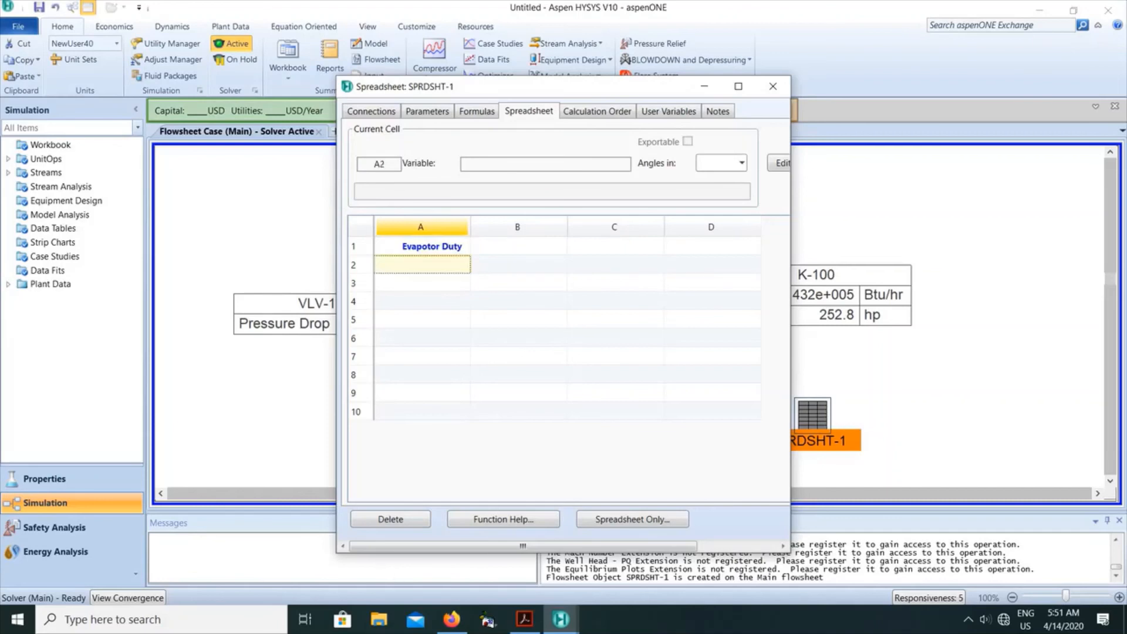
Enter the labels "Compressor Power" in cell A2 and "COP" in cell A3, and select cell B1
mouse_move(535, 621)
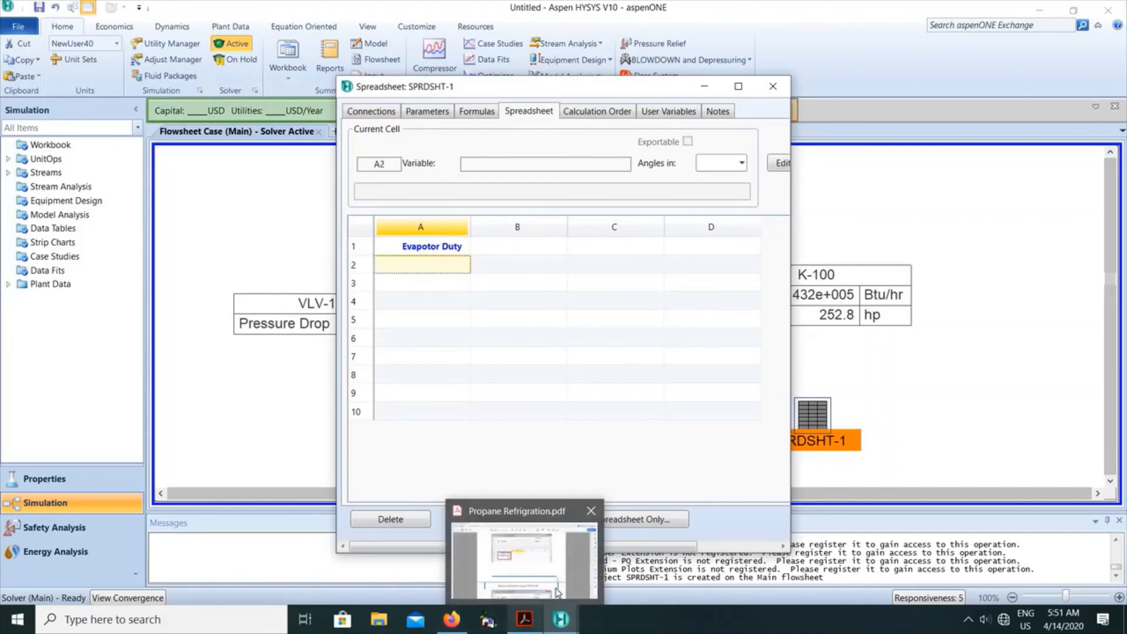
mouse_move(558, 593)
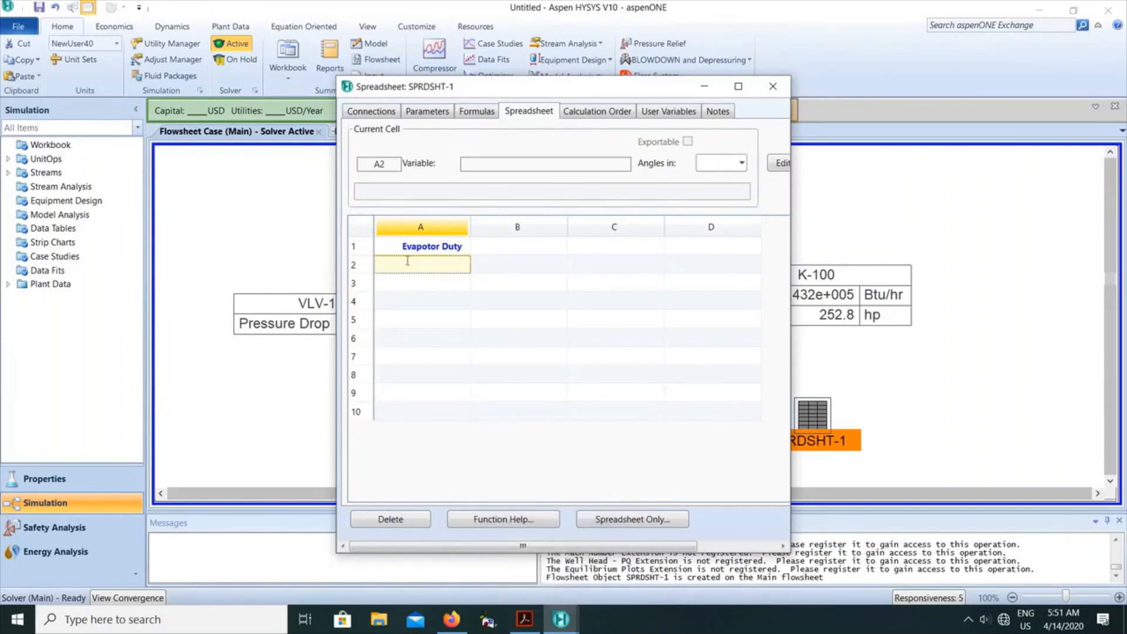
text(C)
text(ompressor Power)
key(Return)
text(C)
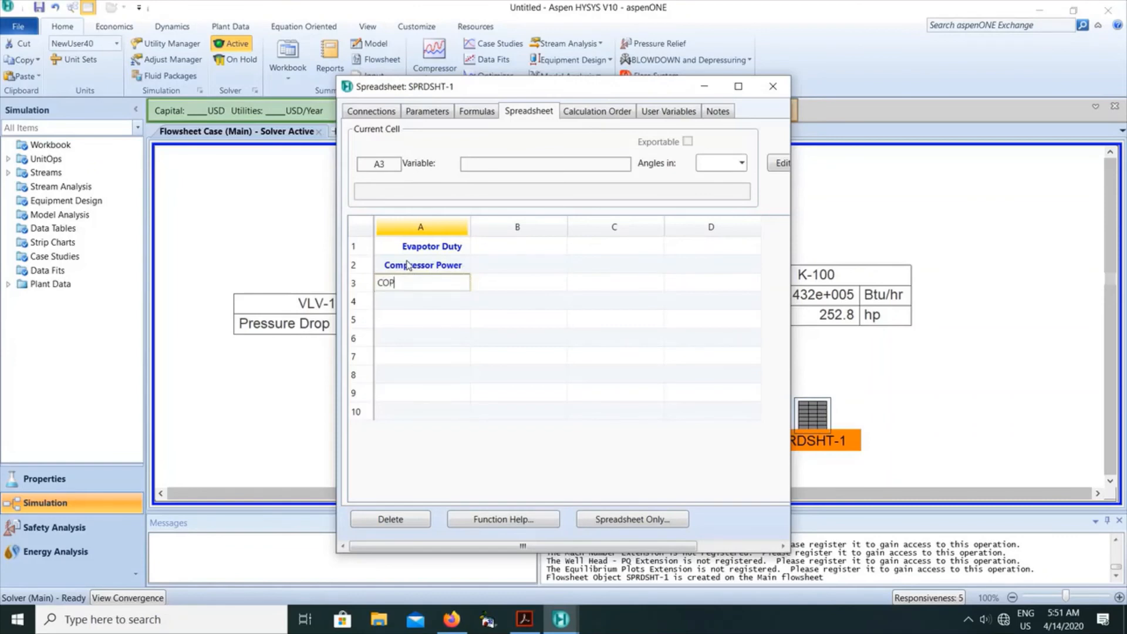
text(OP)
key(Return)
key(Right)
key(Up)
key(Up)
key(Up)
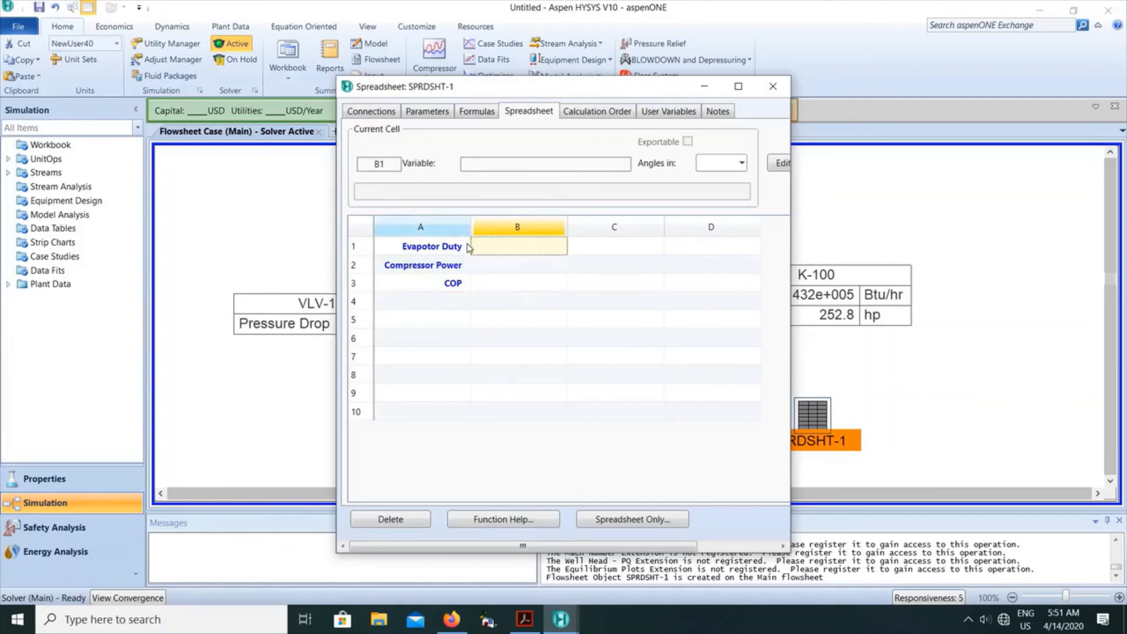
Correct the label in cell A1 to "Evaporator Duty" and select cell B1
click(421, 249)
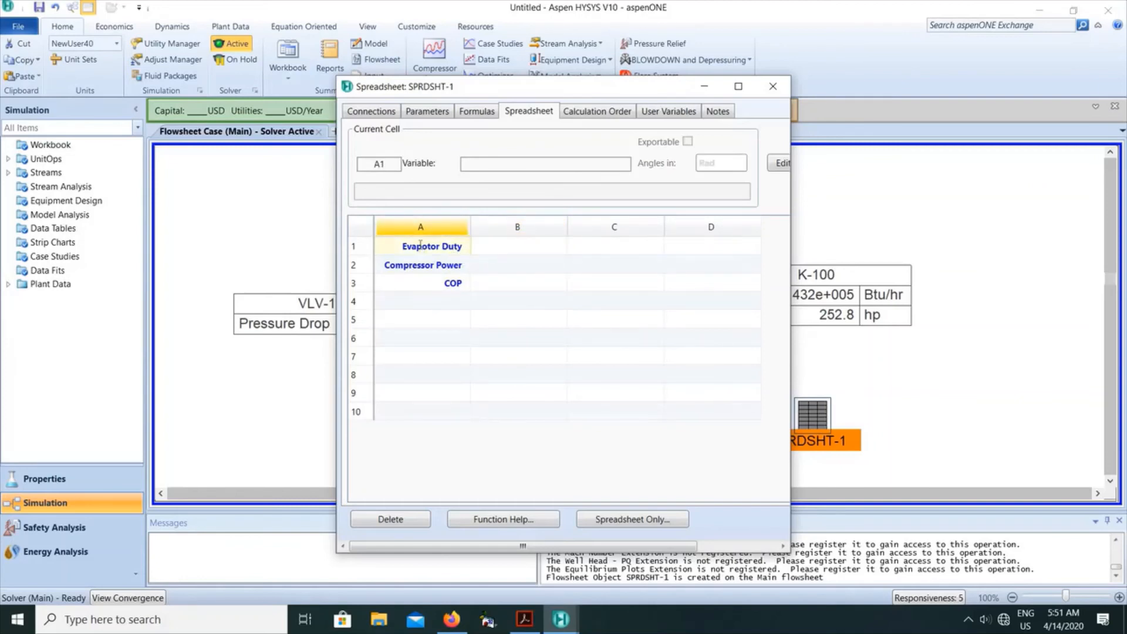
text(E)
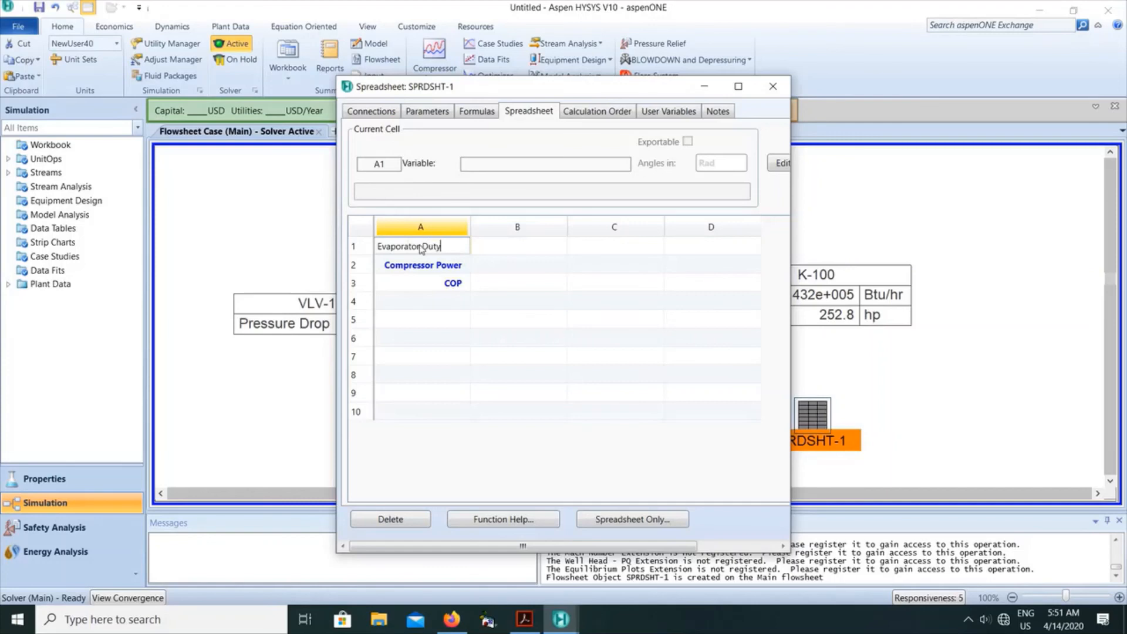
key(Return)
key(Right)
key(Up)
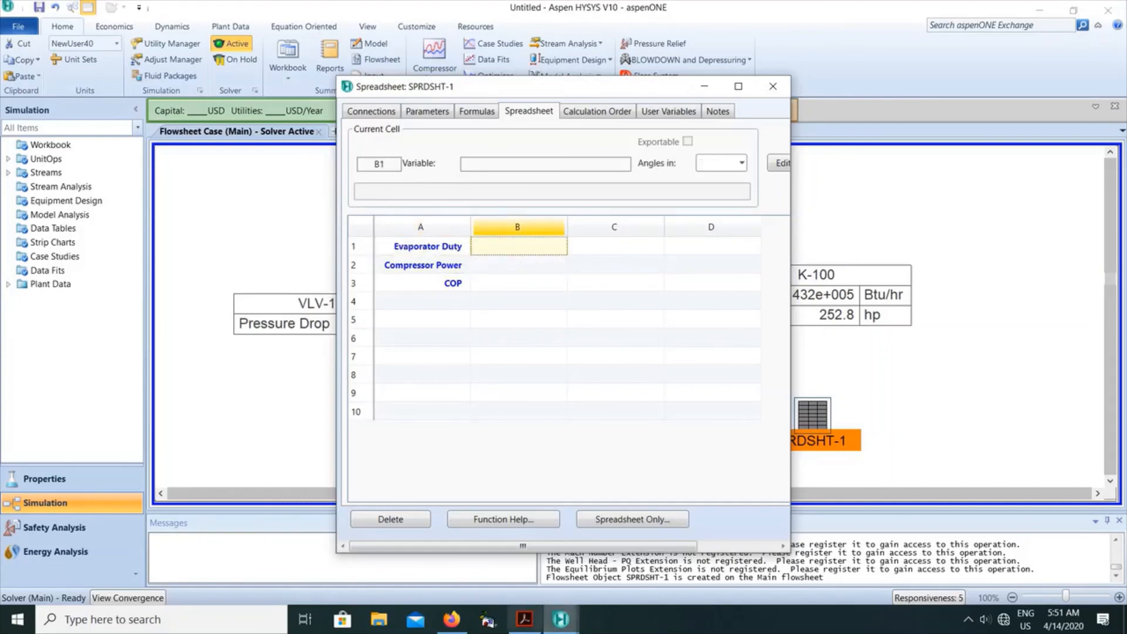
Read in Propane Refrigration.pdf how to import the evaporator duty and compressor power into the spreadsheet, and return to Aspen HYSYS
click(526, 534)
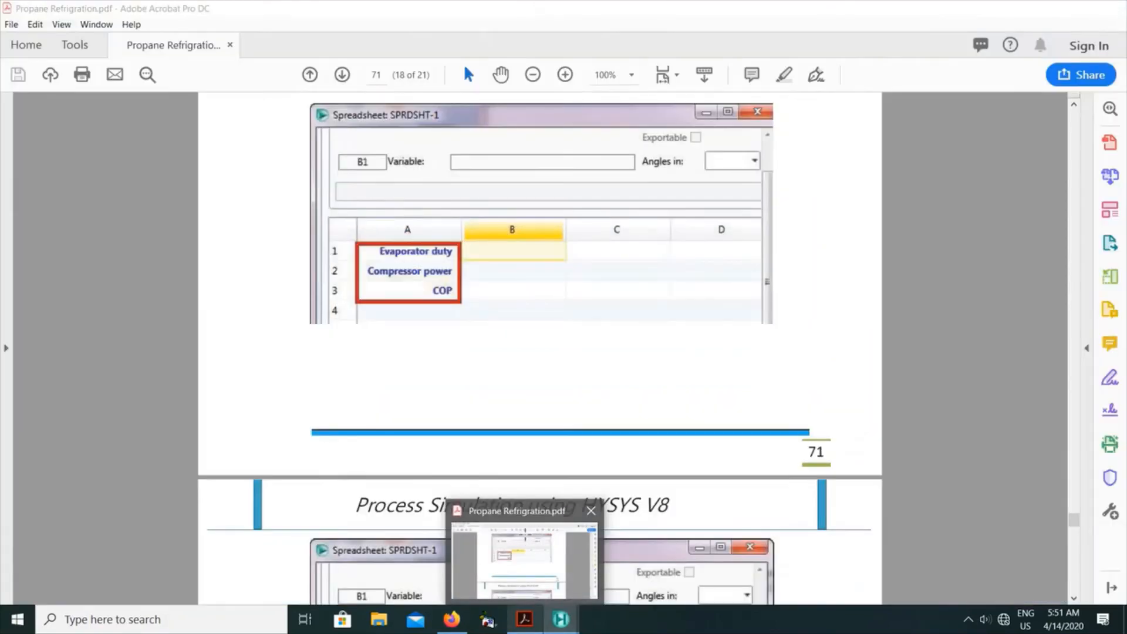
scroll(526, 533, down, 5)
scroll(526, 534, down, 5)
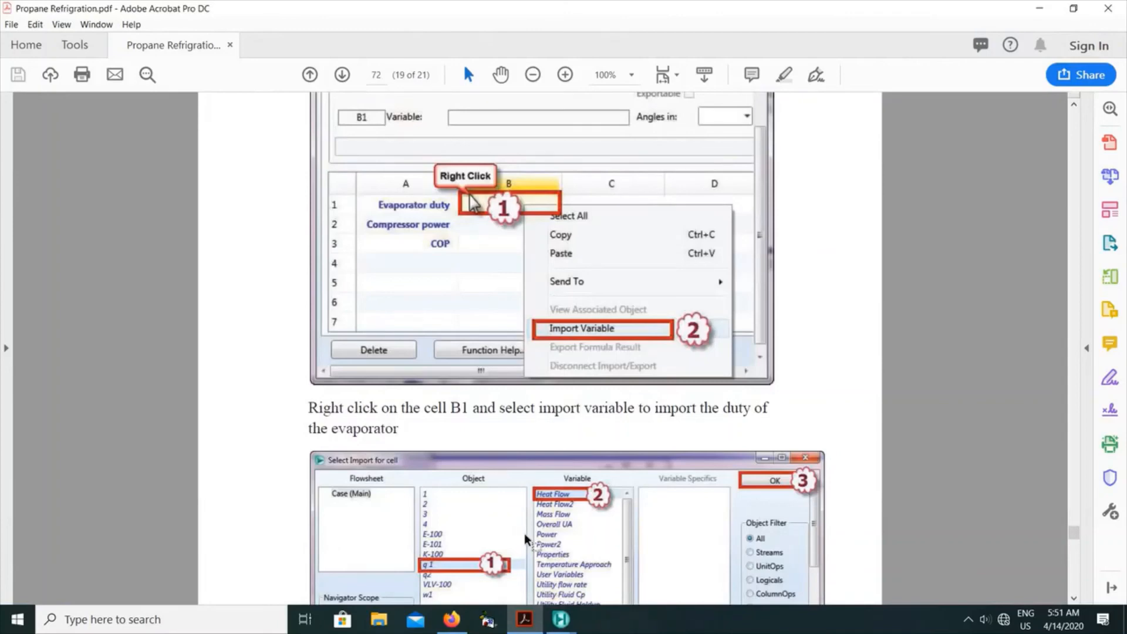
scroll(524, 533, down, 3)
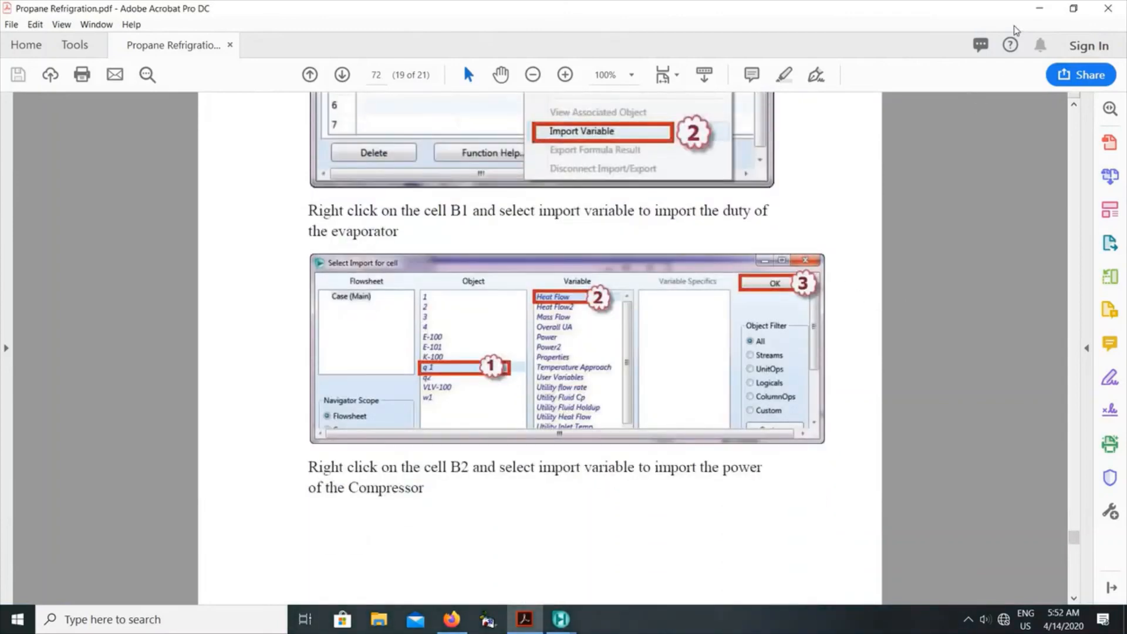
click(1037, 8)
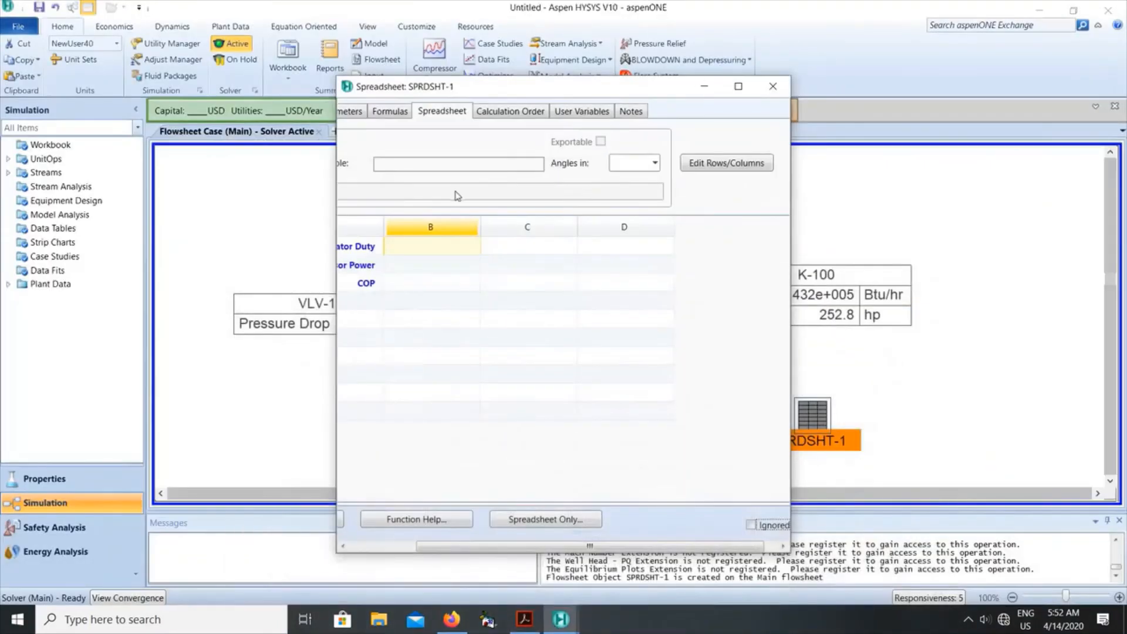
Import the Heat Flow of energy stream q1 into cell B1 of SPRDSHT-1 as the evaporator duty
right_click(421, 253)
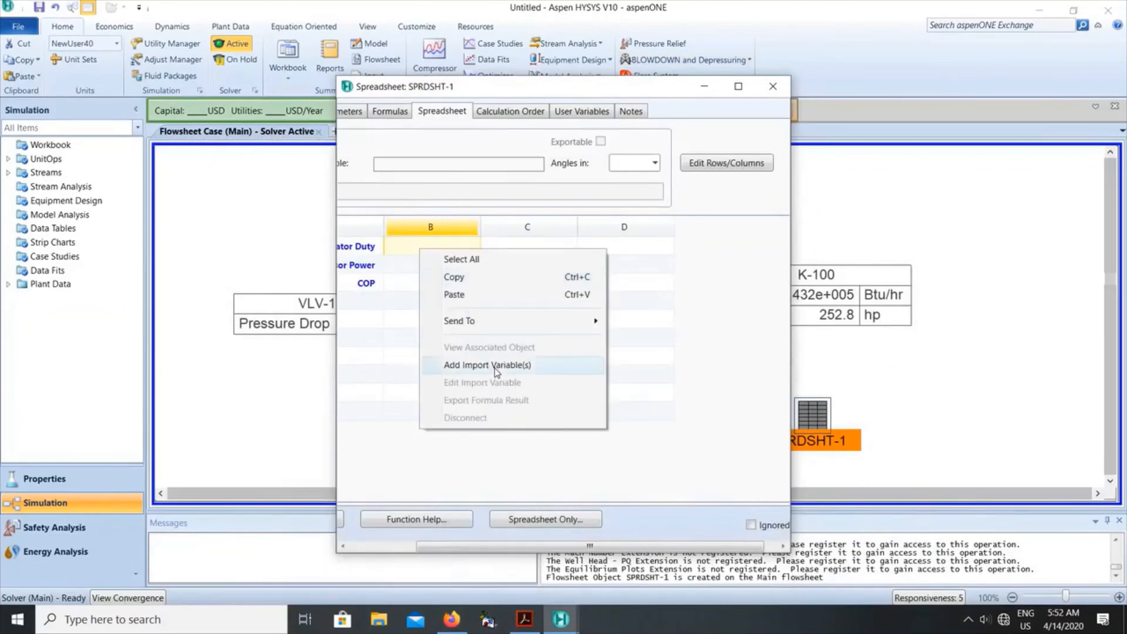
click(496, 365)
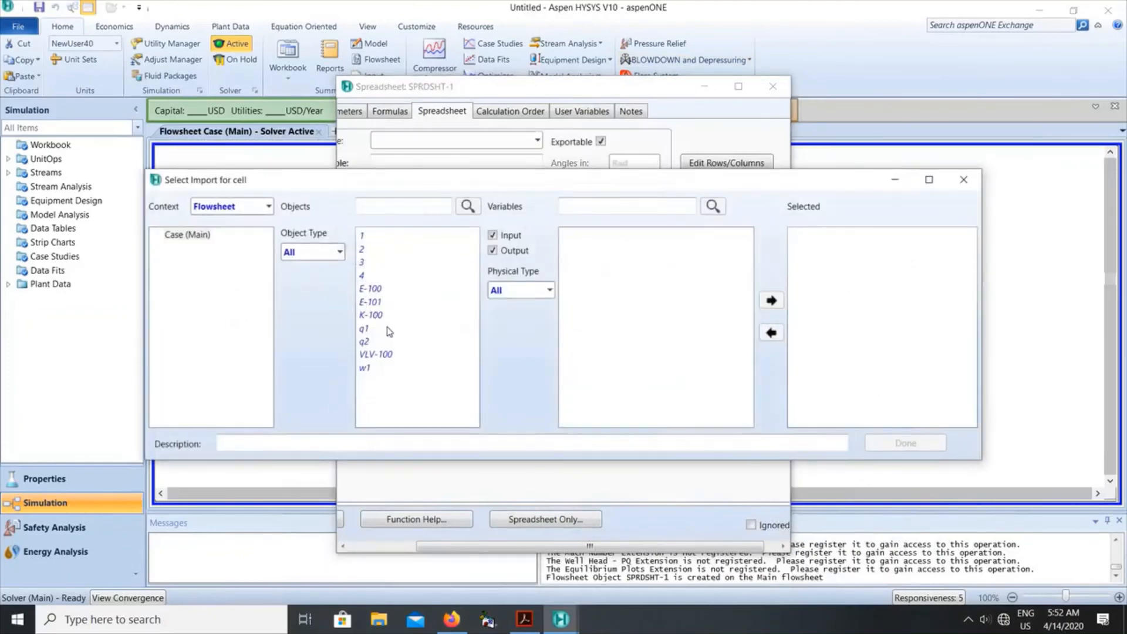
click(365, 328)
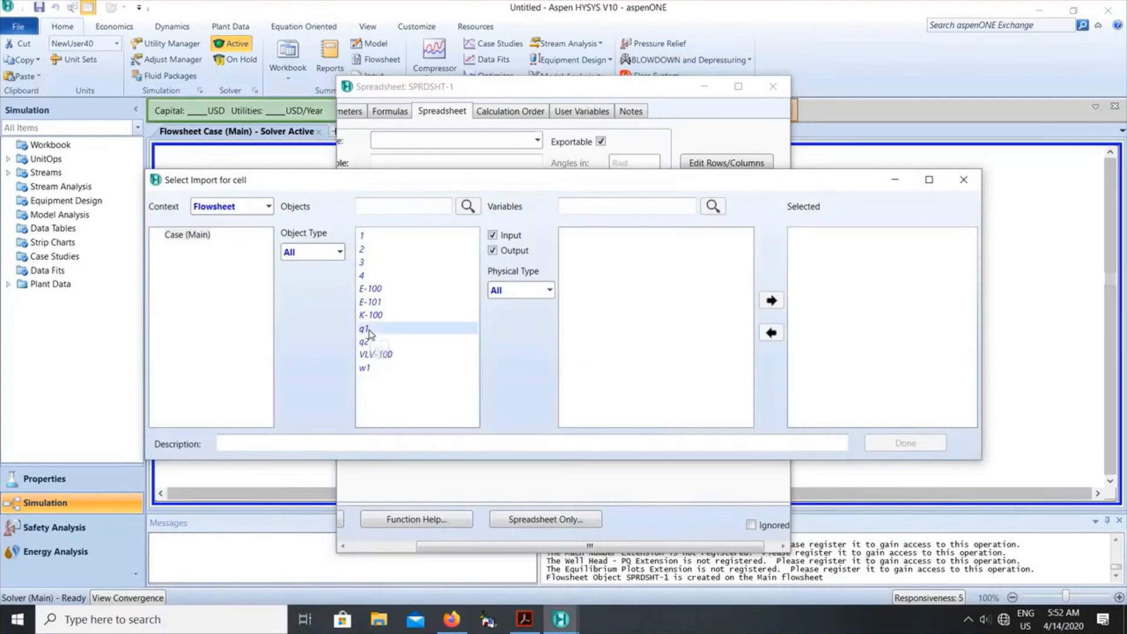
click(594, 247)
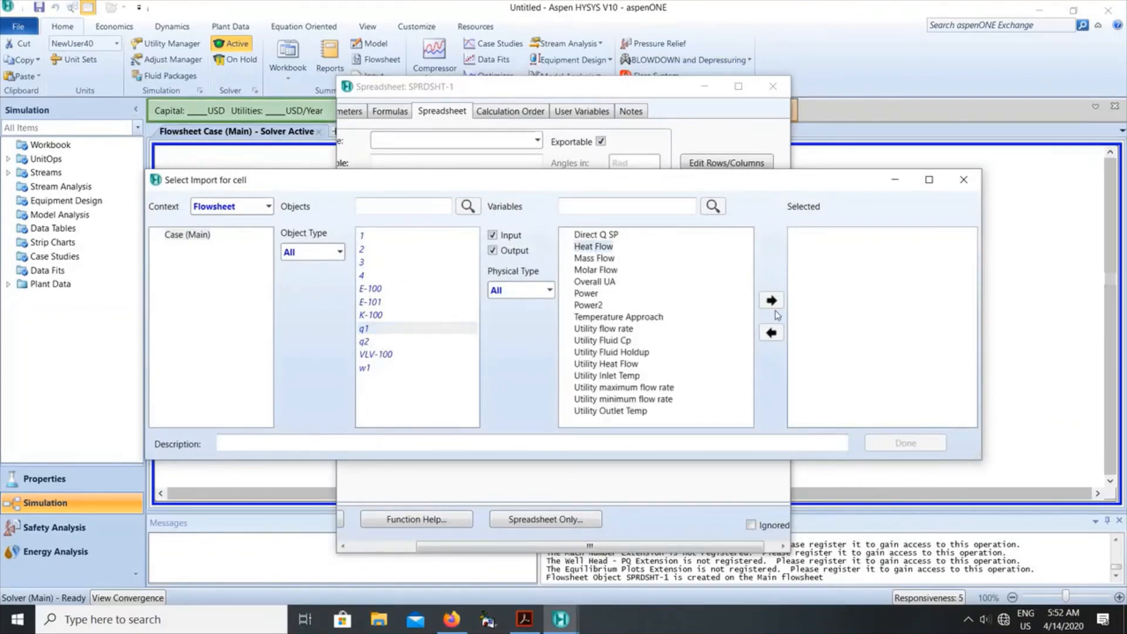
click(770, 307)
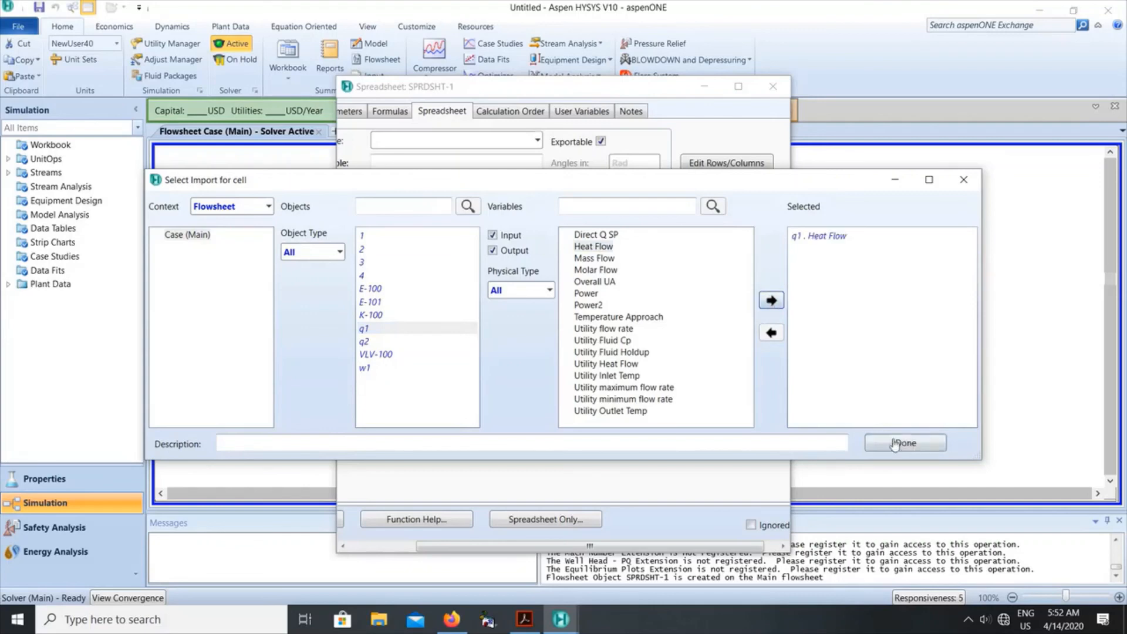
click(905, 445)
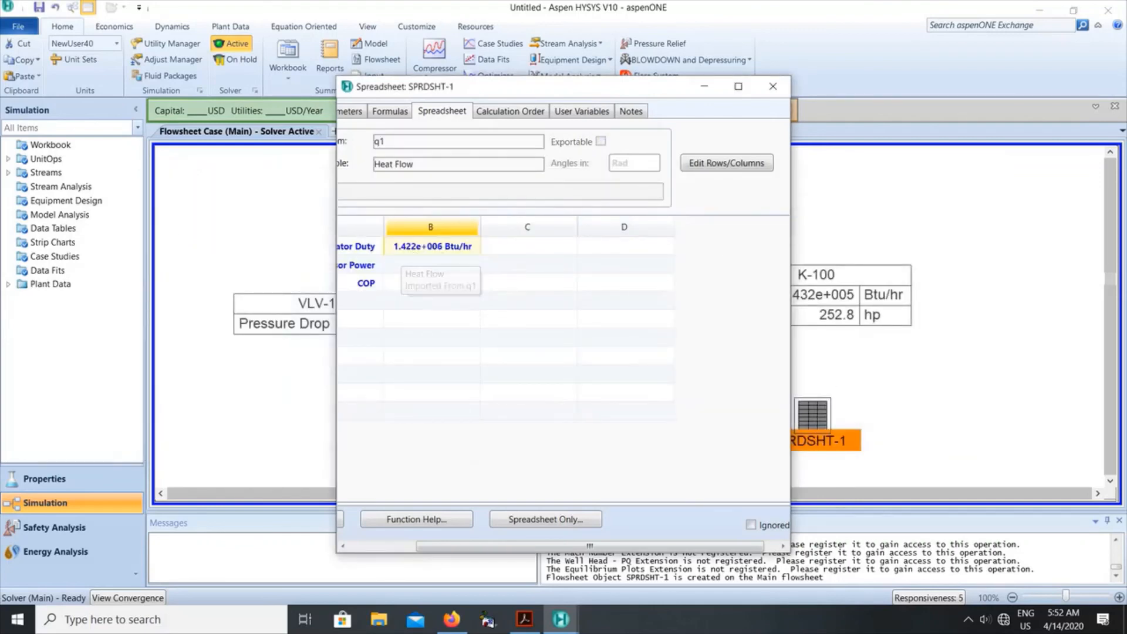
Read in Propane Refrigration.pdf how to import the compressor power into cell B2, and return to Aspen HYSYS
click(528, 628)
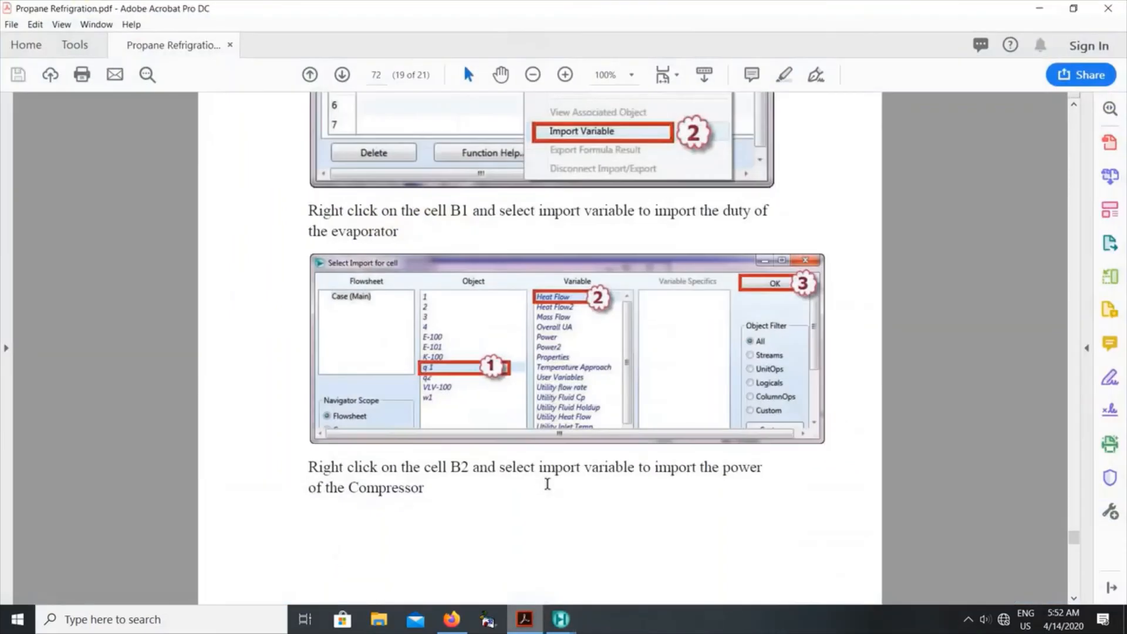
scroll(546, 482, down, 6)
scroll(546, 482, down, 3)
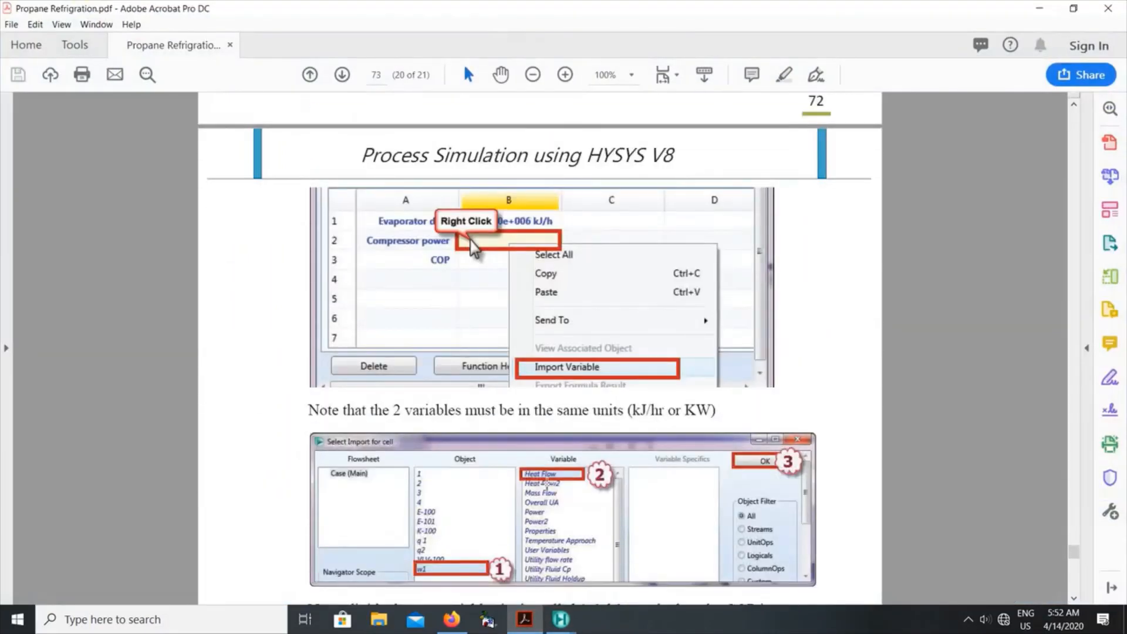
scroll(546, 483, down, 1)
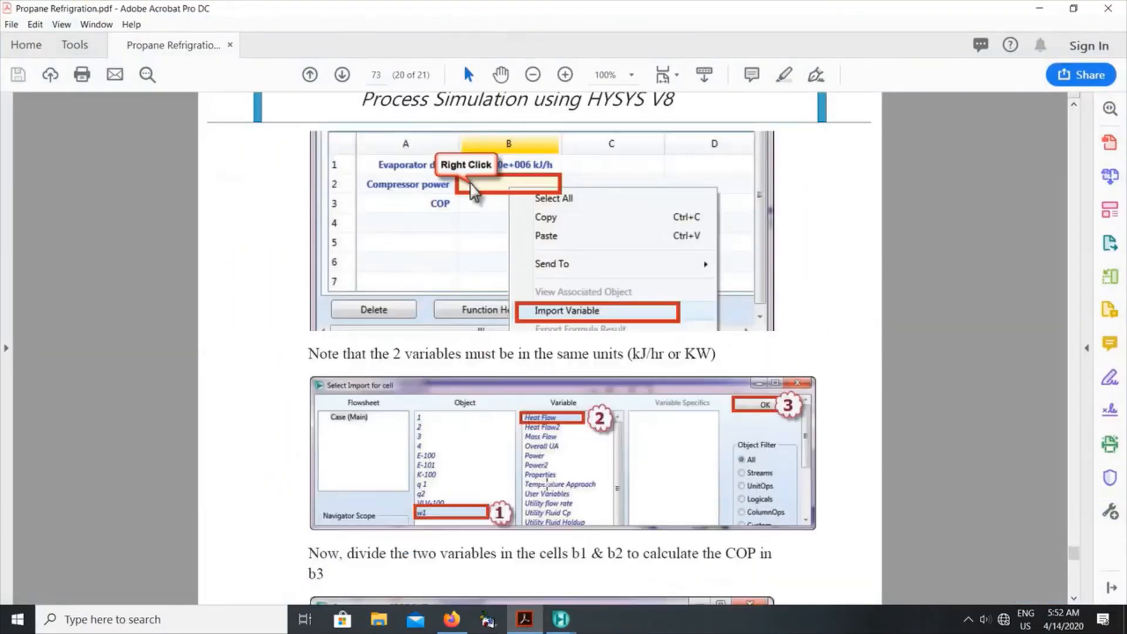
scroll(547, 484, down, 1)
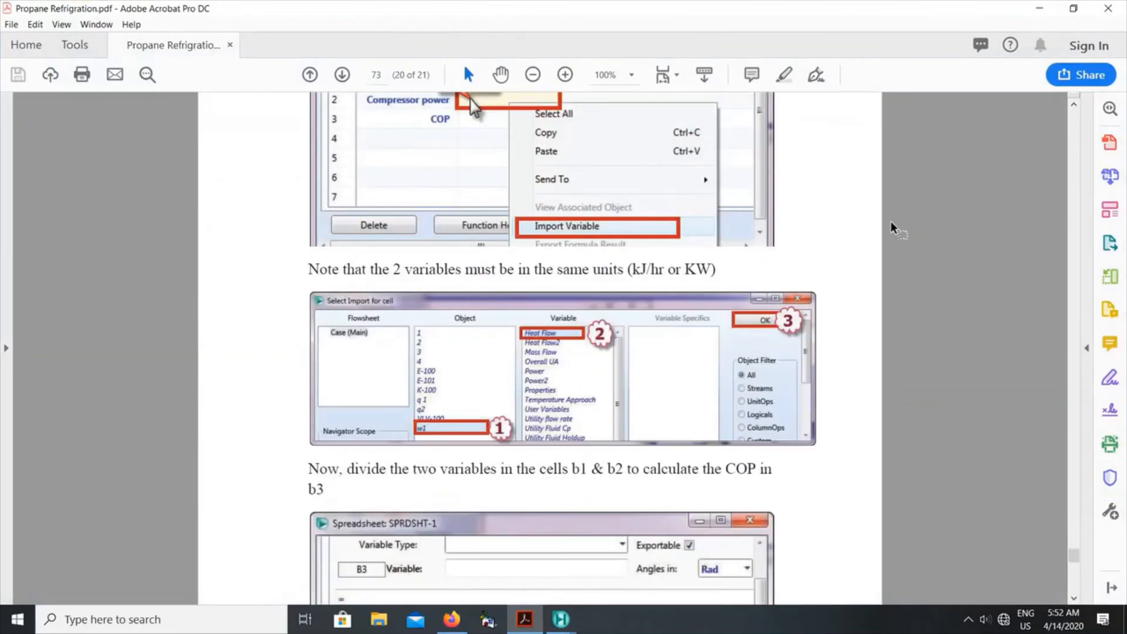
click(1038, 8)
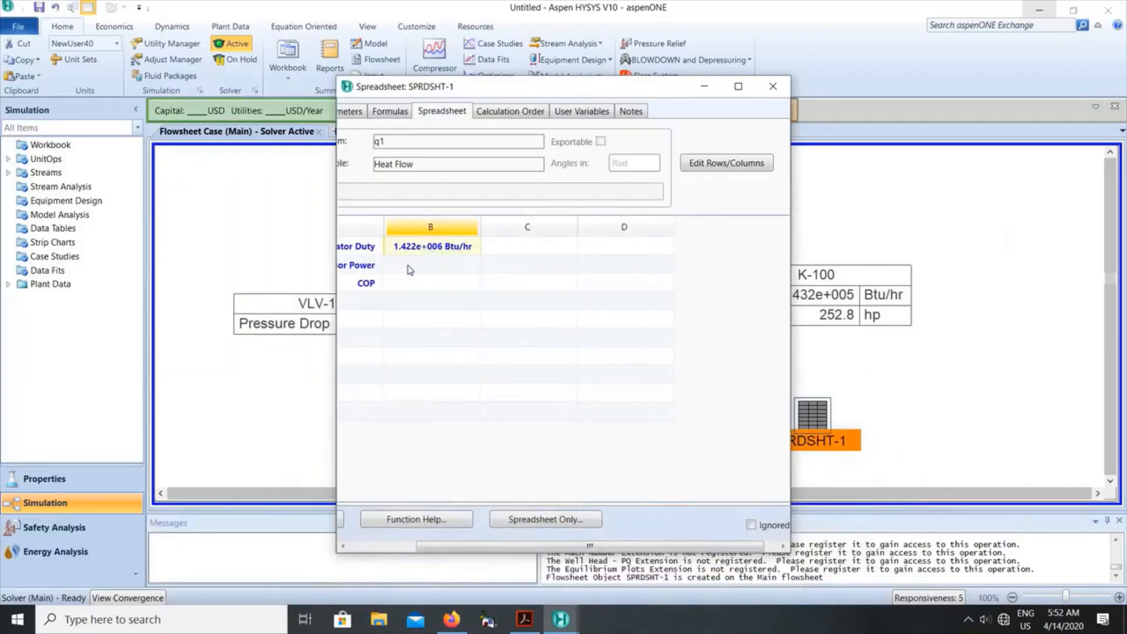
Import the Heat Flow of energy stream w1 into cell B2 of SPRDSHT-1 as the compressor power
click(409, 267)
right_click(410, 267)
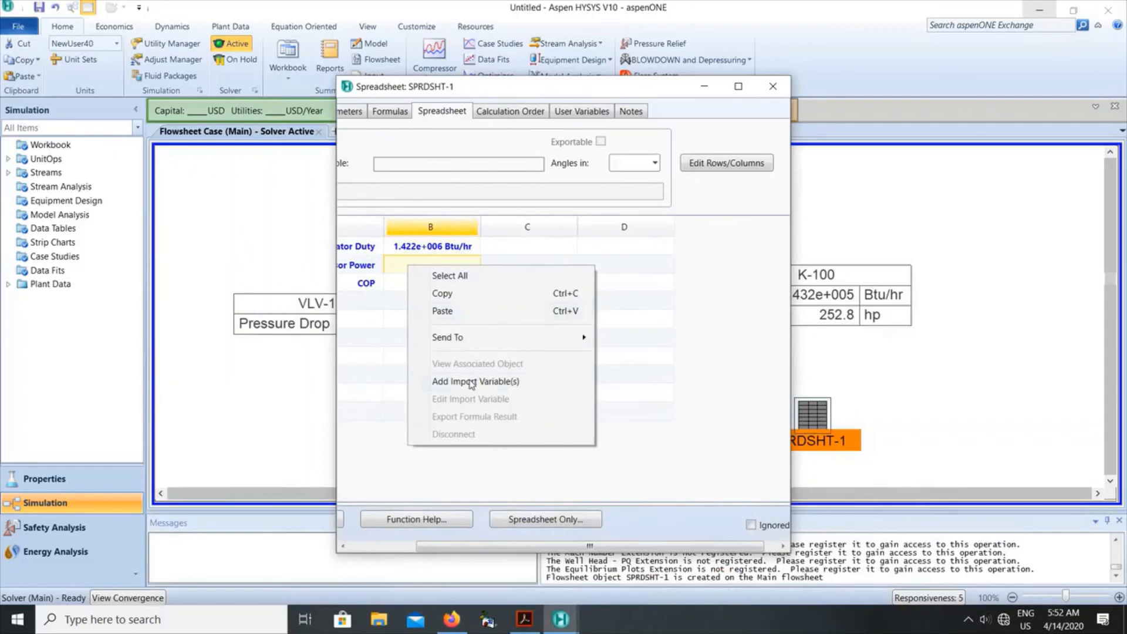
click(471, 382)
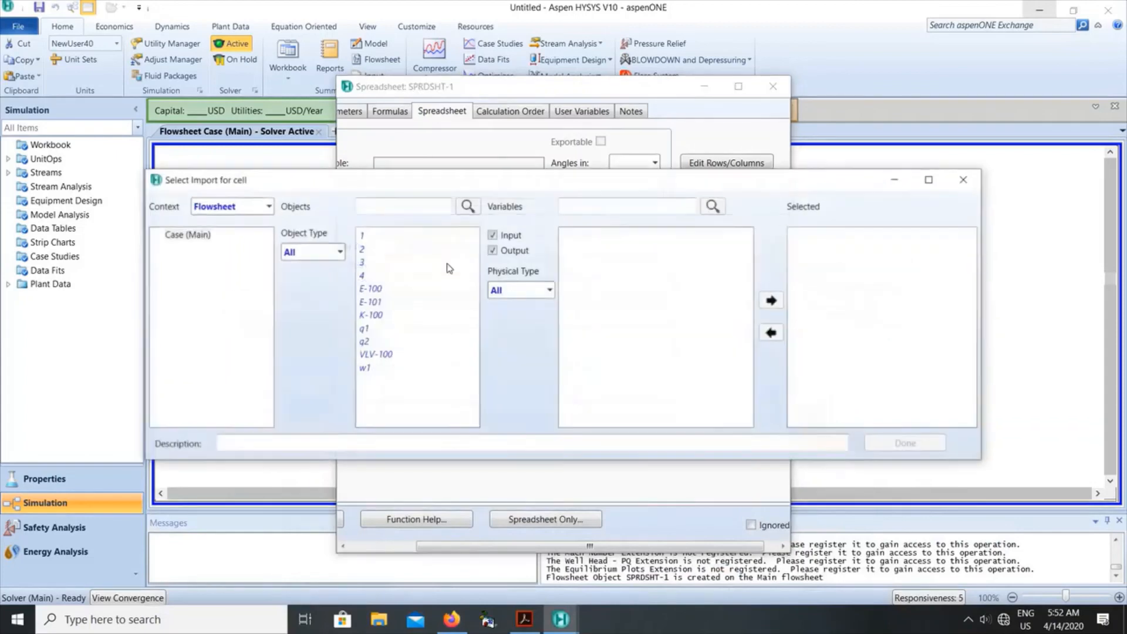
click(364, 369)
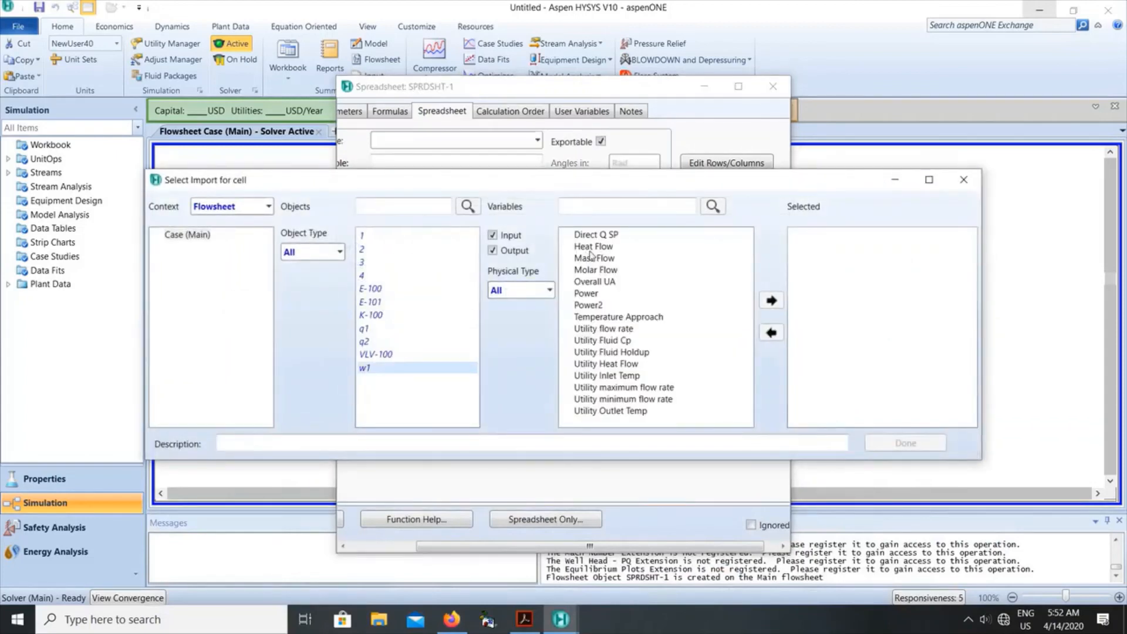
click(593, 247)
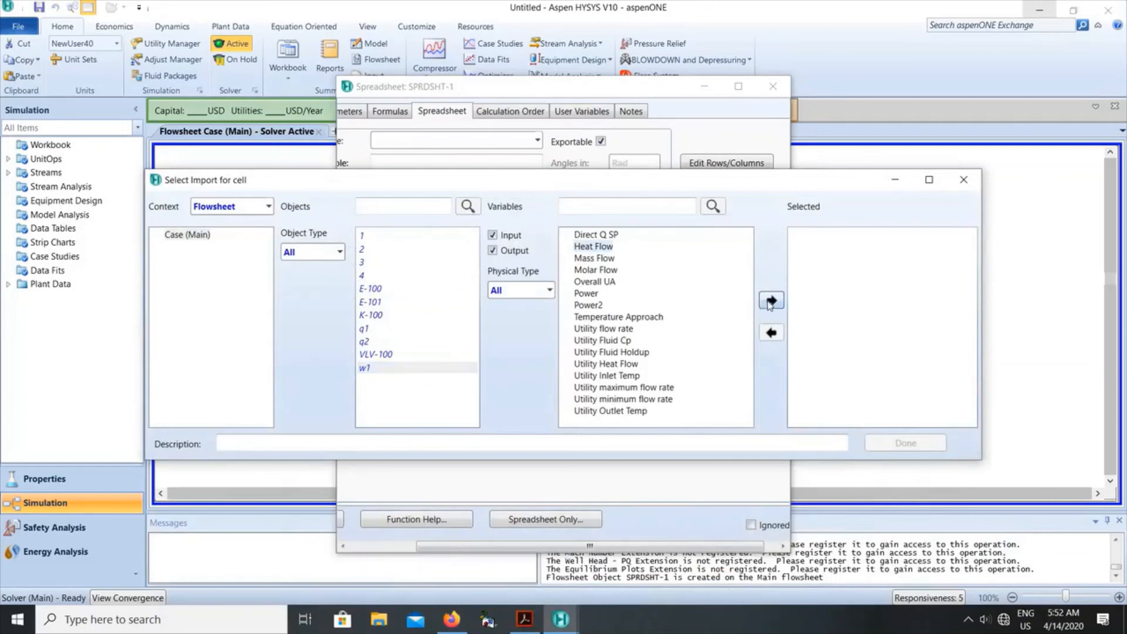
click(904, 444)
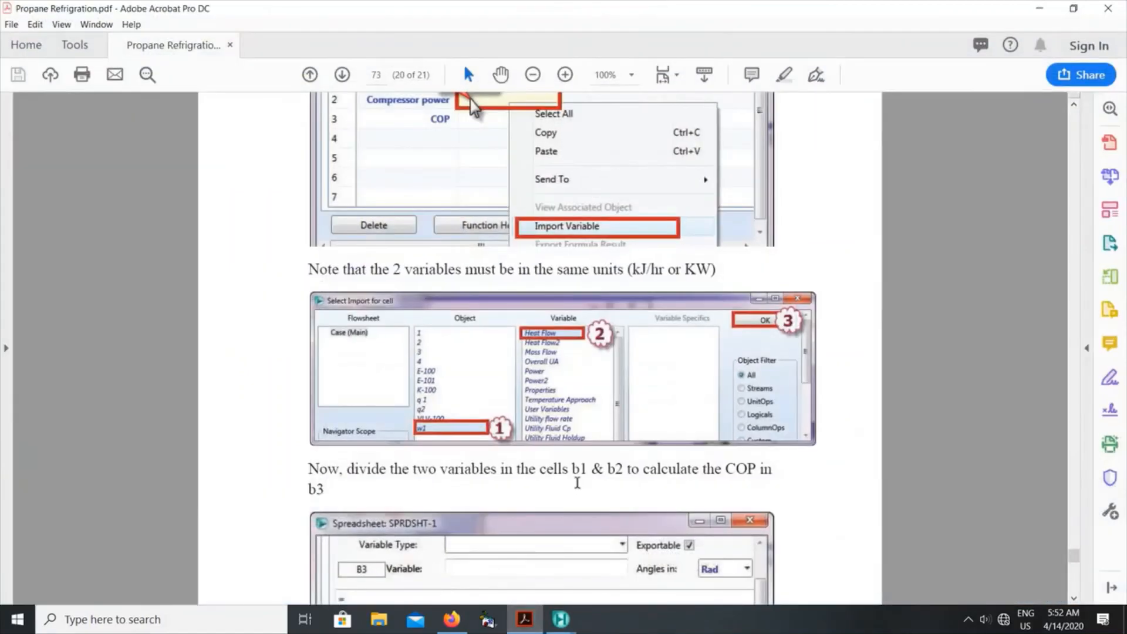
Check the COP formula in Propane Refrigration.pdf and enter =b1/b2 in cell B3 of SPRDSHT-1 in Aspen HYSYS
scroll(576, 481, down, 6)
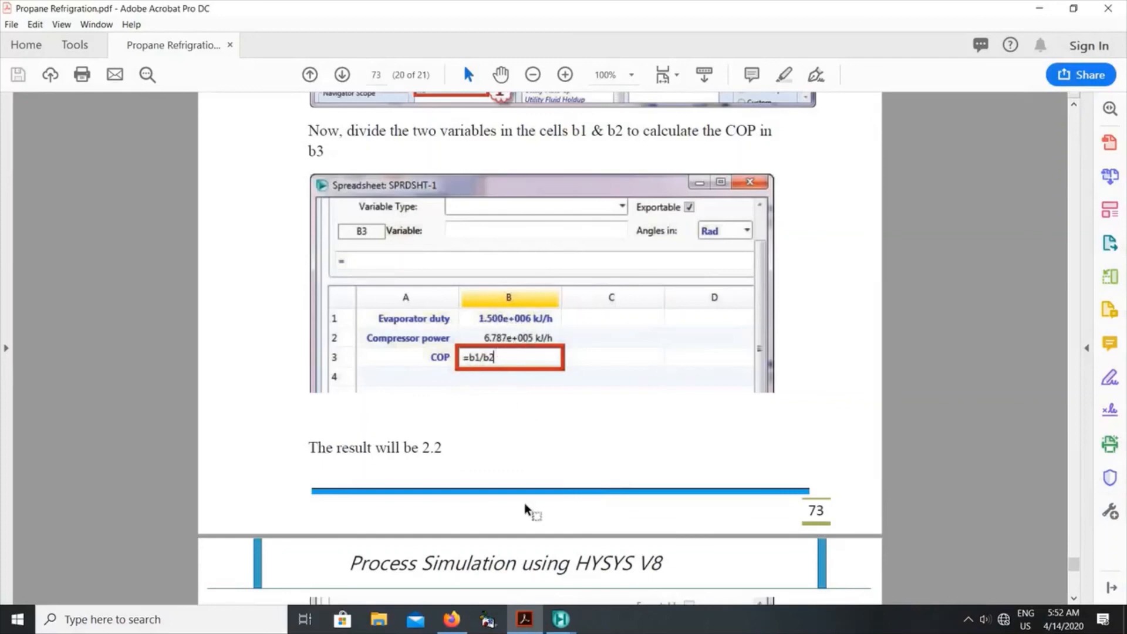
click(560, 619)
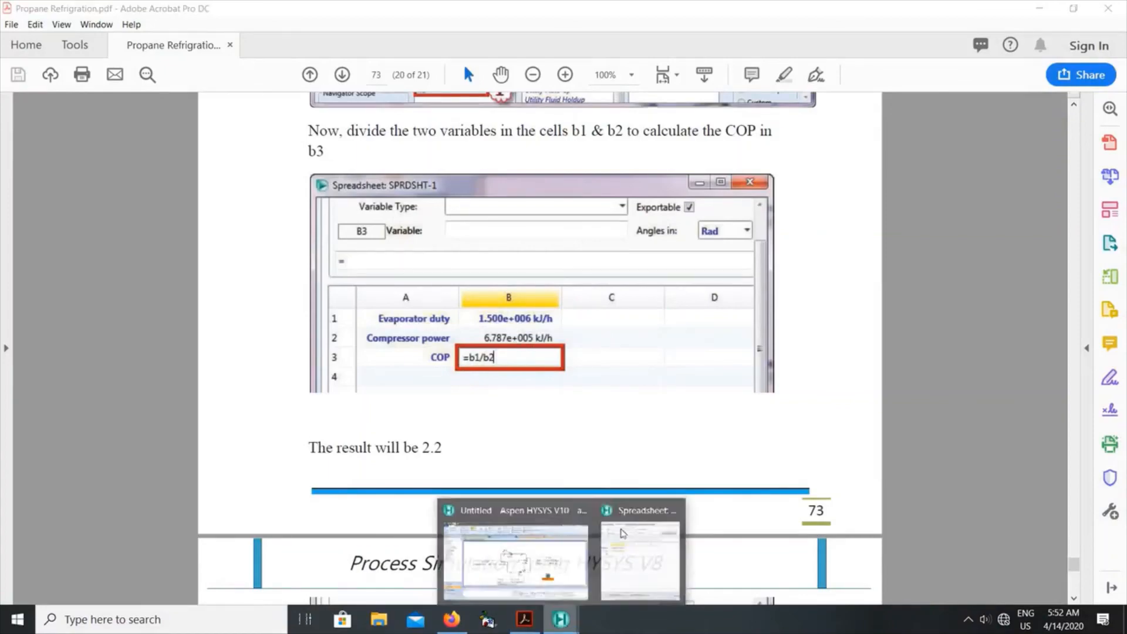
click(623, 533)
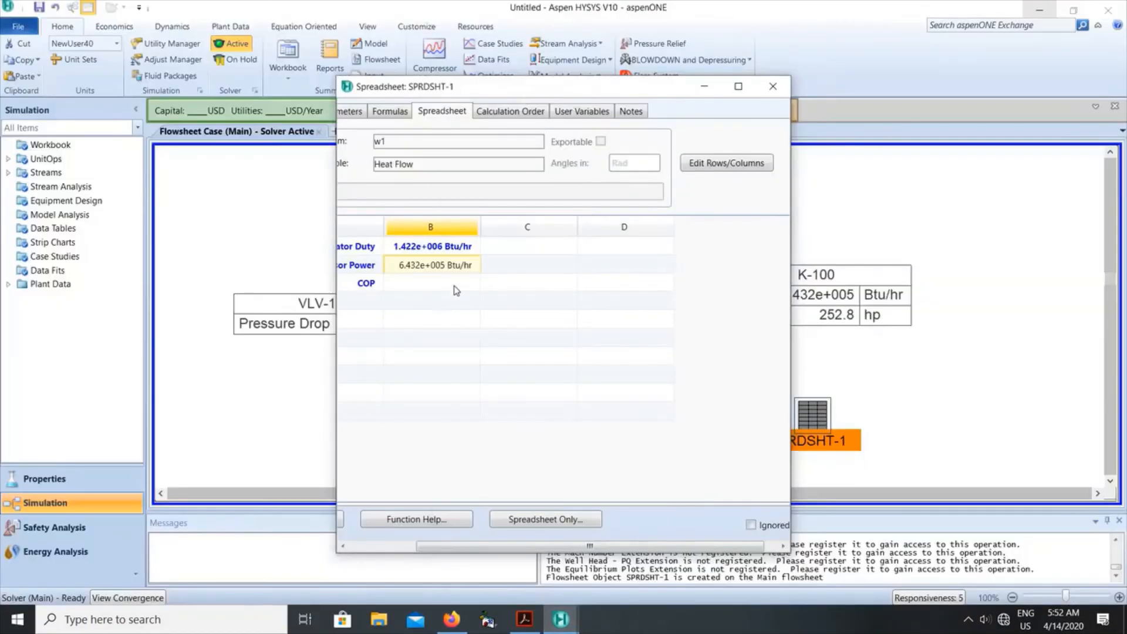
click(461, 284)
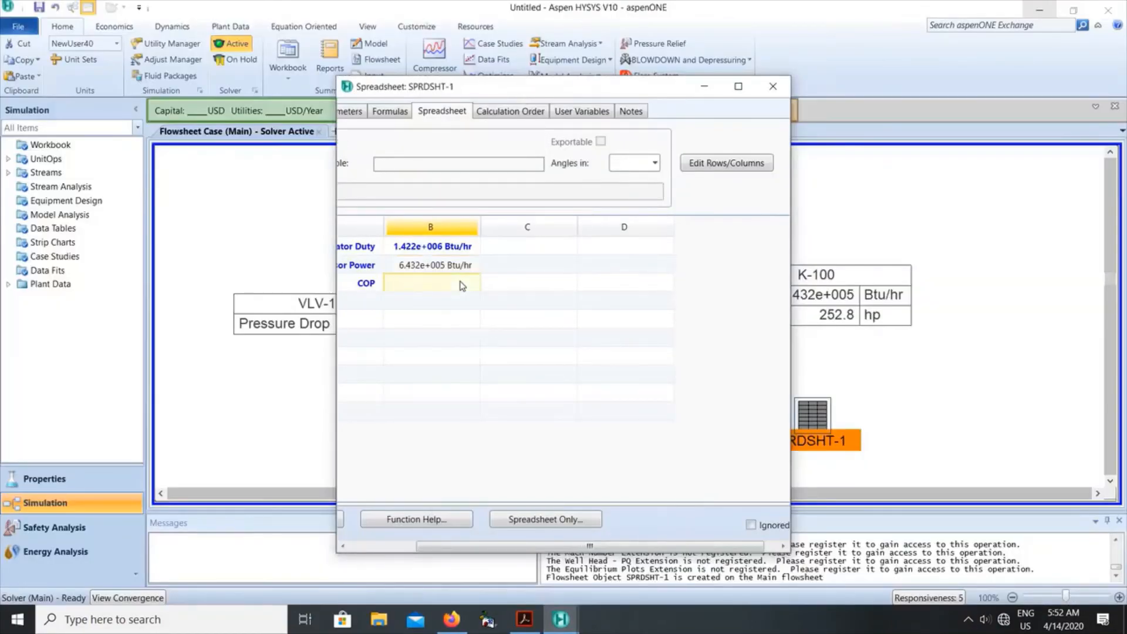
text(=b1/b2)
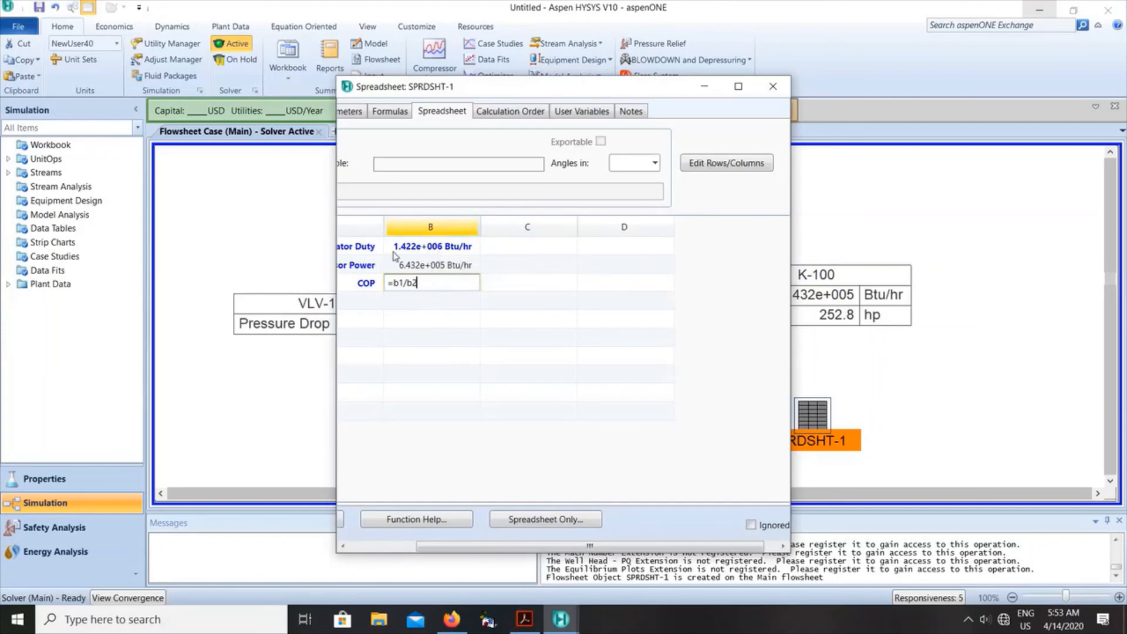
key(Return)
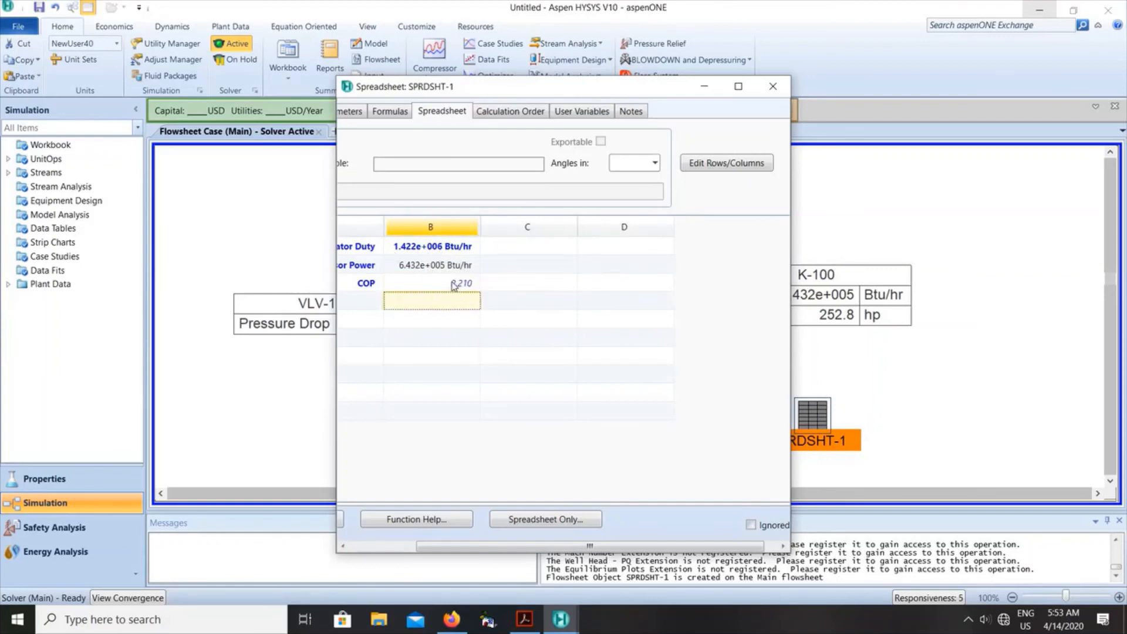
click(454, 286)
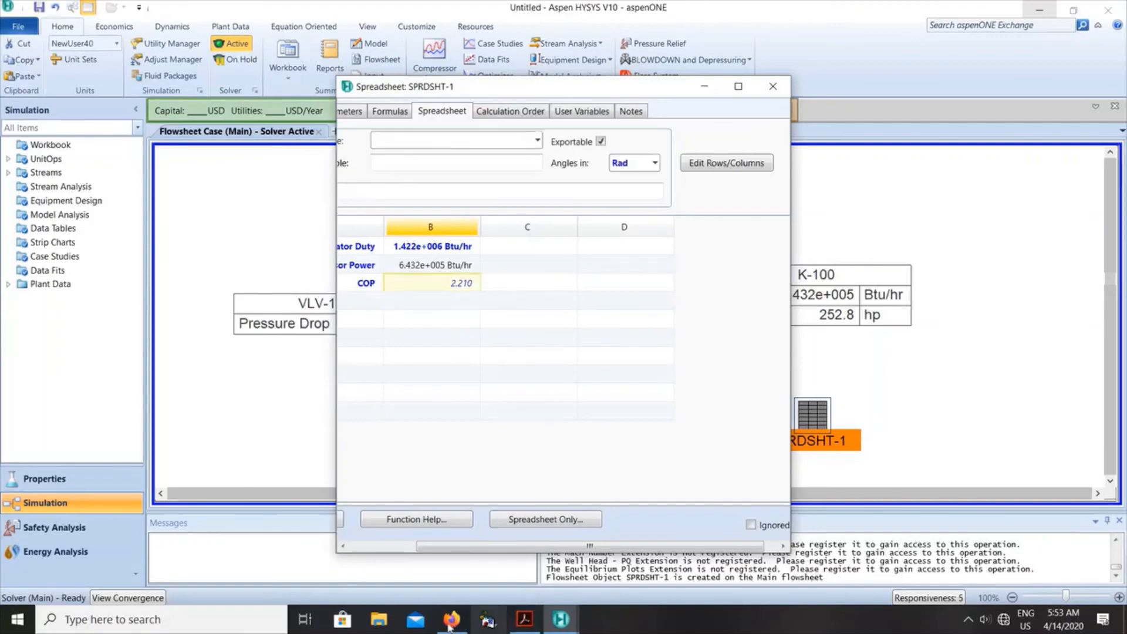
Read the expected COP and the evaporator duty challenge in Propane Refrigration.pdf, and return to SPRDSHT-1 in Aspen HYSYS
mouse_move(560, 618)
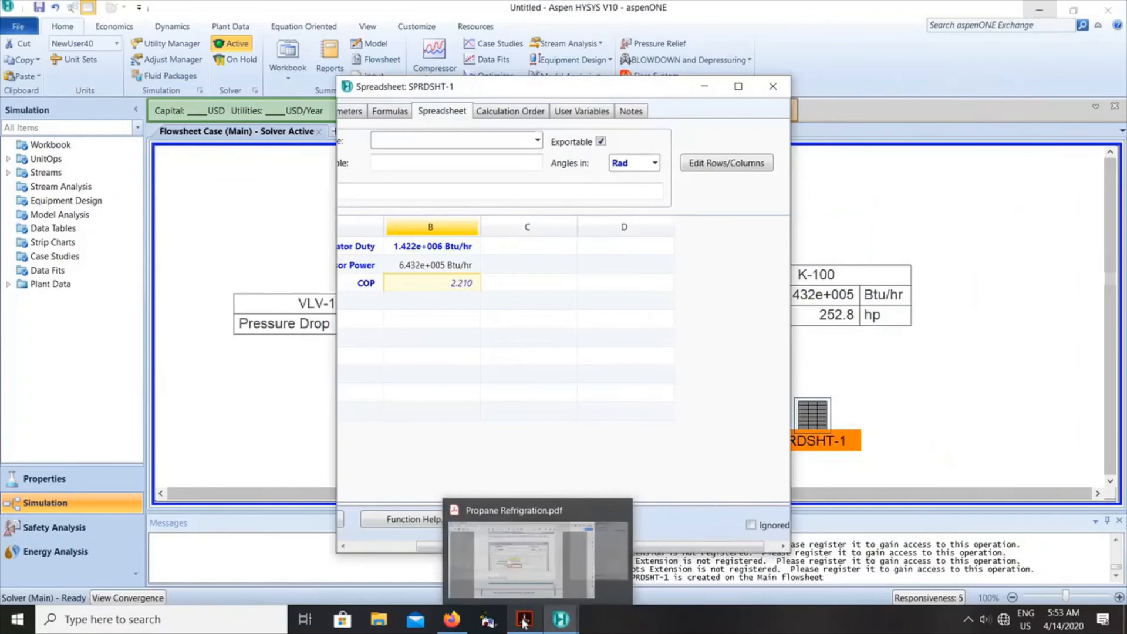
click(524, 619)
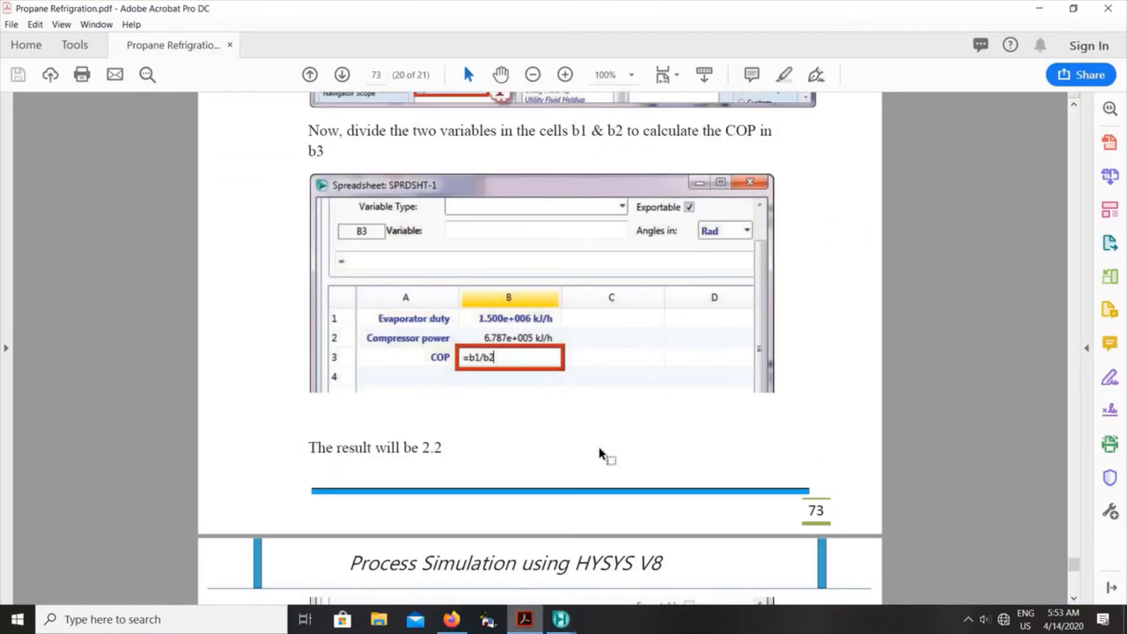
scroll(596, 447, down, 10)
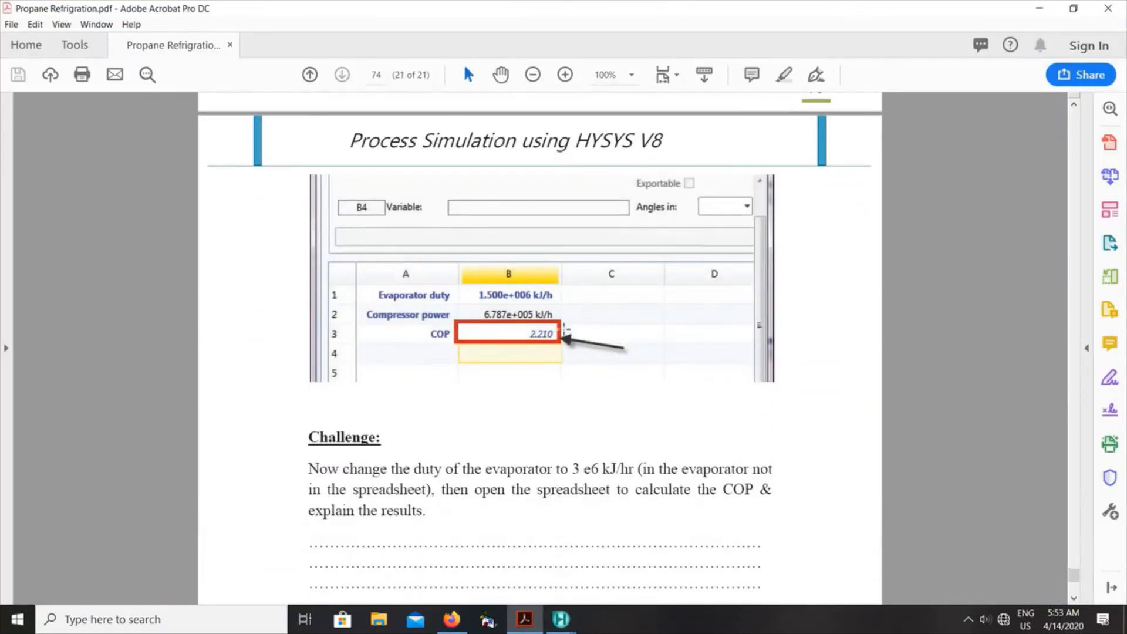
scroll(446, 495, down, 3)
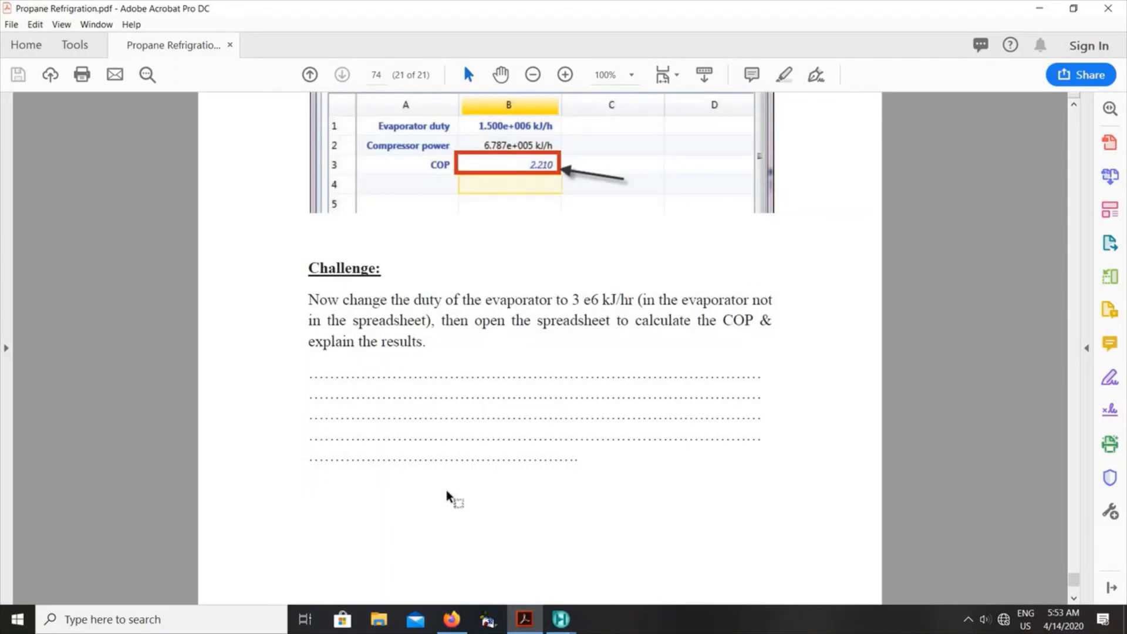
scroll(446, 490, down, 1)
scroll(453, 423, down, 1)
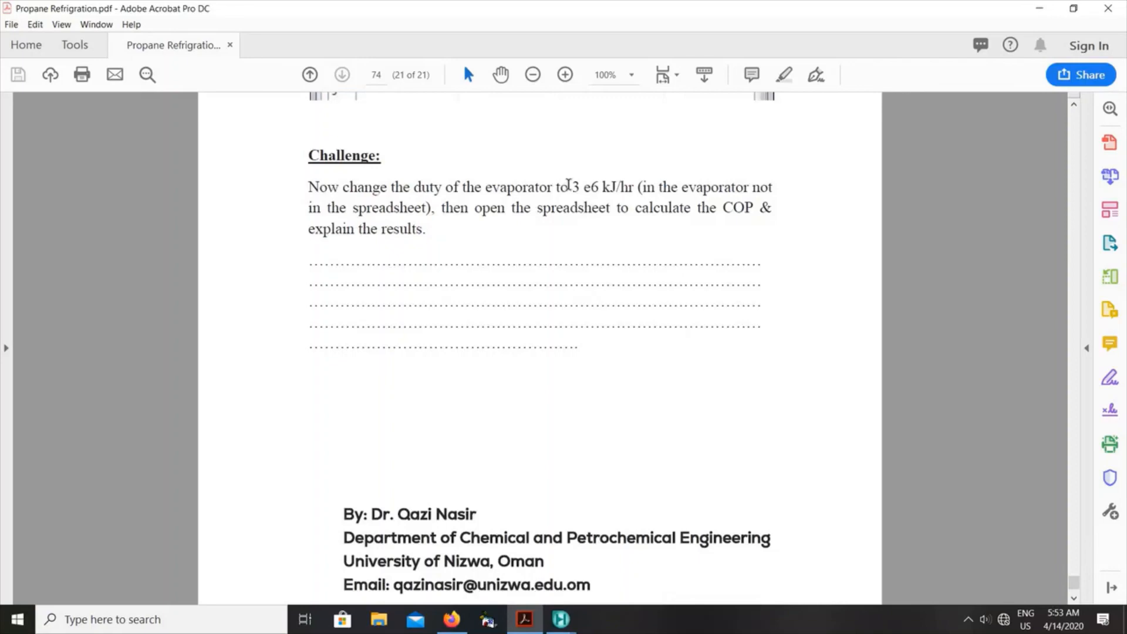
click(561, 618)
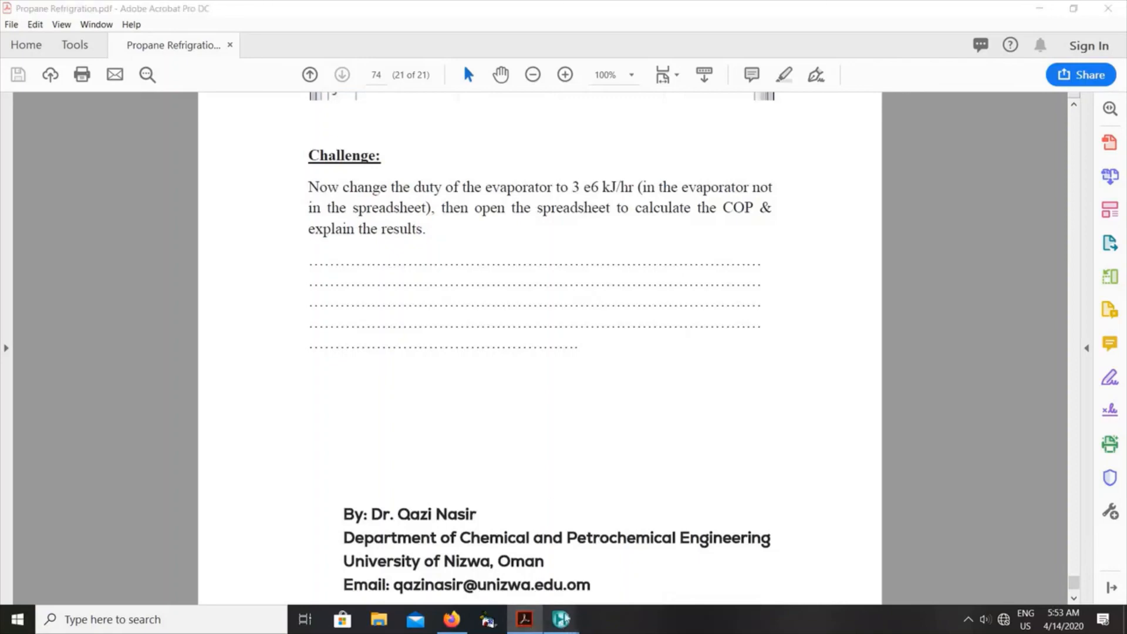
click(619, 552)
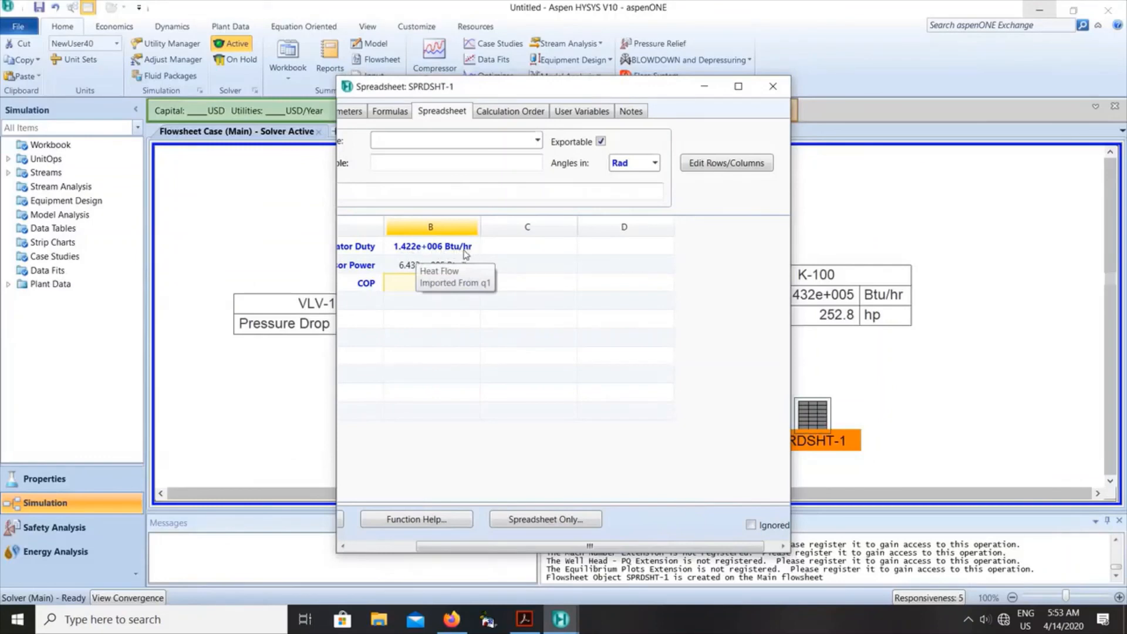
text(=b1/b2)
key(Return)
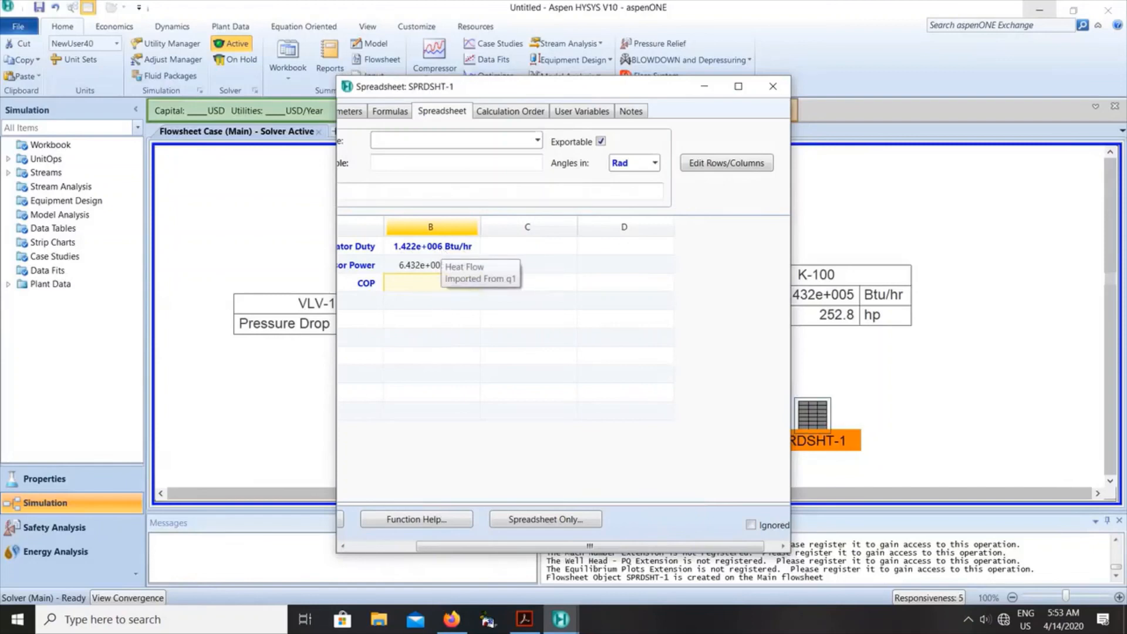
Reread the challenge in Propane Refrigration.pdf and go back through the results table to the document's title page
click(524, 619)
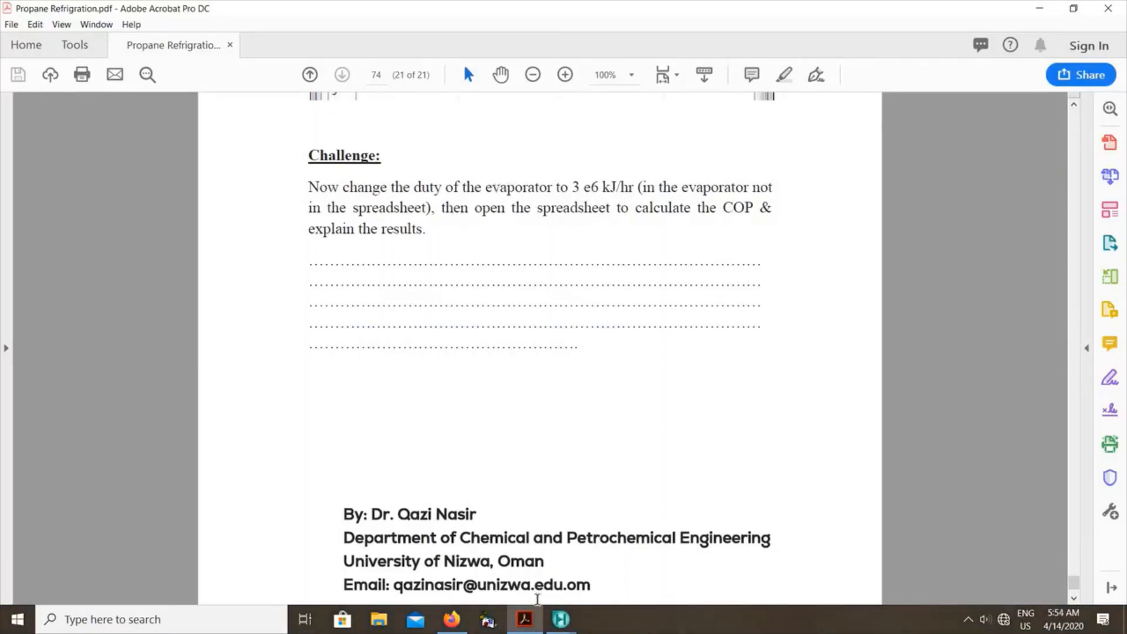
click(561, 618)
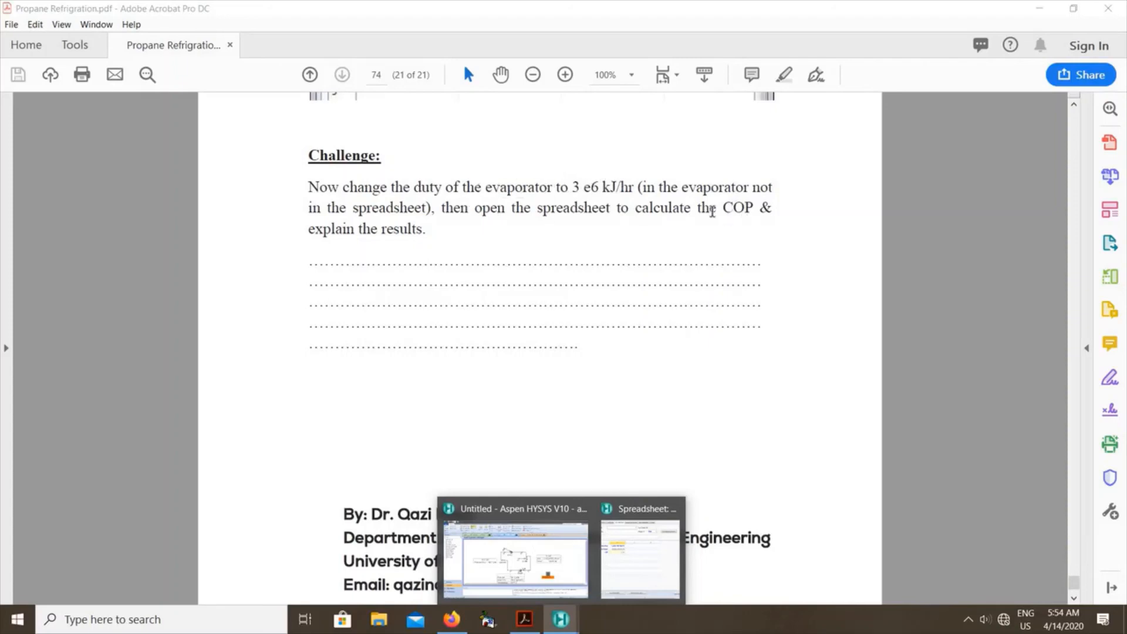
scroll(628, 306, down, 3)
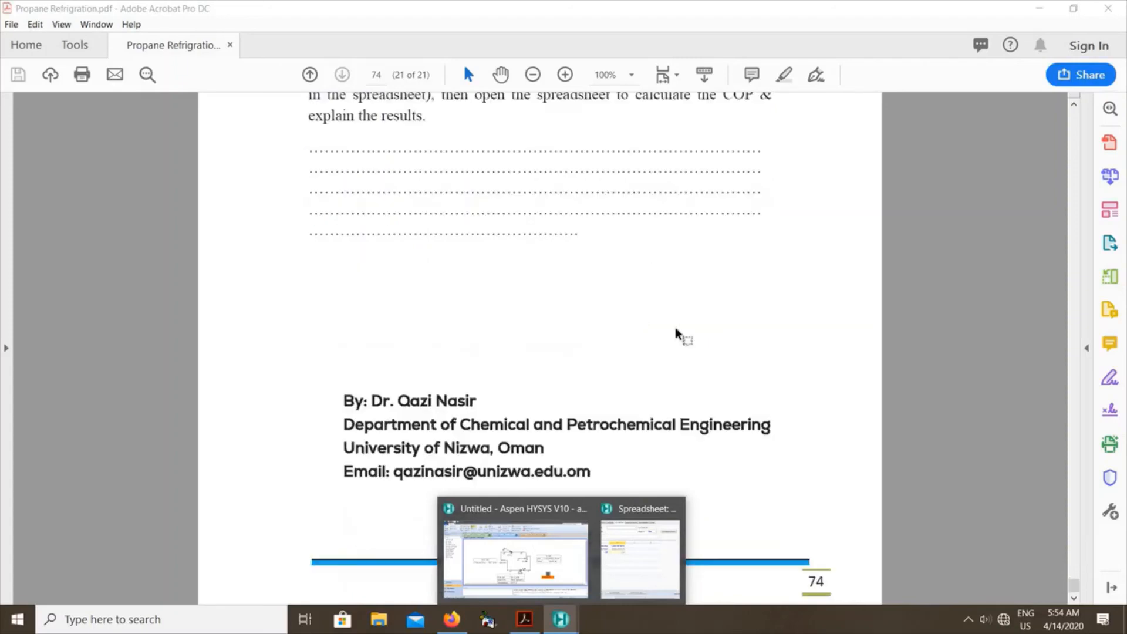
scroll(852, 359, up, 15)
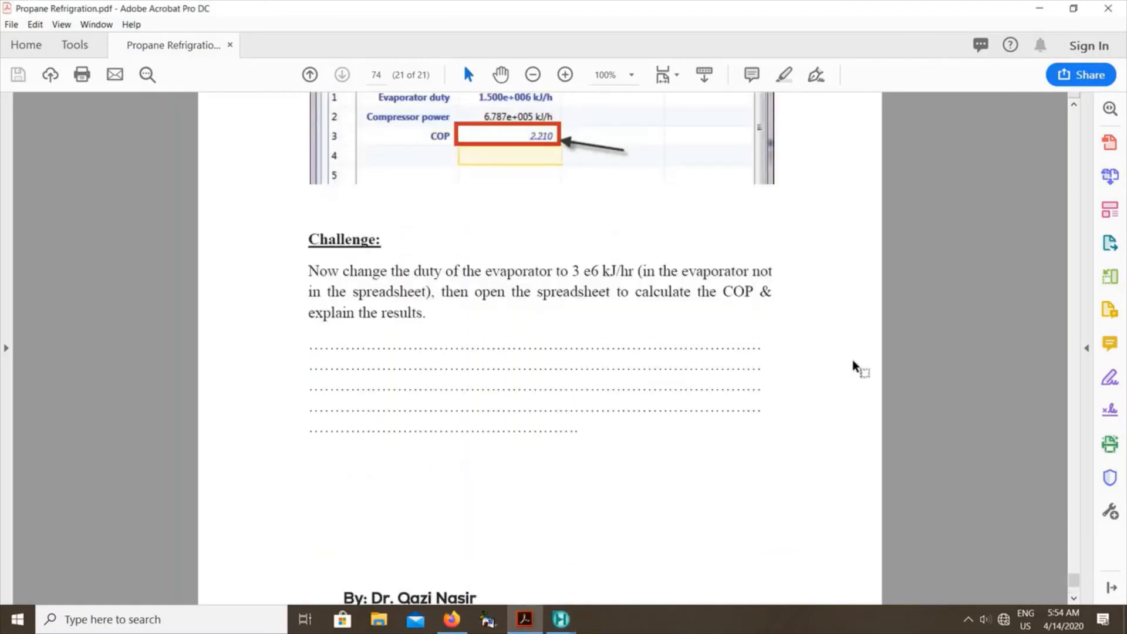
scroll(852, 360, up, 20)
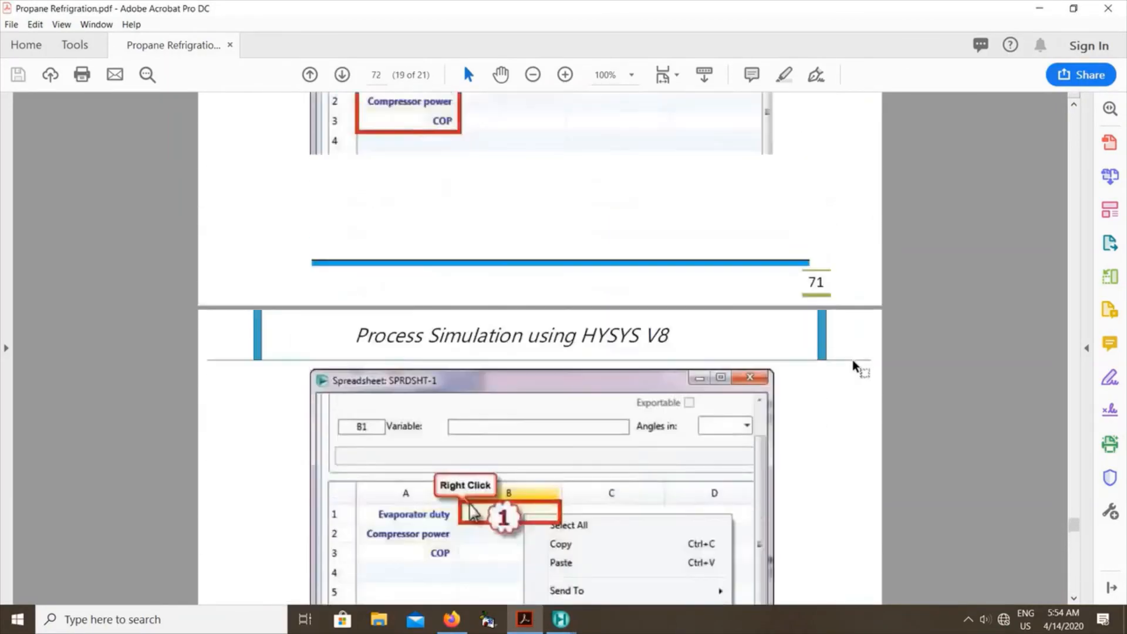
scroll(852, 360, up, 20)
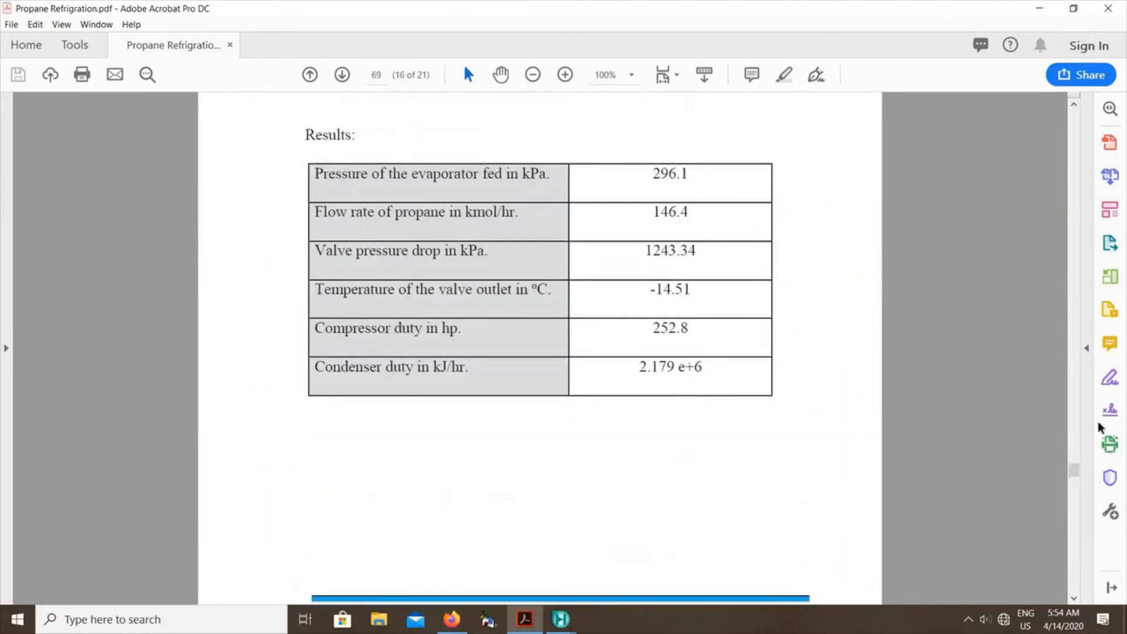
drag(1069, 478, 1044, 101)
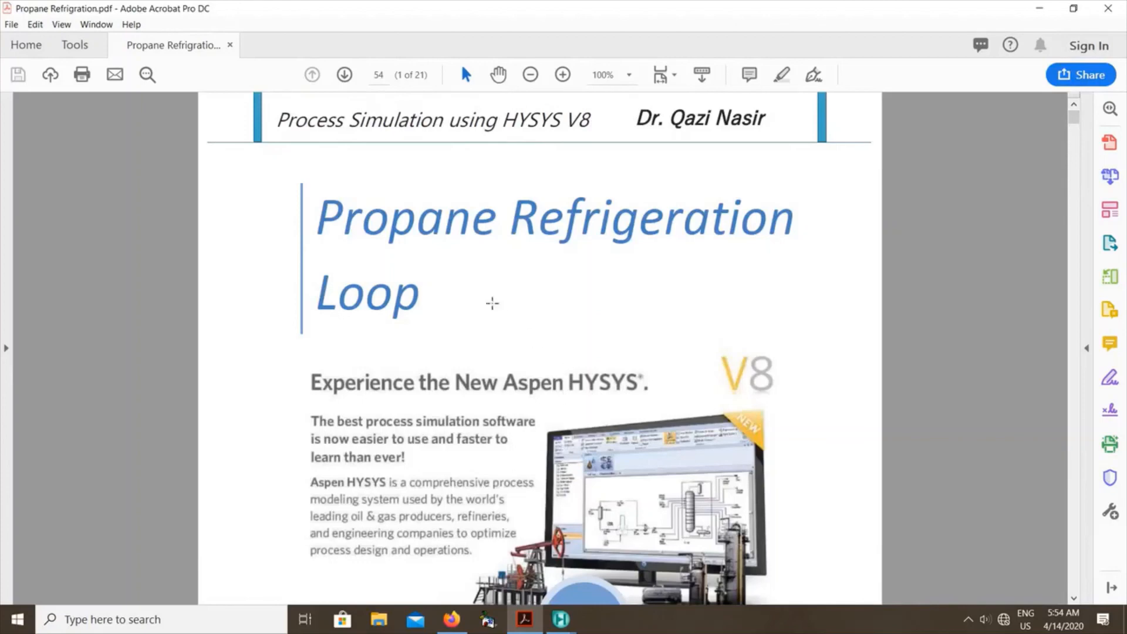
scroll(491, 302, down, 2)
scroll(491, 301, up, 2)
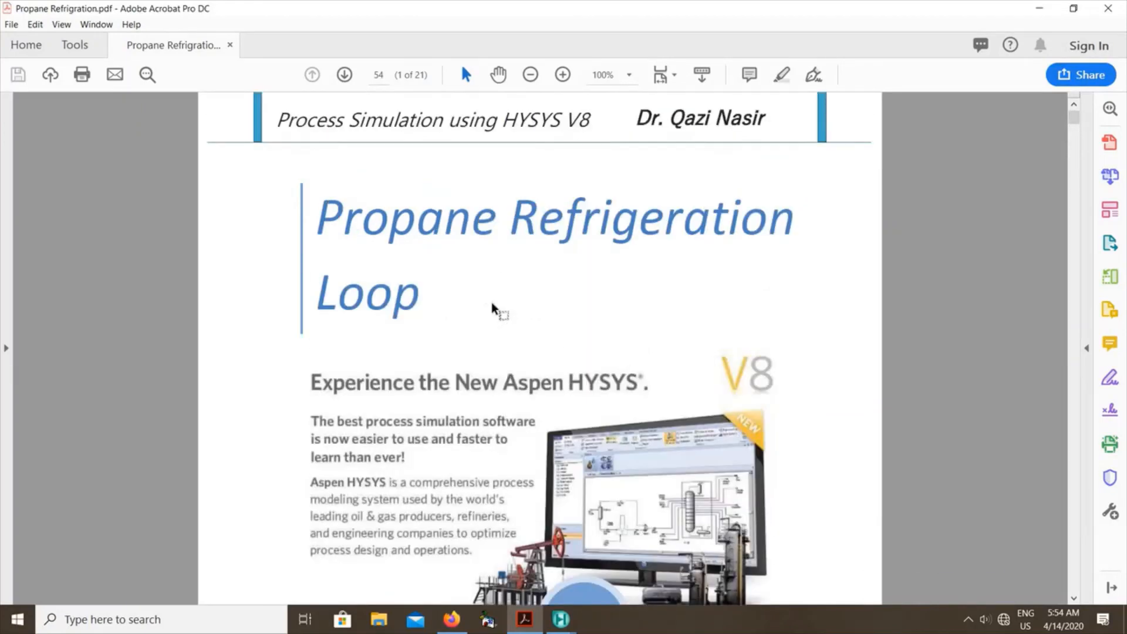